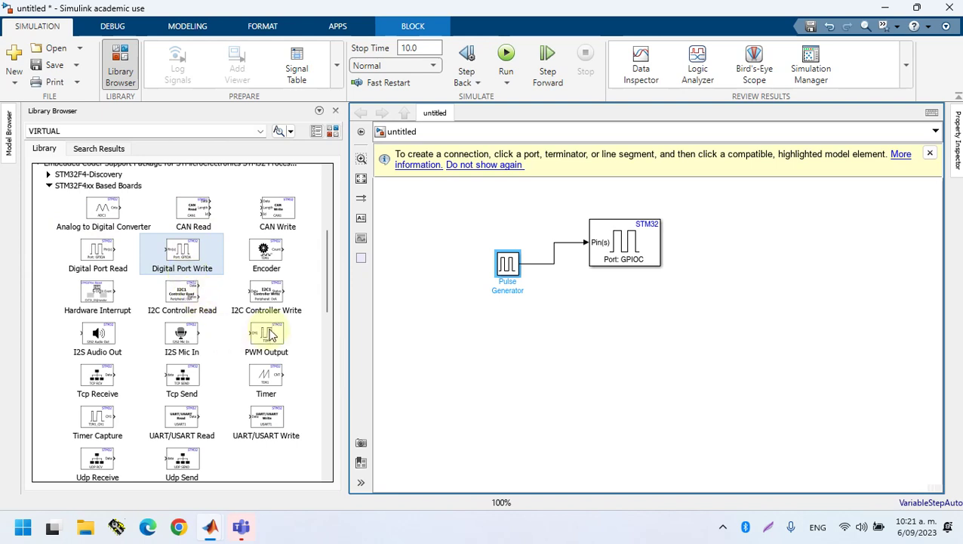
Switch from the Simulink model to STM32CubeMX, launching it from the desktop and closing the Microsoft Teams welcome window
{"action": "left_click", "coordinate": [404, 347]}
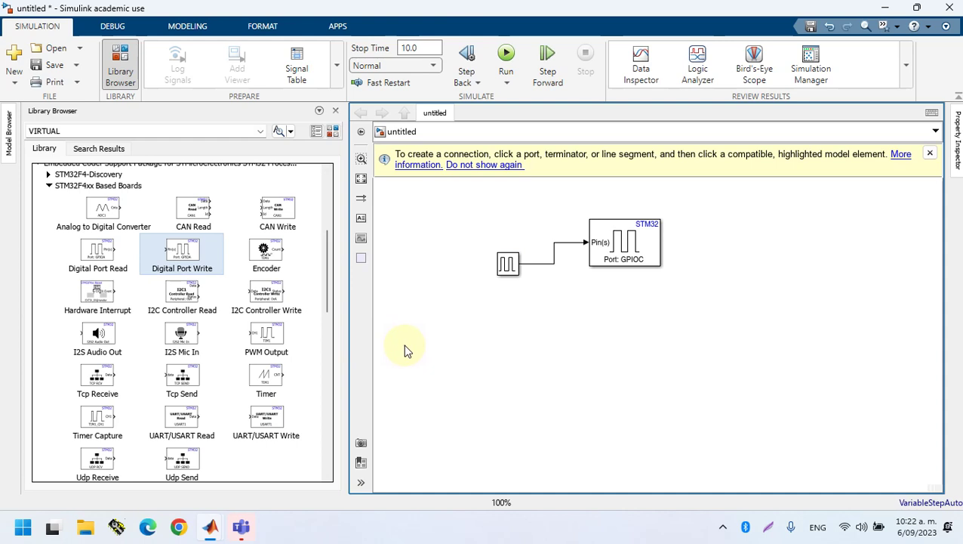
{"action": "key", "text": "super+d"}
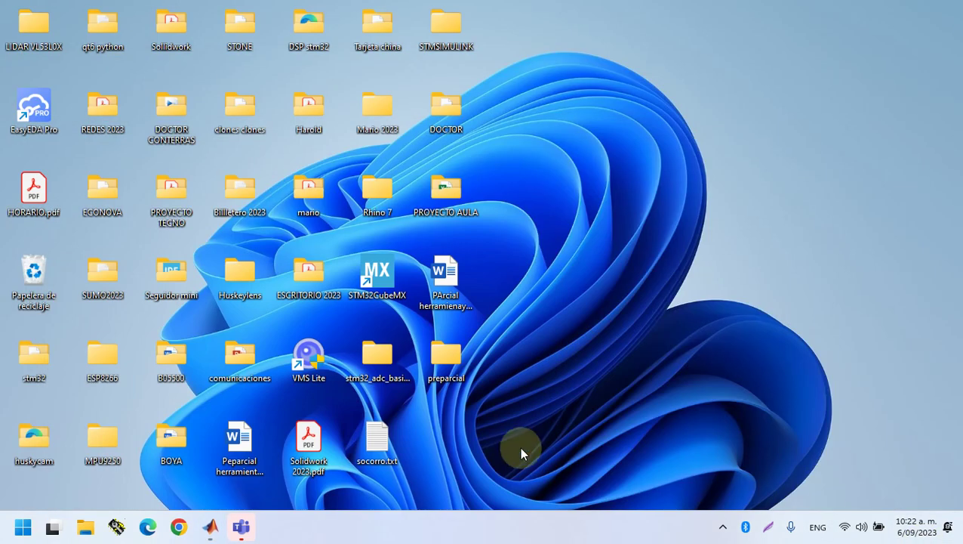
{"action": "left_click", "coordinate": [534, 235]}
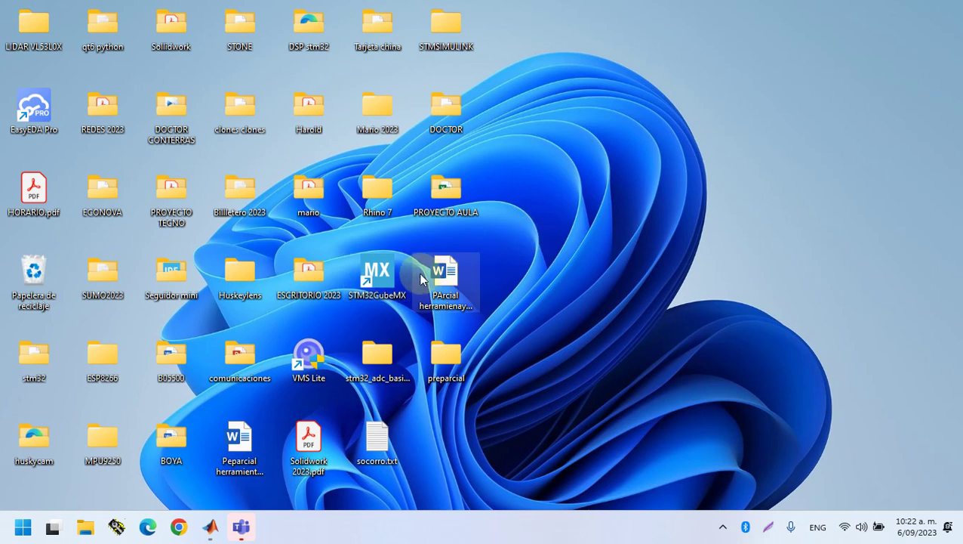
{"action": "double_click", "coordinate": [385, 273]}
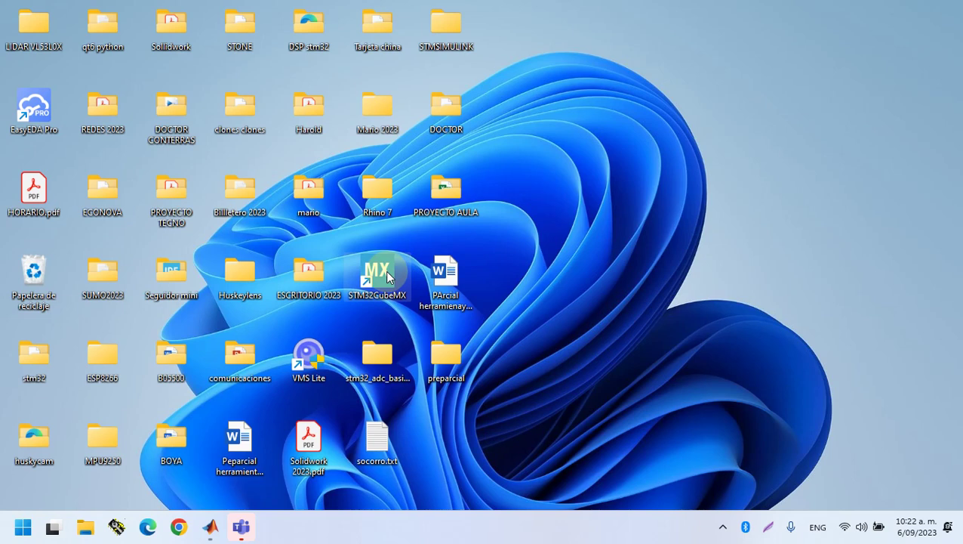
{"action": "key", "text": "super"}
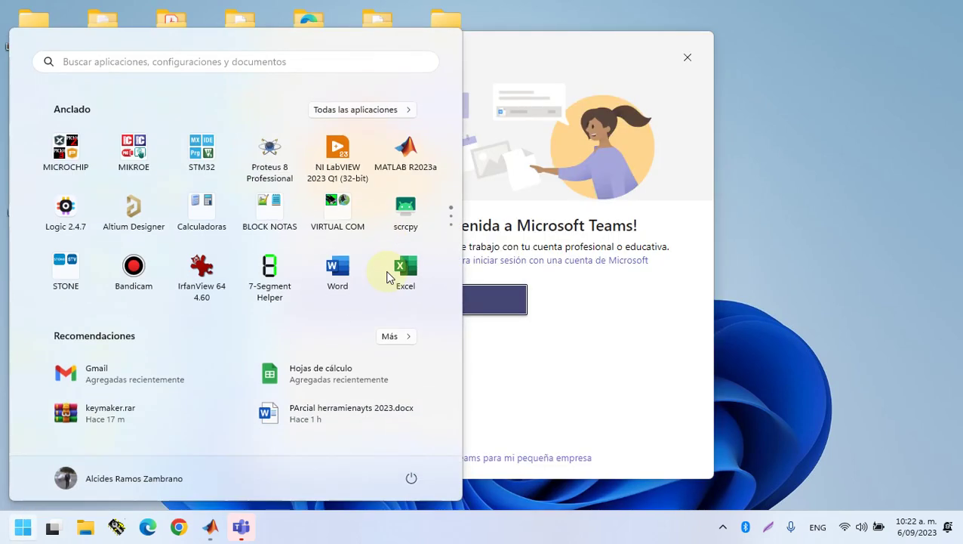
{"action": "left_click", "coordinate": [194, 138]}
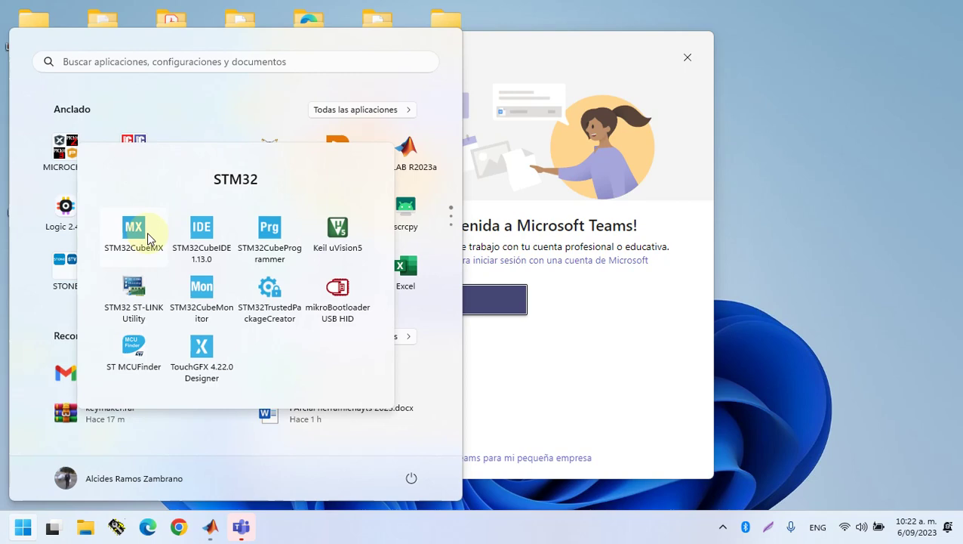
{"action": "left_click", "coordinate": [768, 154]}
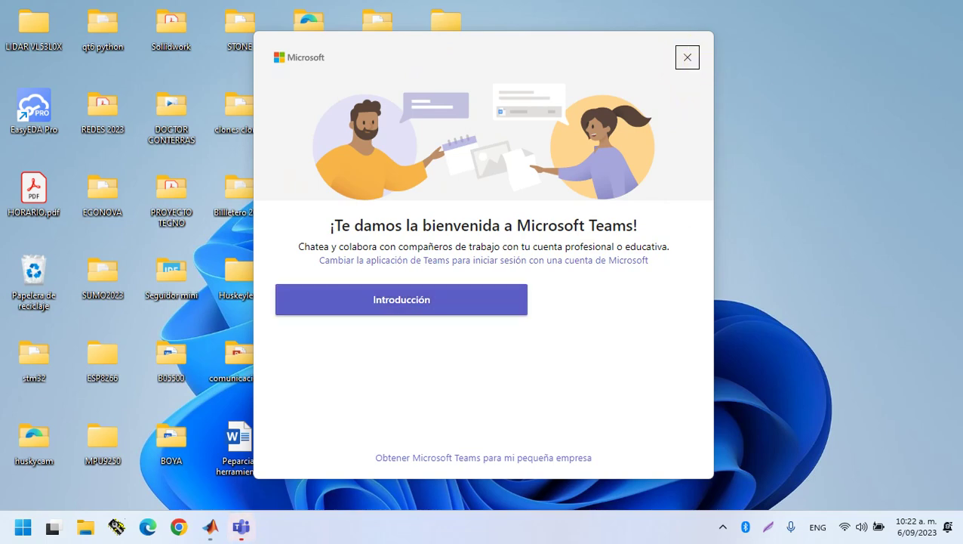
{"action": "key", "text": "alt+F4"}
{"action": "double_click", "coordinate": [398, 300]}
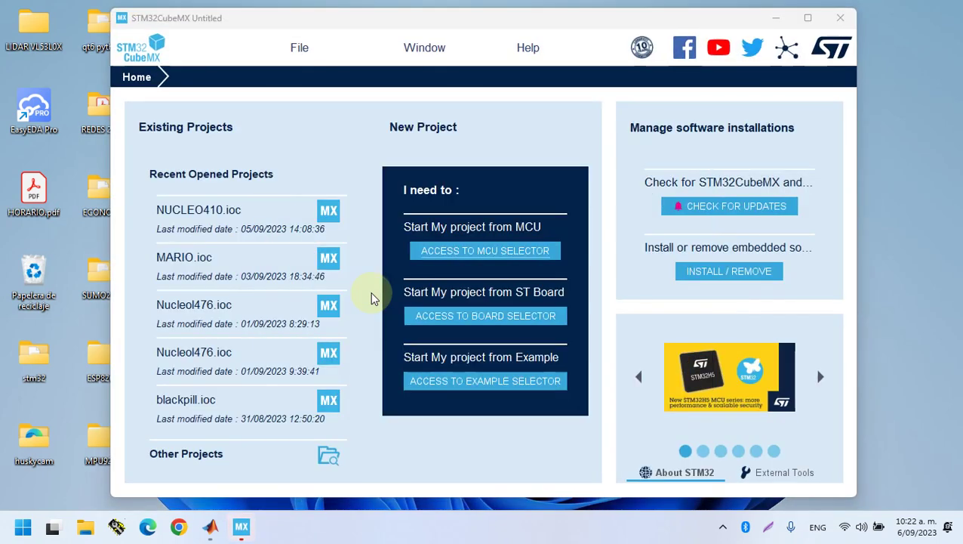
Try starting a new MCU project from the favourite STM32F411CE, and close that project
{"action": "left_click", "coordinate": [479, 250]}
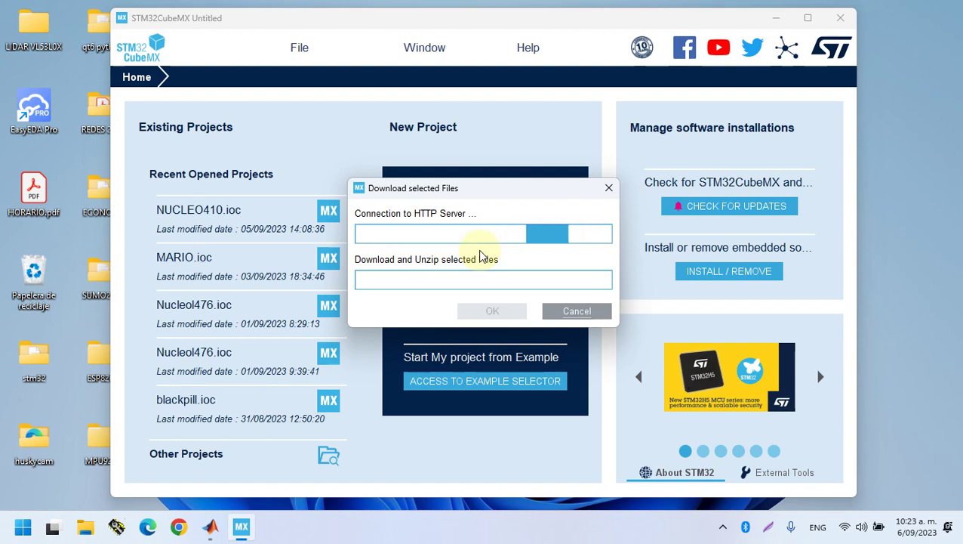
{"action": "left_click", "coordinate": [566, 312]}
{"action": "left_click", "coordinate": [487, 281]}
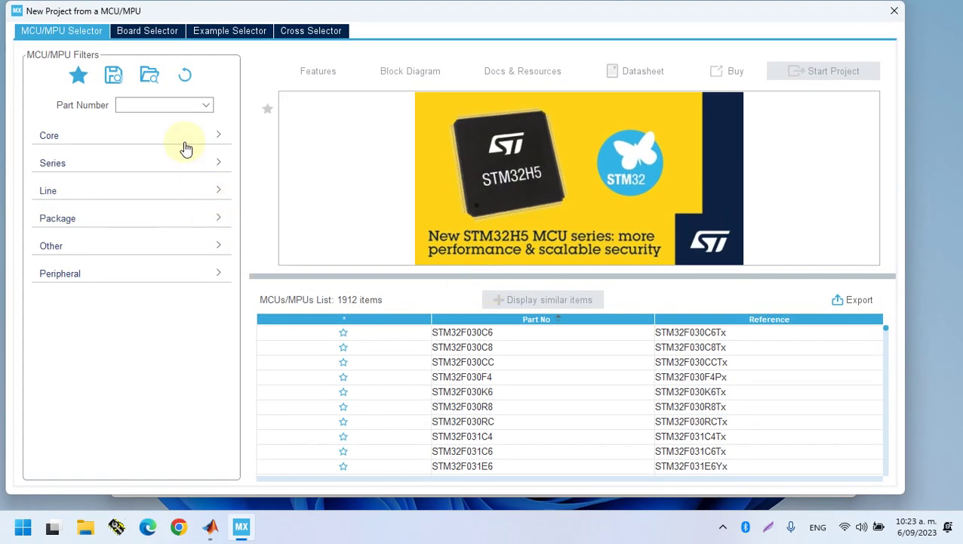
{"action": "left_click", "coordinate": [78, 75]}
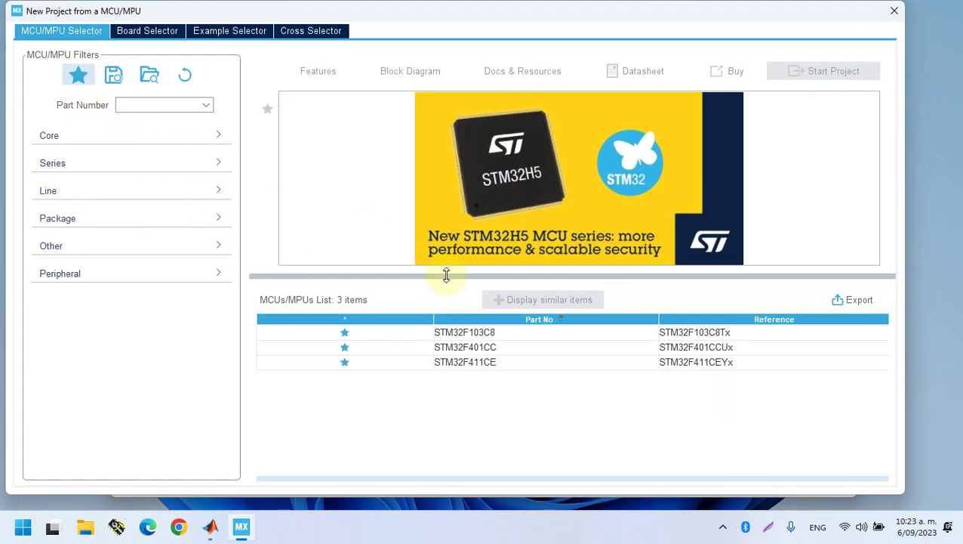
{"action": "left_click", "coordinate": [469, 347]}
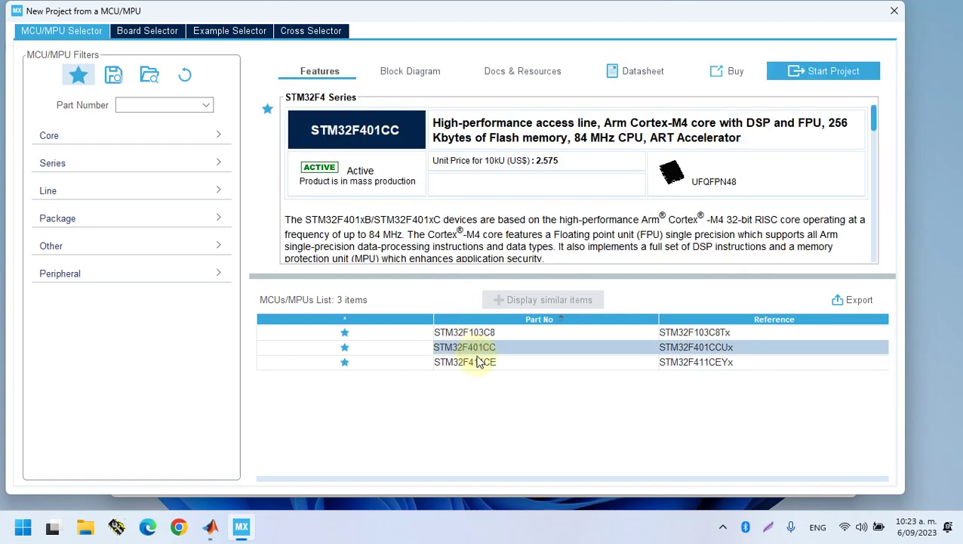
{"action": "left_click", "coordinate": [477, 361]}
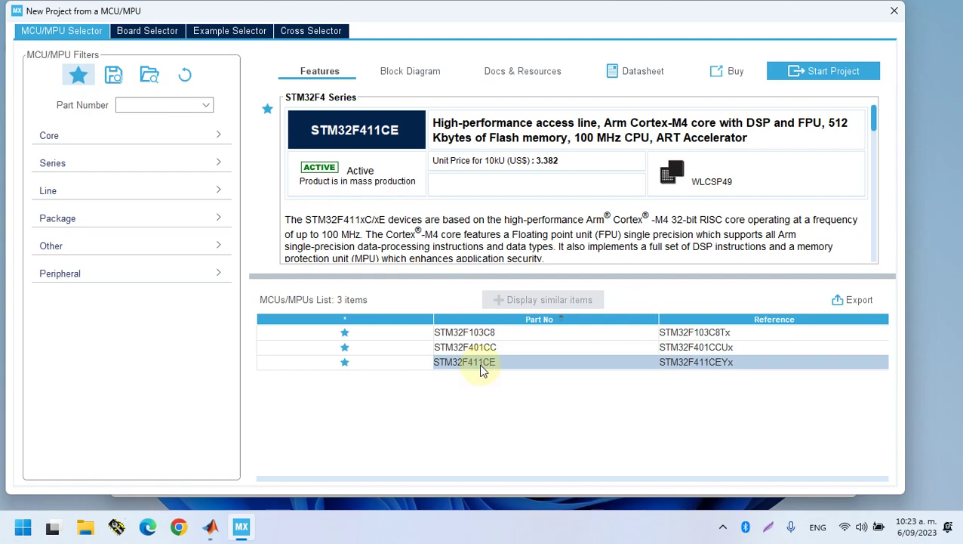
{"action": "double_click", "coordinate": [483, 370]}
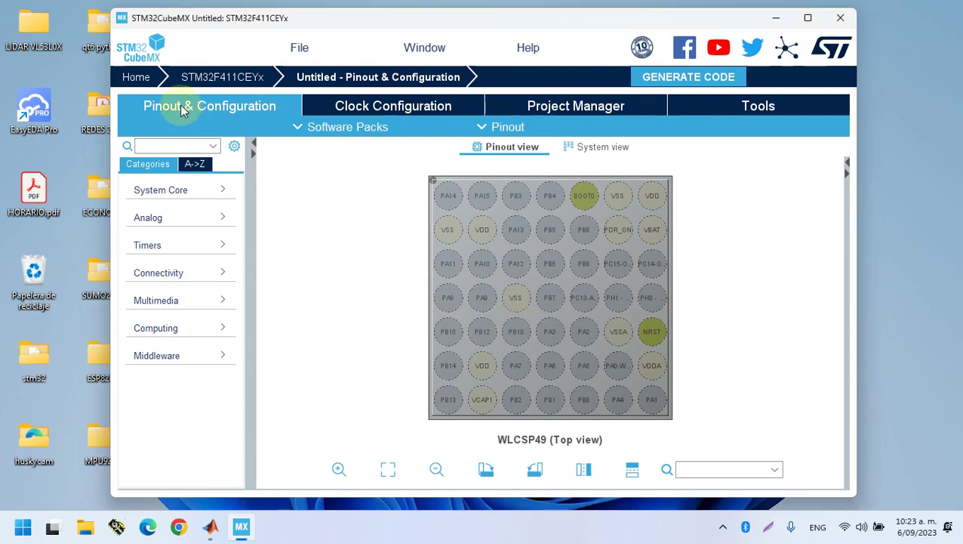
{"action": "left_click", "coordinate": [299, 49]}
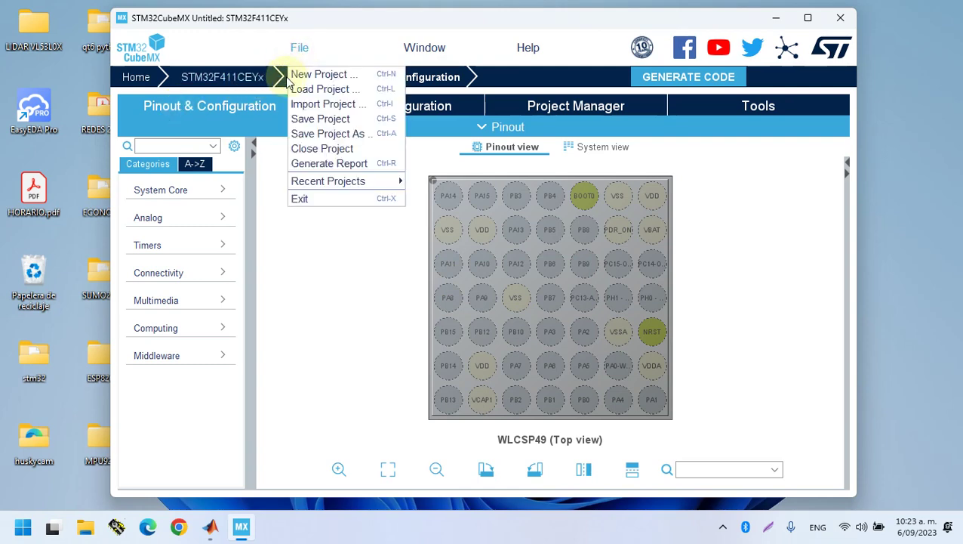
{"action": "left_click", "coordinate": [322, 149]}
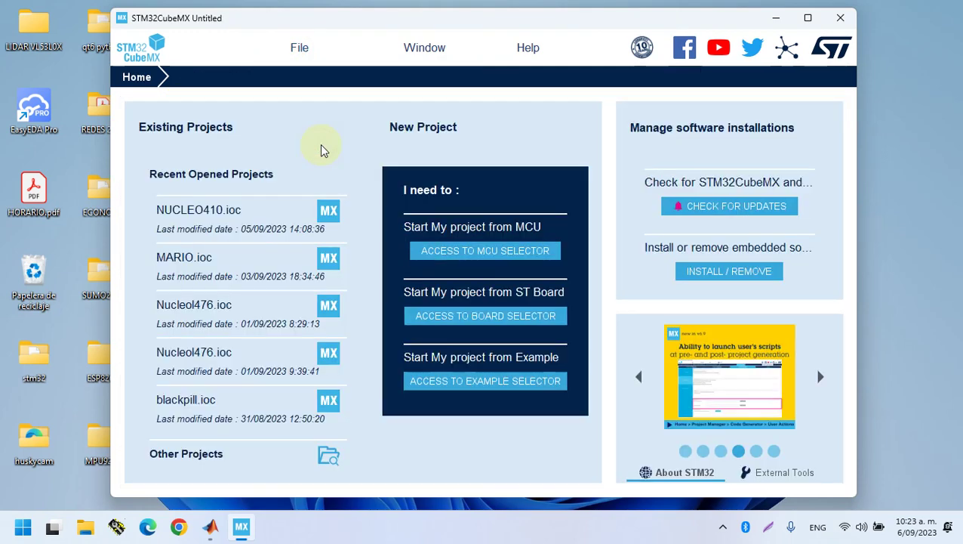
Reopen the MCU selector and filter the favourite microcontrollers by part number STM32F411CE
{"action": "left_click", "coordinate": [477, 250]}
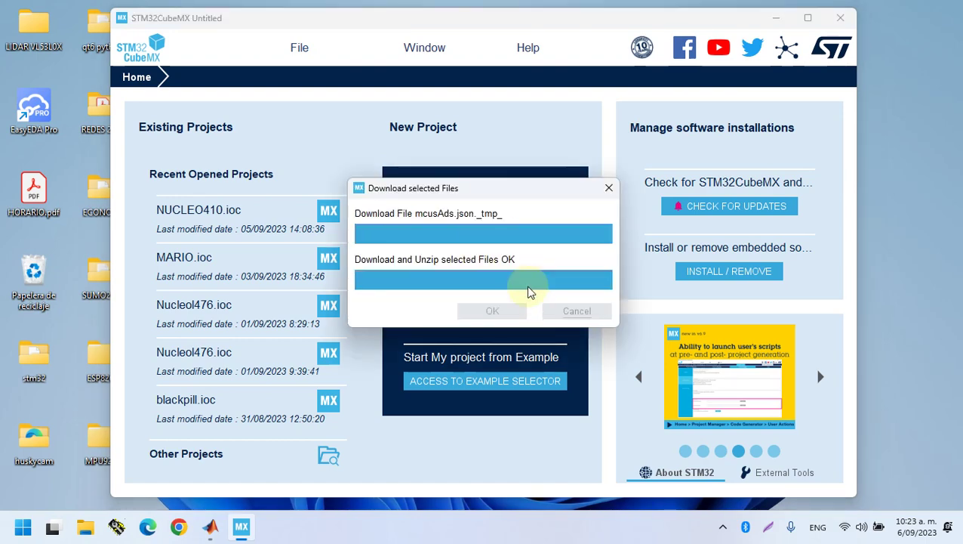
{"action": "left_click", "coordinate": [573, 312]}
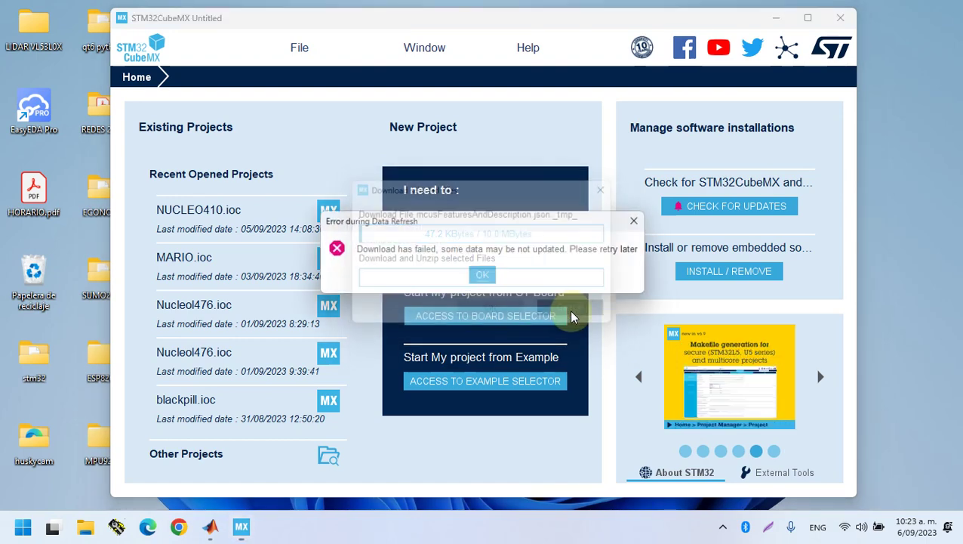
{"action": "left_click", "coordinate": [482, 278]}
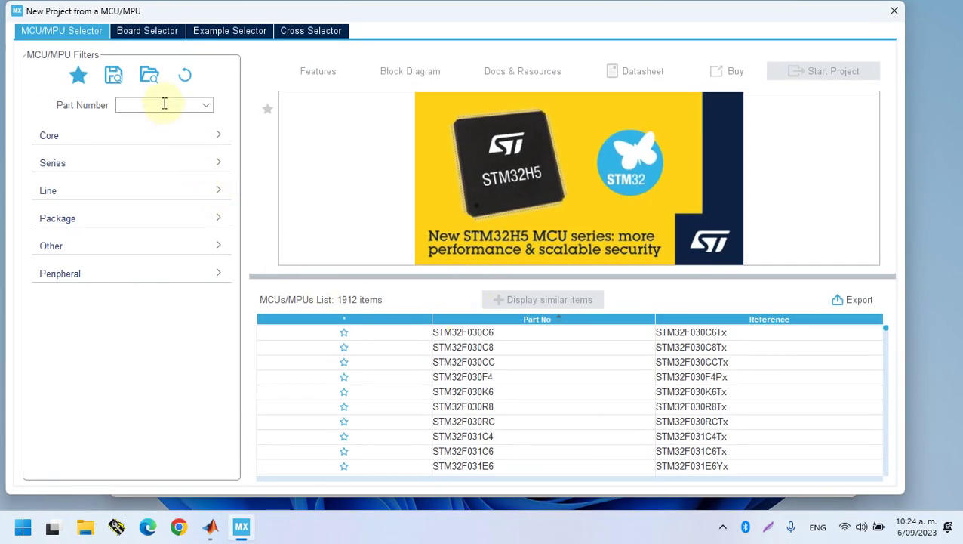
{"action": "left_click", "coordinate": [79, 77]}
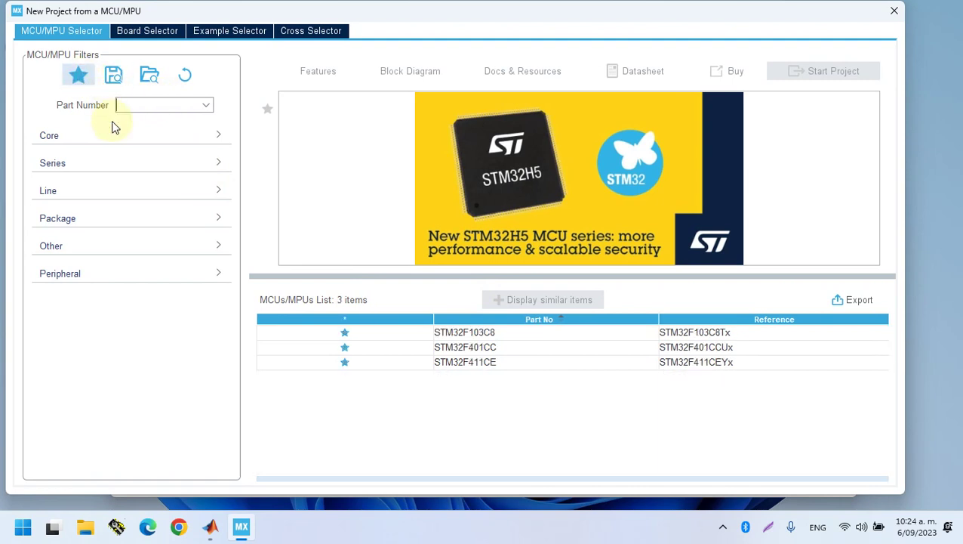
{"action": "left_click", "coordinate": [129, 106]}
{"action": "type", "text": "st"}
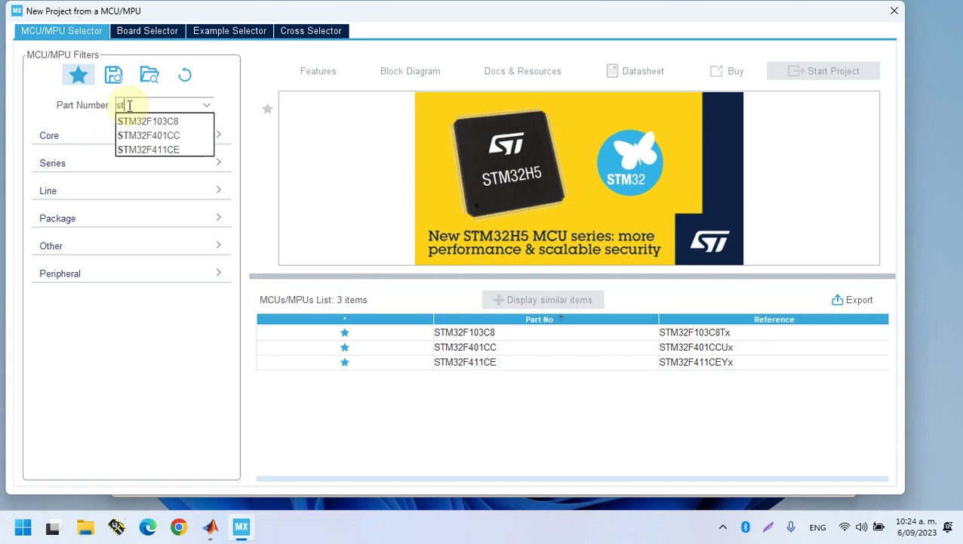
{"action": "type", "text": "m32f411"}
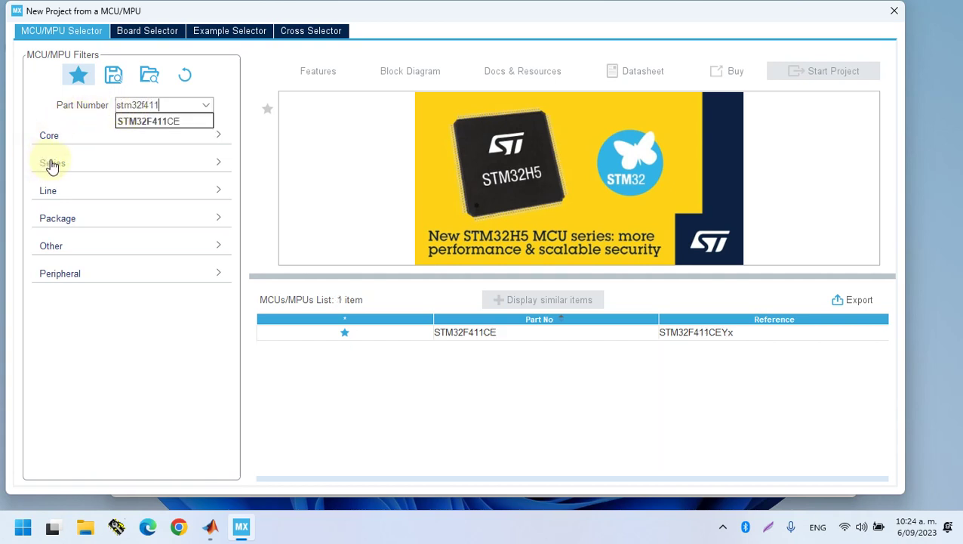
{"action": "left_click", "coordinate": [148, 129]}
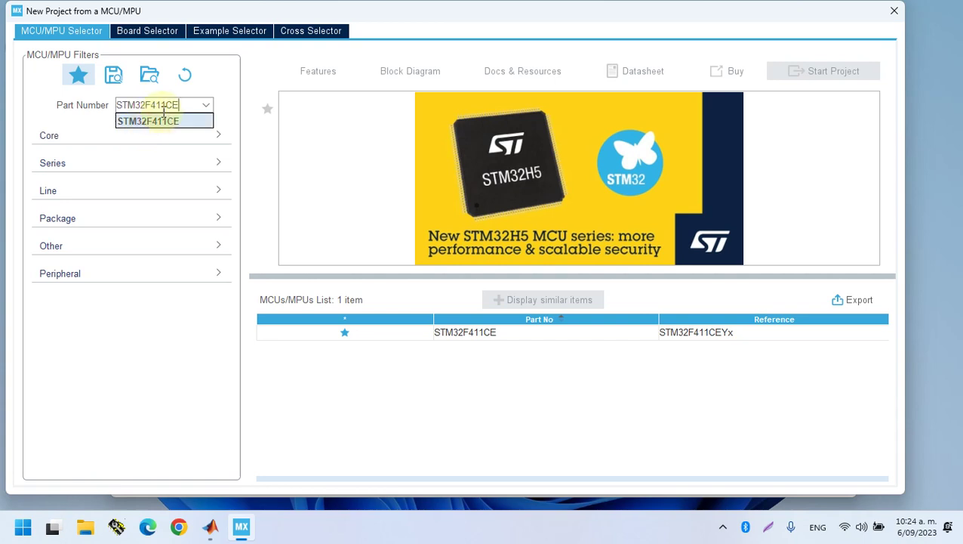
Broaden the MCU search to part number STM32F411C and turn off the favourites filter
{"action": "key", "text": "BackSpace"}
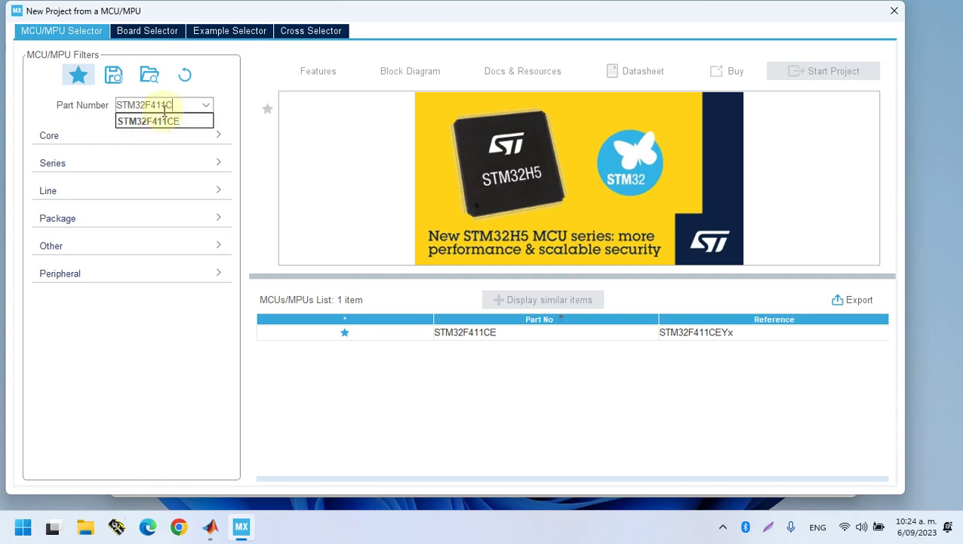
{"action": "type", "text": "u"}
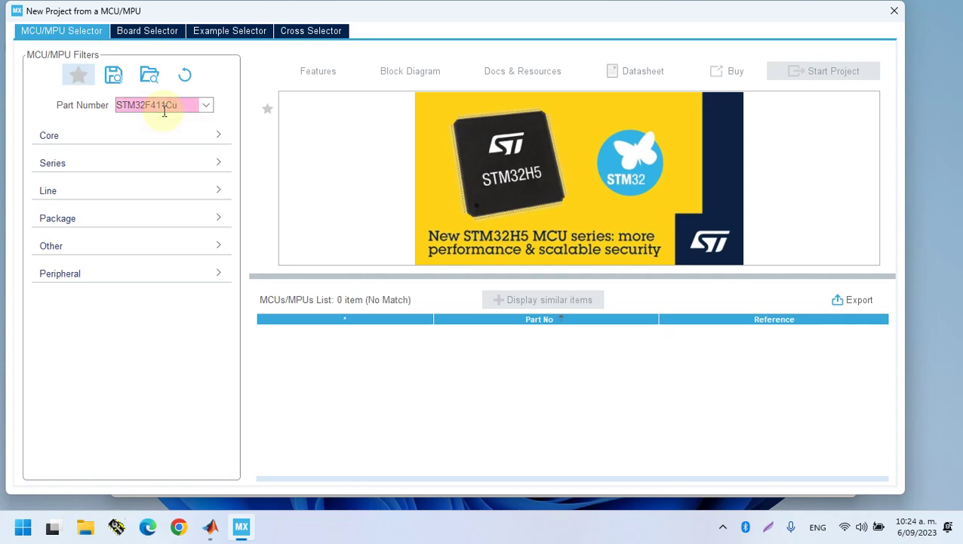
{"action": "key", "text": "BackSpace"}
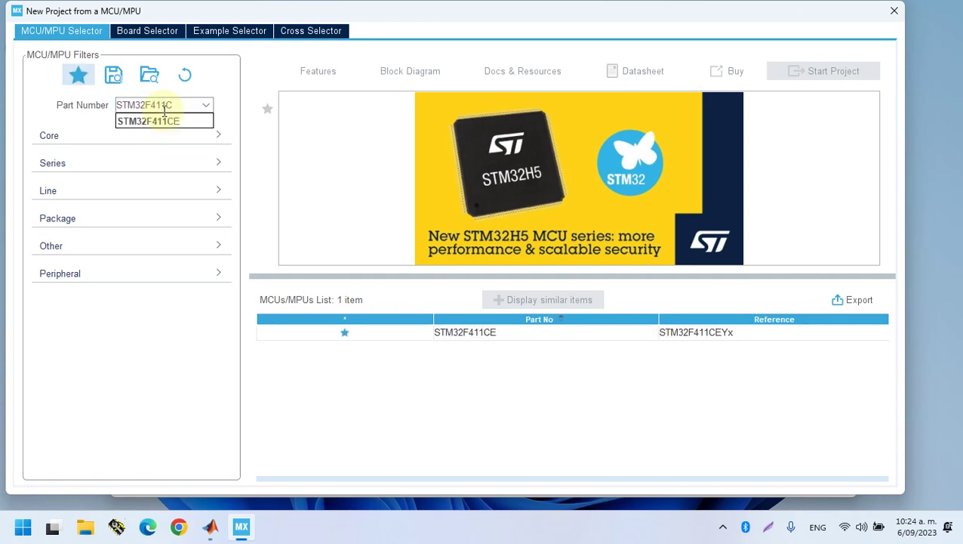
{"action": "left_click", "coordinate": [77, 74]}
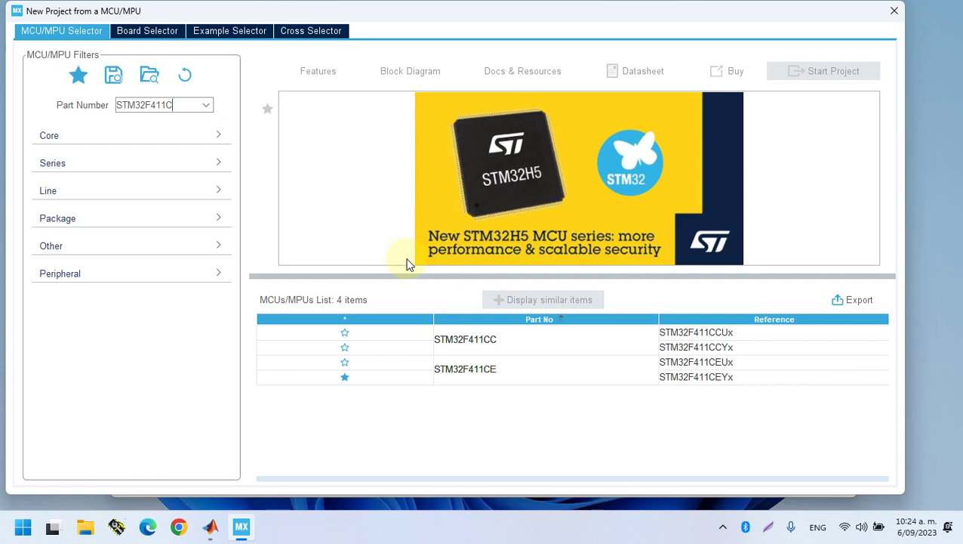
{"action": "type", "text": "u"}
{"action": "key", "text": "BackSpace"}
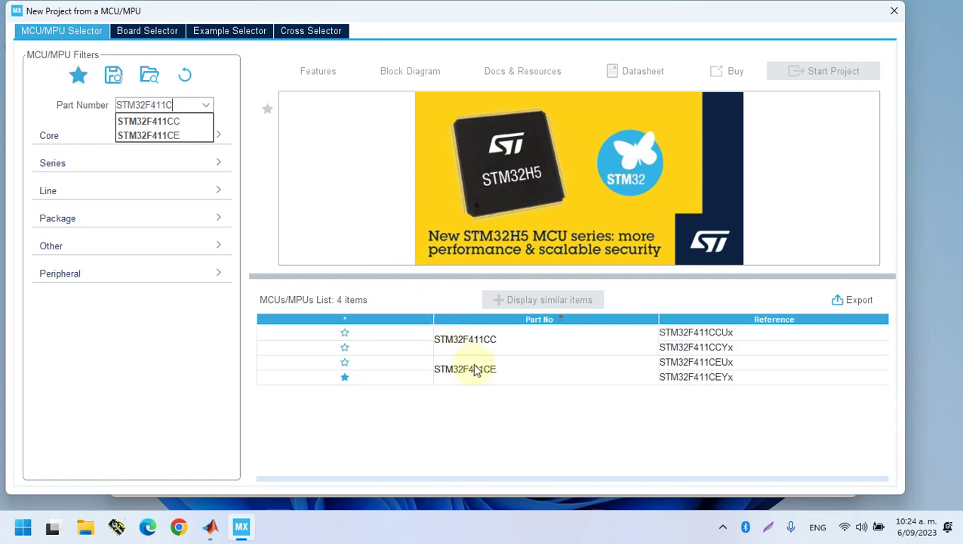
Compare the package details of the STM32F411CEUx and STM32F411CEYx references
{"action": "left_click", "coordinate": [490, 385]}
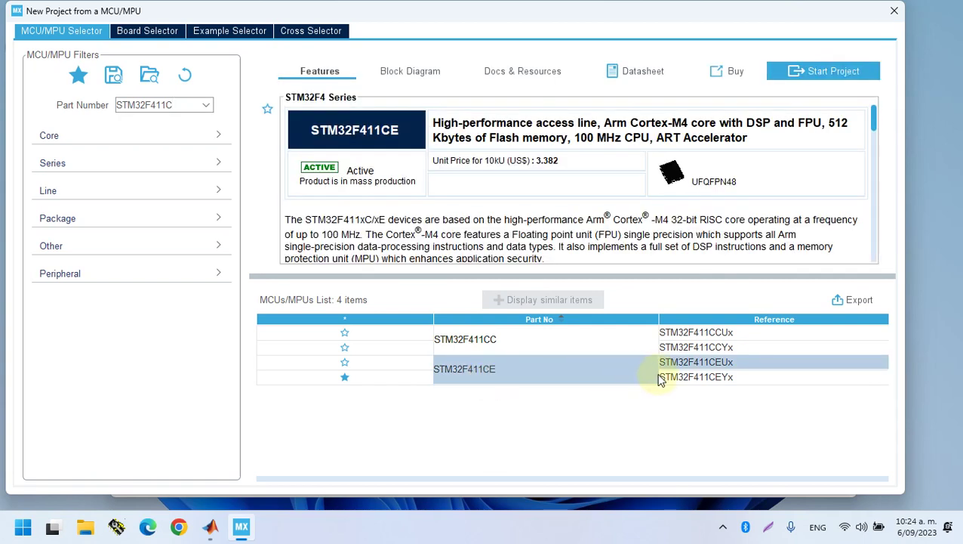
{"action": "left_click", "coordinate": [718, 380]}
{"action": "left_click", "coordinate": [718, 363]}
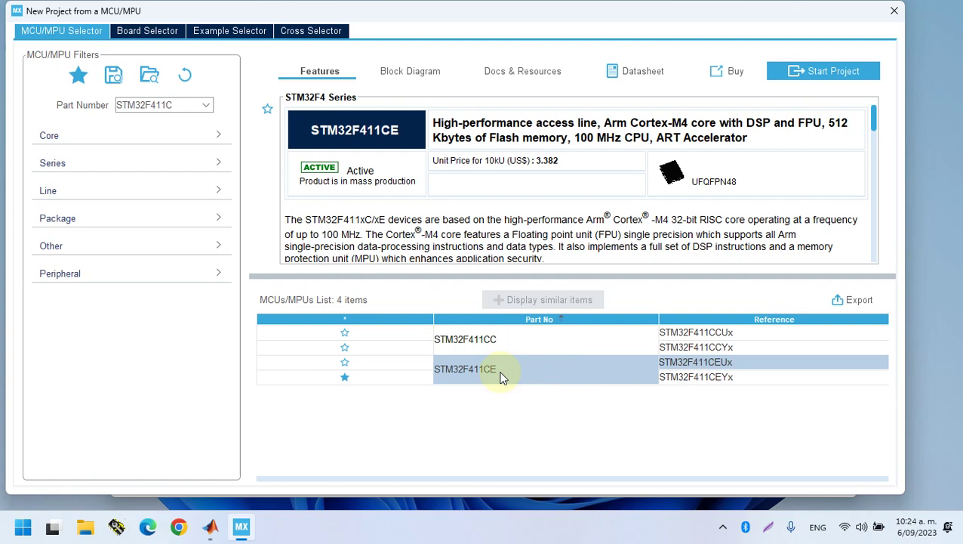
{"action": "left_click", "coordinate": [713, 377]}
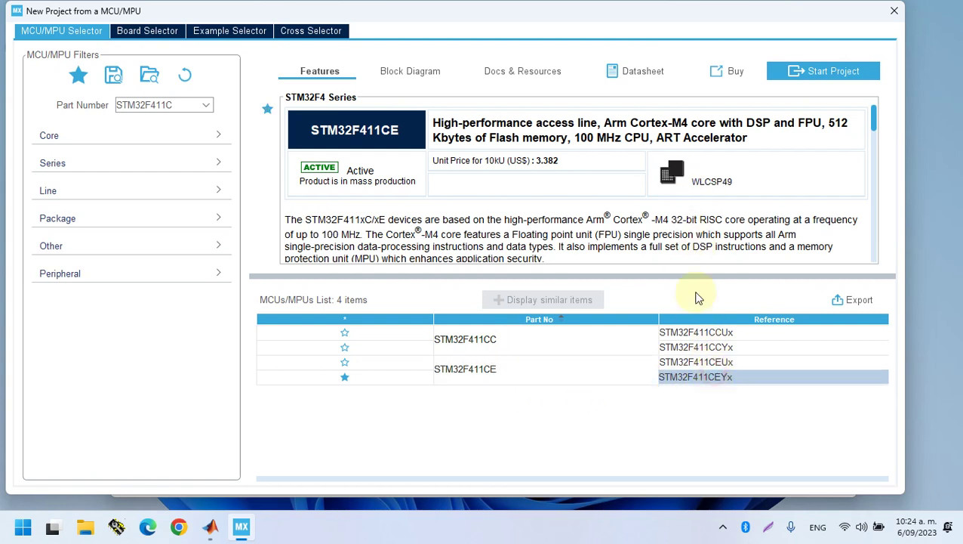
{"action": "left_click", "coordinate": [718, 361]}
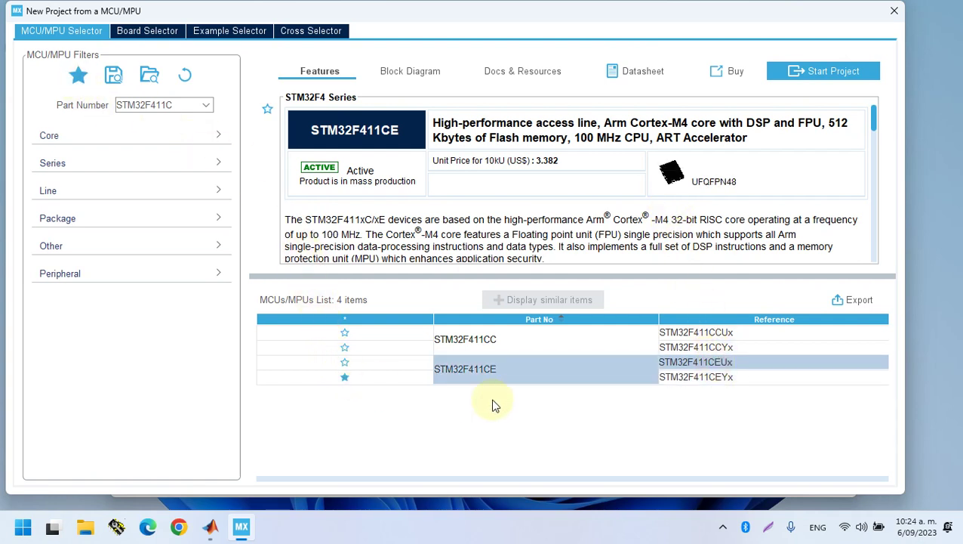
Open a project for the favourite-marked STM32F411CEYx reference and close it again
{"action": "double_click", "coordinate": [345, 382]}
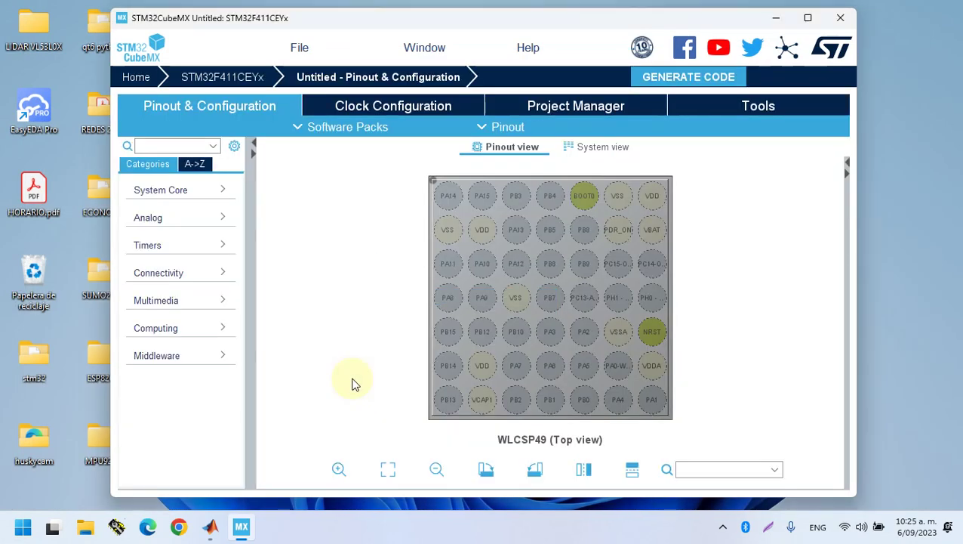
{"action": "left_click", "coordinate": [299, 48]}
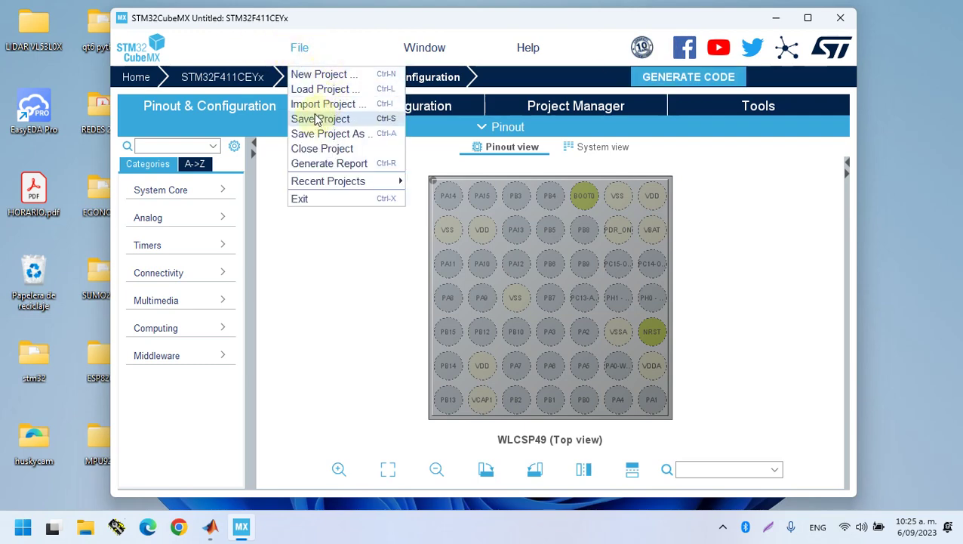
{"action": "left_click", "coordinate": [317, 148]}
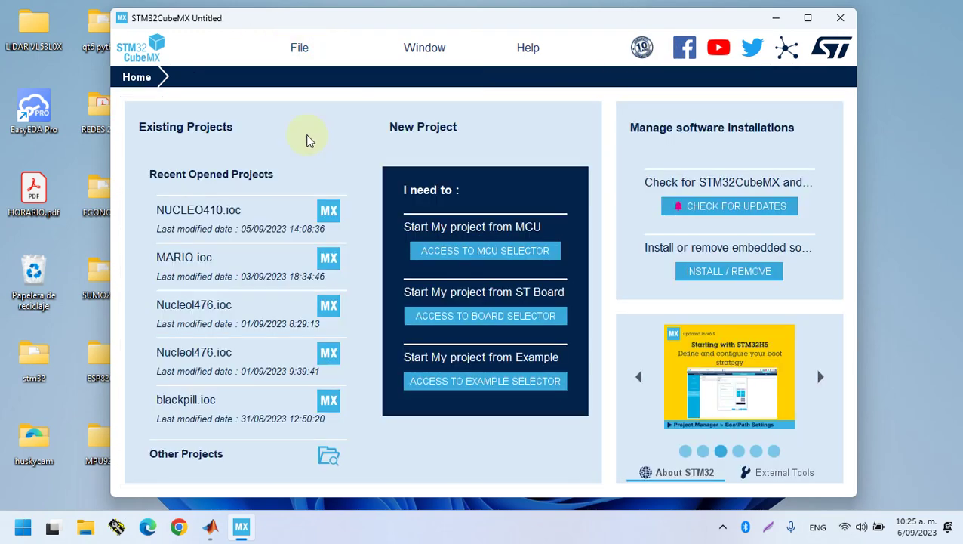
Open the MCU selector for a new project, cancelling the file download and dismissing the data refresh error
{"action": "left_click", "coordinate": [299, 49]}
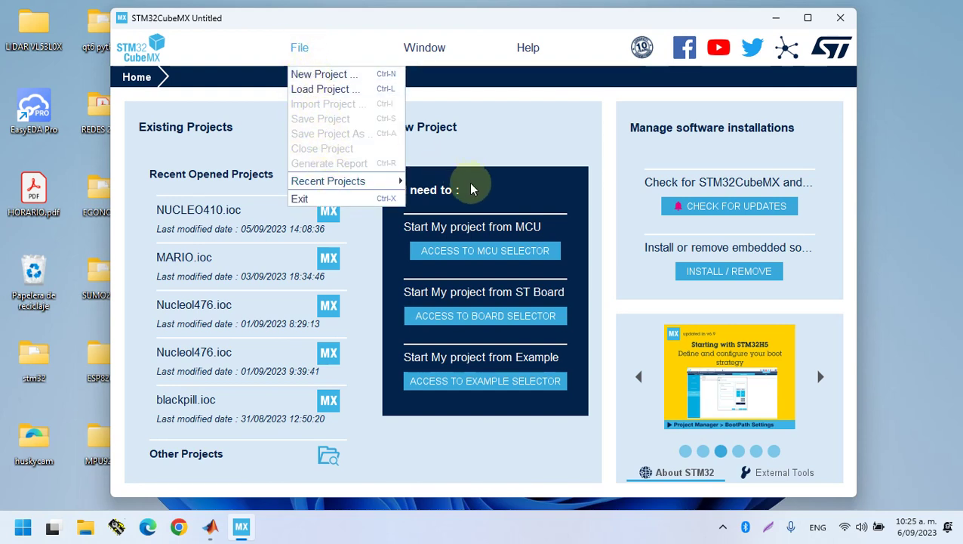
{"action": "left_click", "coordinate": [486, 249]}
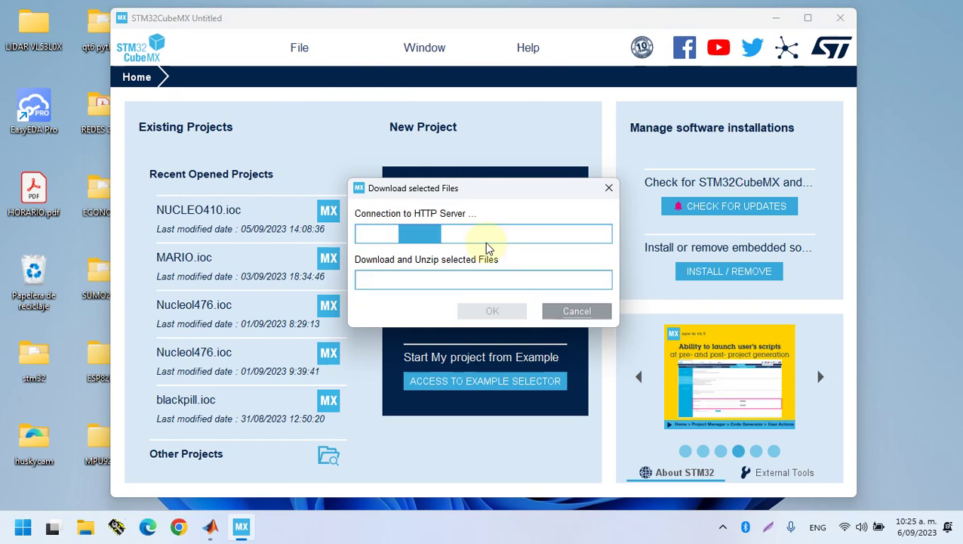
{"action": "left_click", "coordinate": [570, 315]}
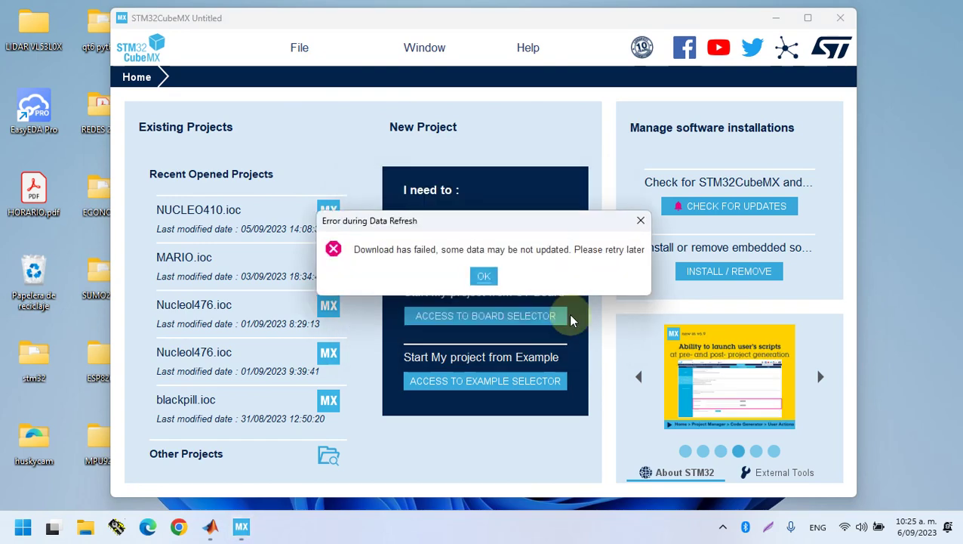
{"action": "left_click", "coordinate": [484, 276]}
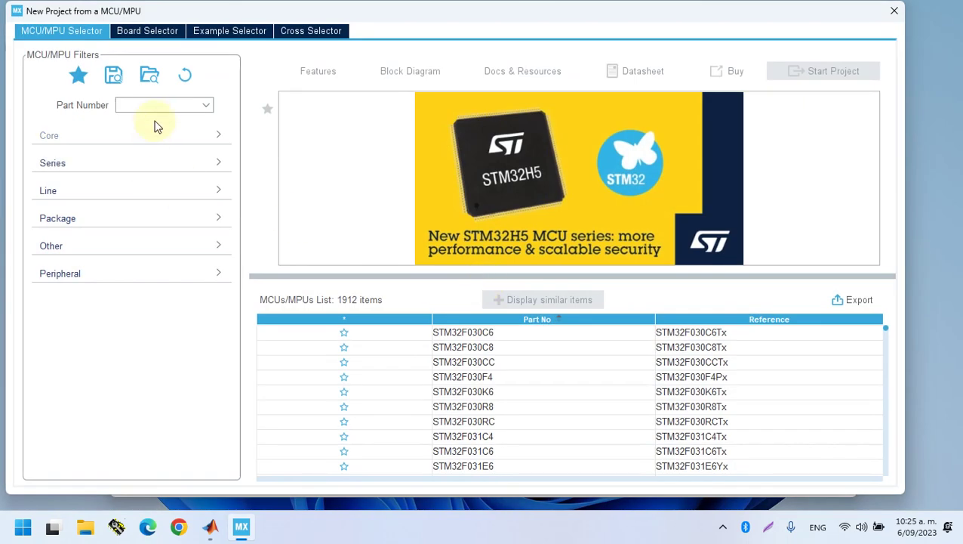
Filter the microcontroller list by part number STM32F411CE
{"action": "left_click", "coordinate": [154, 105]}
{"action": "type", "text": "stm32f"}
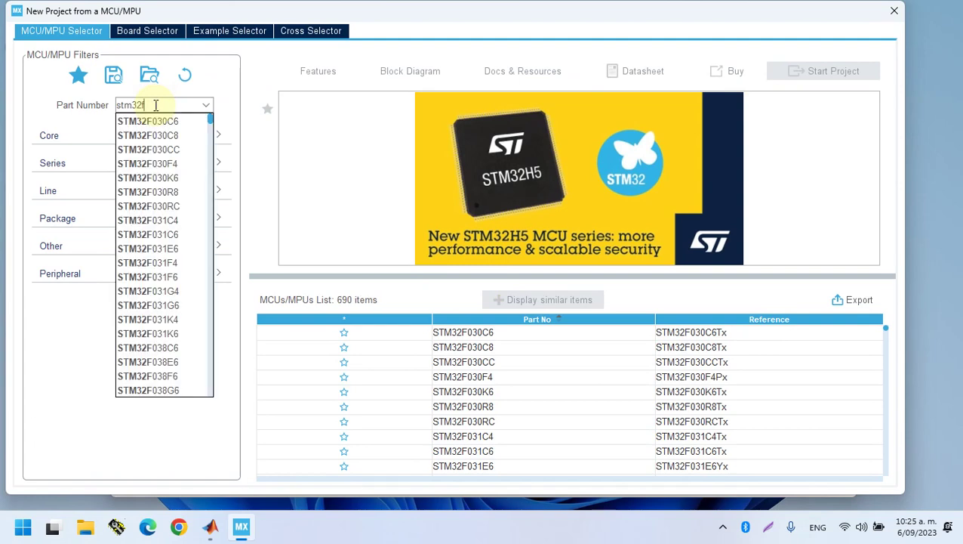
{"action": "type", "text": "411cu"}
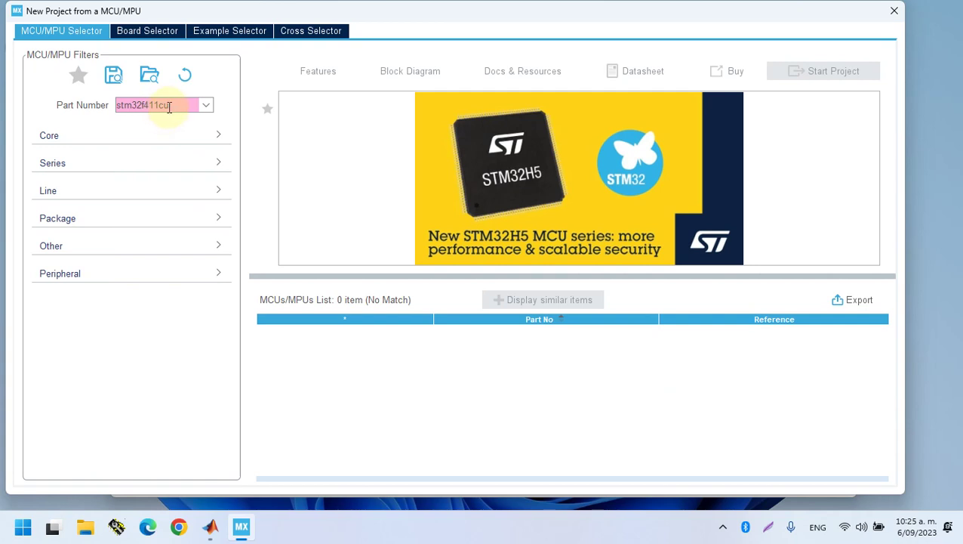
{"action": "key", "text": "BackSpace"}
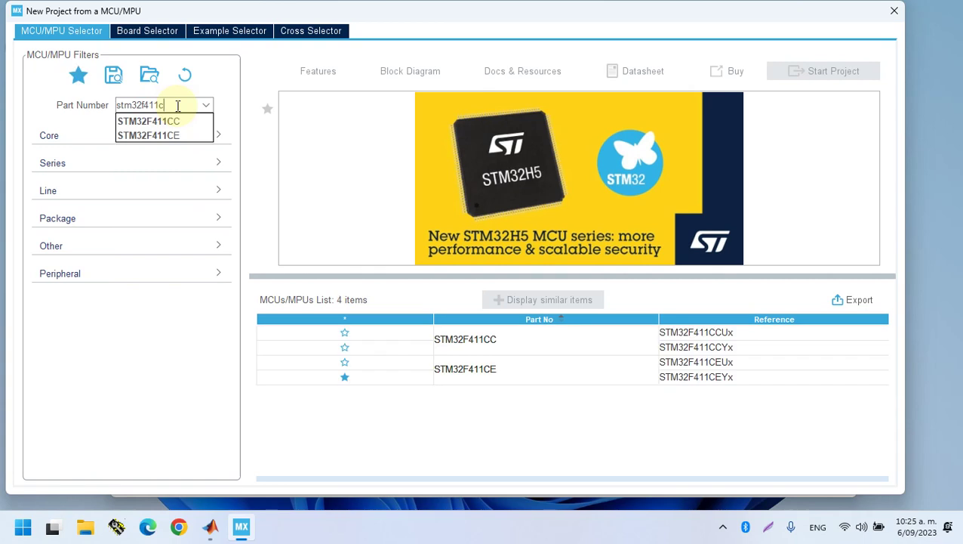
{"action": "left_click", "coordinate": [170, 135]}
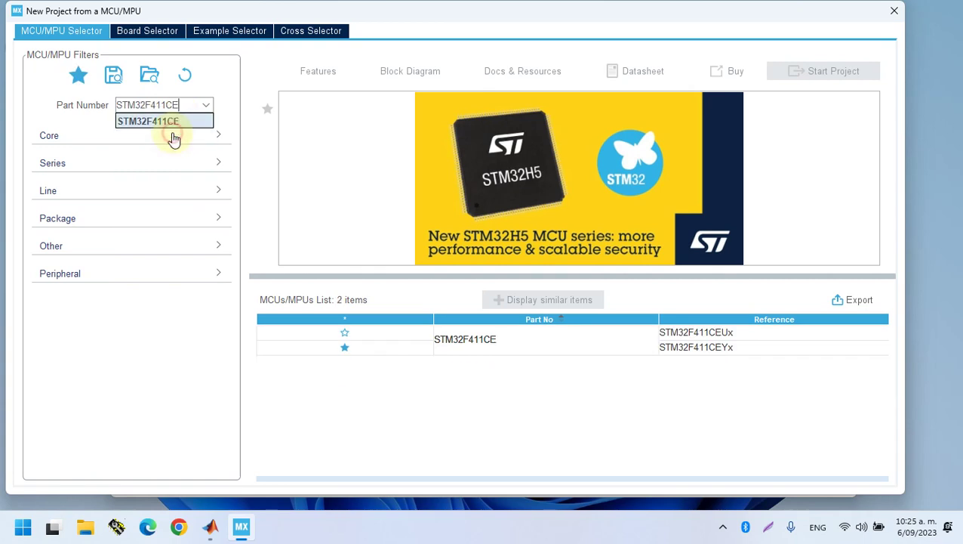
Start a project for the STM32F411CEUx reference in the UFQFPN48 package
{"action": "left_click", "coordinate": [477, 345]}
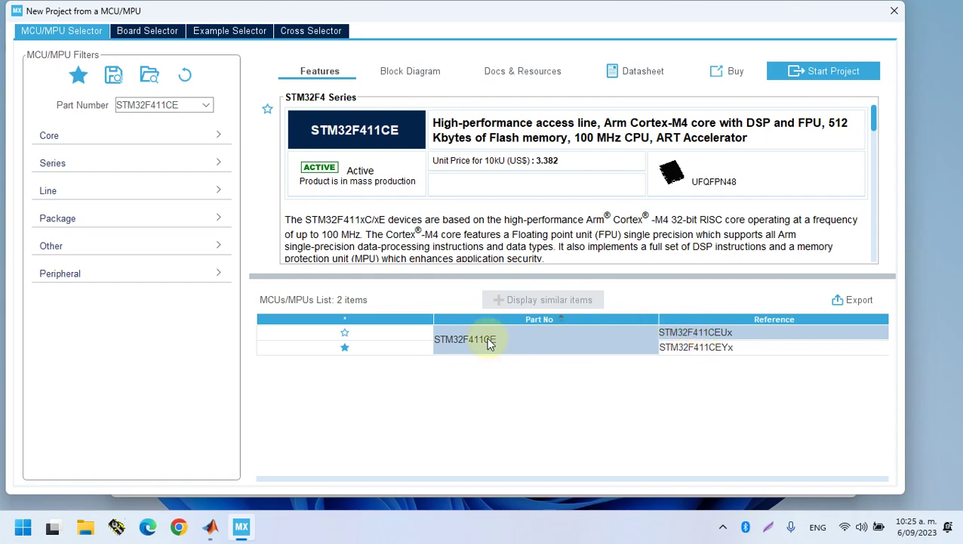
{"action": "left_click", "coordinate": [789, 72]}
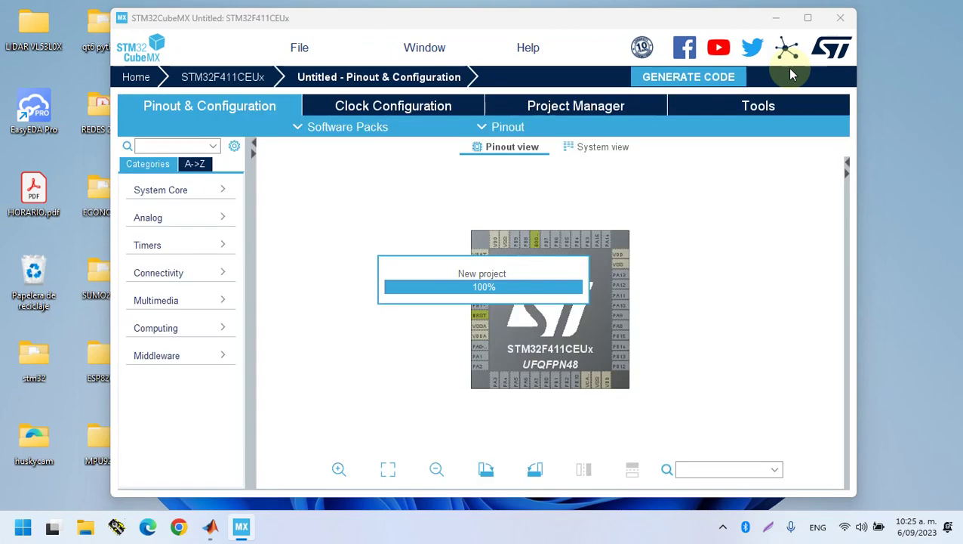
{"action": "left_click_drag", "start_coordinate": [568, 310], "coordinate": [594, 294]}
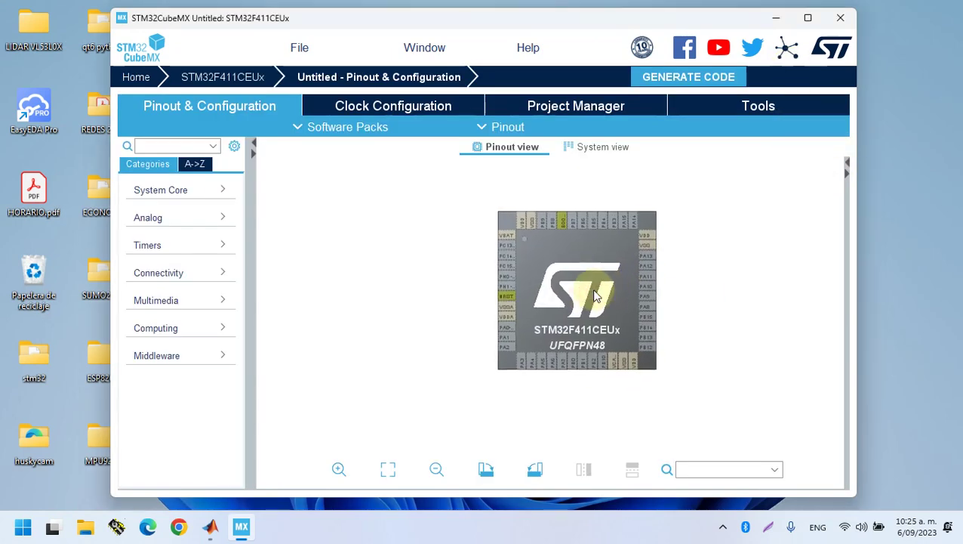
Set both the high speed (HSE) and low speed (LSE) clocks in RCC to Crystal/Ceramic Resonator
{"action": "left_click", "coordinate": [178, 192]}
{"action": "left_click", "coordinate": [168, 275]}
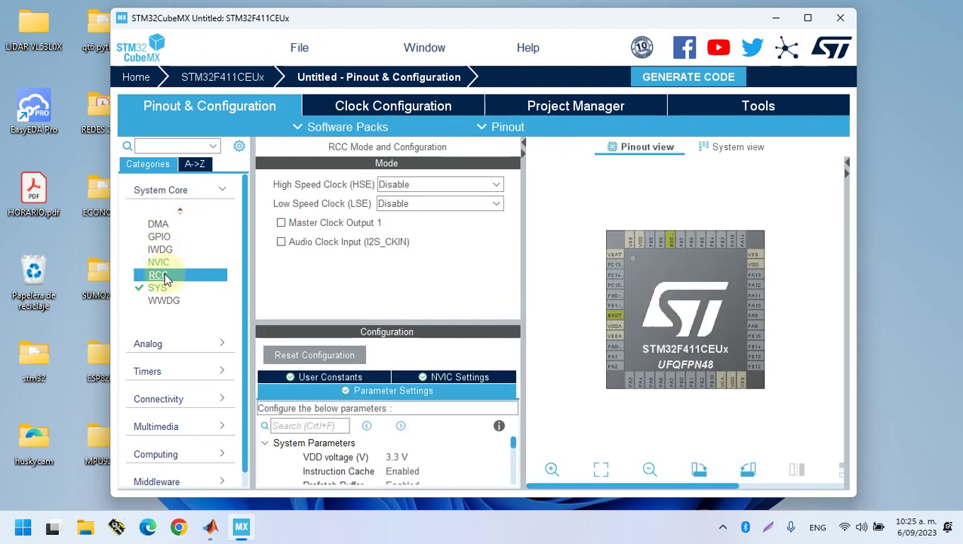
{"action": "left_click", "coordinate": [427, 186]}
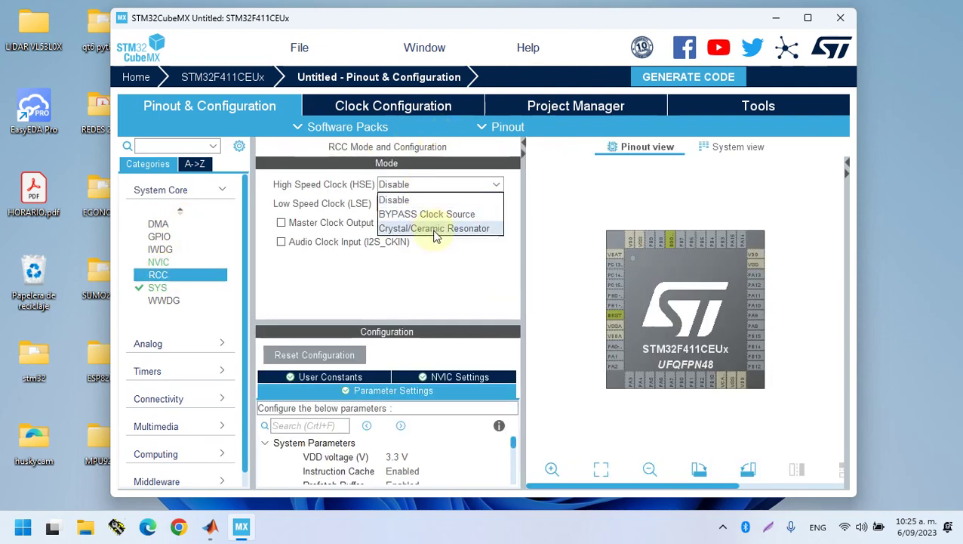
{"action": "left_click", "coordinate": [432, 230]}
{"action": "left_click", "coordinate": [435, 203]}
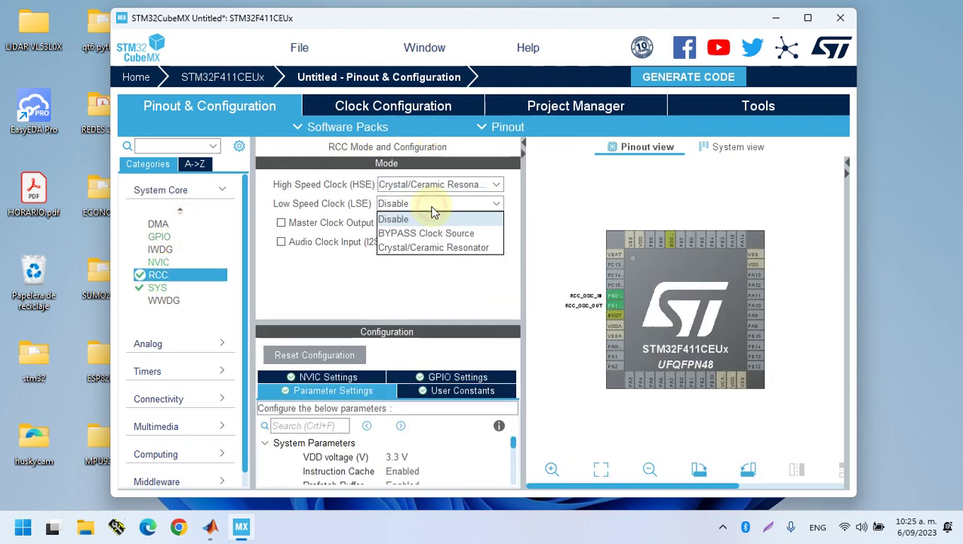
{"action": "left_click", "coordinate": [432, 251]}
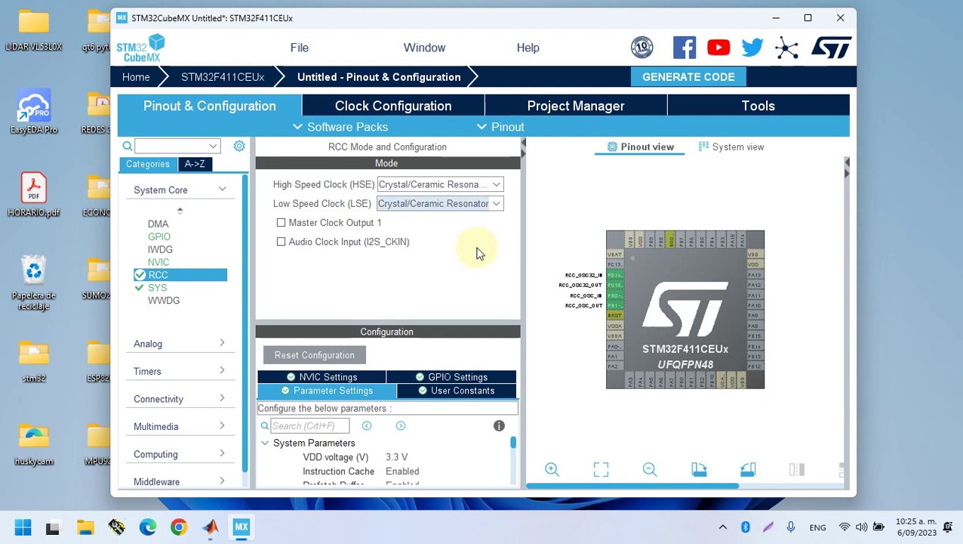
Configure pin PC13 as GPIO_Output and give it the user label led
{"action": "scroll", "coordinate": [638, 293], "scroll_direction": "down", "scroll_amount": 3}
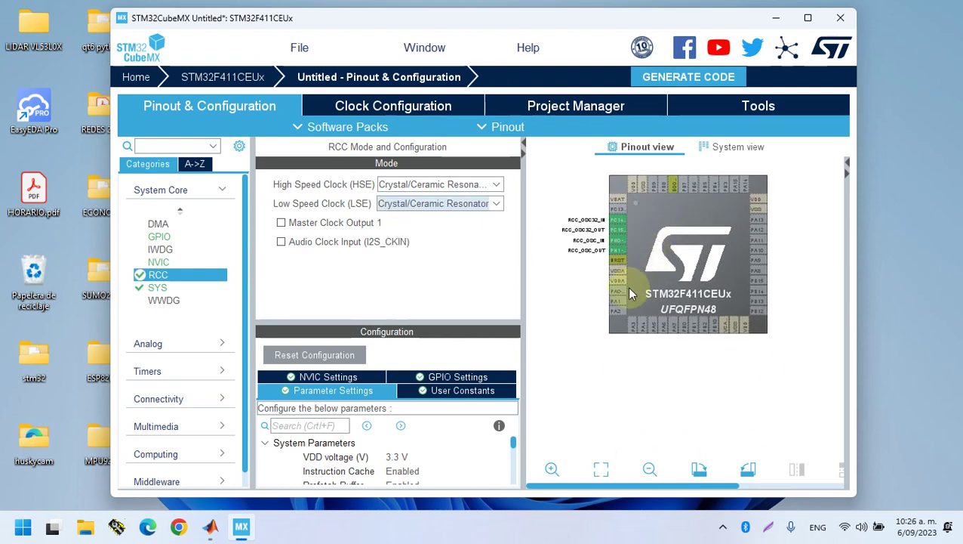
{"action": "left_click", "coordinate": [616, 210]}
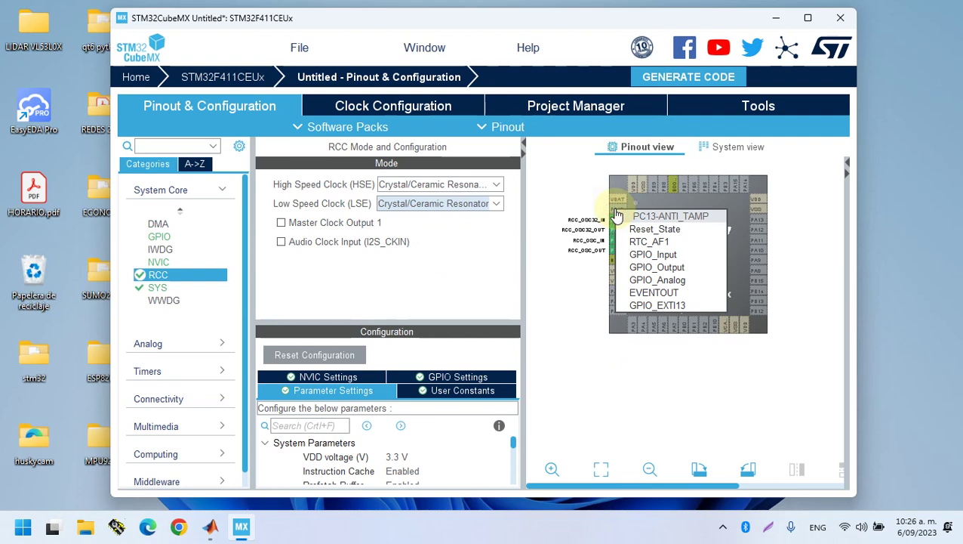
{"action": "left_click", "coordinate": [655, 267]}
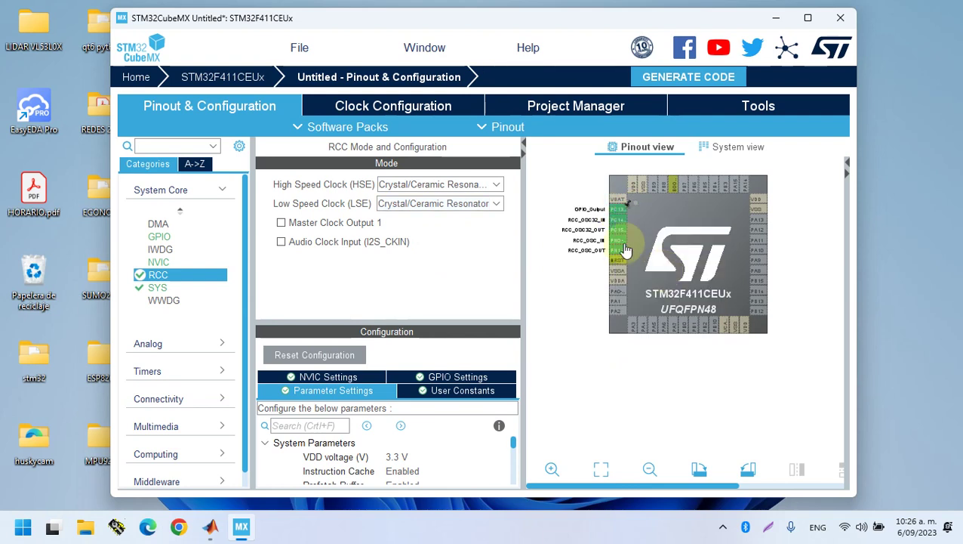
{"action": "right_click", "coordinate": [615, 211]}
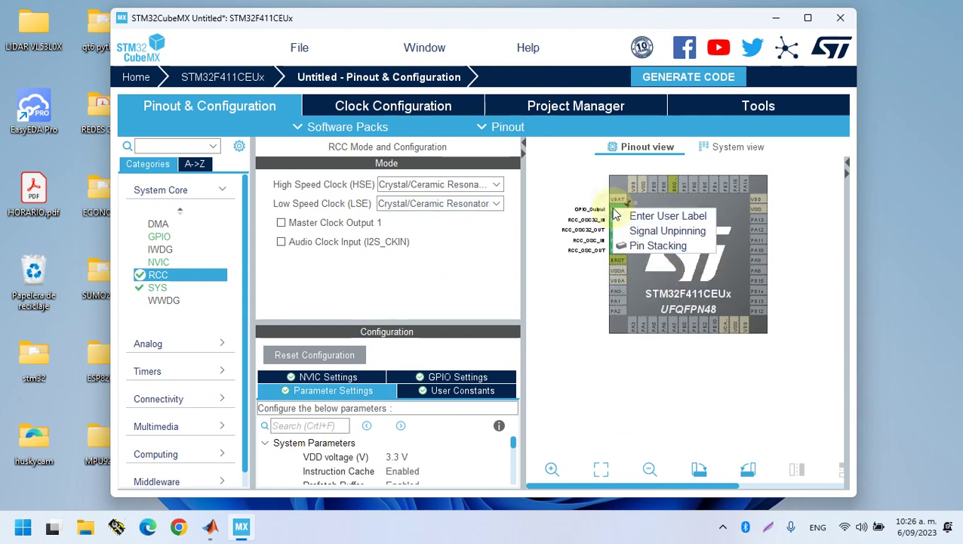
{"action": "left_click", "coordinate": [632, 216]}
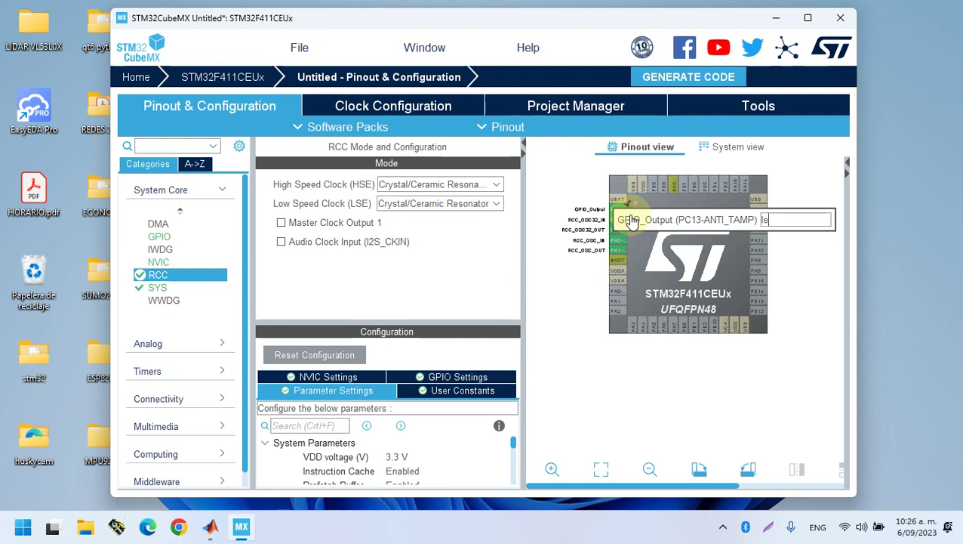
{"action": "key", "text": "Escape"}
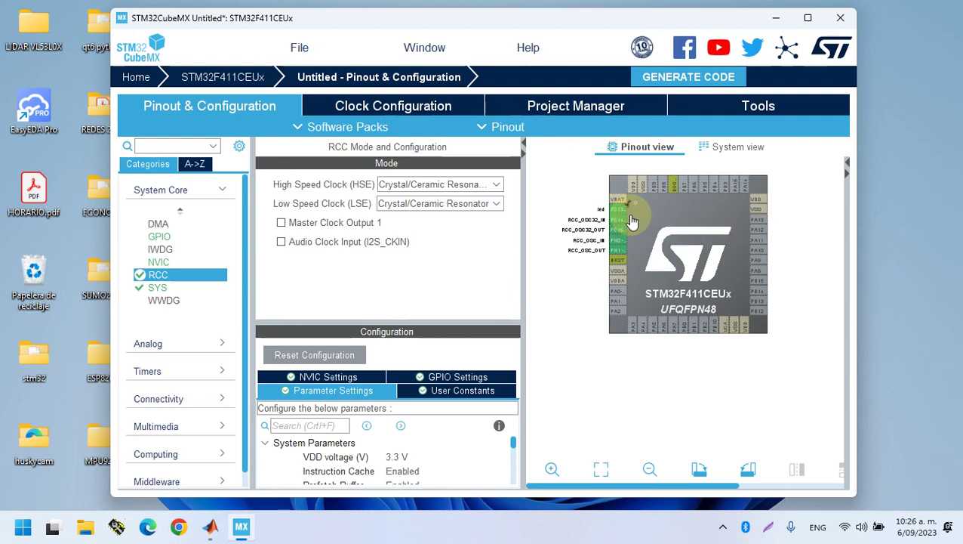
{"action": "mouse_move", "coordinate": [633, 220]}
{"action": "left_mouse_down"}
{"action": "mouse_move", "coordinate": [625, 287]}
{"action": "mouse_move", "coordinate": [667, 276]}
{"action": "left_mouse_up"}
{"action": "scroll", "coordinate": [623, 287], "scroll_direction": "up", "scroll_amount": 2}
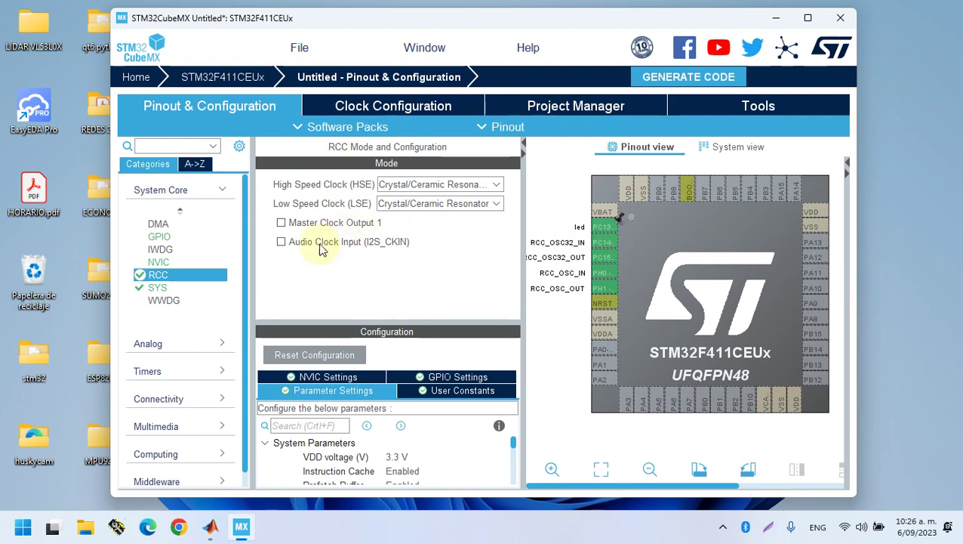
Set the SYS timebase source to TIM10 and recheck the RCC clock settings
{"action": "left_click", "coordinate": [156, 292]}
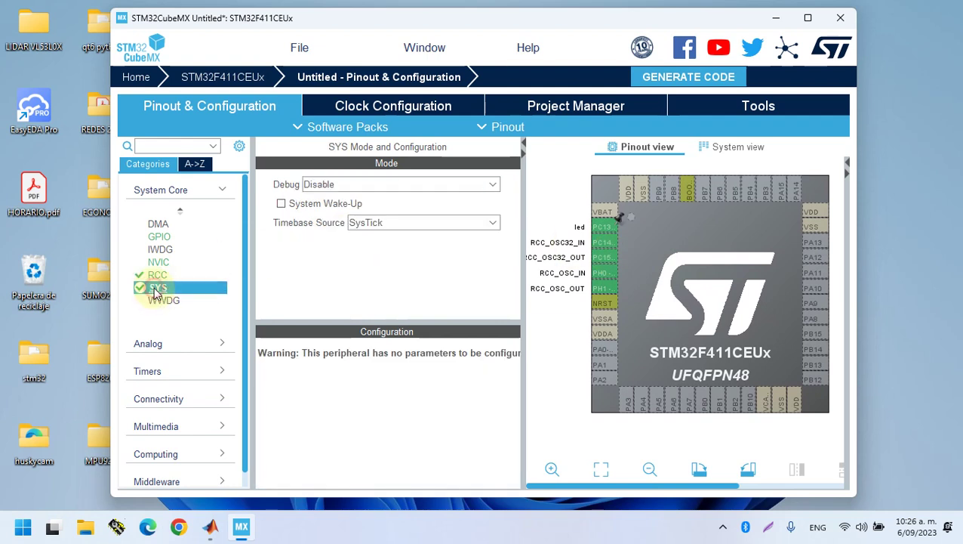
{"action": "left_click", "coordinate": [375, 226]}
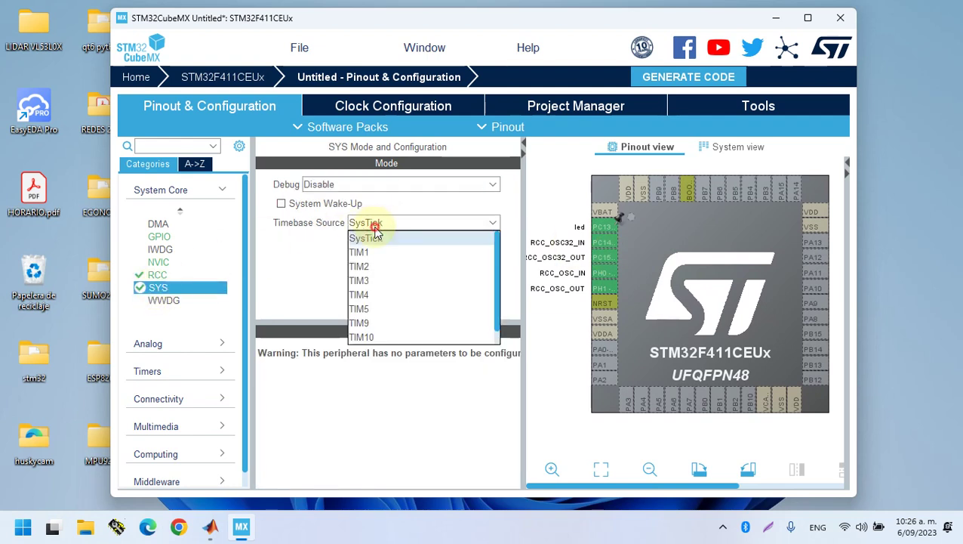
{"action": "left_click", "coordinate": [370, 337]}
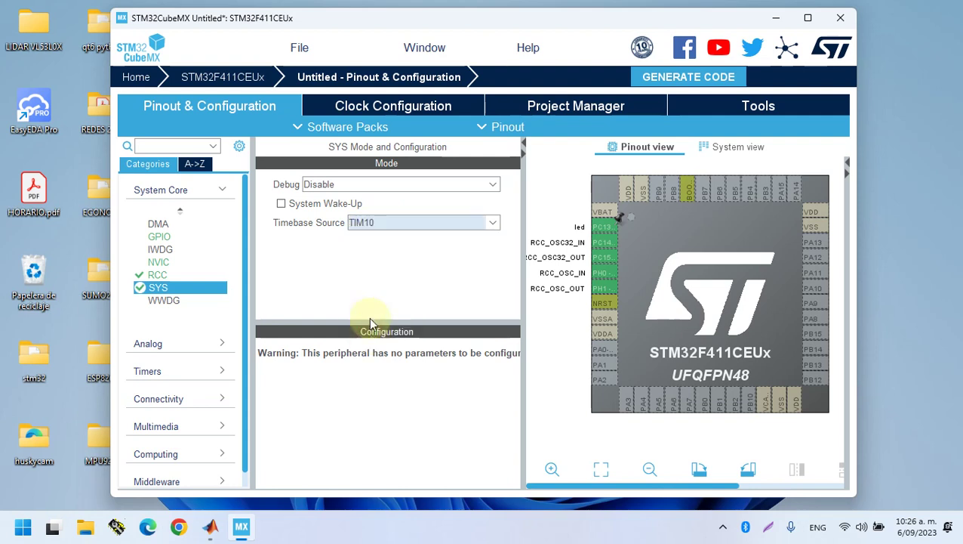
{"action": "left_click", "coordinate": [398, 222]}
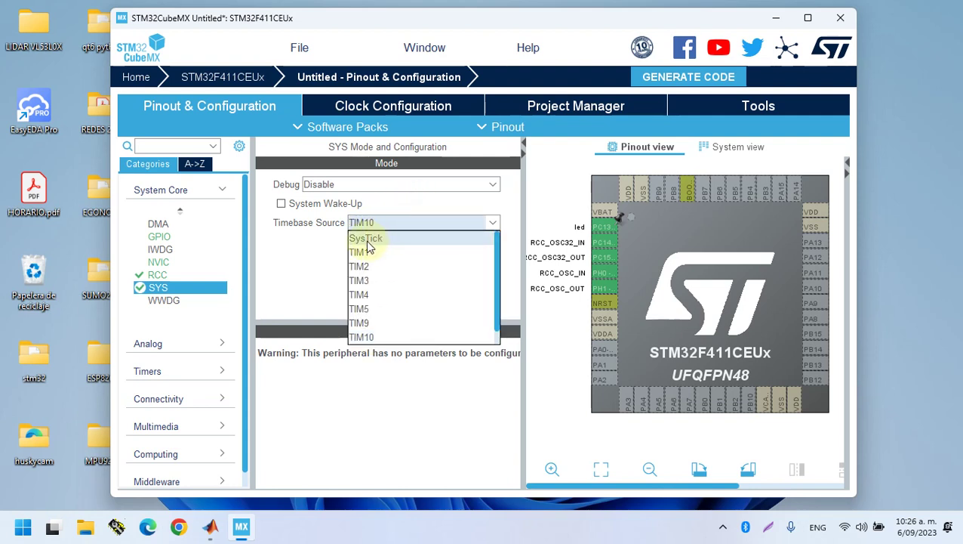
{"action": "left_click", "coordinate": [355, 337]}
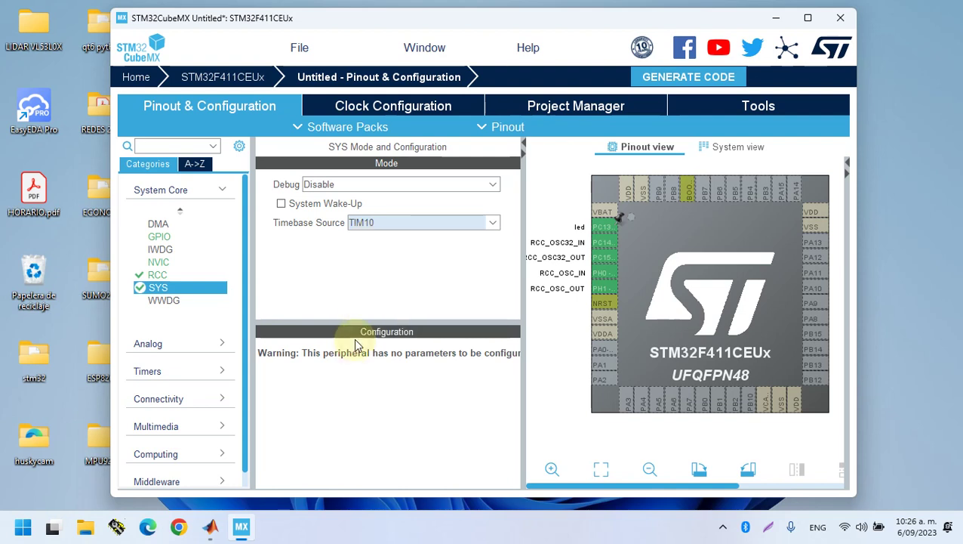
{"action": "left_click", "coordinate": [160, 277]}
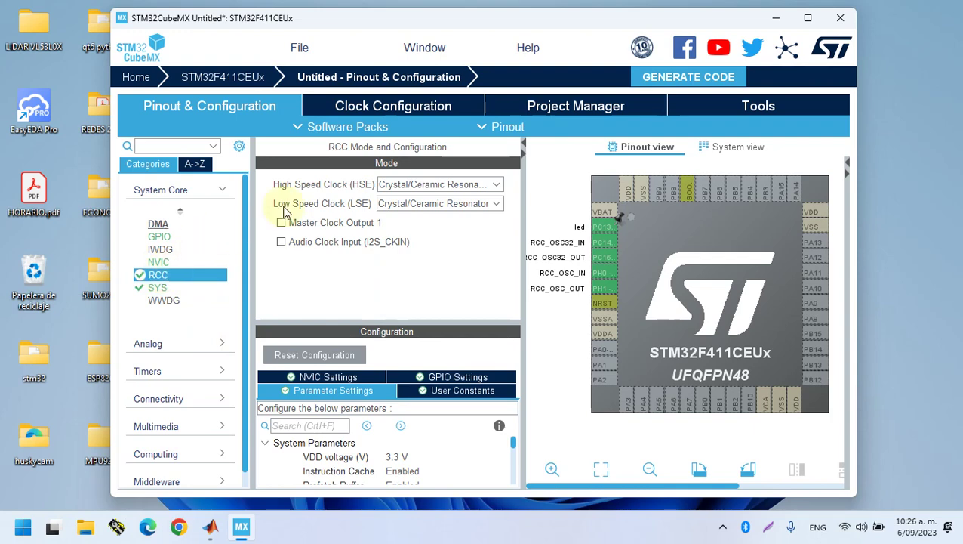
Name the project matlab1 in the project settings
{"action": "left_click", "coordinate": [527, 103]}
{"action": "left_click", "coordinate": [369, 158]}
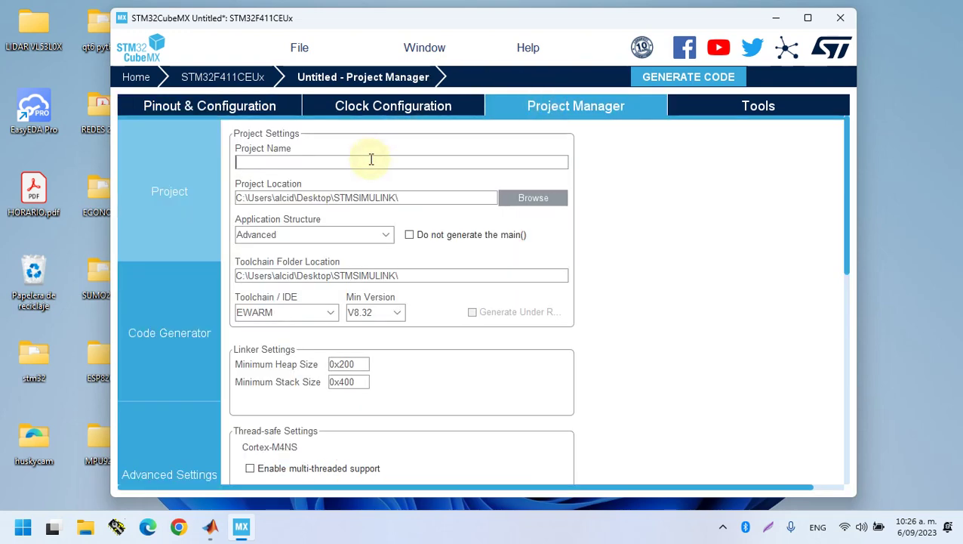
{"action": "type", "text": "matlab1"}
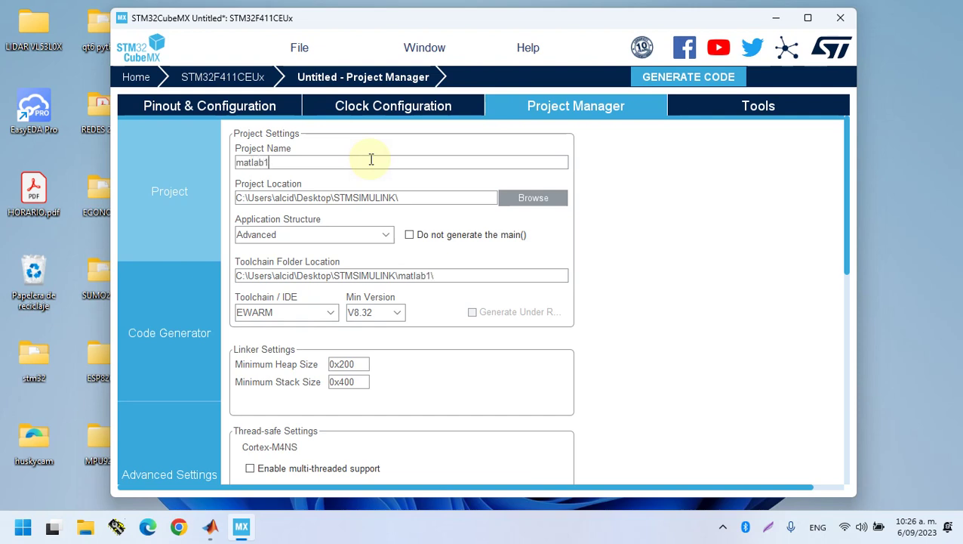
Set the project location to the clase folder inside STMSIMULINK on the desktop
{"action": "left_click", "coordinate": [403, 198]}
{"action": "left_click", "coordinate": [530, 203]}
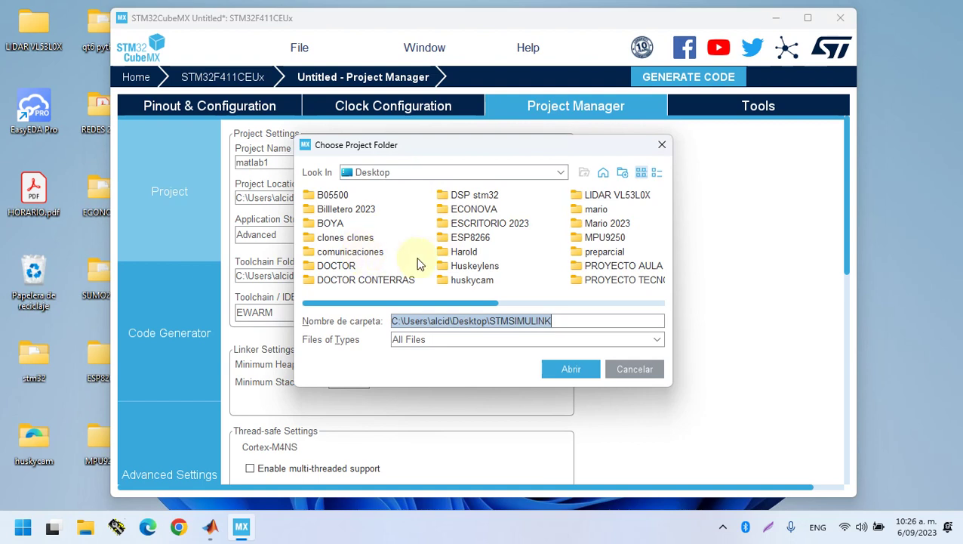
{"action": "left_click", "coordinate": [591, 253]}
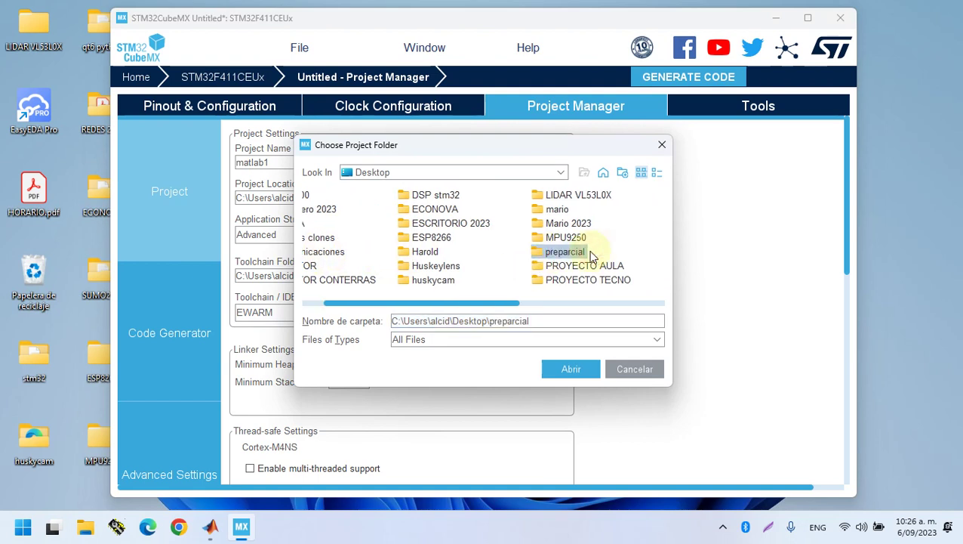
{"action": "key", "text": "s"}
{"action": "left_click", "coordinate": [573, 255]}
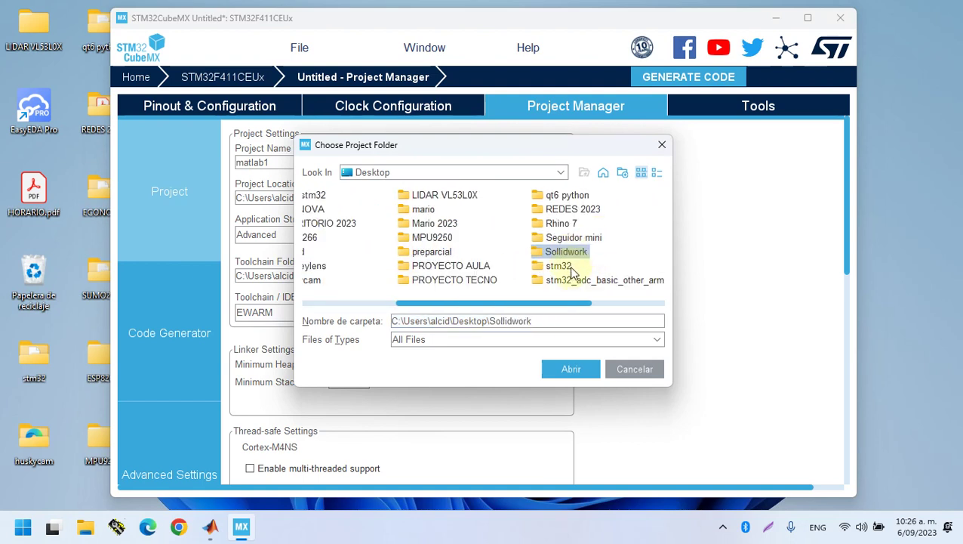
{"action": "key", "text": "s"}
{"action": "key", "text": "s"}
{"action": "key", "text": "s"}
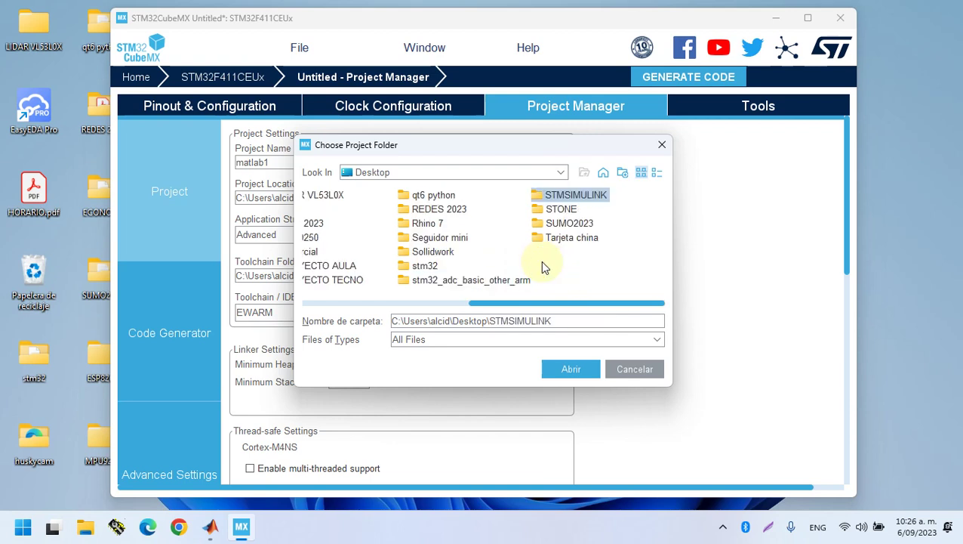
{"action": "left_click", "coordinate": [576, 194]}
{"action": "double_click", "coordinate": [576, 195]}
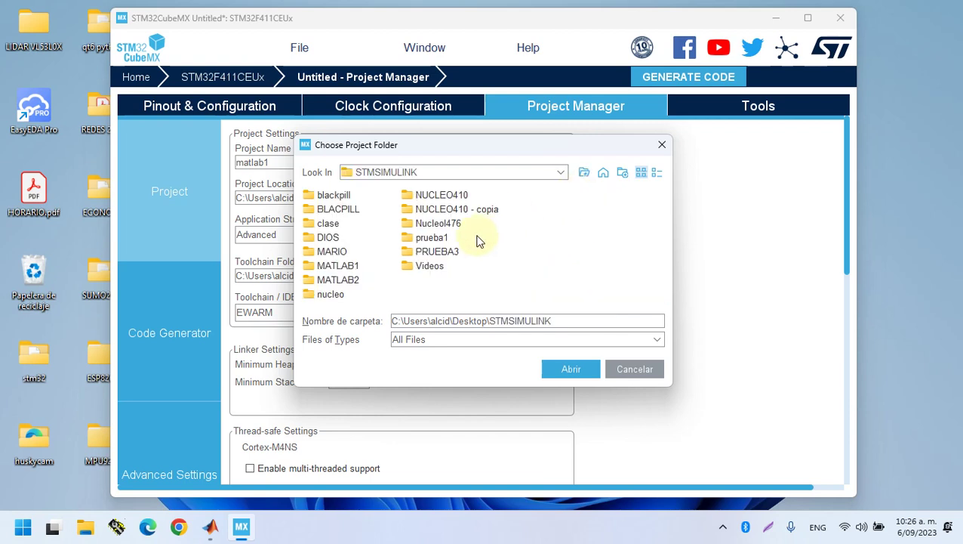
{"action": "double_click", "coordinate": [329, 224]}
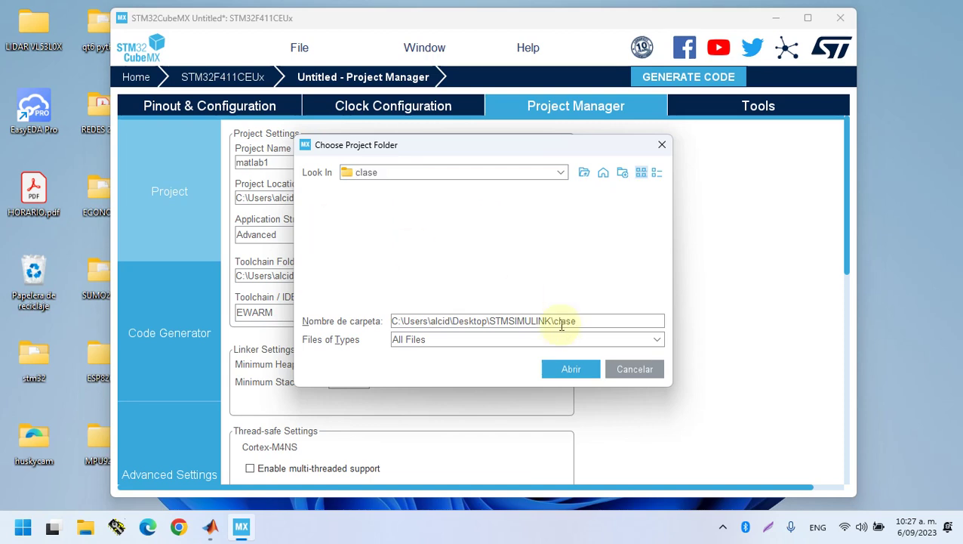
{"action": "left_click", "coordinate": [572, 369]}
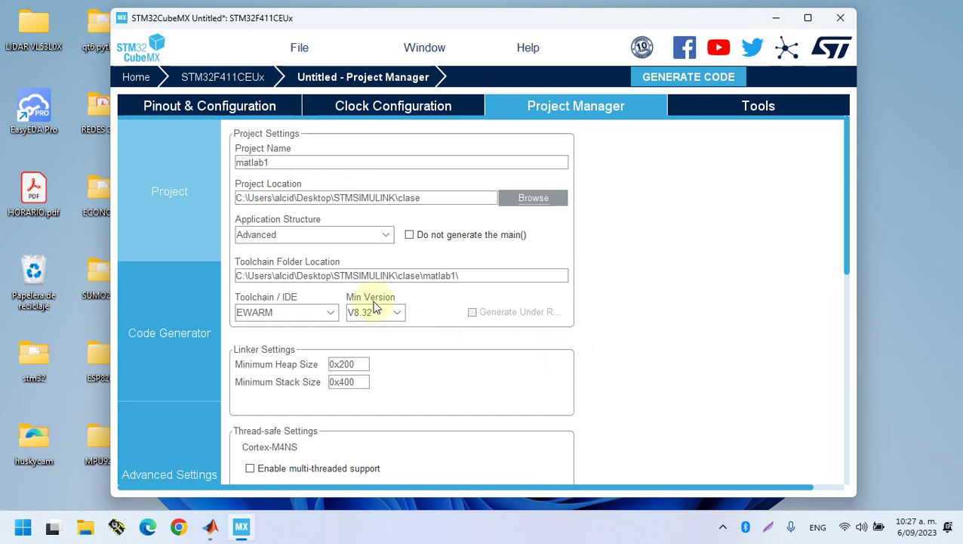
Choose STM32CubeIDE as toolchain, enable "Do not generate the main()" and disable generating under root
{"action": "left_click", "coordinate": [334, 315]}
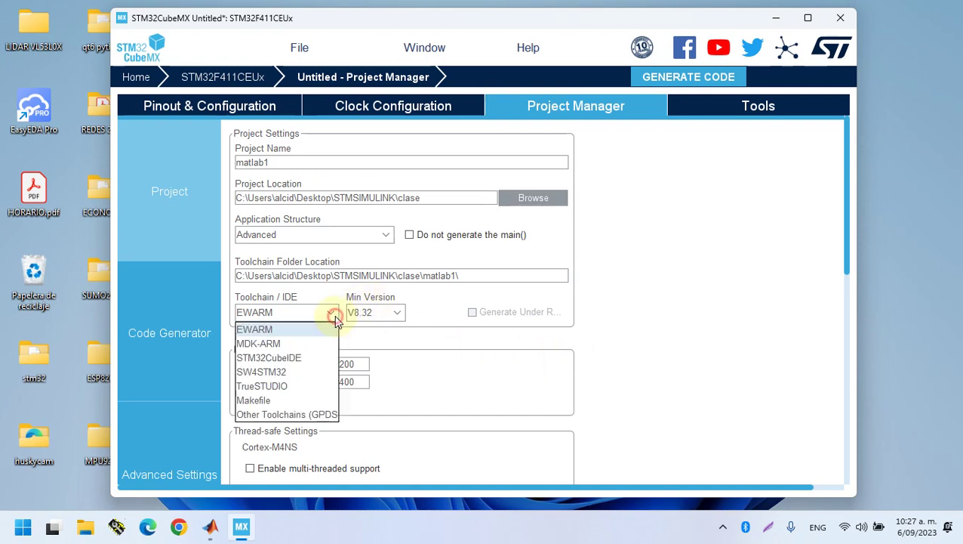
{"action": "left_click", "coordinate": [291, 359]}
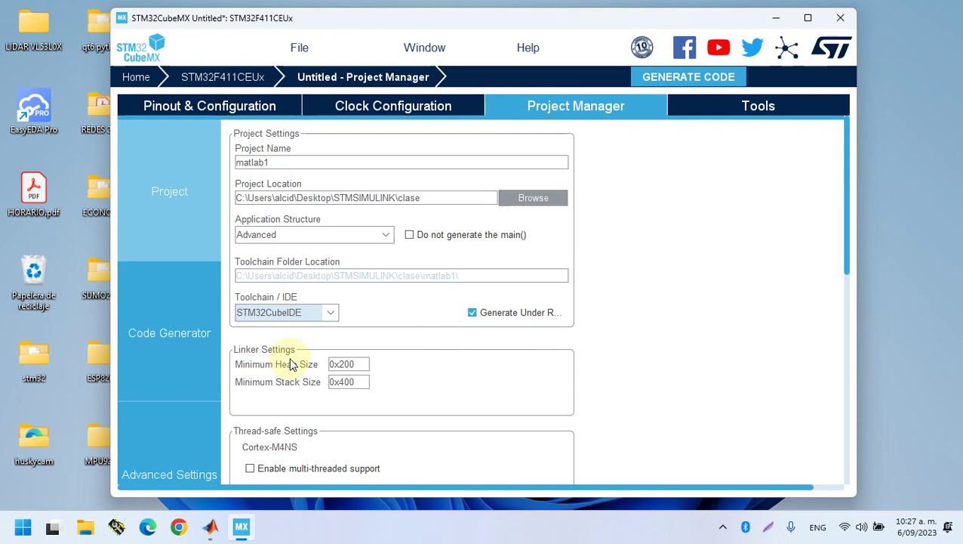
{"action": "left_click", "coordinate": [410, 236]}
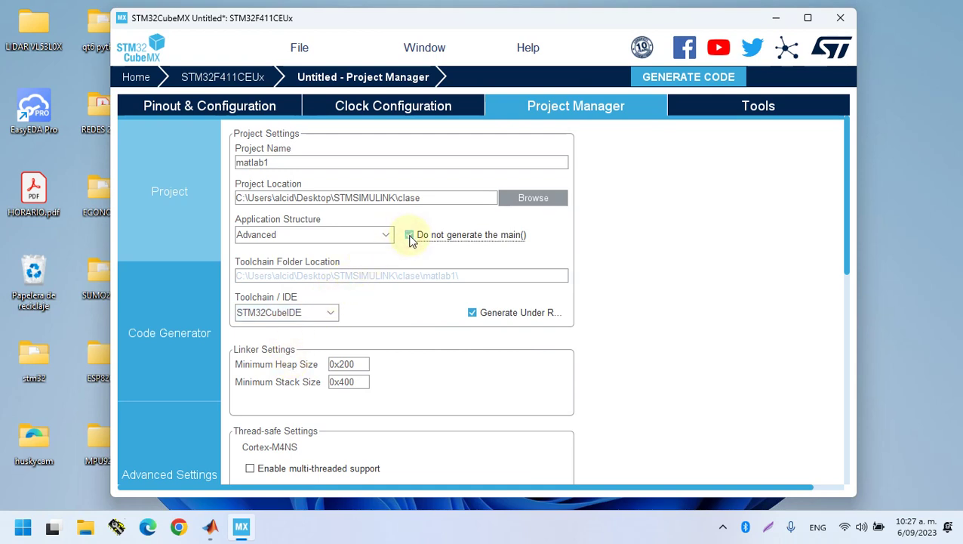
{"action": "left_click", "coordinate": [473, 314]}
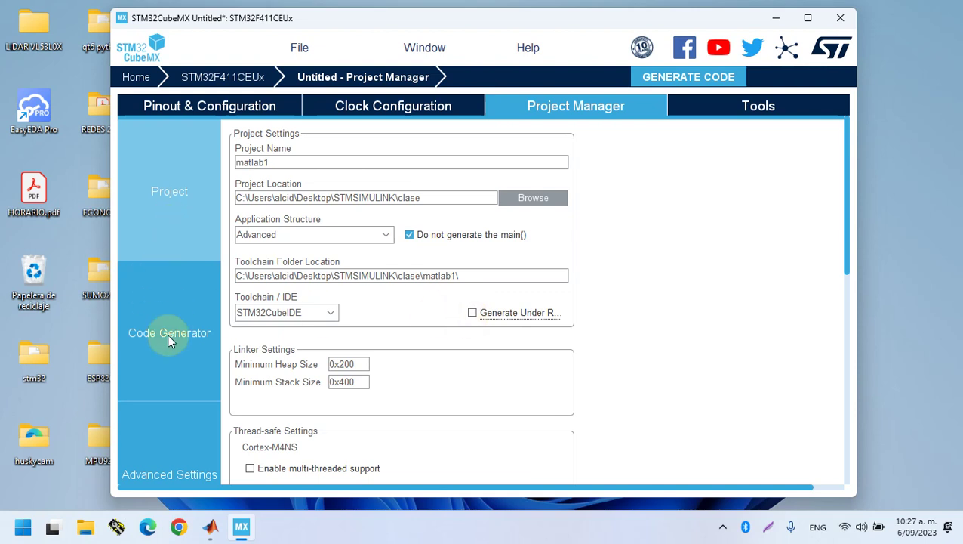
In the advanced project settings, turn off static visibility for MX_GPIO_Init and set the GPIO and RCC drivers to LL
{"action": "left_click", "coordinate": [180, 447]}
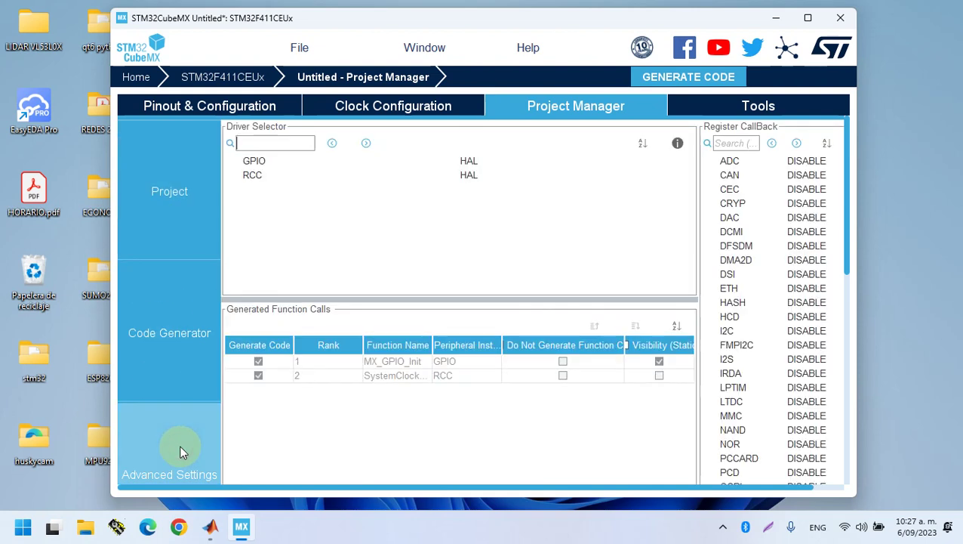
{"action": "left_click", "coordinate": [660, 362]}
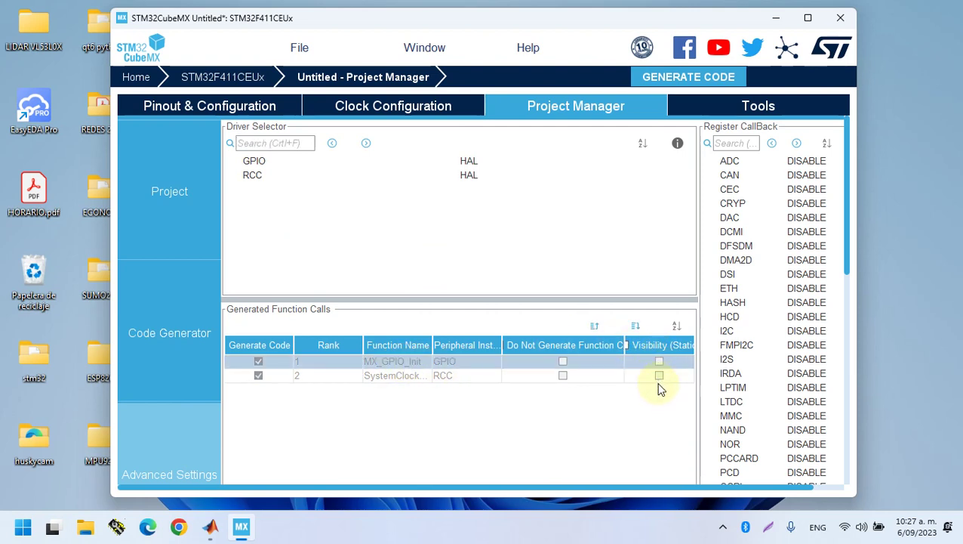
{"action": "left_click", "coordinate": [469, 161]}
{"action": "left_click", "coordinate": [470, 188]}
{"action": "left_click", "coordinate": [476, 176]}
{"action": "left_click", "coordinate": [476, 202]}
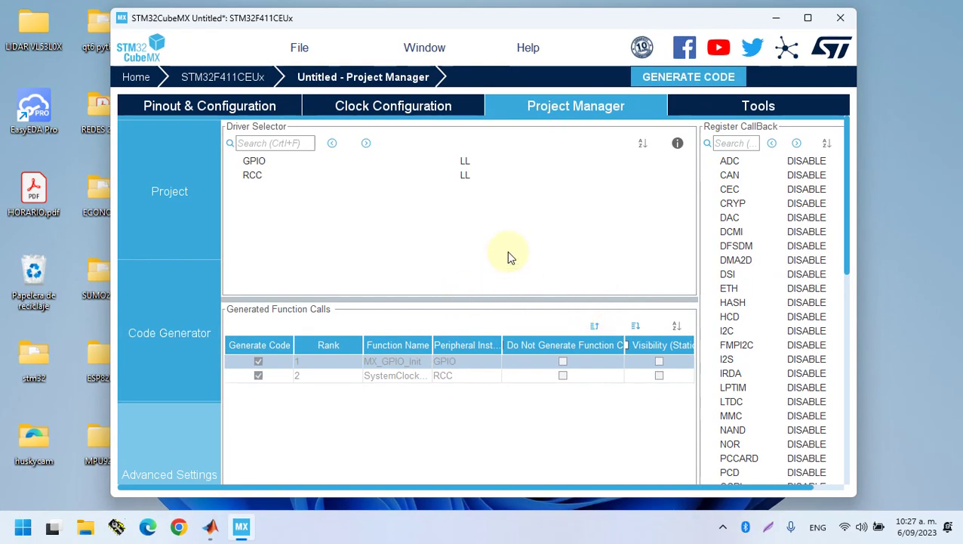
Return to the pinout configuration and save the matlab1 project
{"action": "left_click", "coordinate": [220, 106]}
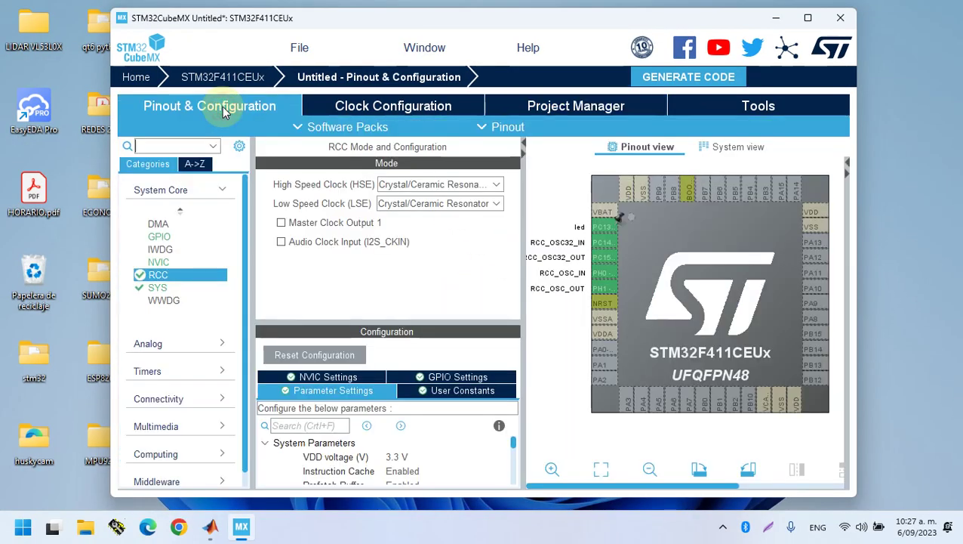
{"action": "left_click", "coordinate": [301, 48]}
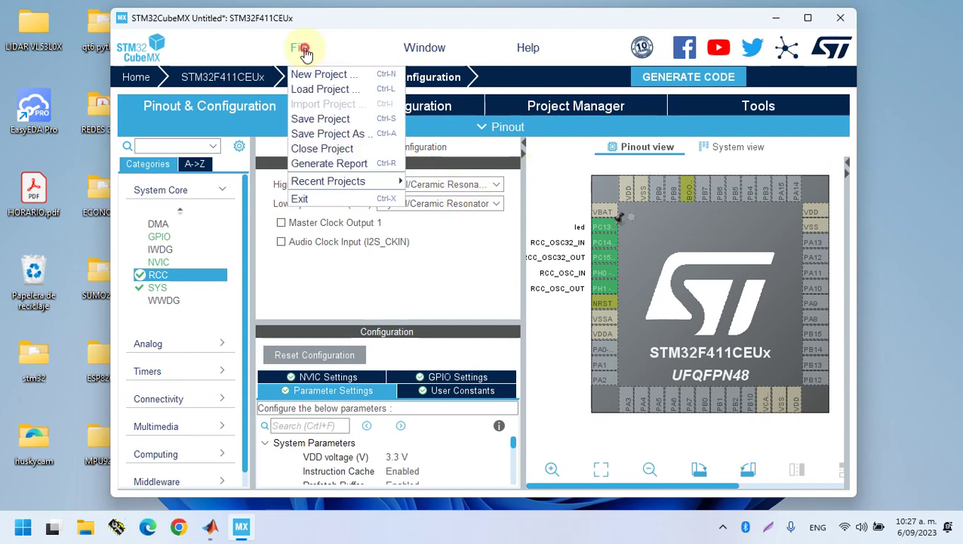
{"action": "left_click", "coordinate": [341, 120]}
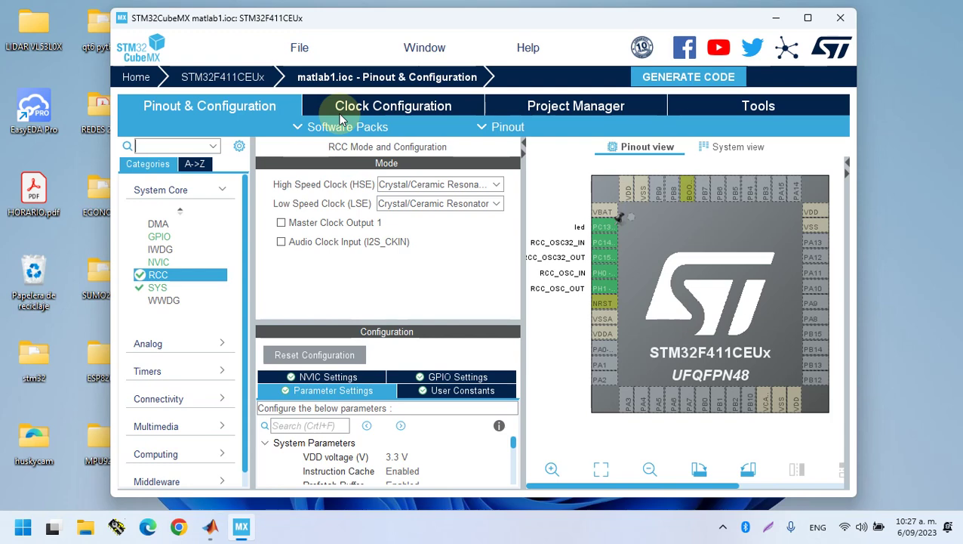
Switch to the main MATLAB window, expand the matlab1 folder to check for matlab1.ioc, and close the open NUCLEO410.ioc file
{"action": "mouse_move", "coordinate": [225, 528]}
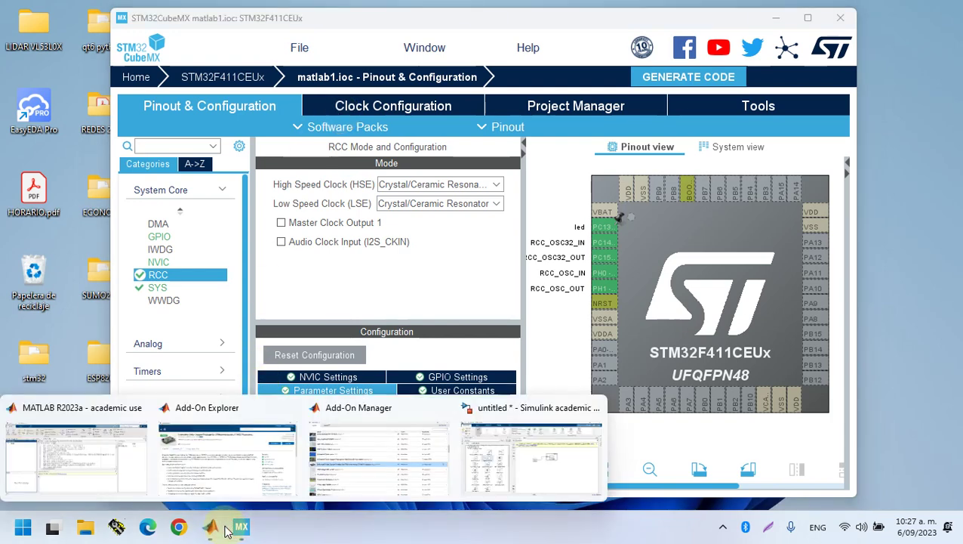
{"action": "left_click", "coordinate": [26, 462]}
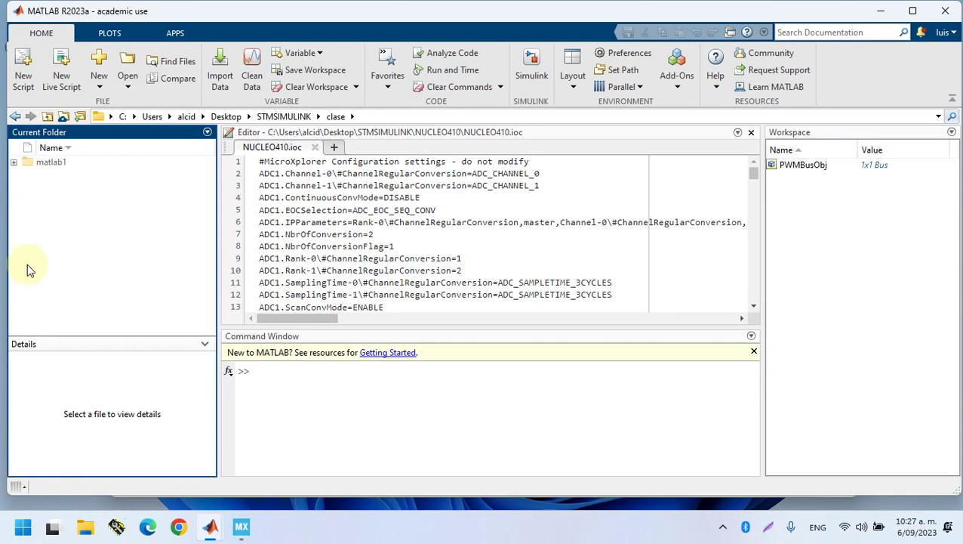
{"action": "left_click", "coordinate": [13, 163]}
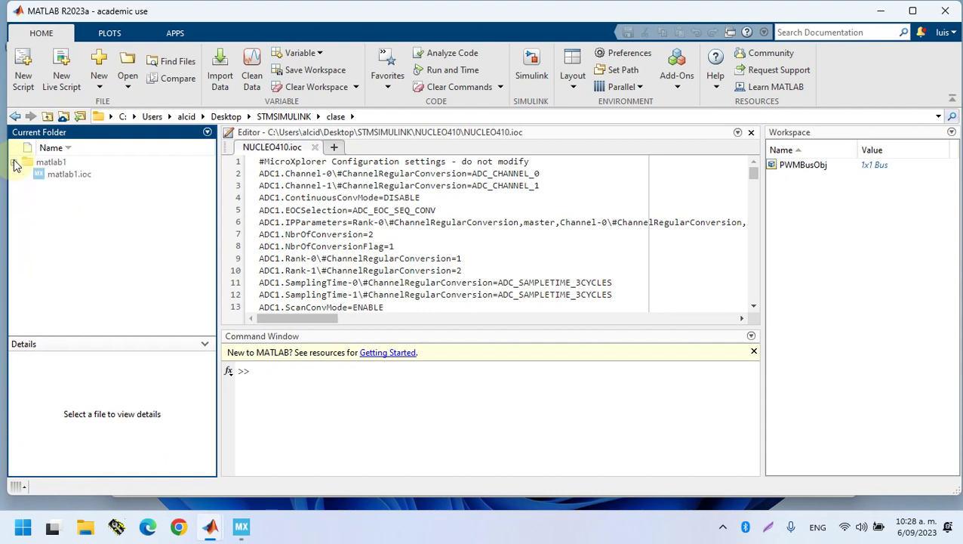
{"action": "left_click", "coordinate": [62, 174]}
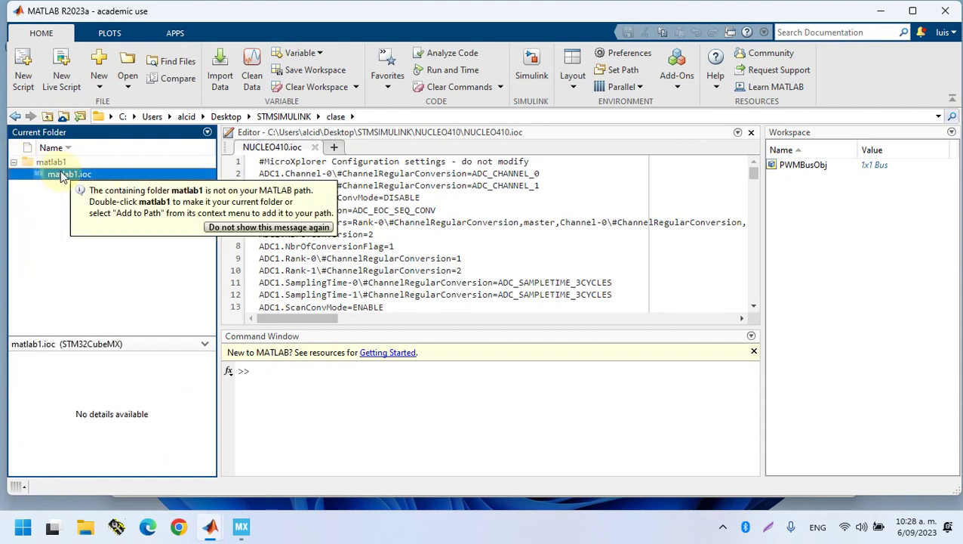
{"action": "left_click", "coordinate": [92, 228]}
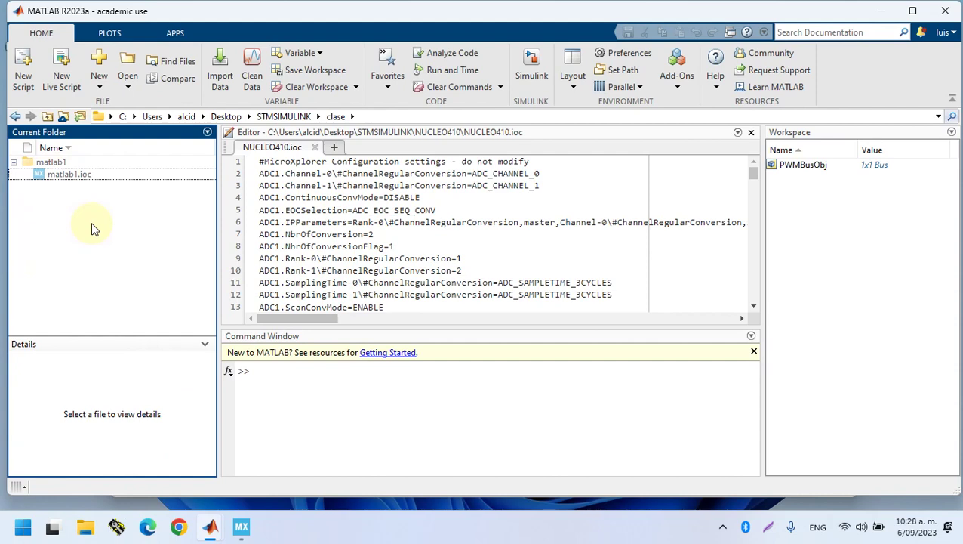
{"action": "left_click", "coordinate": [315, 147]}
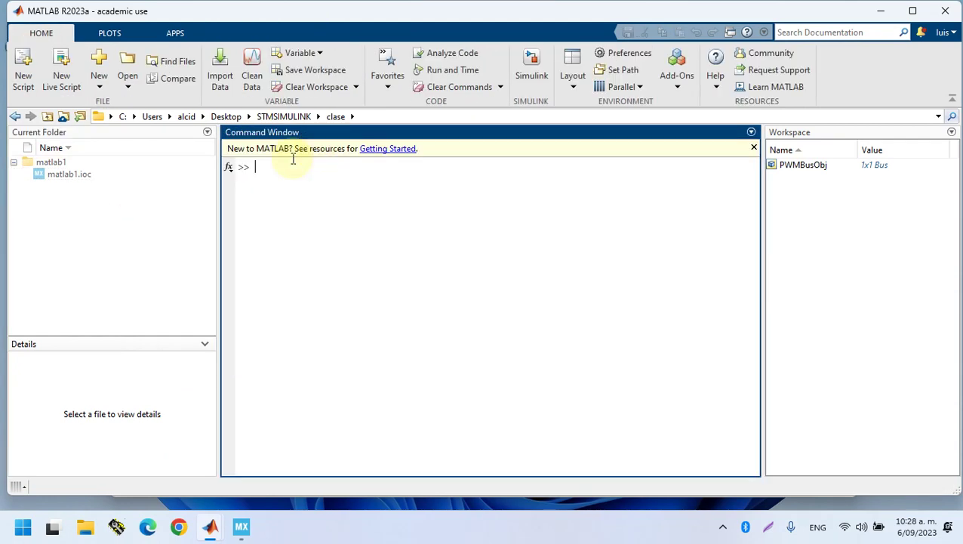
{"action": "left_click", "coordinate": [67, 173]}
{"action": "left_click", "coordinate": [104, 214]}
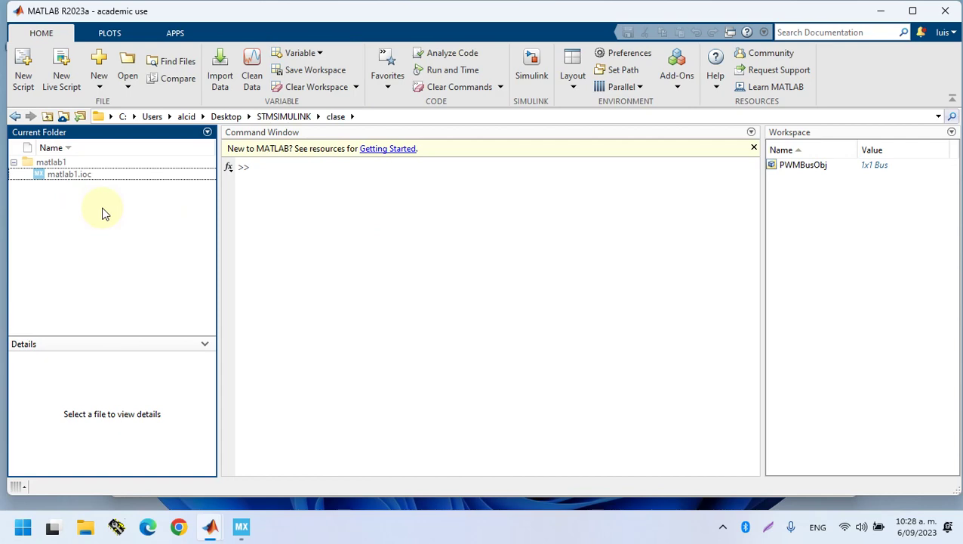
Close the Add-On Manager and switch to the untitled Simulink model
{"action": "mouse_move", "coordinate": [210, 526]}
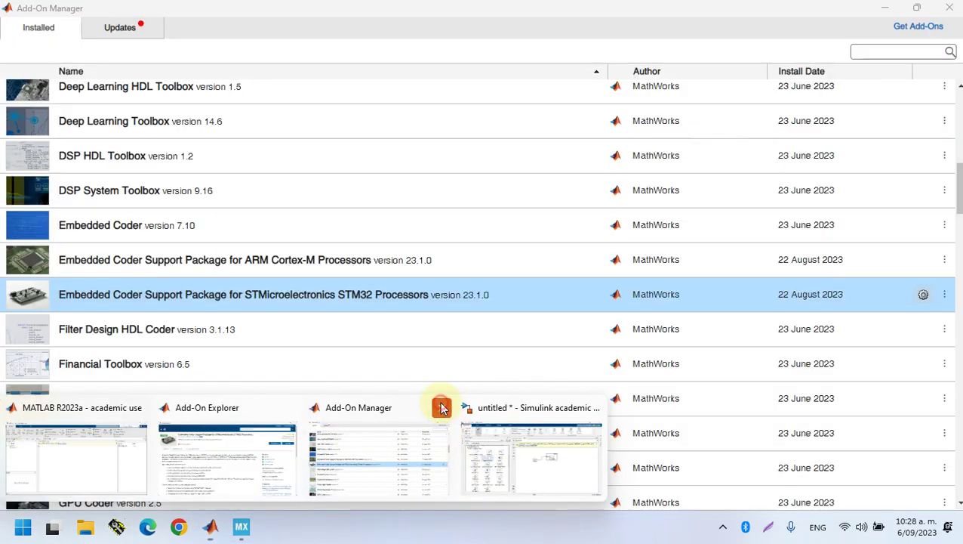
{"action": "left_click", "coordinate": [442, 408]}
{"action": "left_click", "coordinate": [398, 453]}
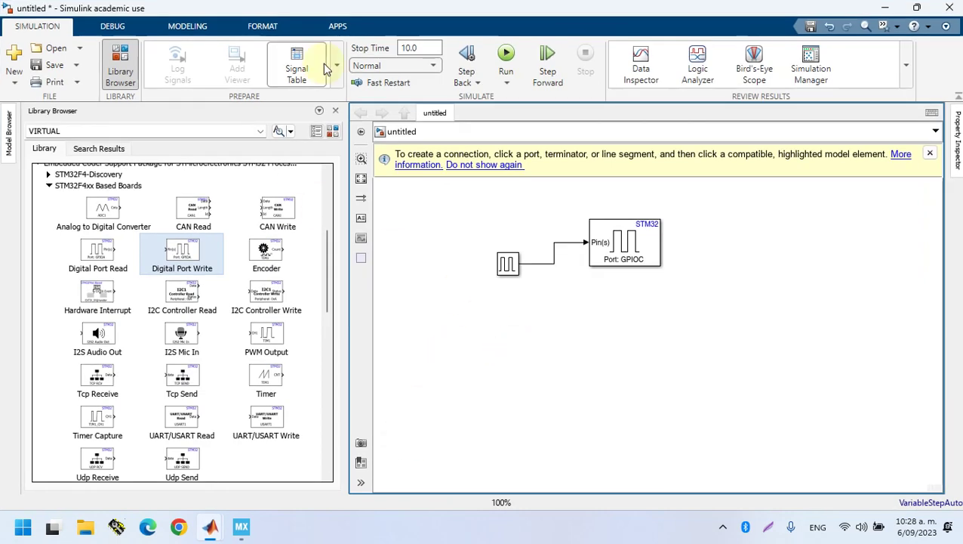
Save the Simulink model as prueba.slx in the matlab1 folder
{"action": "left_click", "coordinate": [76, 66]}
{"action": "left_click", "coordinate": [84, 123]}
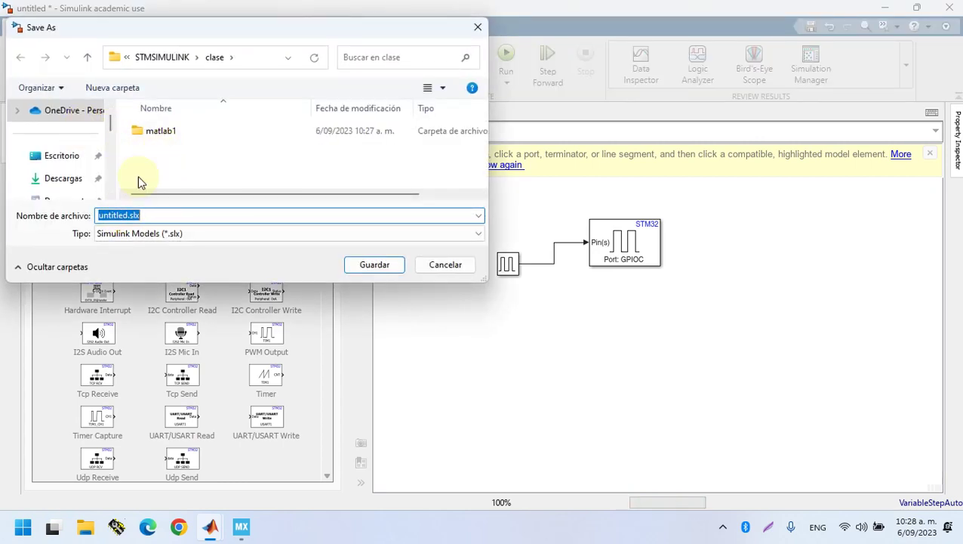
{"action": "double_click", "coordinate": [155, 132]}
{"action": "left_click", "coordinate": [128, 215]}
{"action": "left_click", "coordinate": [128, 215]}
{"action": "key", "text": "BackSpace"}
{"action": "key", "text": "BackSpace"}
{"action": "key", "text": "BackSpace"}
{"action": "key", "text": "BackSpace"}
{"action": "key", "text": "BackSpace"}
{"action": "key", "text": "BackSpace"}
{"action": "key", "text": "BackSpace"}
{"action": "key", "text": "BackSpace"}
{"action": "type", "text": "prueba"}
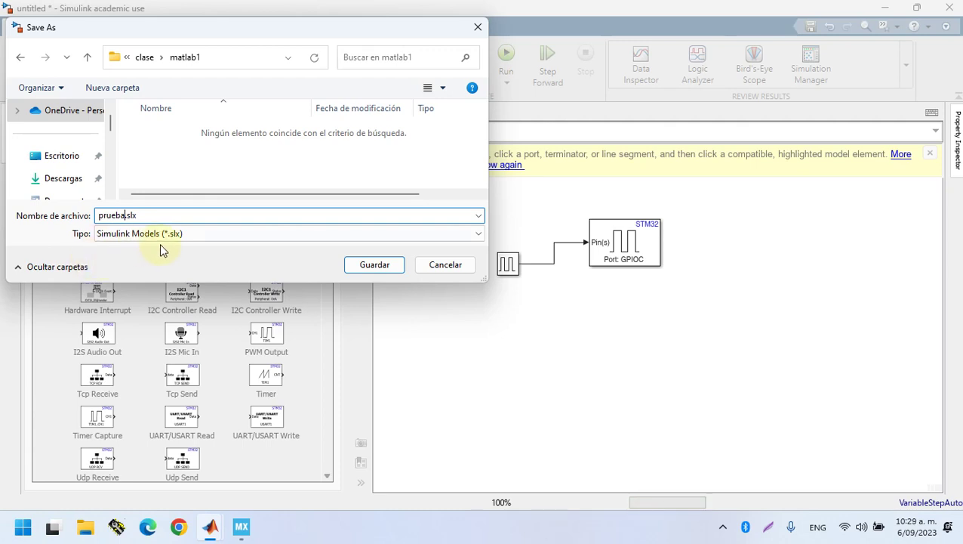
{"action": "left_click", "coordinate": [367, 269]}
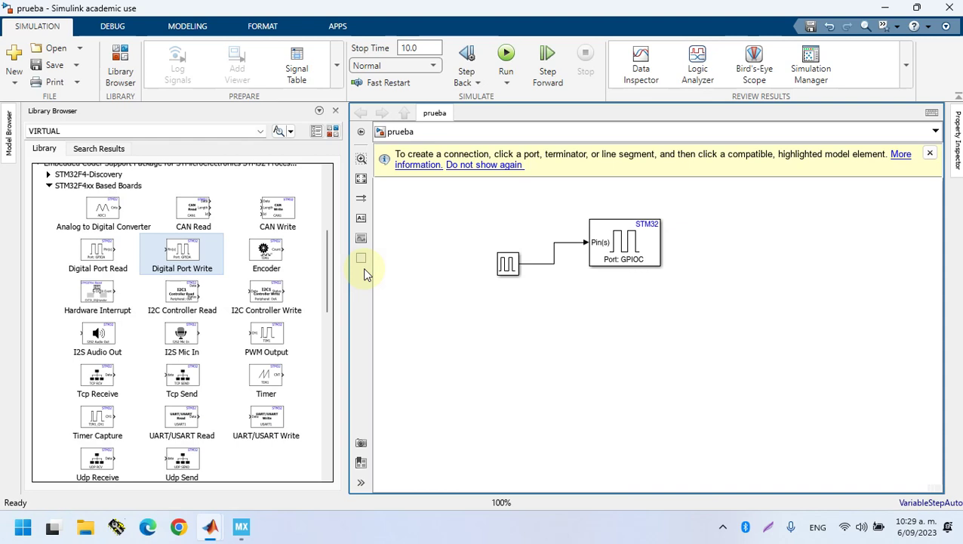
Move the Pulse Generator block roughly level with the Digital Port Write input and check the Digital Port Write block's parameters
{"action": "left_click", "coordinate": [514, 260]}
{"action": "left_click_drag", "start_coordinate": [514, 261], "coordinate": [535, 242]}
{"action": "left_click", "coordinate": [83, 531]}
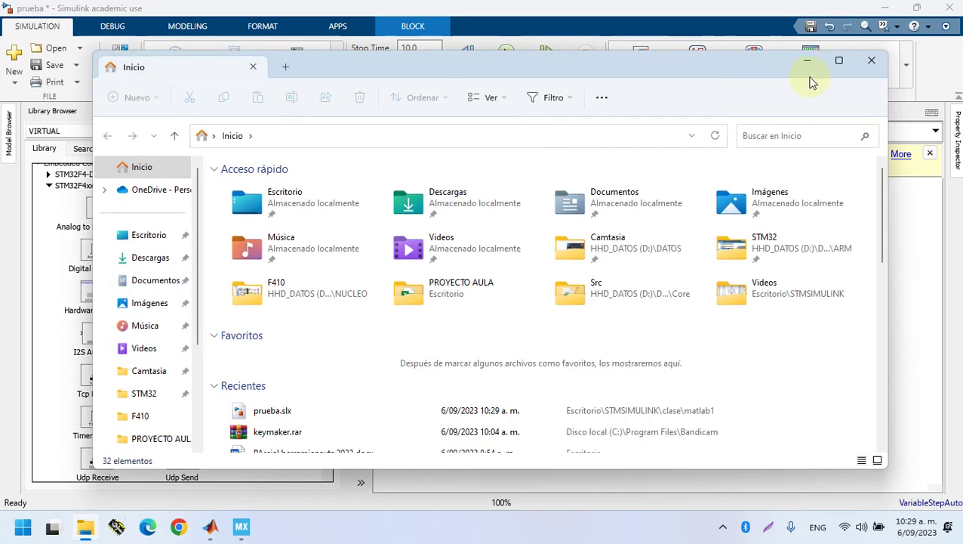
{"action": "left_click", "coordinate": [871, 59]}
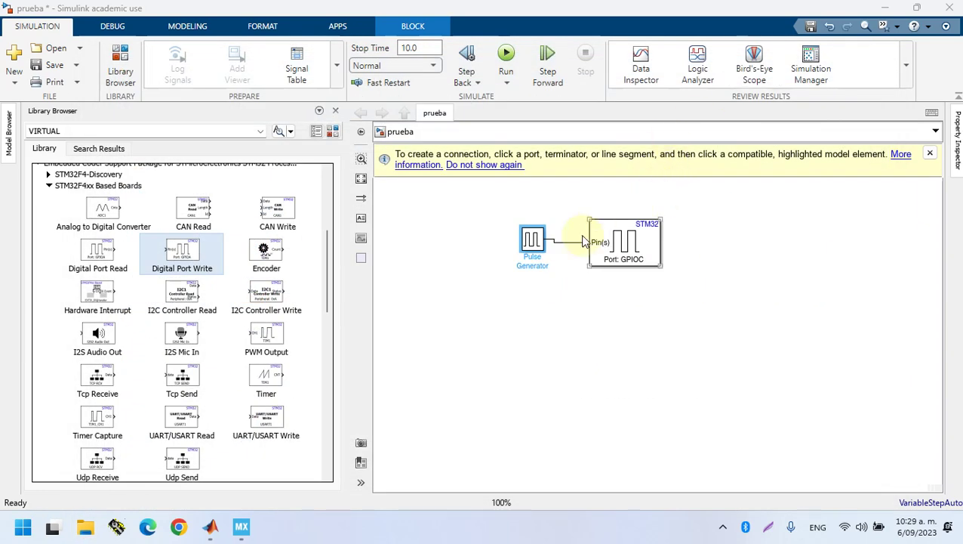
{"action": "left_click", "coordinate": [588, 243]}
{"action": "double_click", "coordinate": [604, 245]}
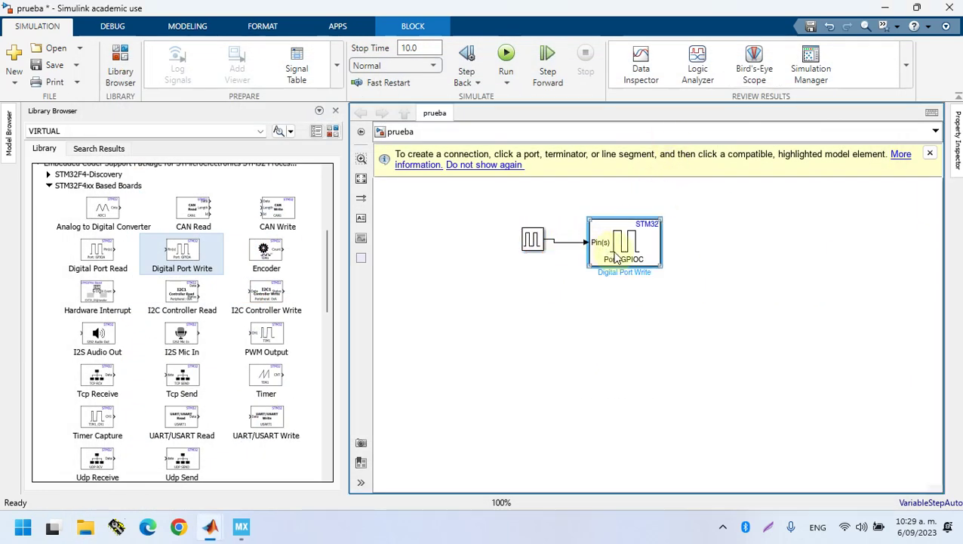
{"action": "left_click", "coordinate": [745, 337]}
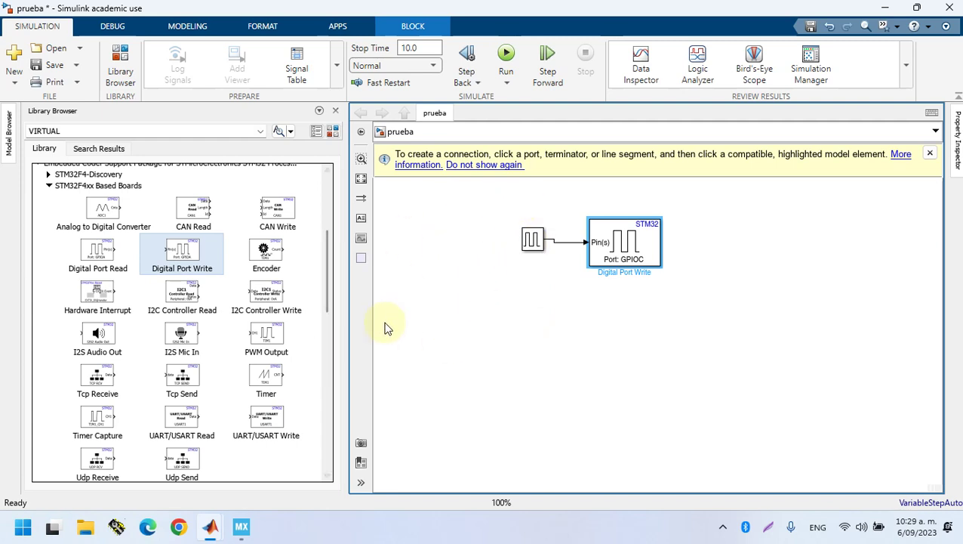
Open the model settings of prueba and set the solver type to Fixed-step
{"action": "left_click", "coordinate": [195, 28]}
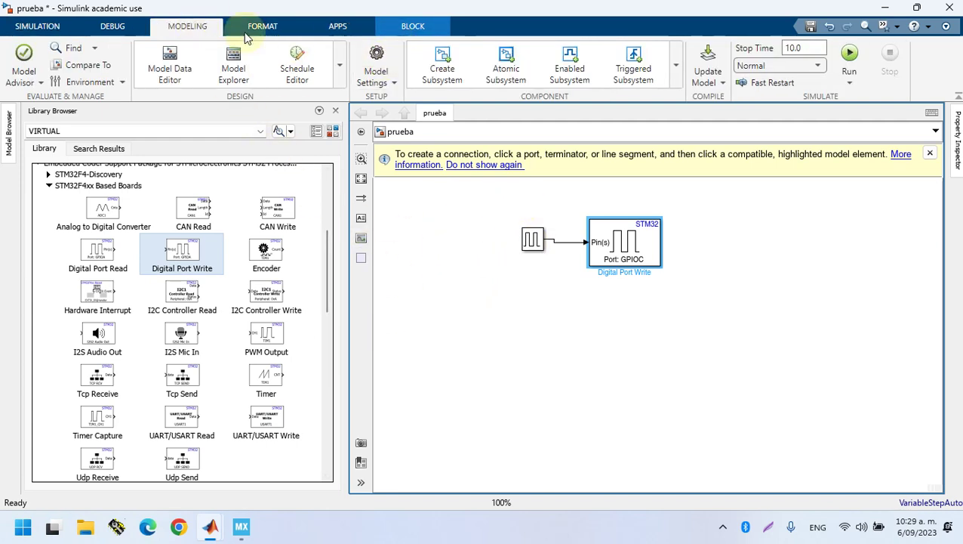
{"action": "left_click", "coordinate": [393, 84]}
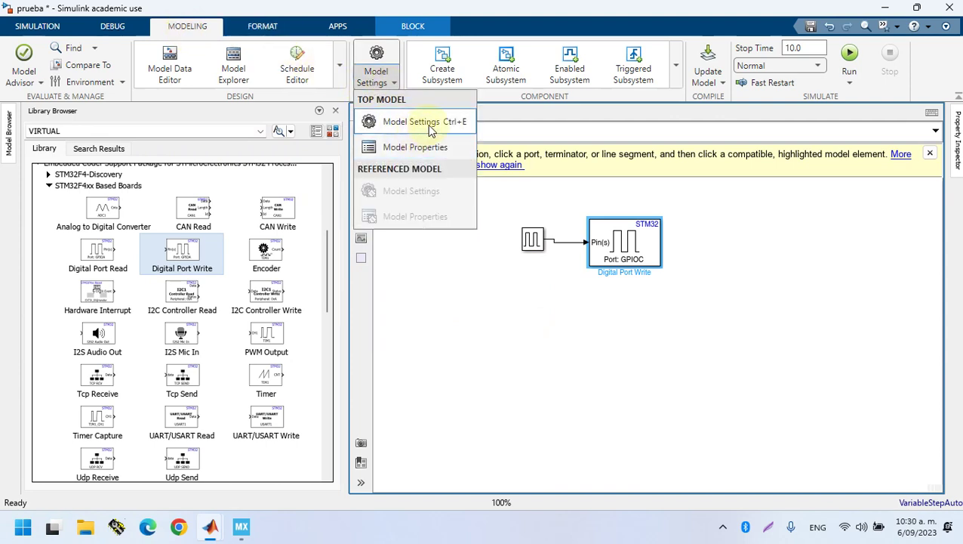
{"action": "left_click", "coordinate": [375, 70]}
{"action": "left_click", "coordinate": [376, 69]}
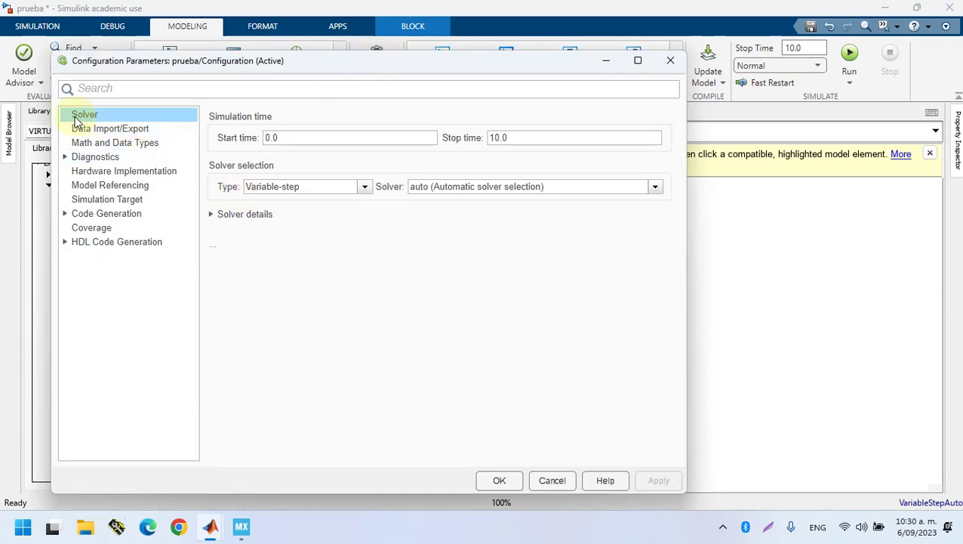
{"action": "left_click", "coordinate": [326, 189]}
{"action": "left_click", "coordinate": [295, 213]}
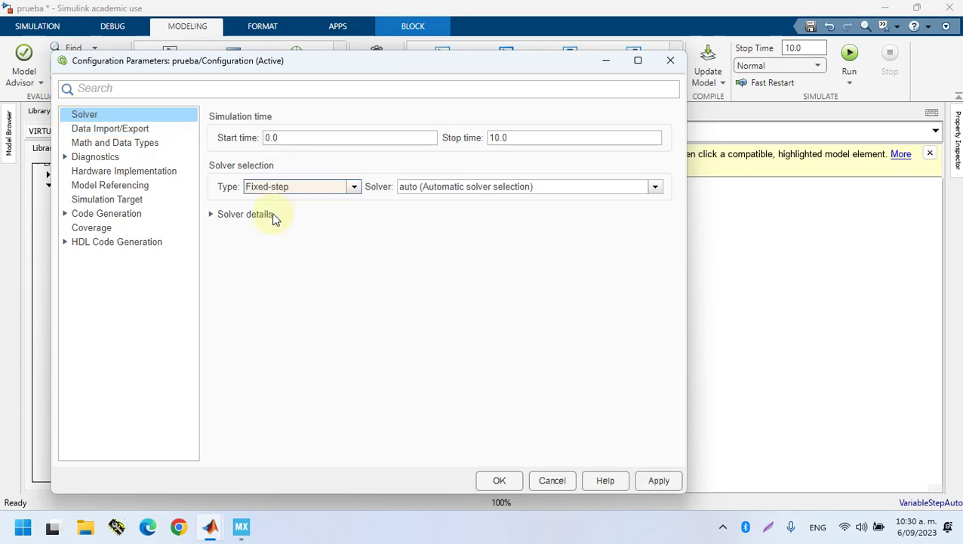
Set the hardware board in the Hardware Implementation settings to STM32F4xx Based
{"action": "left_click", "coordinate": [127, 173]}
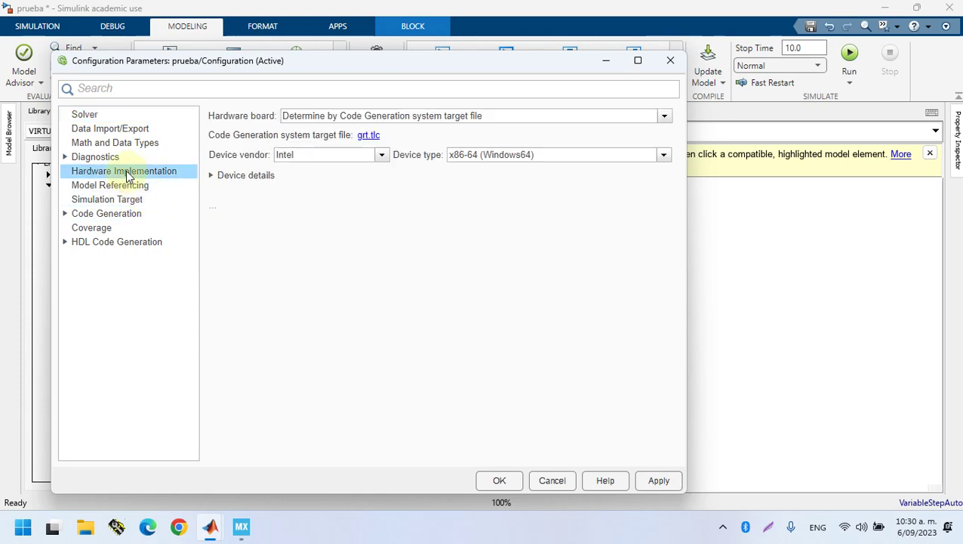
{"action": "left_click", "coordinate": [348, 117]}
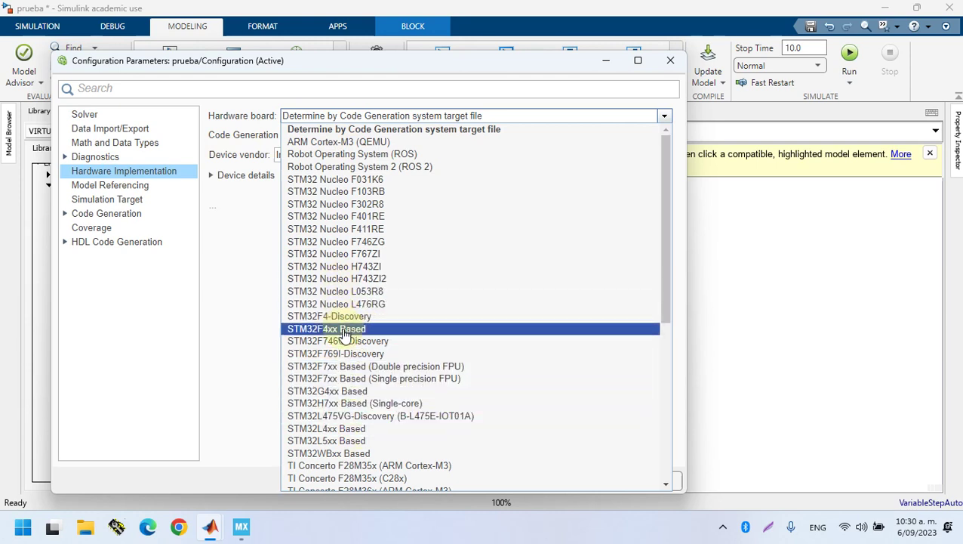
{"action": "left_click", "coordinate": [349, 328]}
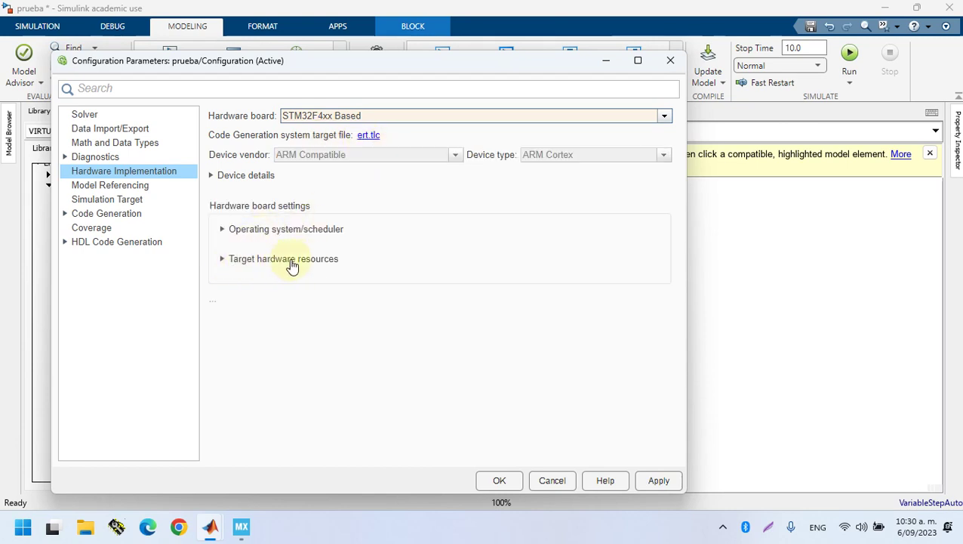
In the build options of the target hardware resources, load matlab1.ioc from the matlab1 folder as the STM32CubeMX project file
{"action": "left_click", "coordinate": [326, 261]}
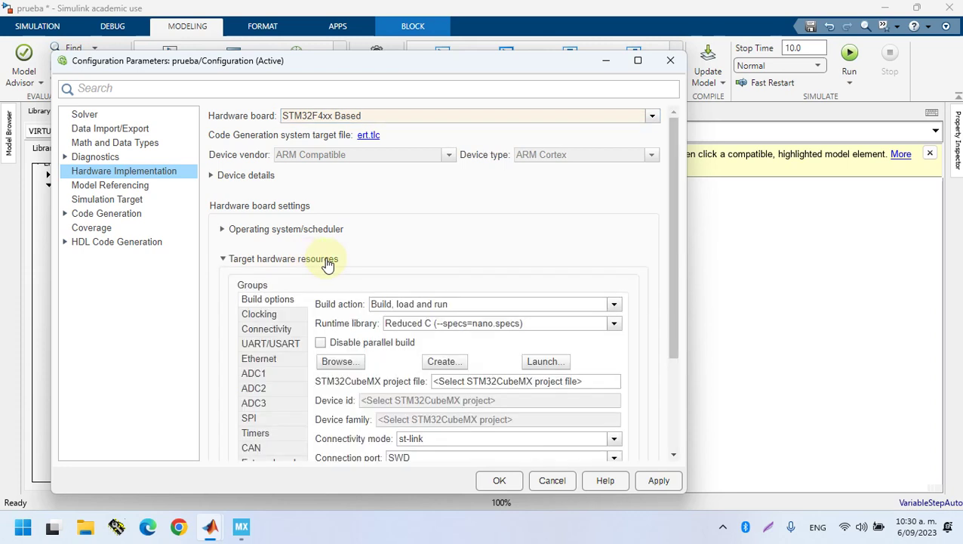
{"action": "left_click", "coordinate": [345, 365]}
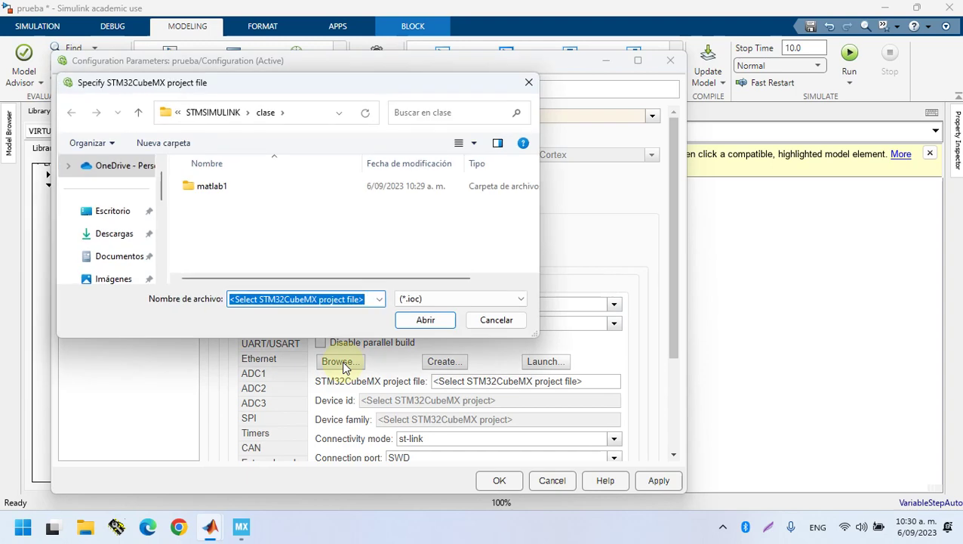
{"action": "double_click", "coordinate": [204, 187]}
{"action": "double_click", "coordinate": [213, 188]}
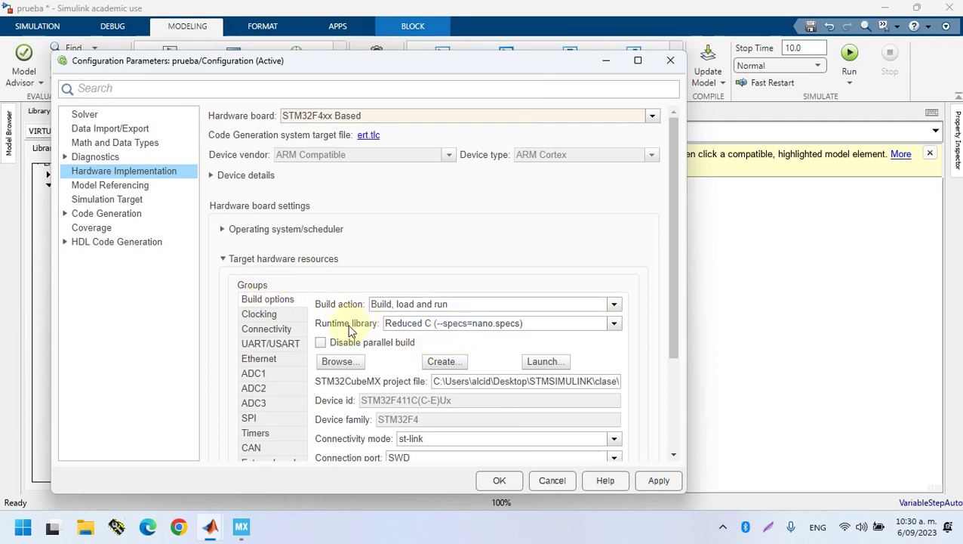
{"action": "left_click", "coordinate": [340, 361]}
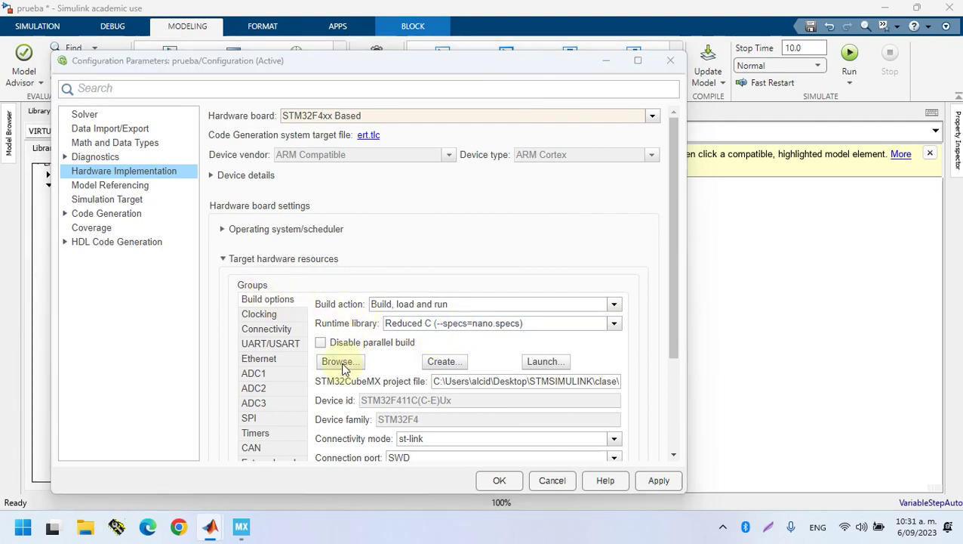
{"action": "left_click", "coordinate": [221, 188]}
{"action": "double_click", "coordinate": [221, 188]}
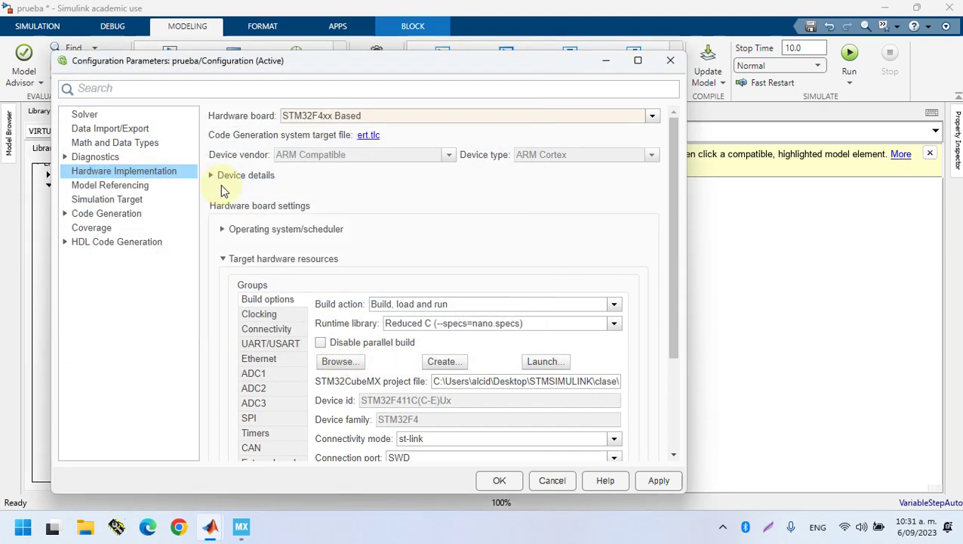
Review the build options, clocking and connectivity groups of the target hardware, and apply the configuration
{"action": "left_click_drag", "start_coordinate": [666, 335], "coordinate": [667, 384]}
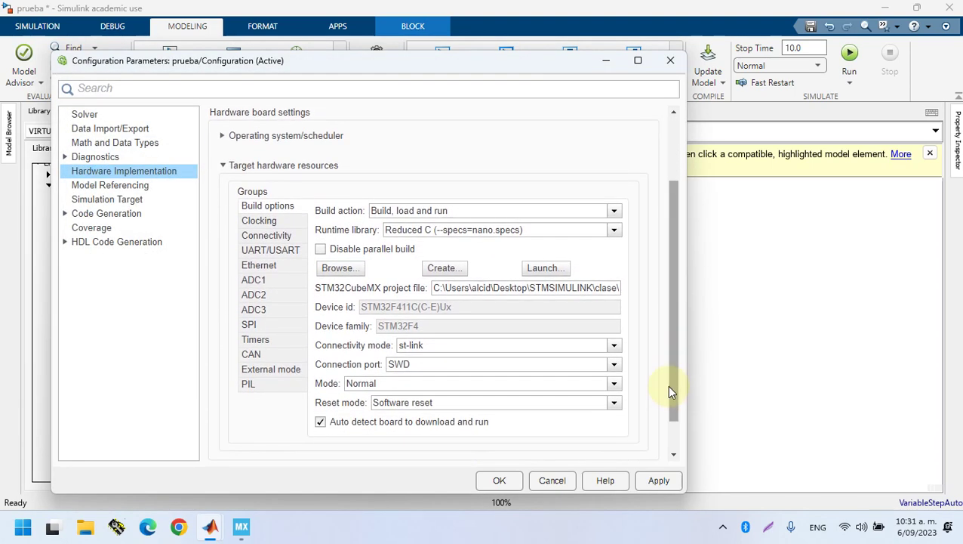
{"action": "left_click", "coordinate": [277, 239]}
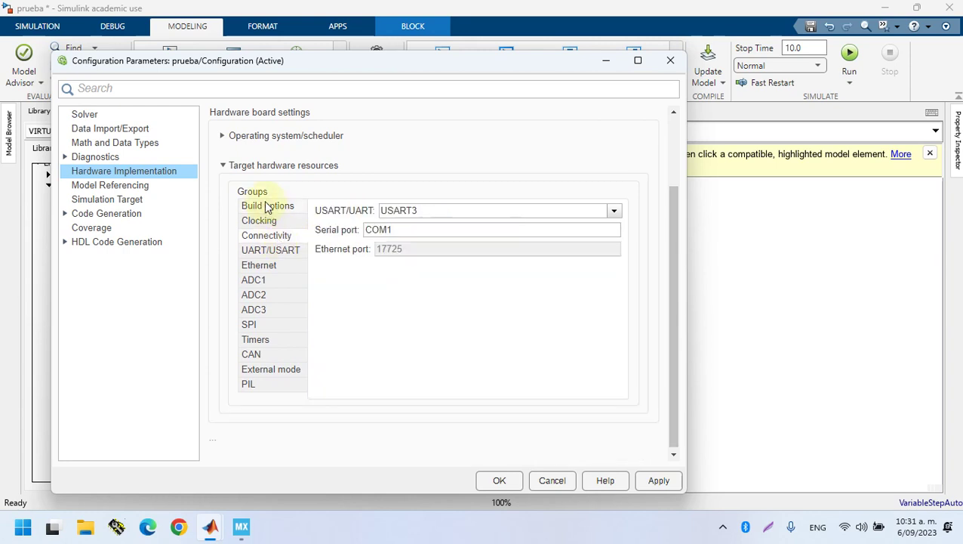
{"action": "left_click", "coordinate": [265, 207]}
{"action": "left_click", "coordinate": [260, 222]}
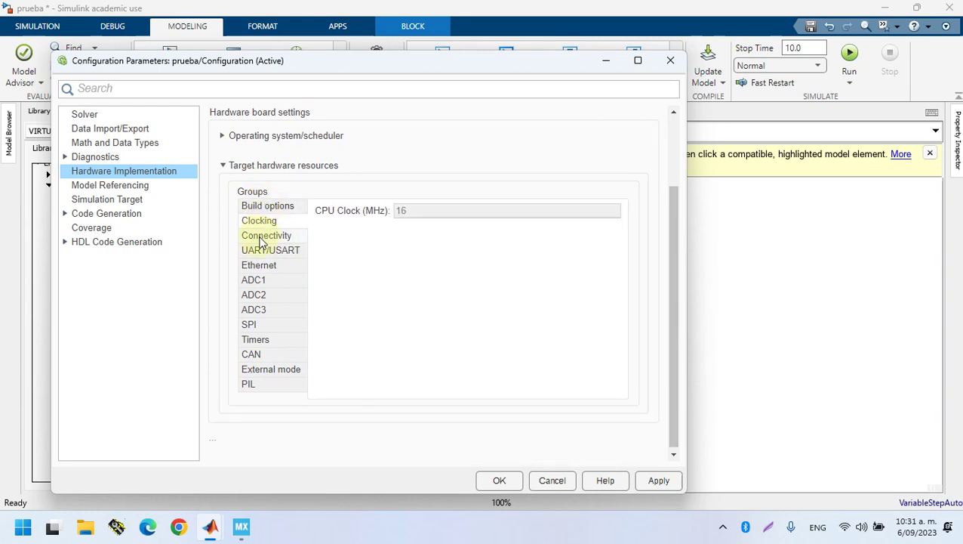
{"action": "left_click", "coordinate": [261, 238]}
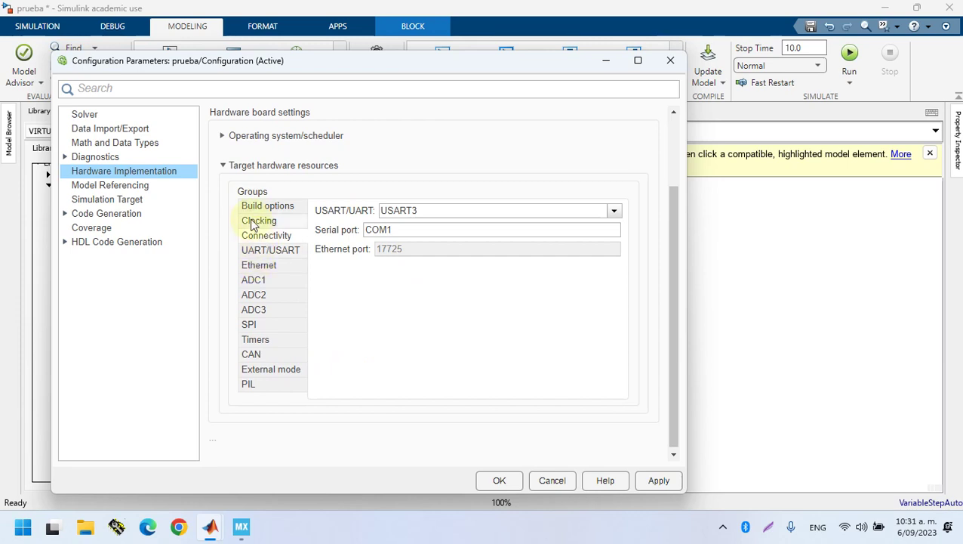
{"action": "left_click", "coordinate": [657, 481]}
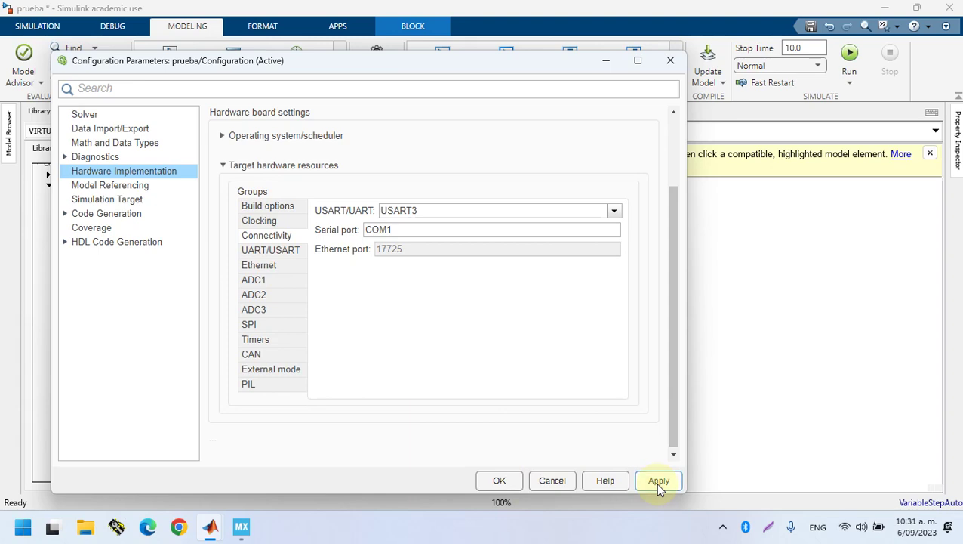
{"action": "left_click", "coordinate": [500, 481]}
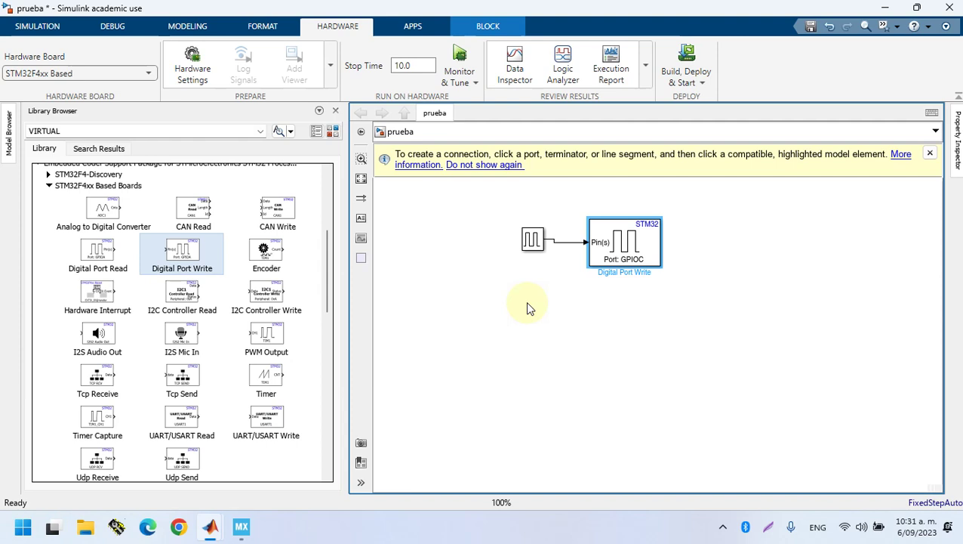
Build the prueba model to generate code for the STM32F4xx Based board
{"action": "left_click", "coordinate": [532, 254]}
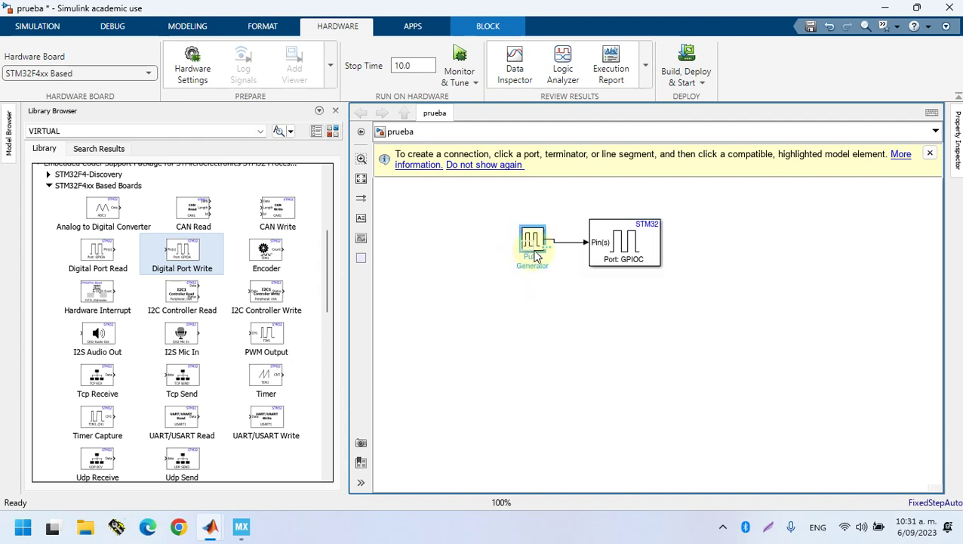
{"action": "left_click", "coordinate": [701, 83]}
{"action": "left_click", "coordinate": [691, 141]}
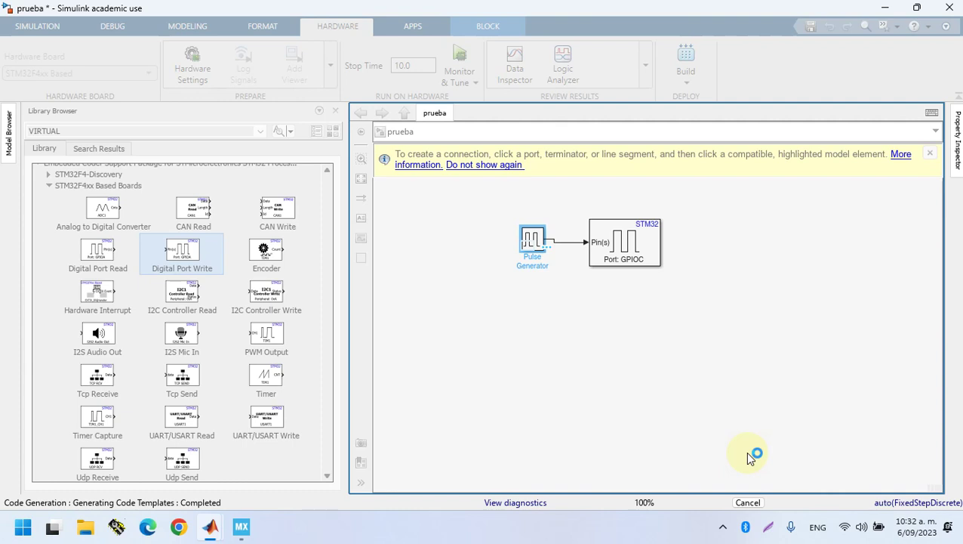
{"action": "left_click", "coordinate": [722, 528]}
{"action": "left_click", "coordinate": [694, 454]}
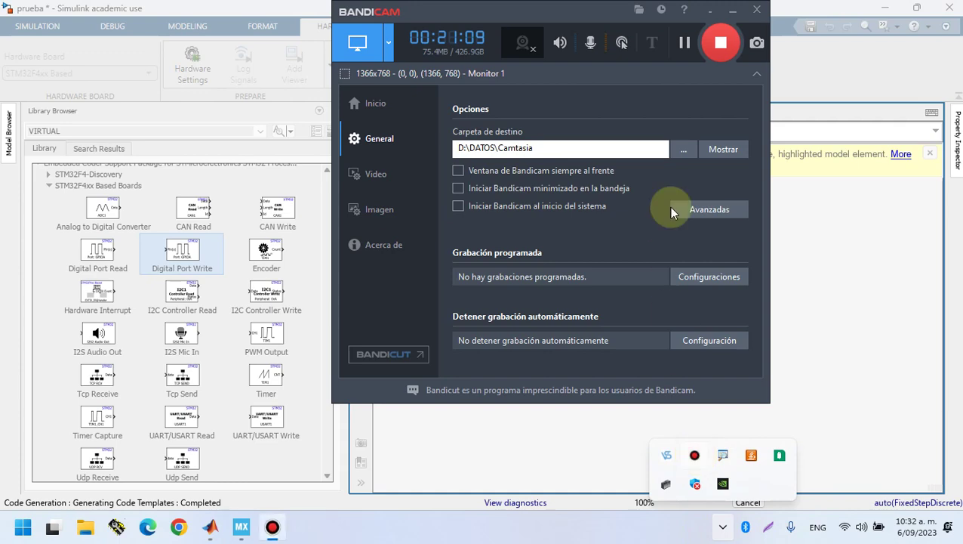
{"action": "left_click", "coordinate": [633, 65]}
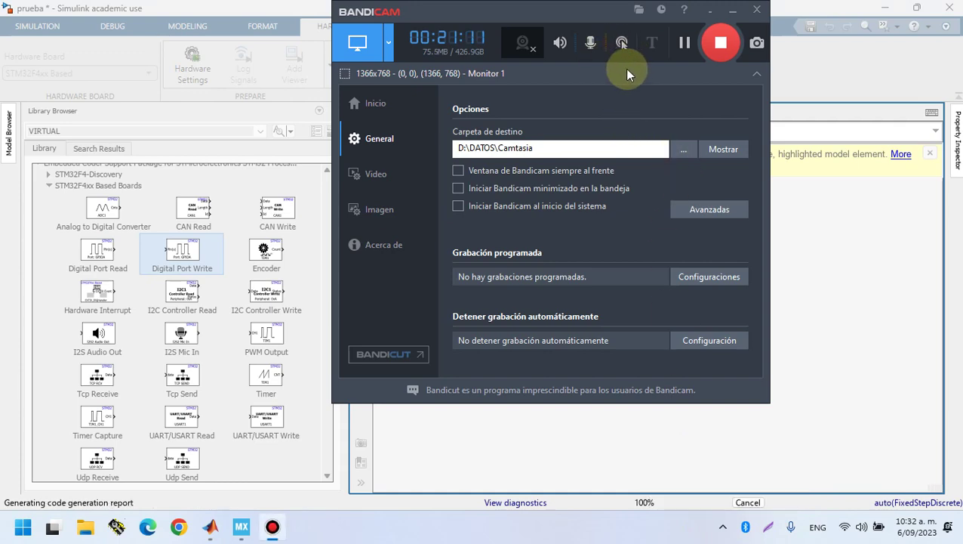
{"action": "left_click", "coordinate": [709, 13]}
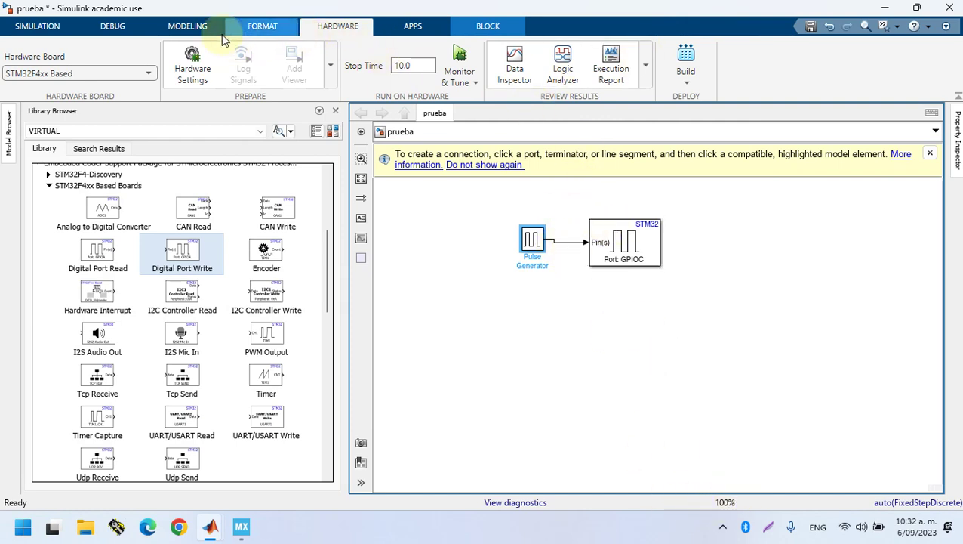
Reopen the model settings and check the solver type, keeping it at Fixed-step
{"action": "left_click", "coordinate": [187, 26]}
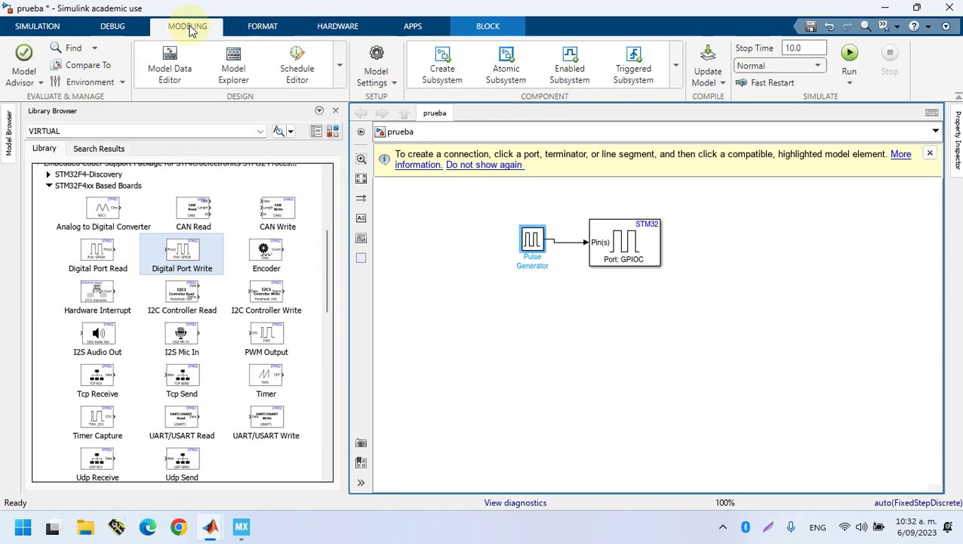
{"action": "left_click", "coordinate": [377, 61]}
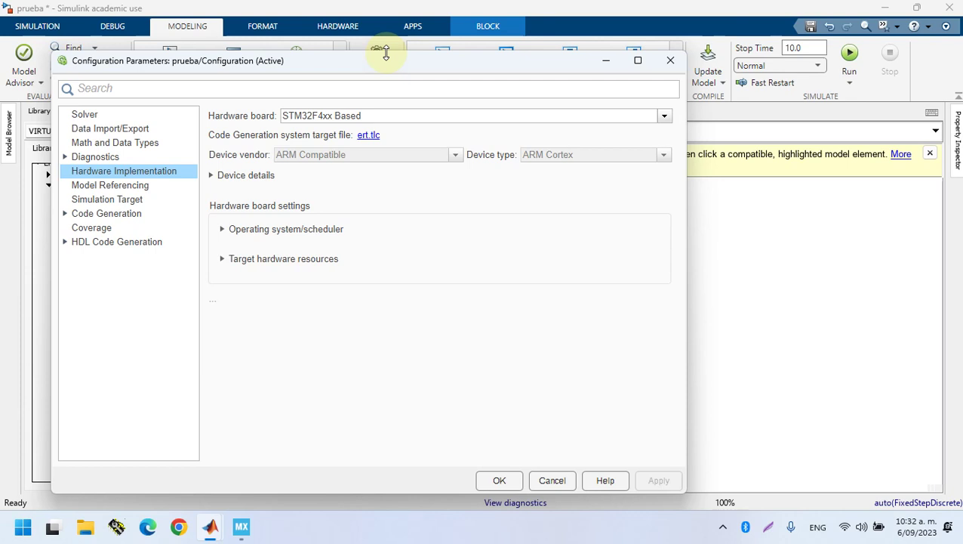
{"action": "left_click", "coordinate": [88, 115]}
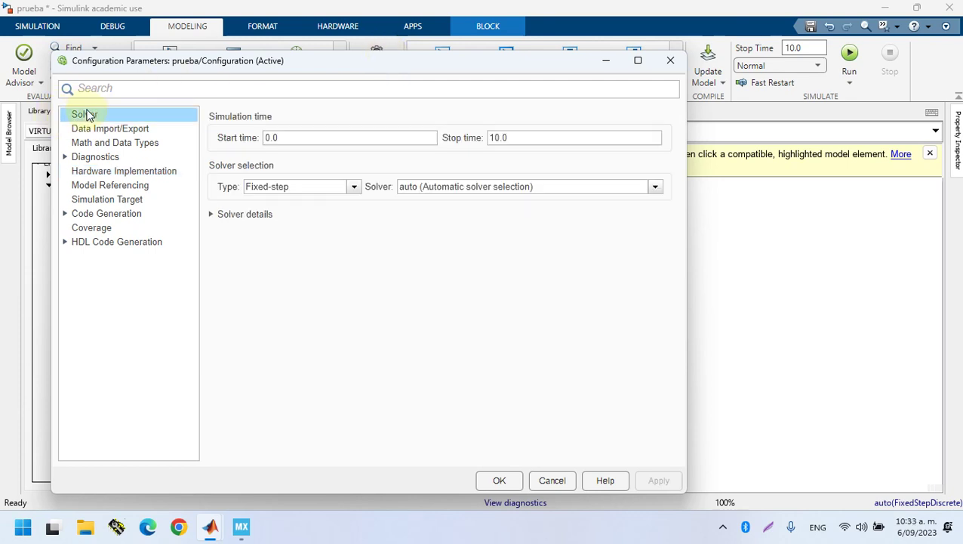
{"action": "left_click", "coordinate": [303, 189]}
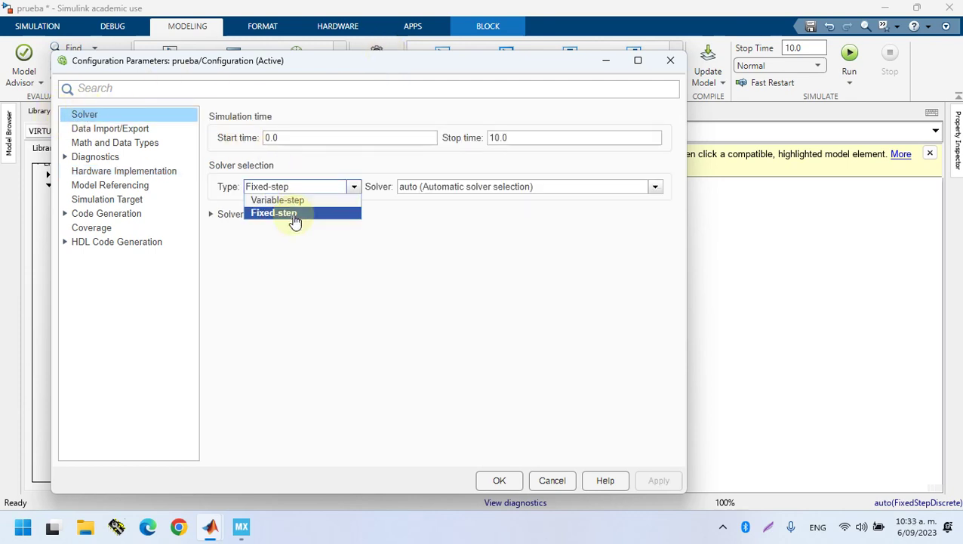
{"action": "left_click", "coordinate": [294, 216]}
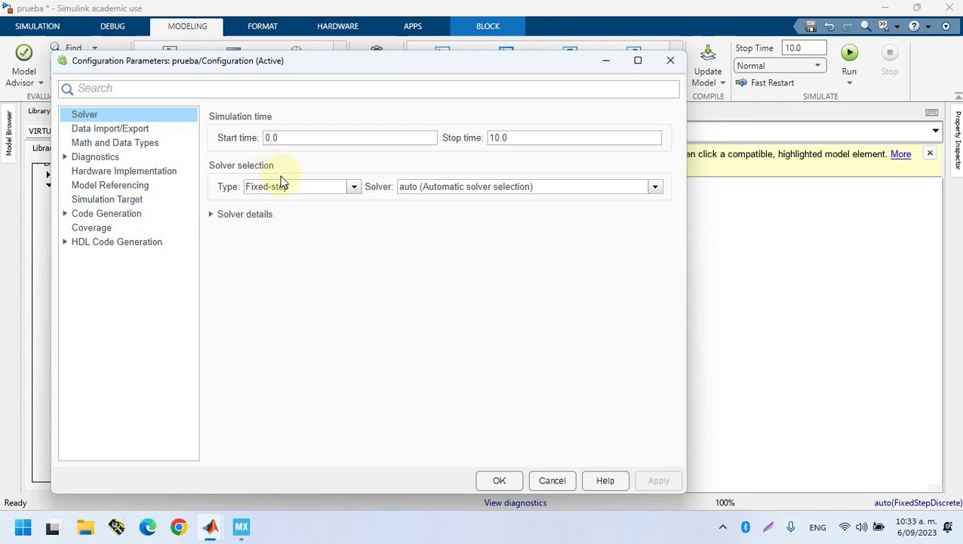
Review the board's operating system setting and the matlab1.ioc project file selection, and close the model settings without changes
{"action": "left_click", "coordinate": [139, 174]}
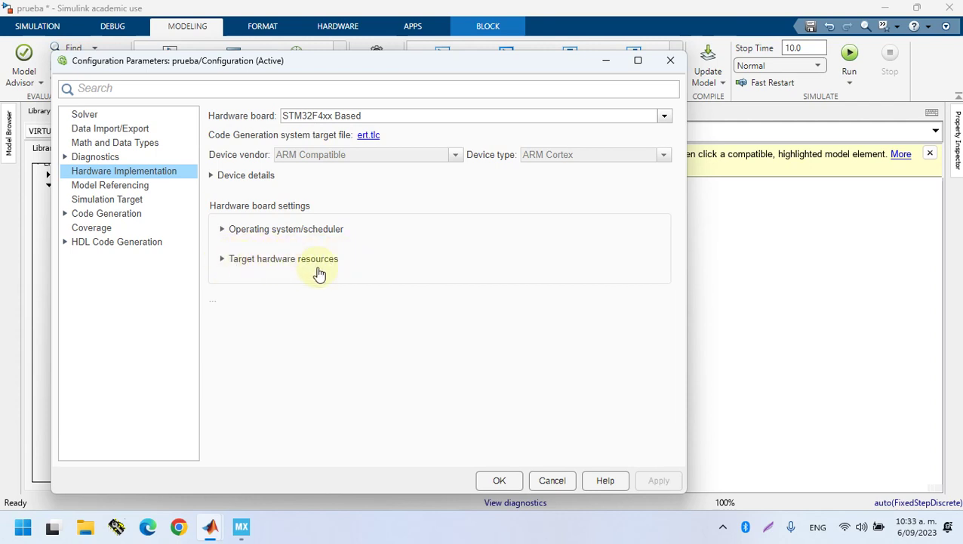
{"action": "left_click", "coordinate": [284, 231]}
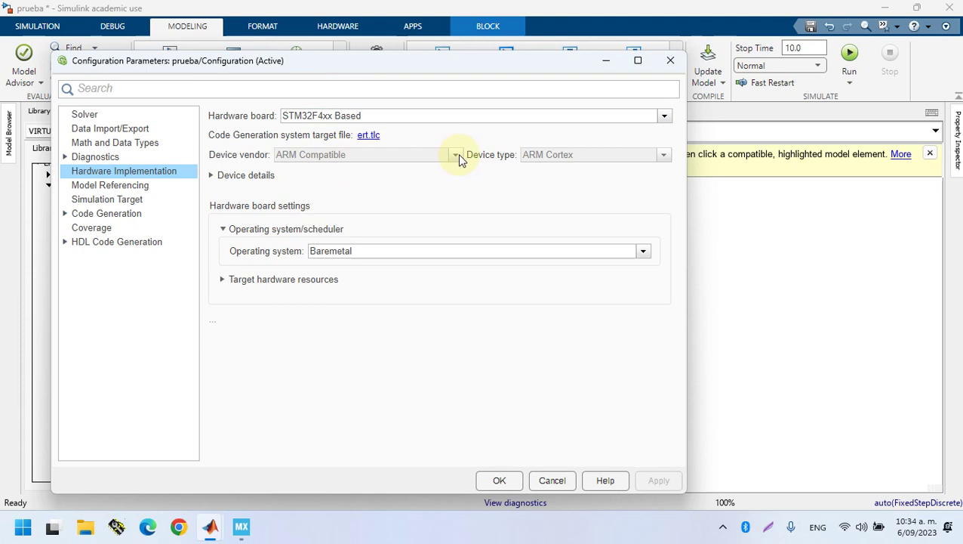
{"action": "left_click", "coordinate": [223, 233]}
{"action": "left_click", "coordinate": [236, 265]}
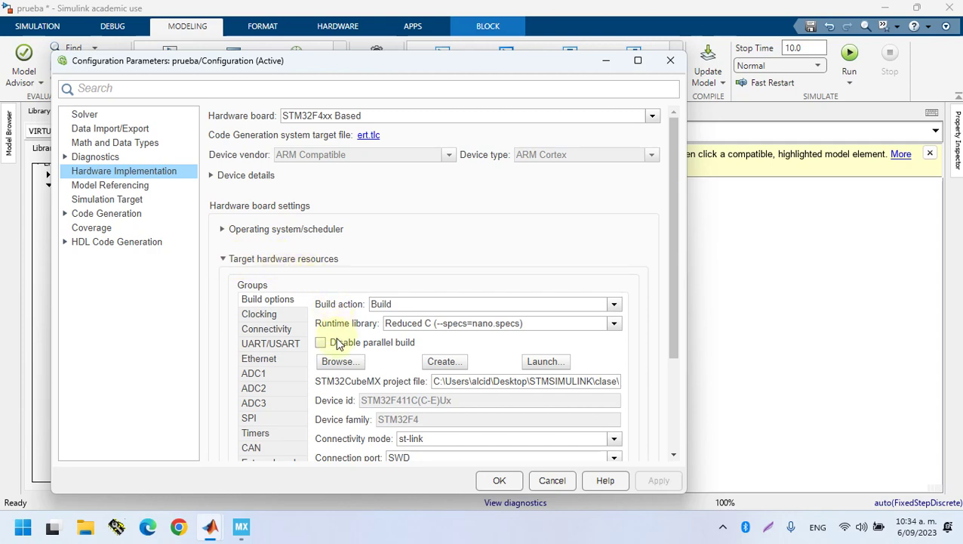
{"action": "left_click", "coordinate": [338, 364]}
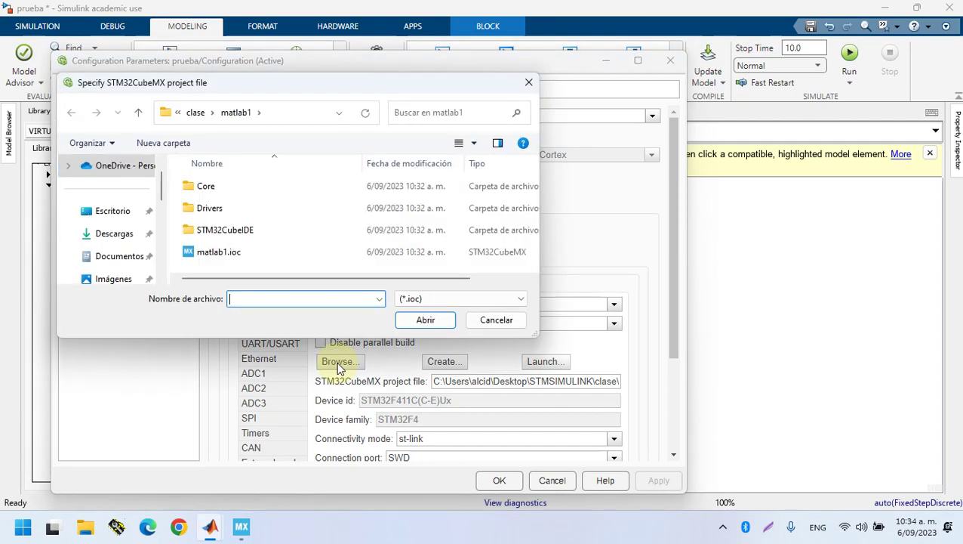
{"action": "left_click", "coordinate": [234, 254]}
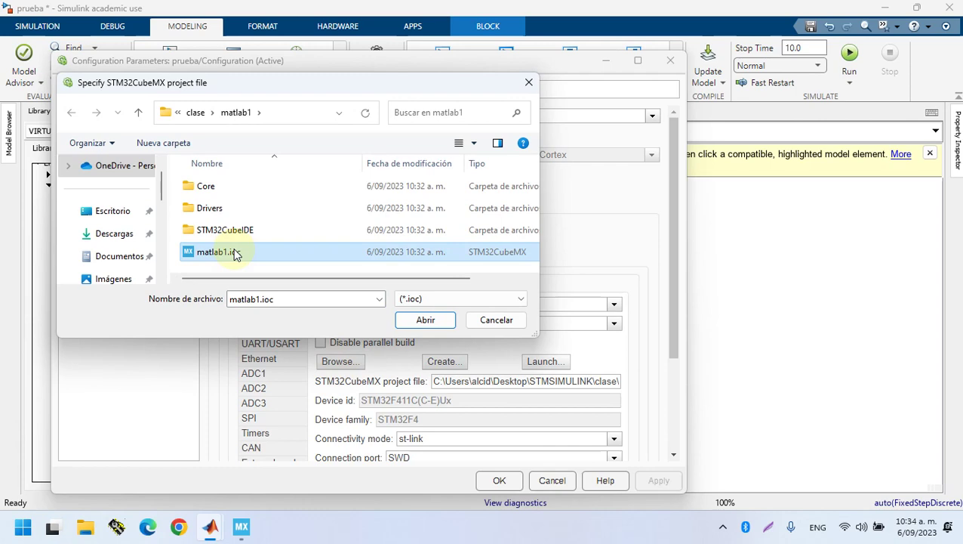
{"action": "left_click", "coordinate": [485, 324]}
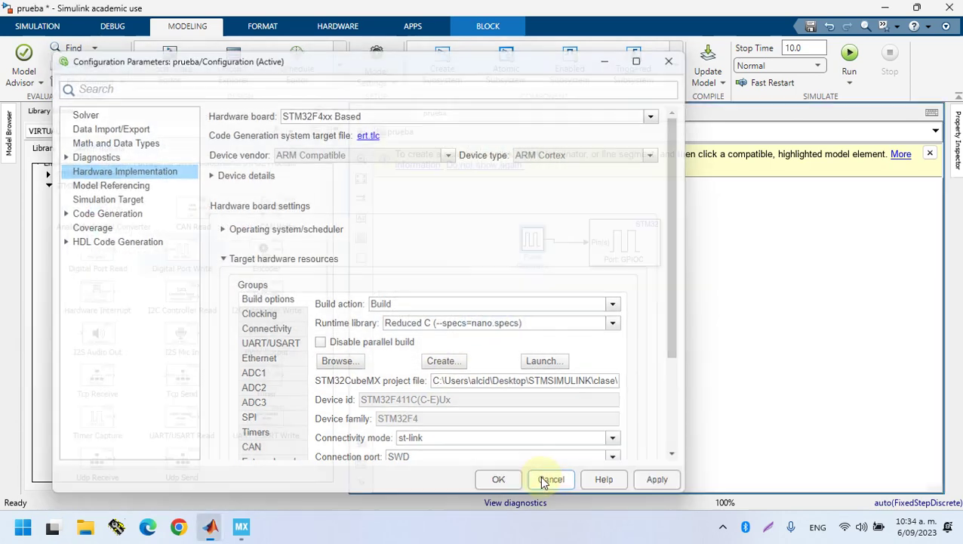
{"action": "left_click", "coordinate": [552, 480]}
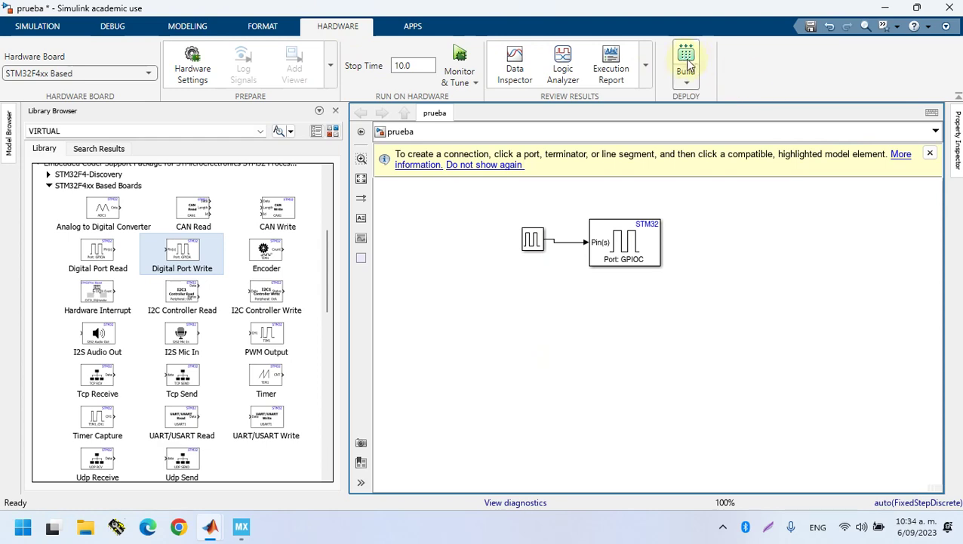
Leave the Simulink model and launch STM32CubeProgrammer from the STM32 application group
{"action": "left_click", "coordinate": [85, 528]}
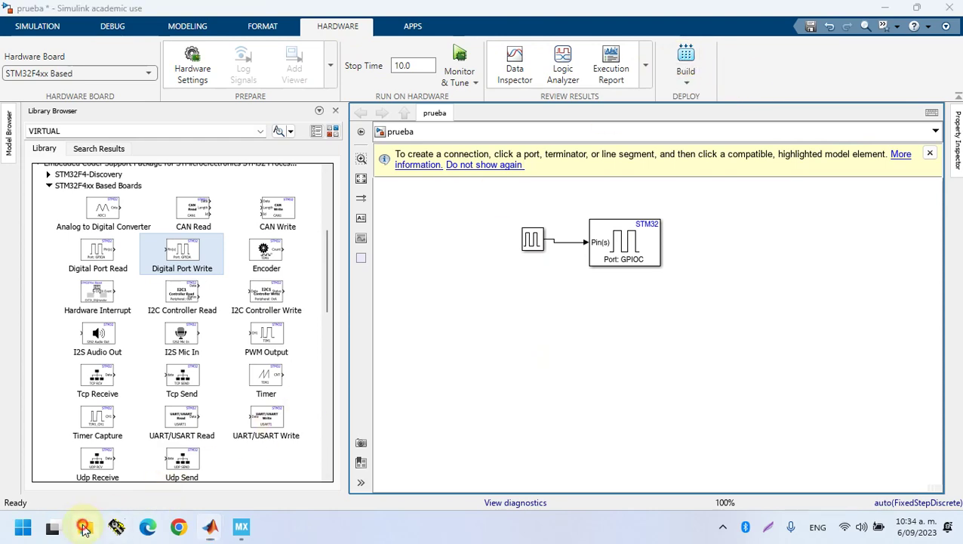
{"action": "key", "text": "super+d"}
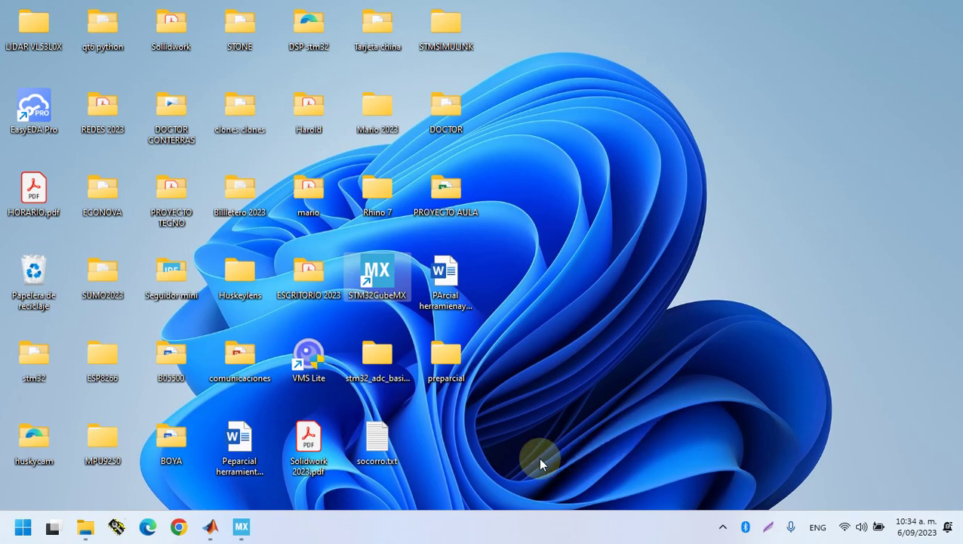
{"action": "key", "text": "super"}
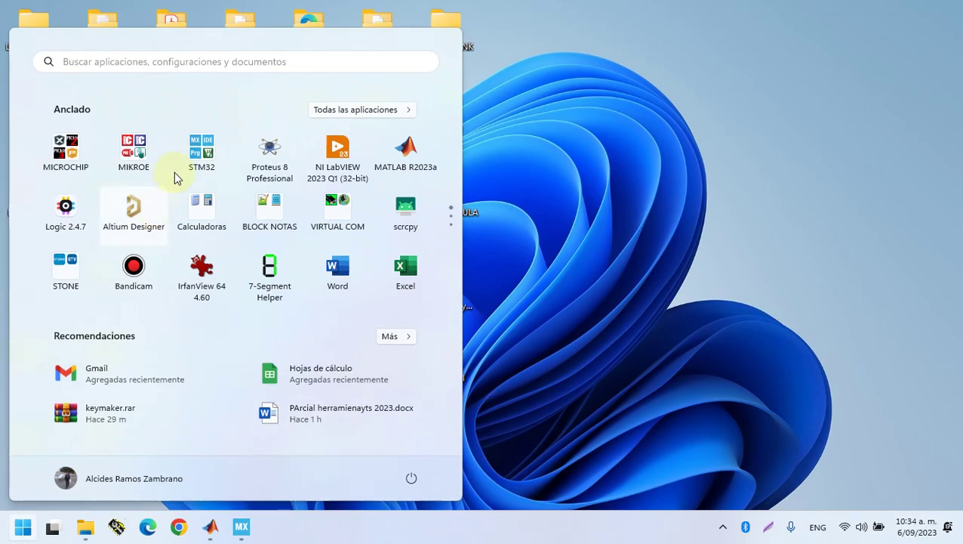
{"action": "left_click", "coordinate": [200, 163]}
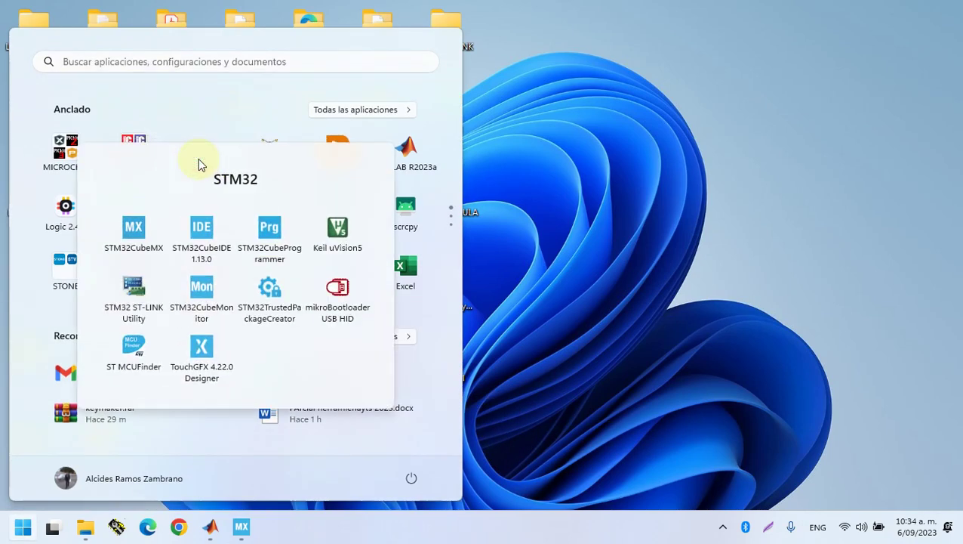
{"action": "left_click", "coordinate": [262, 230]}
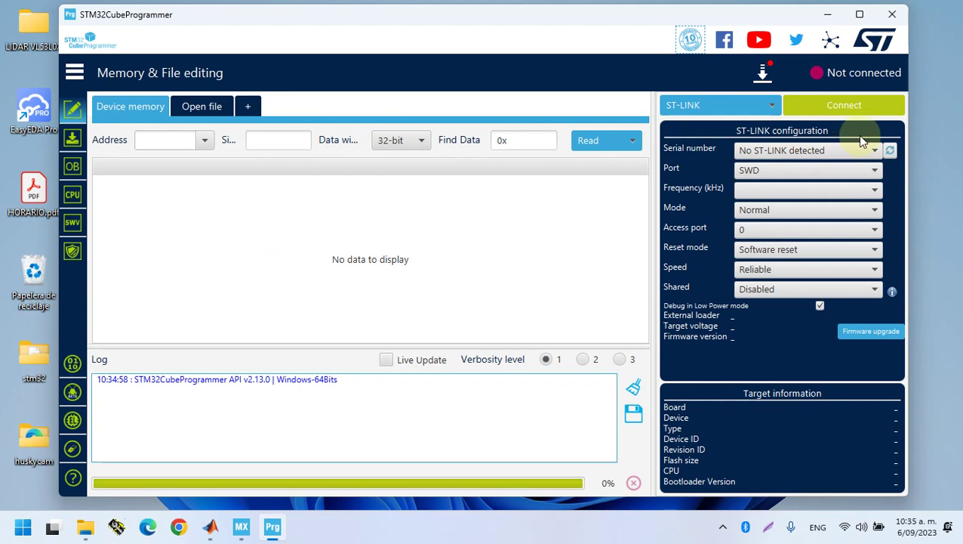
Set the programmer's interface to USB, refresh the port list and connect to the board on USB1
{"action": "left_click", "coordinate": [768, 102]}
{"action": "left_click", "coordinate": [729, 163]}
{"action": "left_click", "coordinate": [890, 157]}
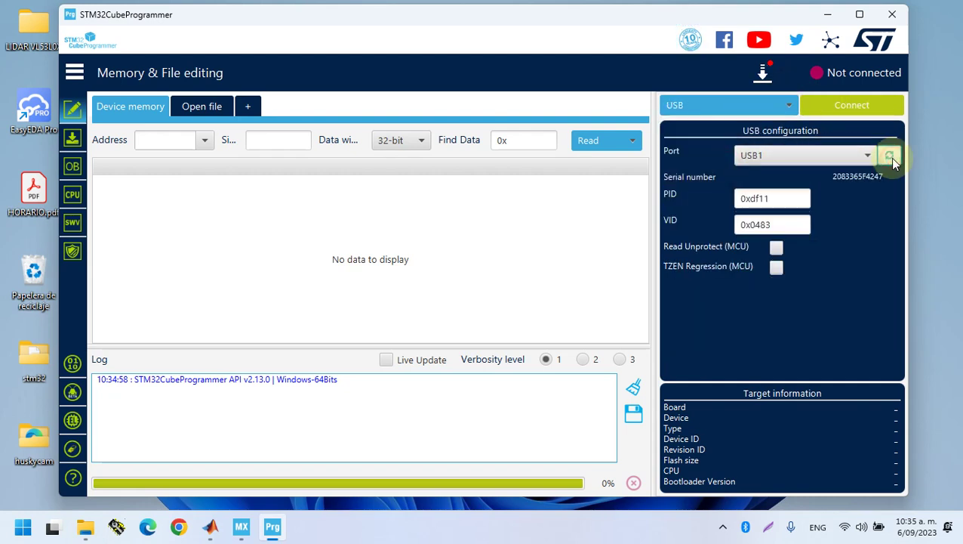
{"action": "left_click", "coordinate": [860, 103]}
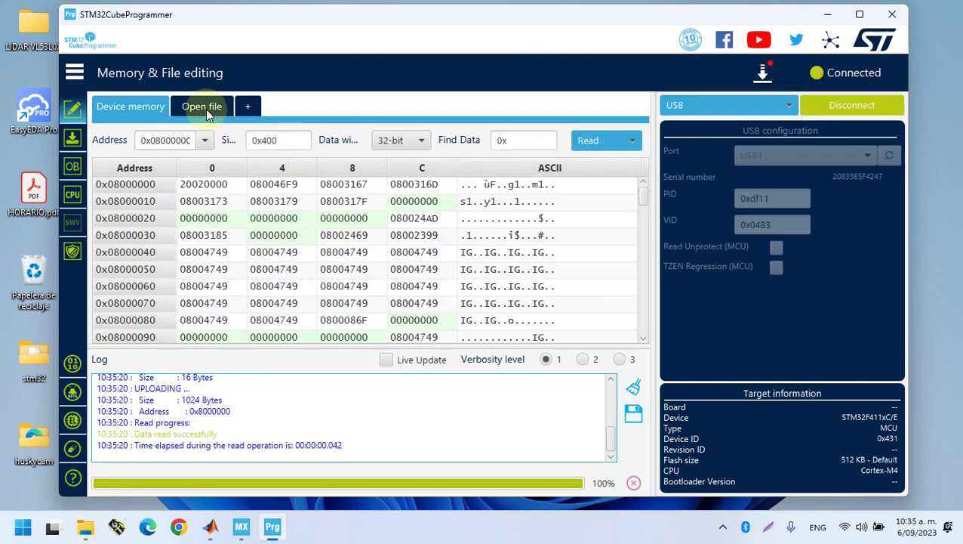
Start opening a firmware file and browse to the STMSIMULINK folder on the desktop
{"action": "left_click", "coordinate": [201, 108]}
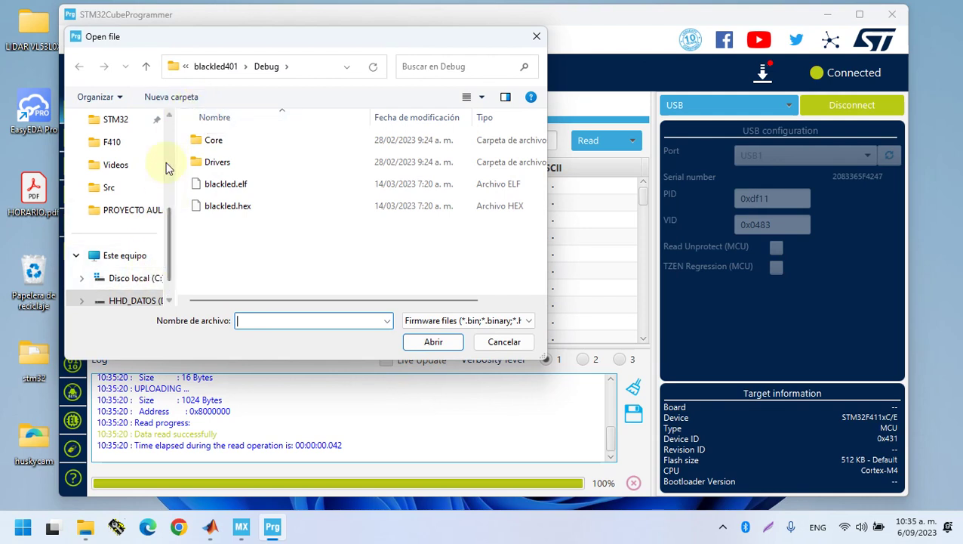
{"action": "scroll", "coordinate": [159, 160], "scroll_direction": "up", "scroll_amount": 3}
{"action": "left_click", "coordinate": [106, 142]}
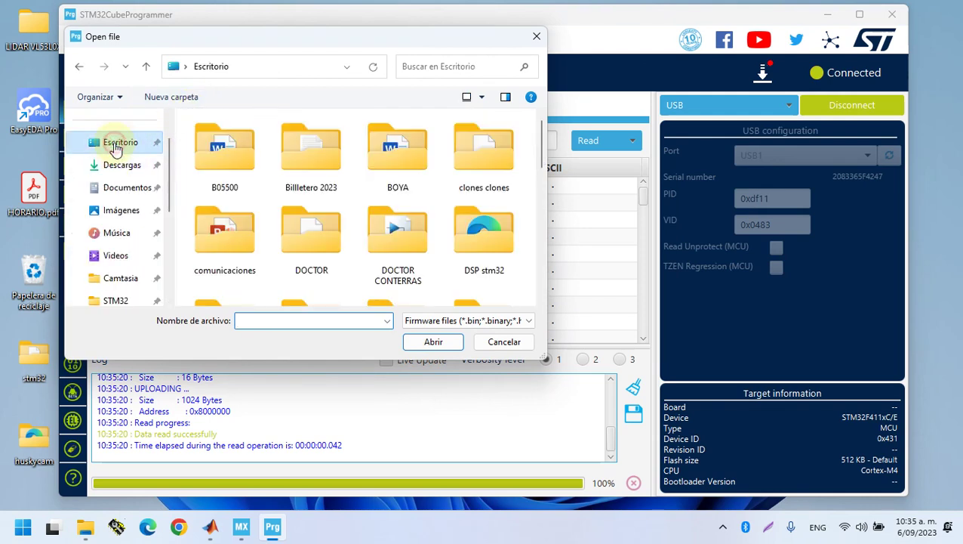
{"action": "scroll", "coordinate": [240, 214], "scroll_direction": "down", "scroll_amount": 10}
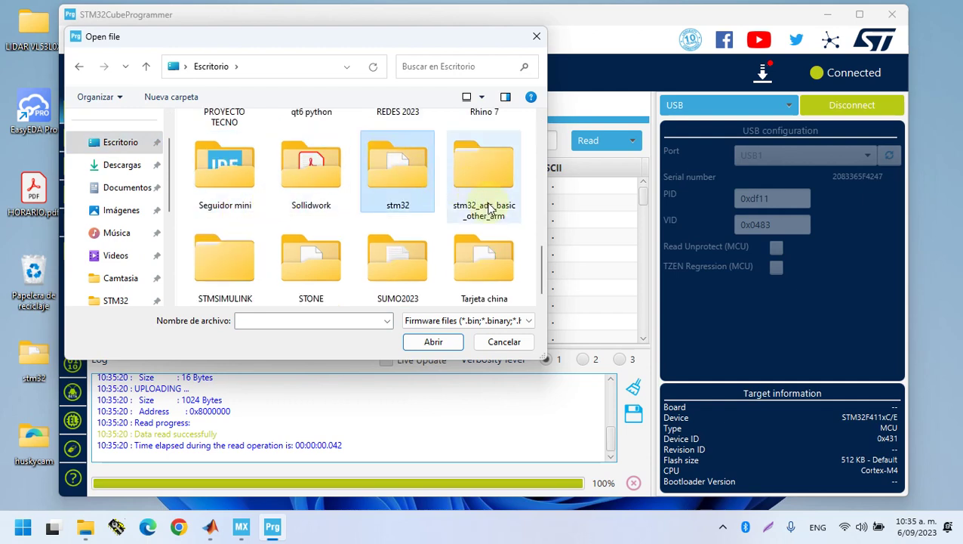
{"action": "double_click", "coordinate": [243, 254]}
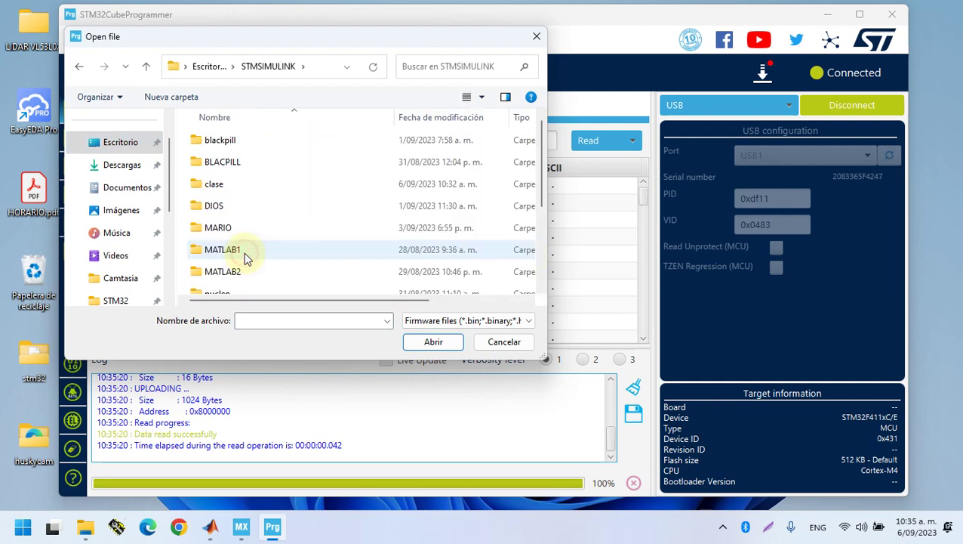
{"action": "double_click", "coordinate": [243, 253]}
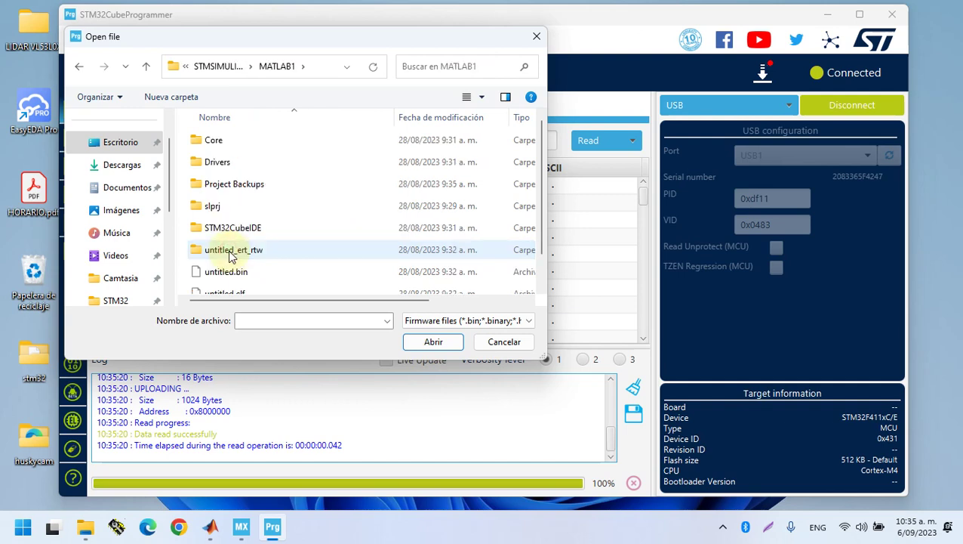
{"action": "left_click_drag", "start_coordinate": [539, 221], "coordinate": [539, 269]}
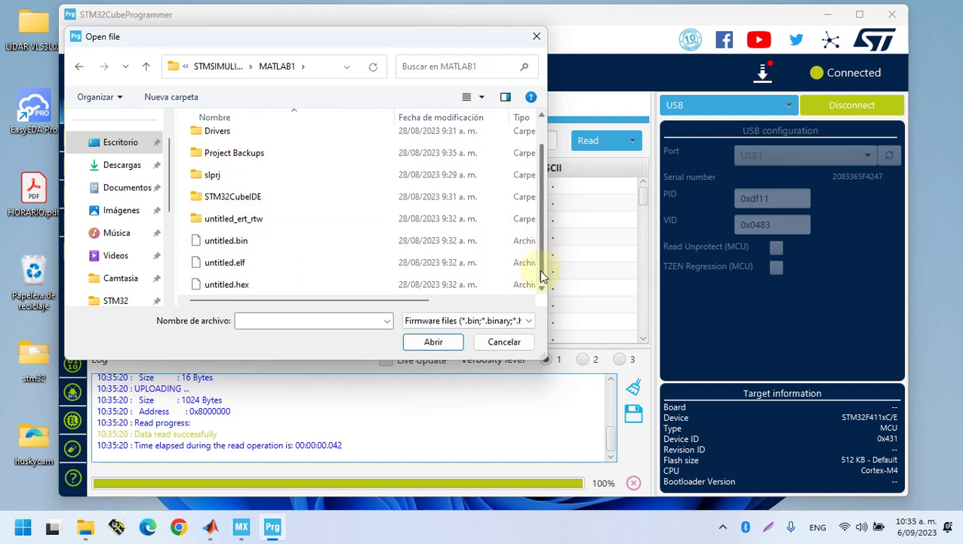
{"action": "left_click", "coordinate": [229, 286]}
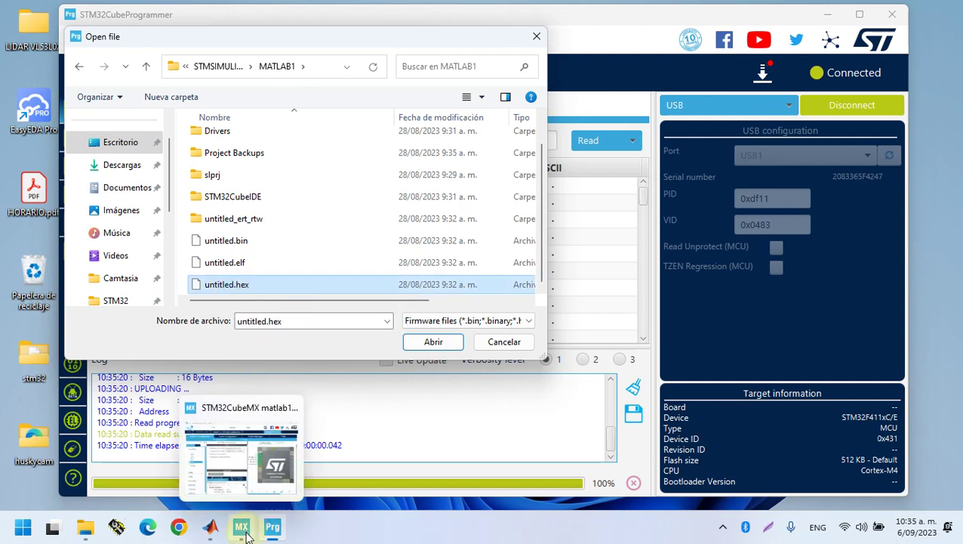
Return to the prueba model, and check the clase folder inside STMSIMULINK in File Explorer for the generated firmware files
{"action": "left_click", "coordinate": [211, 527]}
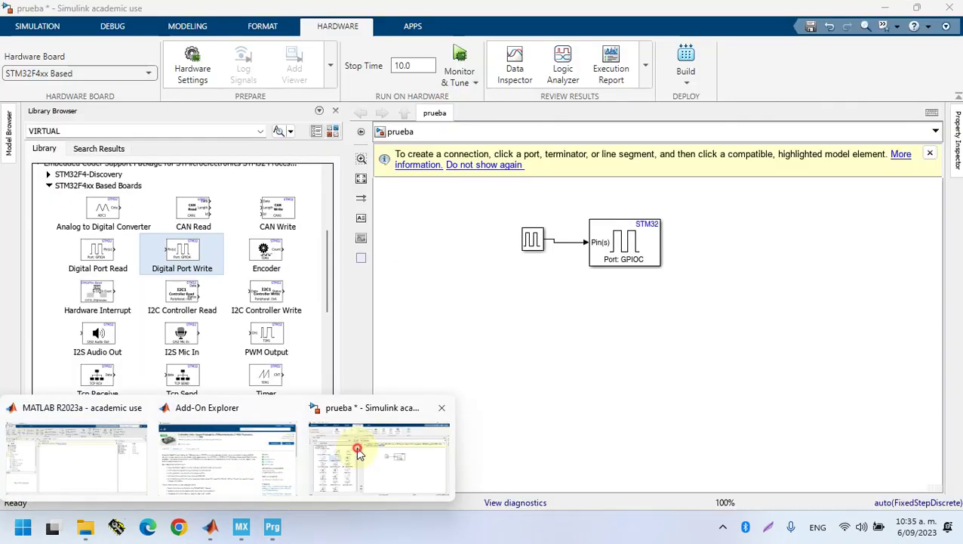
{"action": "left_click", "coordinate": [359, 451]}
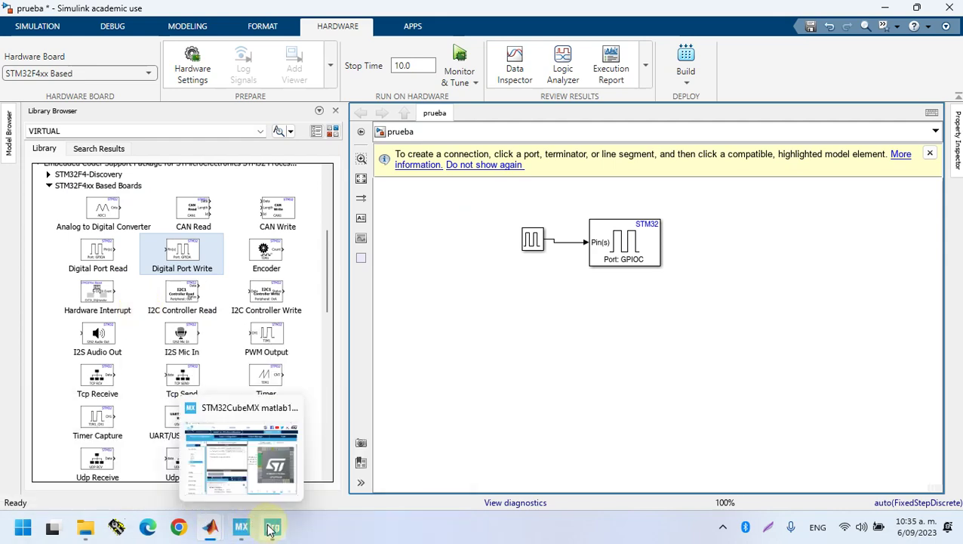
{"action": "left_click", "coordinate": [86, 528]}
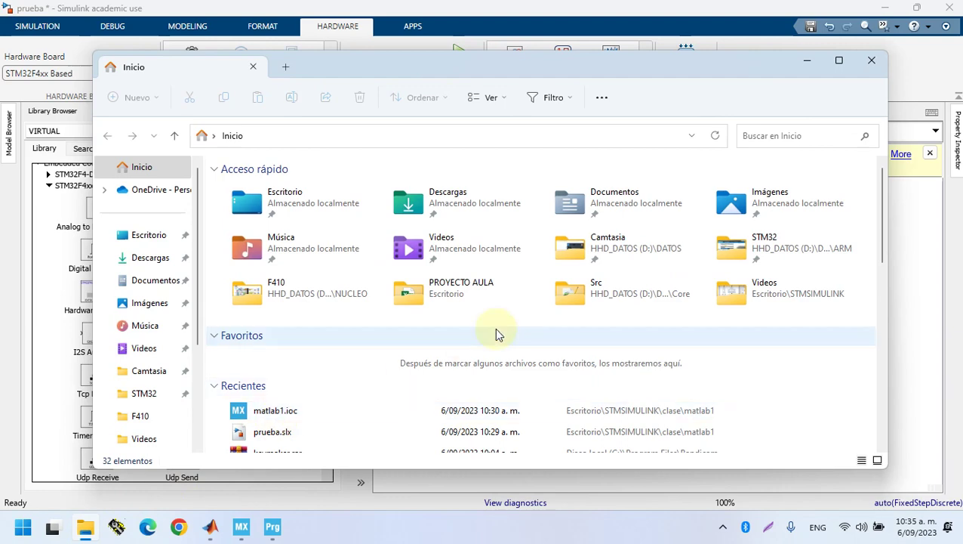
{"action": "key", "text": "super+d"}
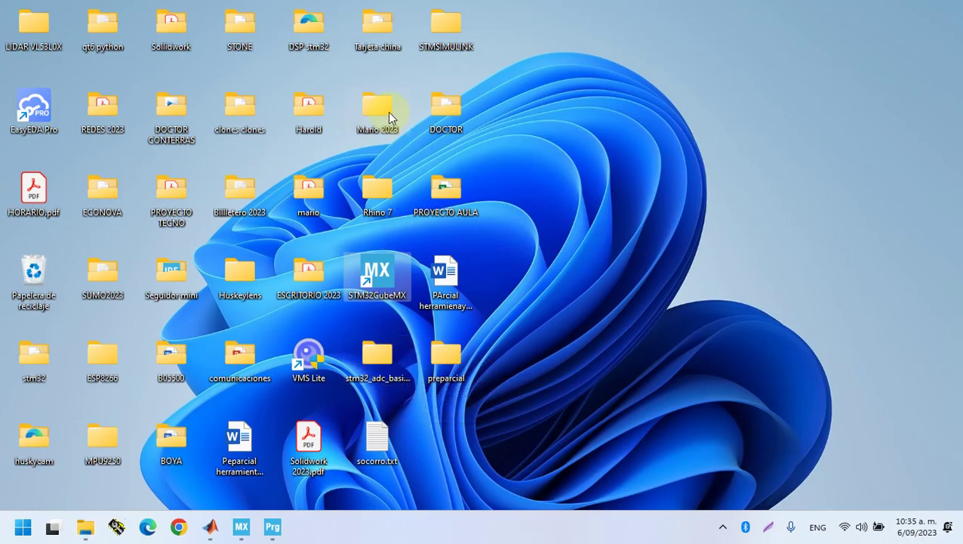
{"action": "key", "text": "super+d"}
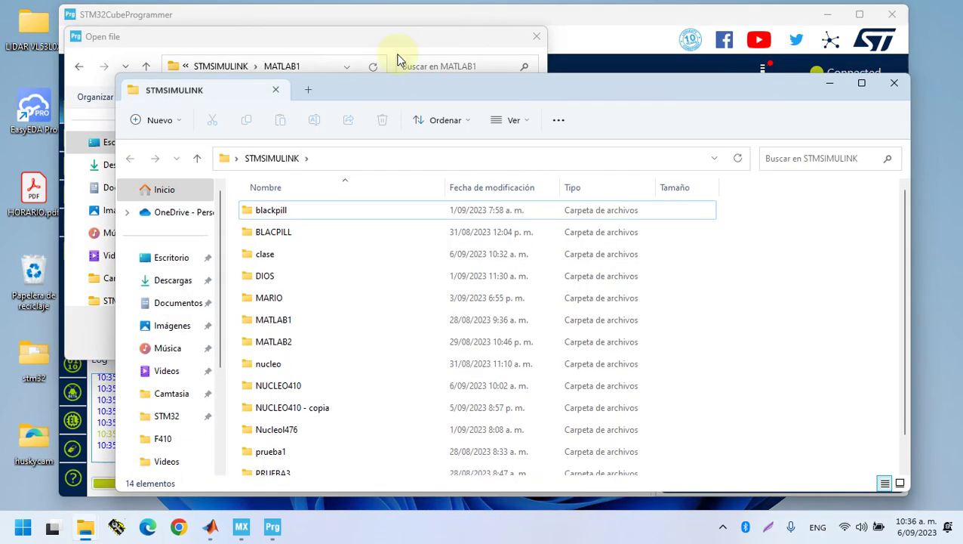
{"action": "double_click", "coordinate": [276, 257]}
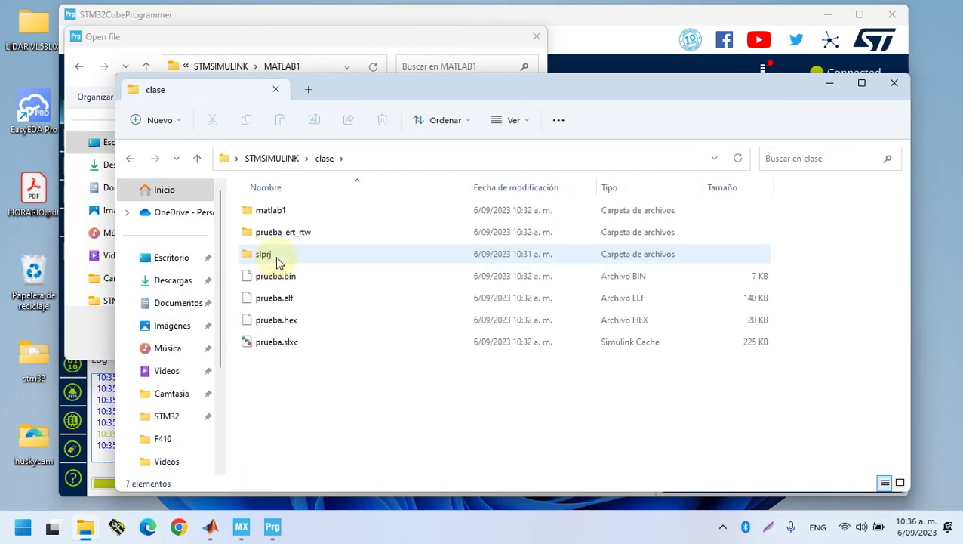
Switch back to STM32CubeProgrammer and open prueba.hex from the STMSIMULINK clase folder
{"action": "left_click", "coordinate": [264, 533]}
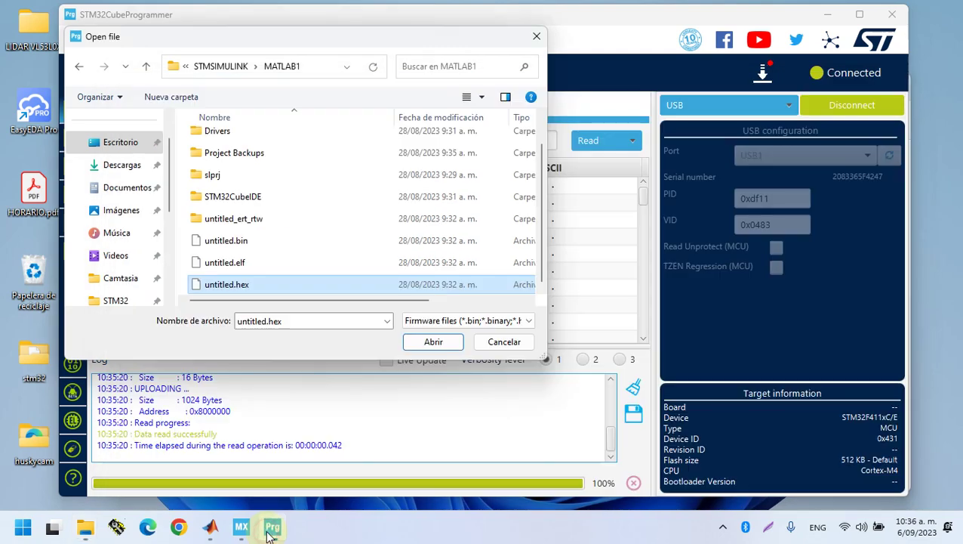
{"action": "left_click", "coordinate": [144, 67]}
{"action": "double_click", "coordinate": [220, 184]}
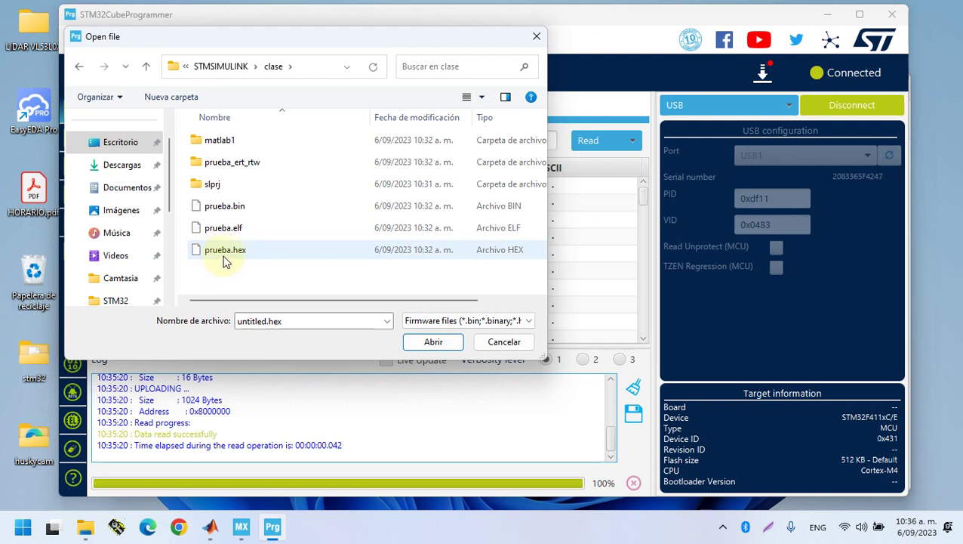
{"action": "double_click", "coordinate": [266, 249]}
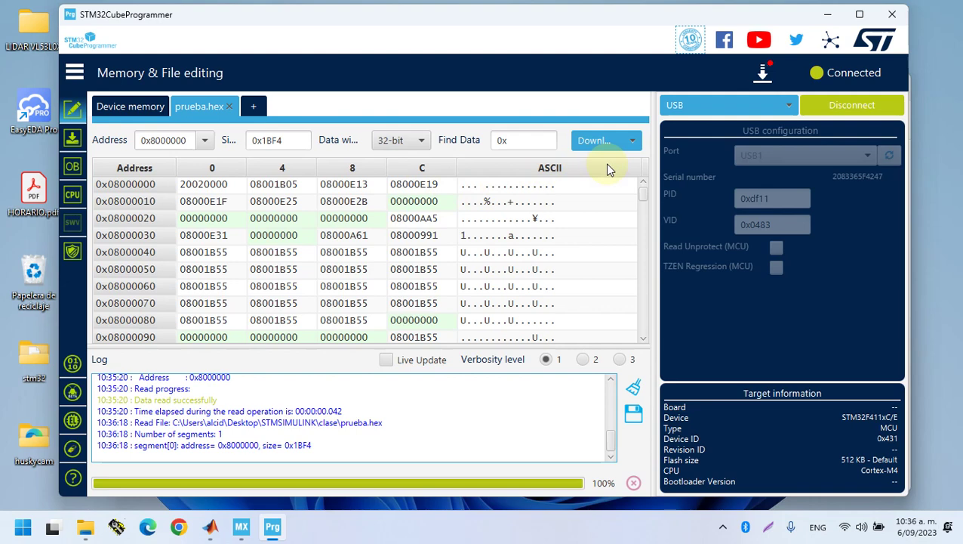
{"action": "key", "text": "super"}
{"action": "type", "text": "ir"}
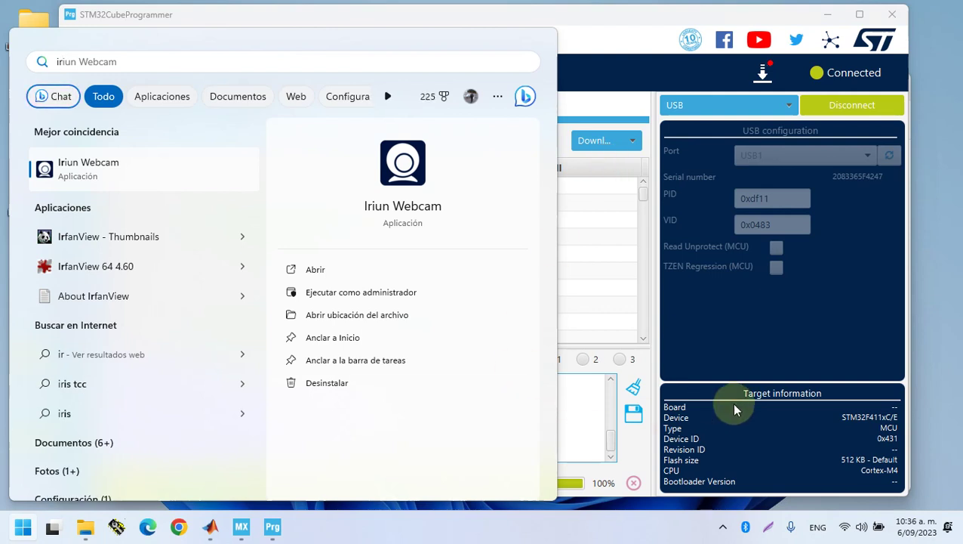
{"action": "left_click", "coordinate": [838, 525]}
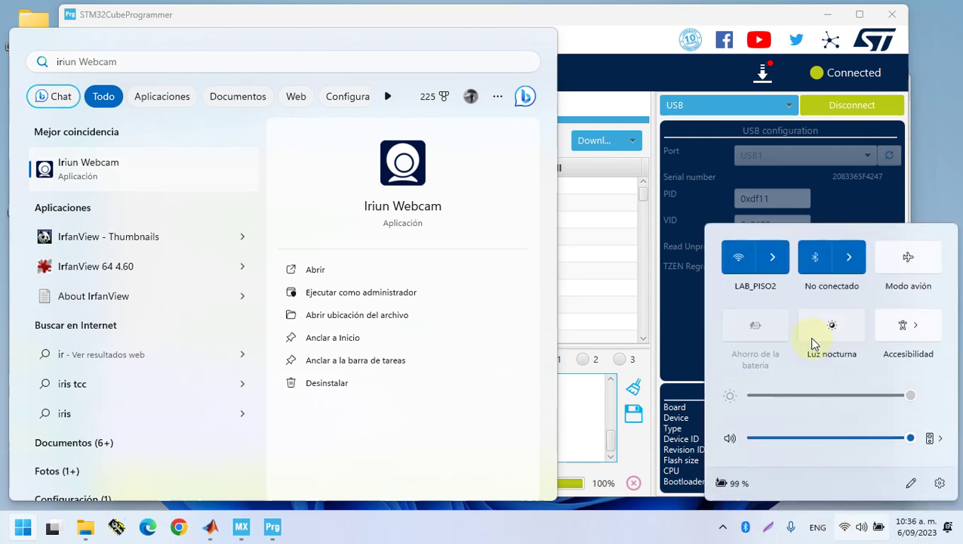
{"action": "left_click", "coordinate": [770, 257]}
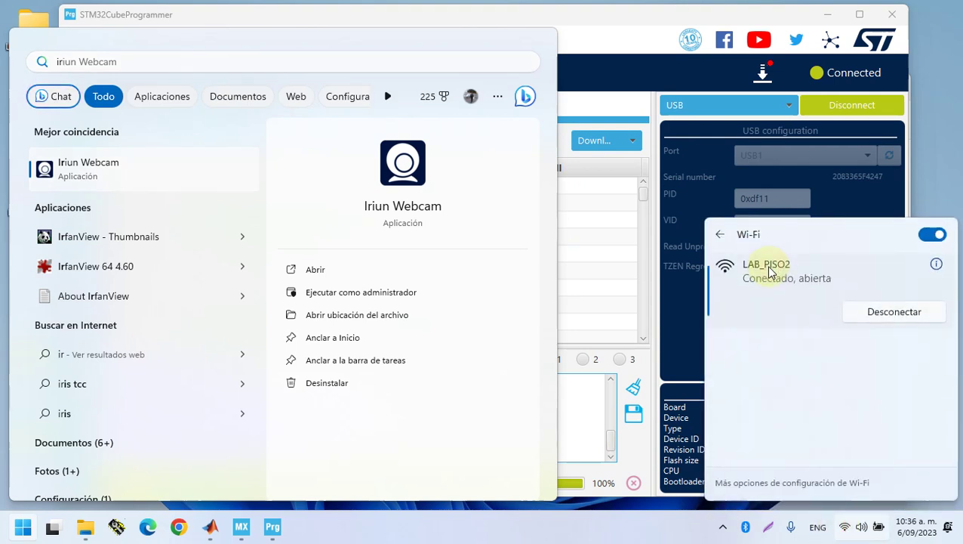
{"action": "left_click", "coordinate": [713, 529]}
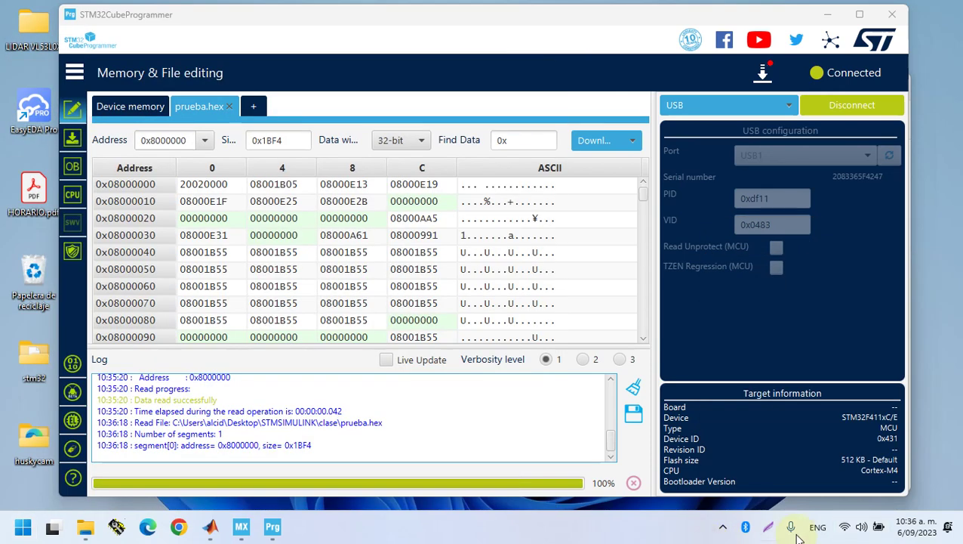
Disconnect the computer from the LAB_PISO2 Wi-Fi network and connect it to the mobile phone's secured network
{"action": "left_click", "coordinate": [842, 525]}
{"action": "left_click", "coordinate": [770, 256]}
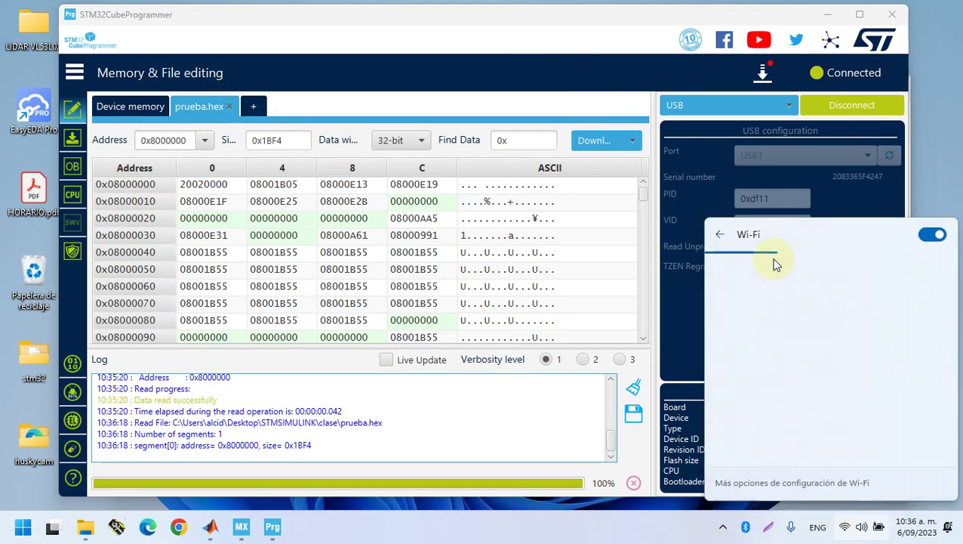
{"action": "left_click", "coordinate": [934, 240]}
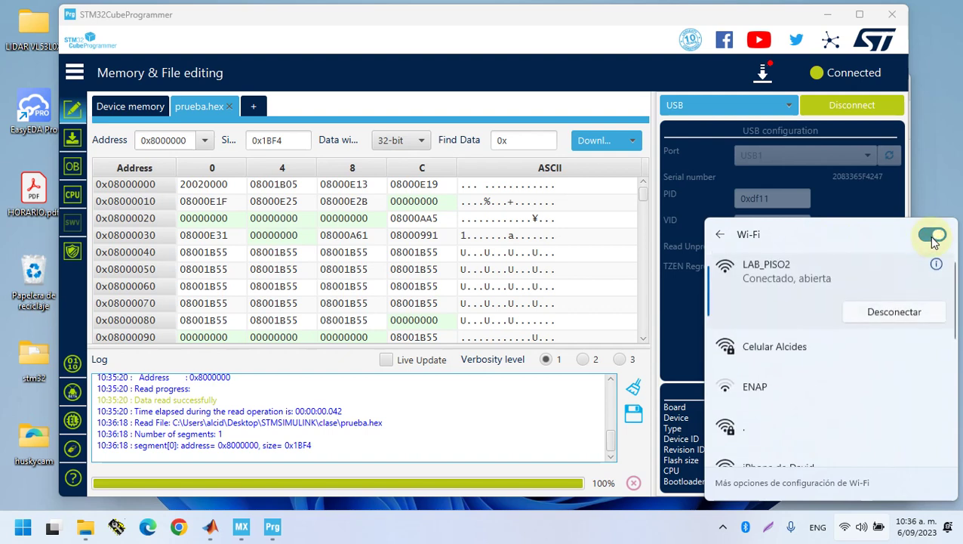
{"action": "left_click", "coordinate": [932, 238]}
{"action": "left_click", "coordinate": [933, 238]}
{"action": "left_click", "coordinate": [861, 311]}
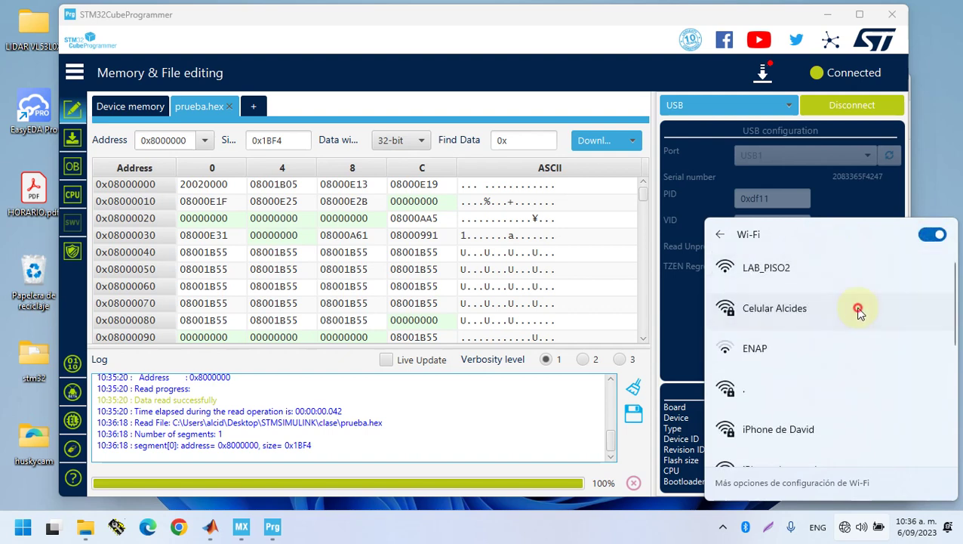
{"action": "left_click", "coordinate": [895, 373]}
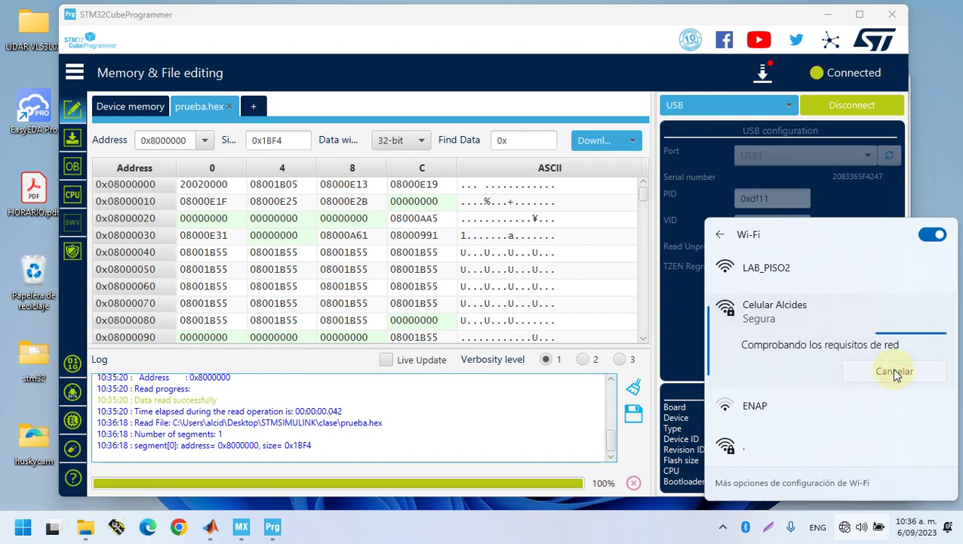
Search for the Iriun Webcam application and launch it
{"action": "key", "text": "super"}
{"action": "type", "text": "ir"}
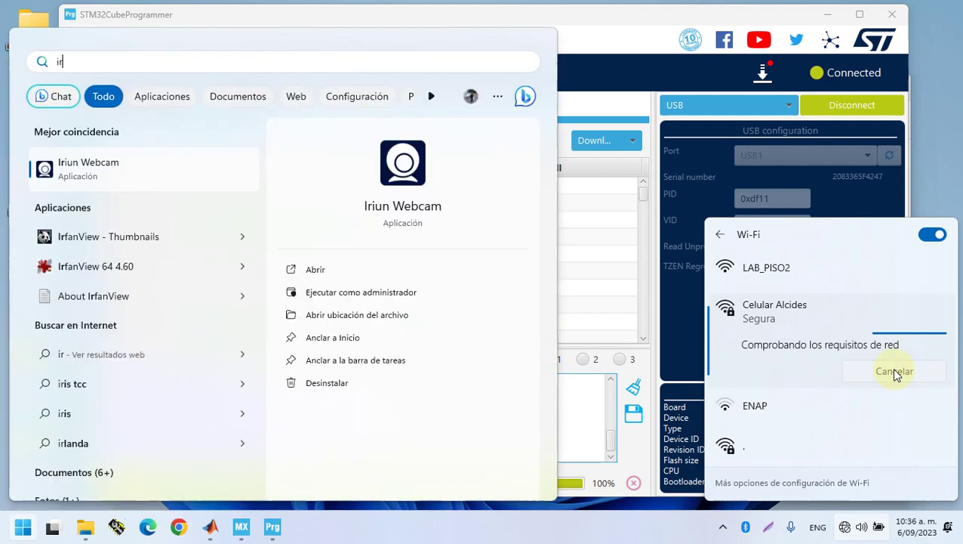
{"action": "left_click", "coordinate": [409, 176]}
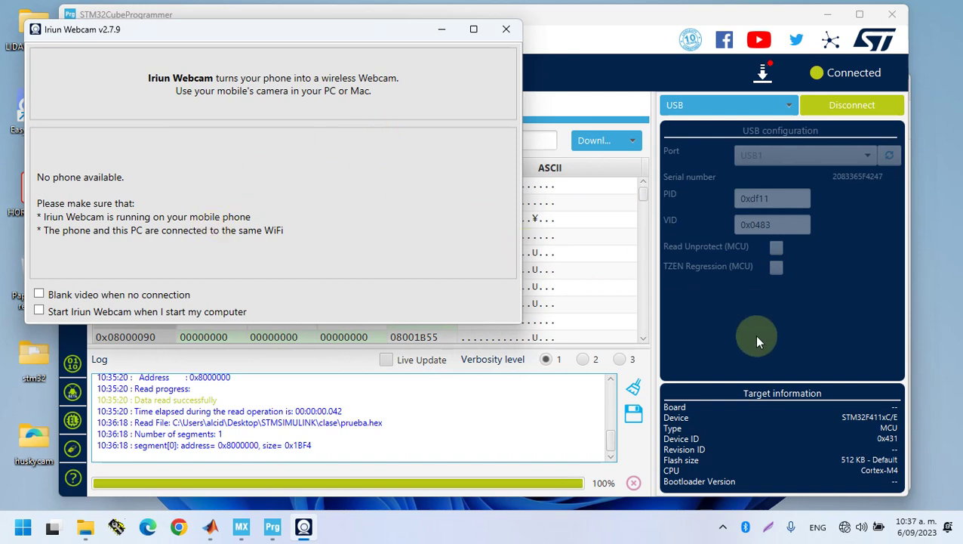
Check the computer's Wi-Fi connection and bring STM32CubeProgrammer back to the front
{"action": "left_click", "coordinate": [843, 529]}
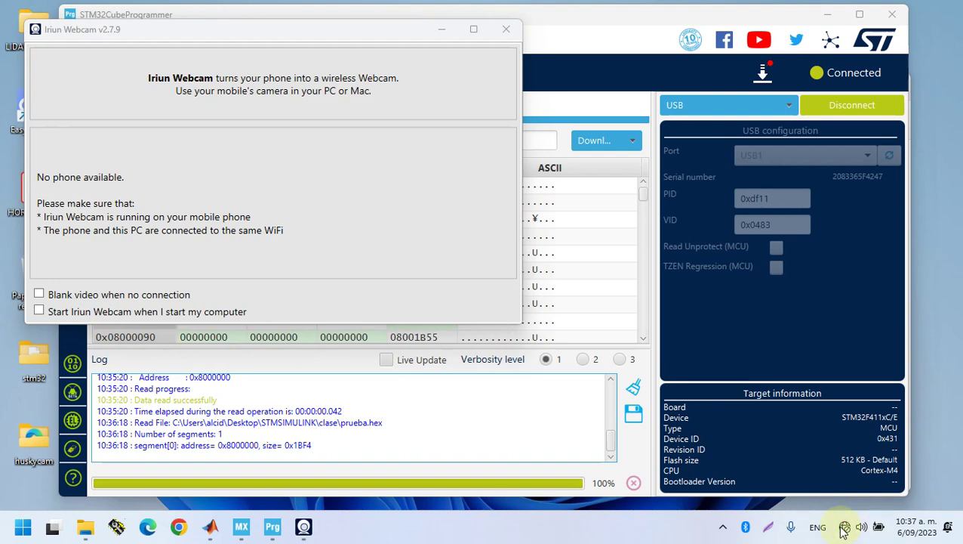
{"action": "left_click", "coordinate": [826, 421]}
{"action": "left_click", "coordinate": [701, 418]}
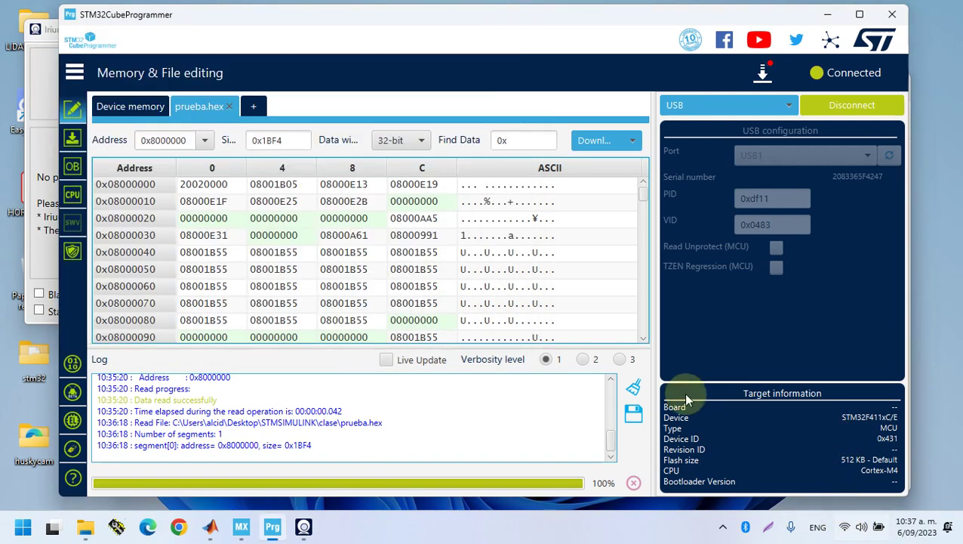
Bring Iriun Webcam to the front and connect the computer to the mobile phone's secured Wi-Fi network
{"action": "left_click", "coordinate": [306, 526]}
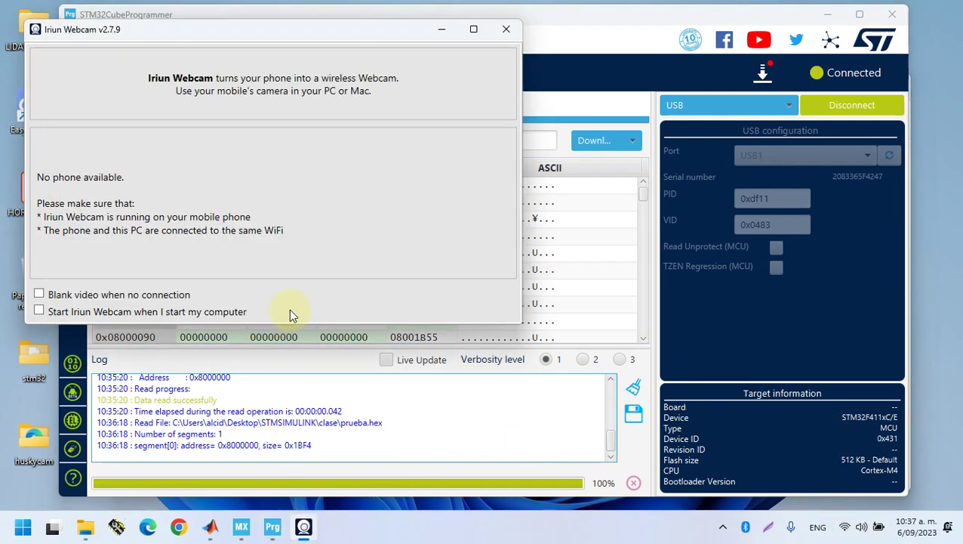
{"action": "key", "text": "super+a"}
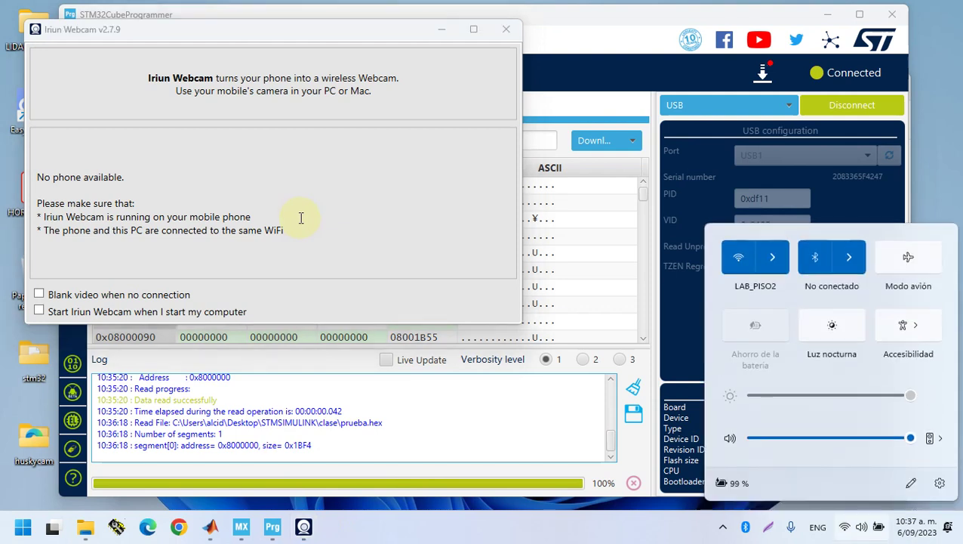
{"action": "left_click", "coordinate": [771, 258]}
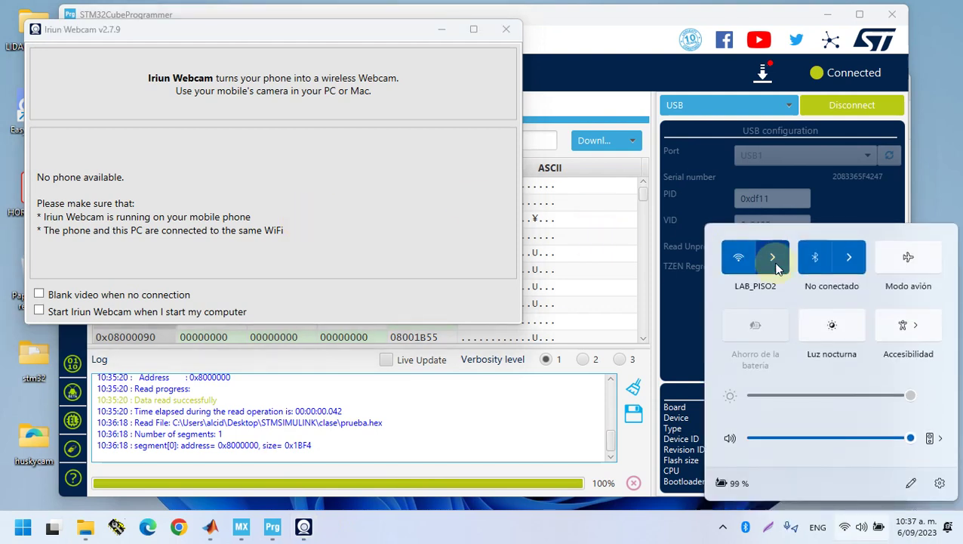
{"action": "left_click", "coordinate": [789, 356]}
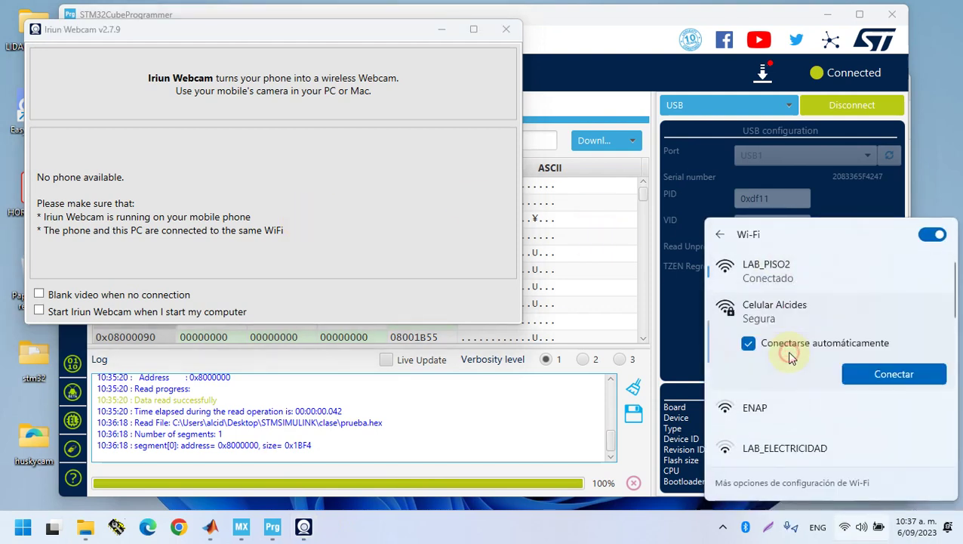
{"action": "left_click", "coordinate": [883, 383]}
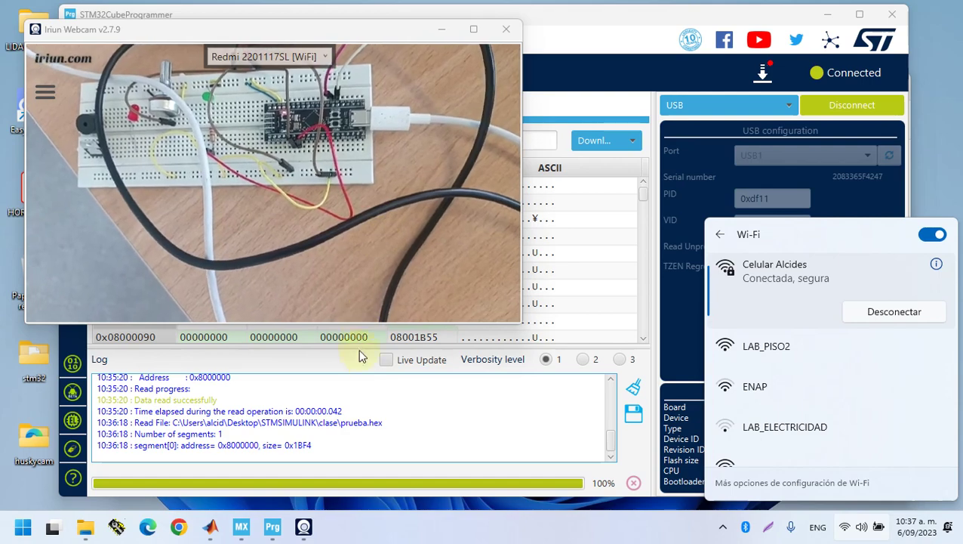
Check the board through Iriun Webcam, return to STM32CubeProgrammer and dismiss the connection warning
{"action": "left_click", "coordinate": [370, 379]}
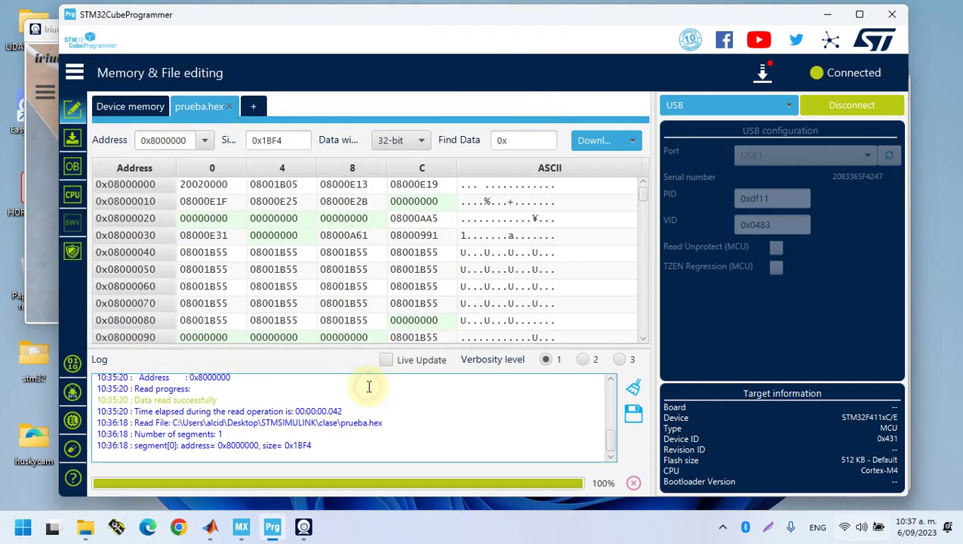
{"action": "left_click", "coordinate": [310, 527]}
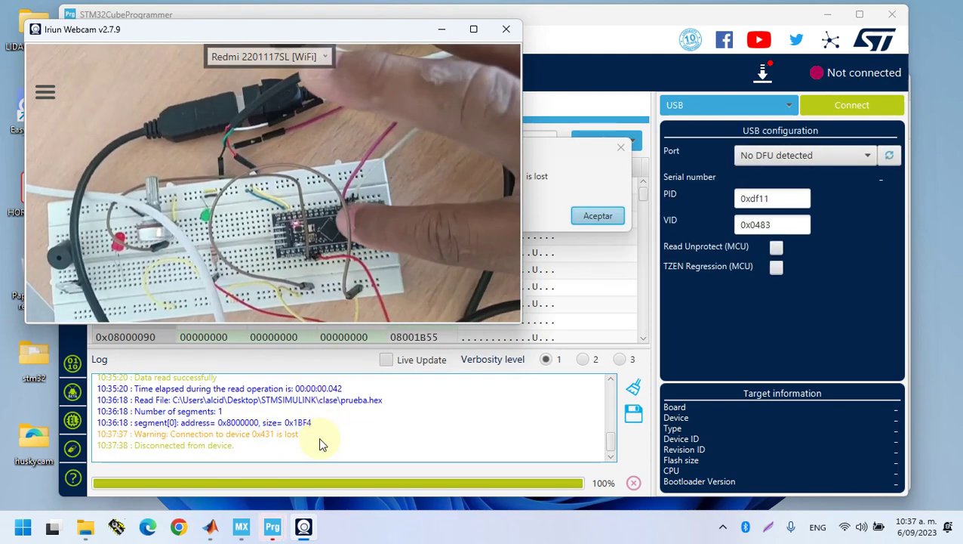
{"action": "left_click", "coordinate": [389, 416]}
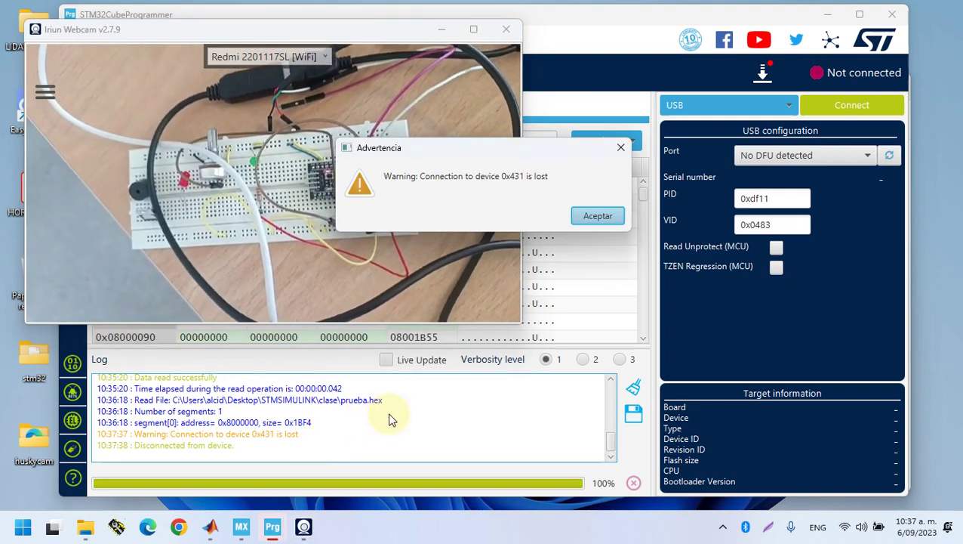
{"action": "left_click", "coordinate": [588, 216]}
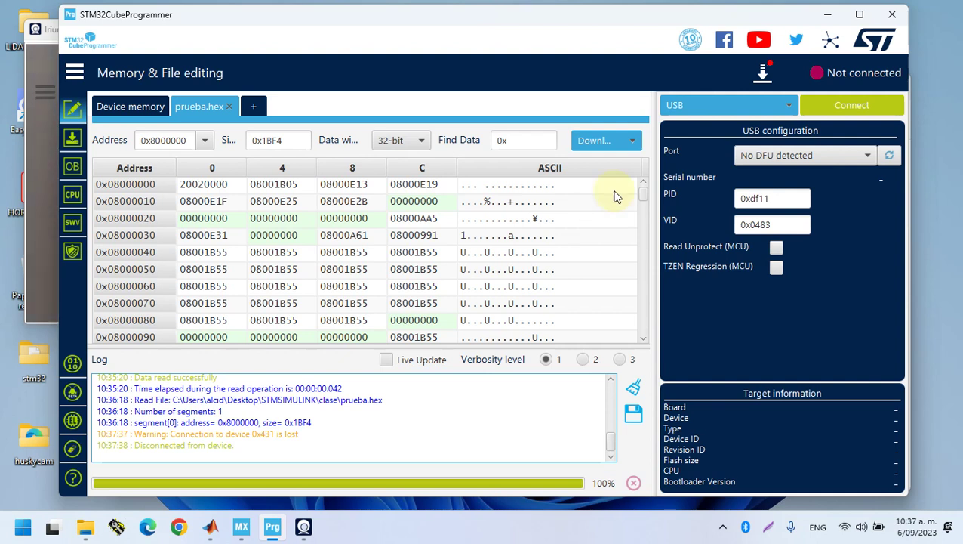
Refresh the USB port, reconnect to the board and download prueba.hex to it
{"action": "left_click", "coordinate": [888, 157]}
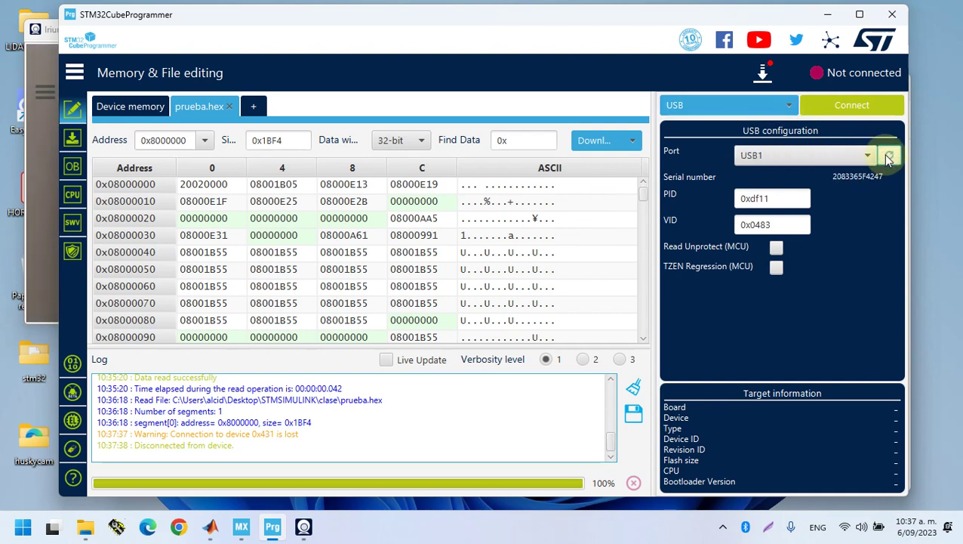
{"action": "left_click", "coordinate": [858, 103]}
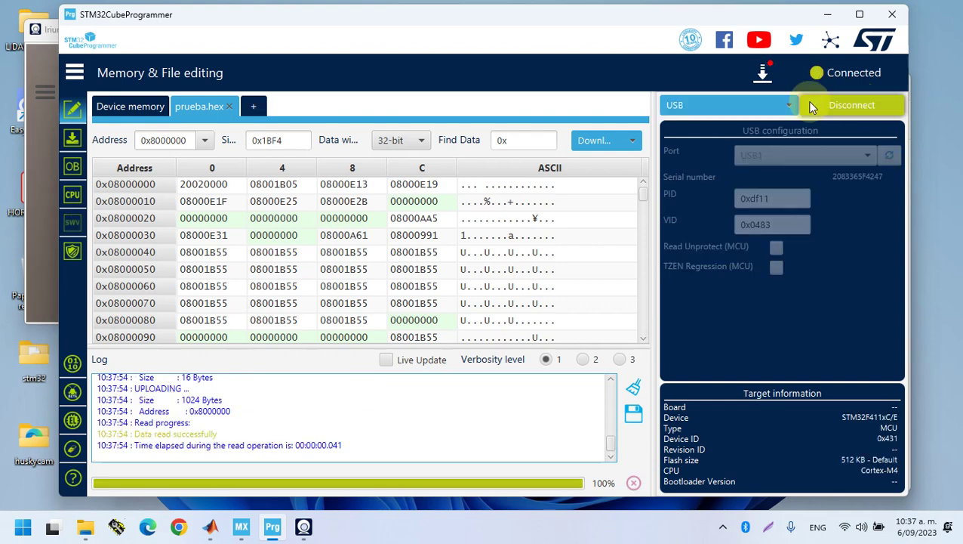
{"action": "left_click", "coordinate": [604, 139]}
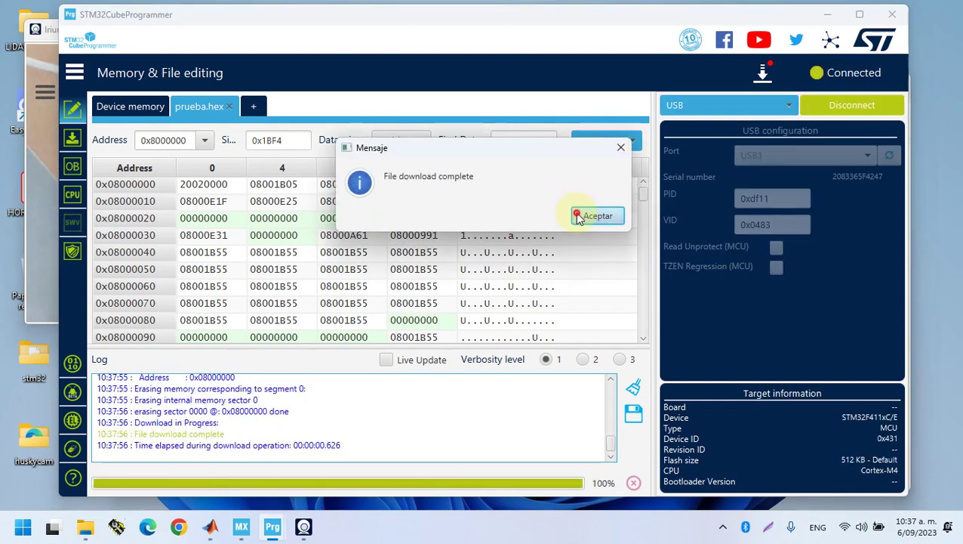
{"action": "left_click", "coordinate": [587, 216]}
View the running board in Iriun Webcam, then minimize the webcam and STM32CubeProgrammer windows, dismissing the connection warning
{"action": "left_click", "coordinate": [38, 276]}
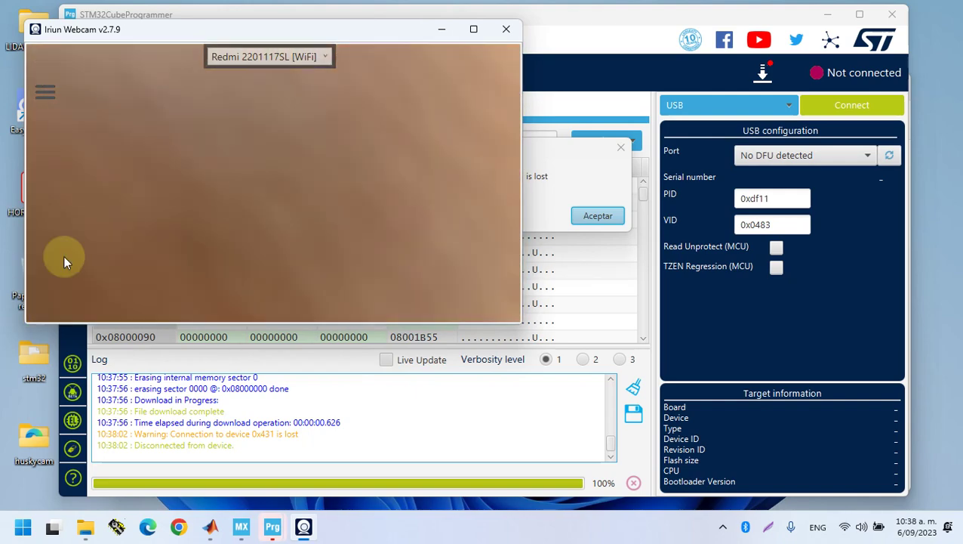
{"action": "left_click", "coordinate": [440, 30]}
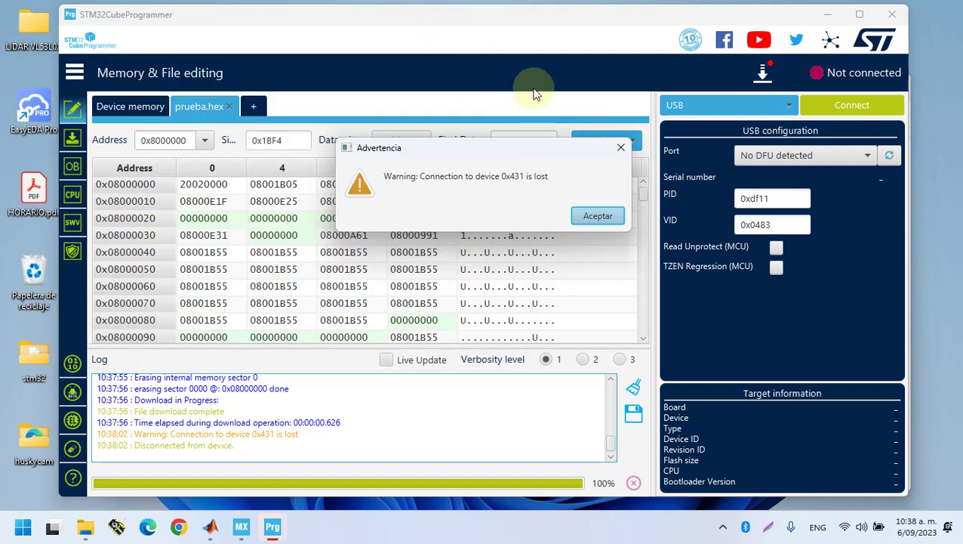
{"action": "left_click", "coordinate": [593, 213]}
{"action": "left_click", "coordinate": [828, 16]}
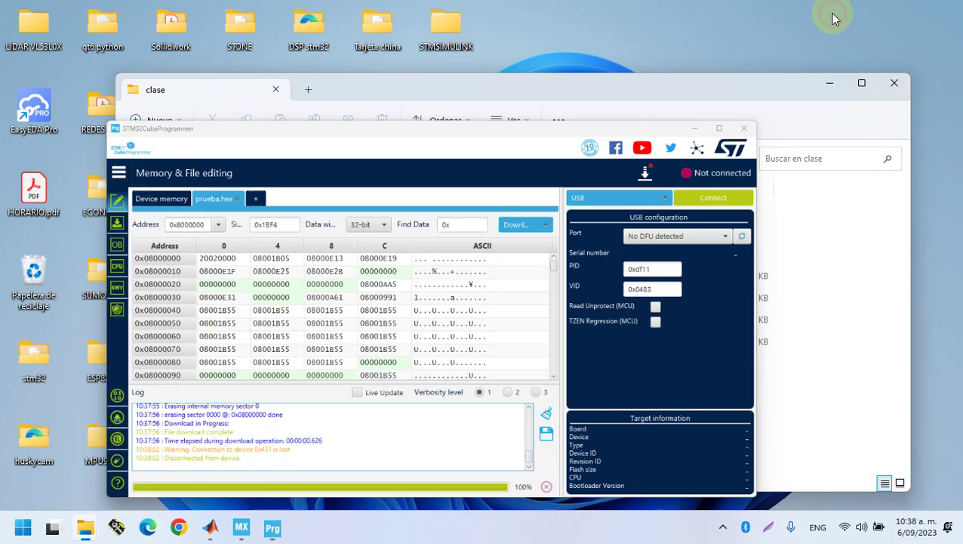
Switch to the prueba Simulink model, collapse the STM32F4xx Based Boards library and open the Digital Port Write block's source library, stm32f4xxblockslib
{"action": "mouse_move", "coordinate": [219, 531]}
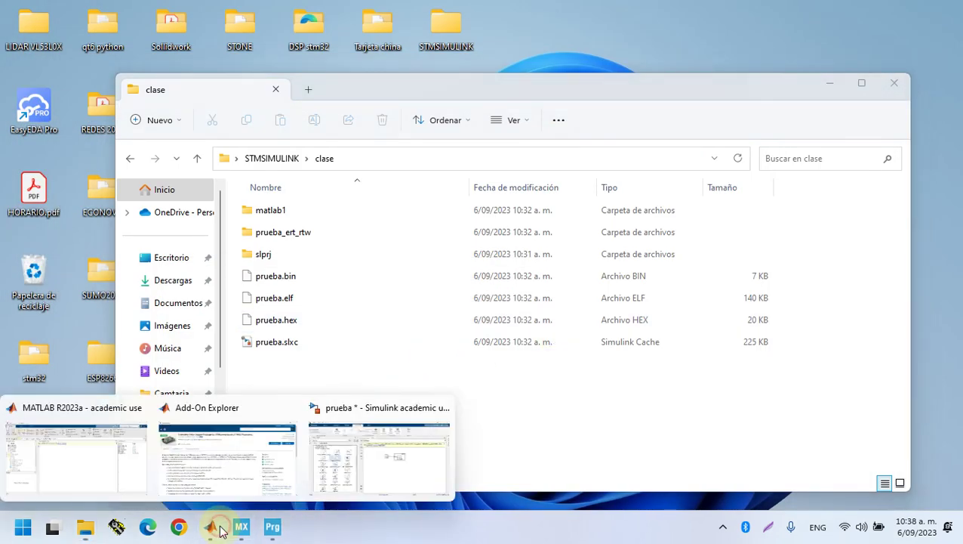
{"action": "left_click", "coordinate": [356, 460]}
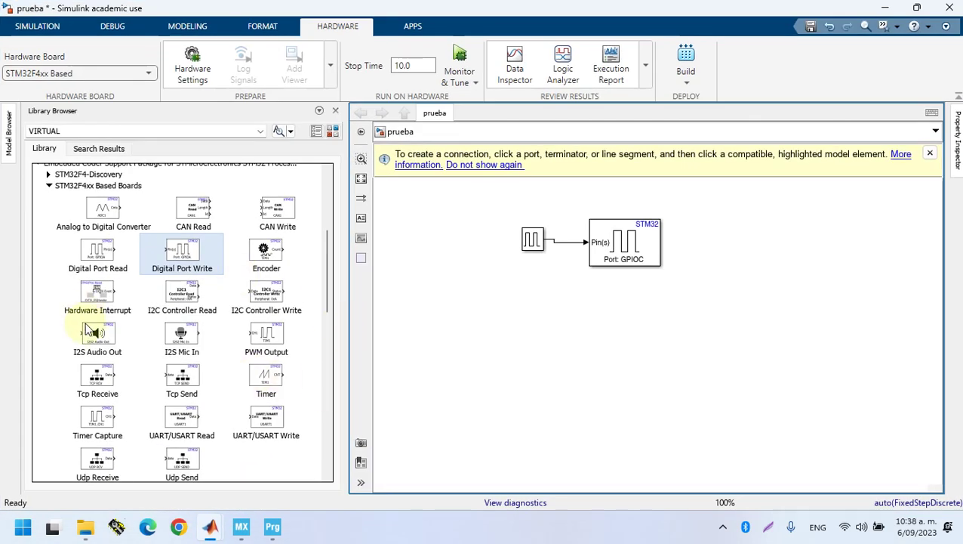
{"action": "left_click", "coordinate": [48, 185]}
{"action": "left_click", "coordinate": [605, 243]}
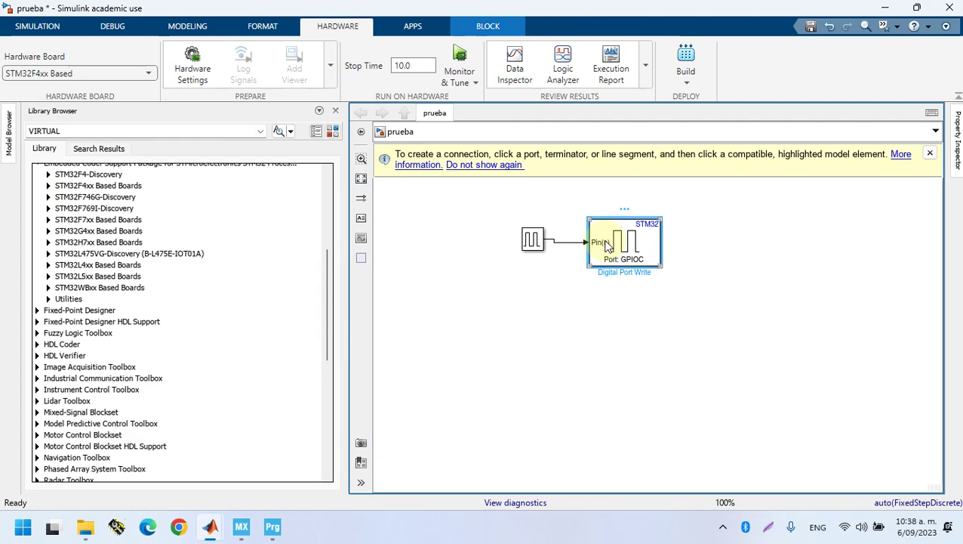
{"action": "double_click", "coordinate": [607, 246]}
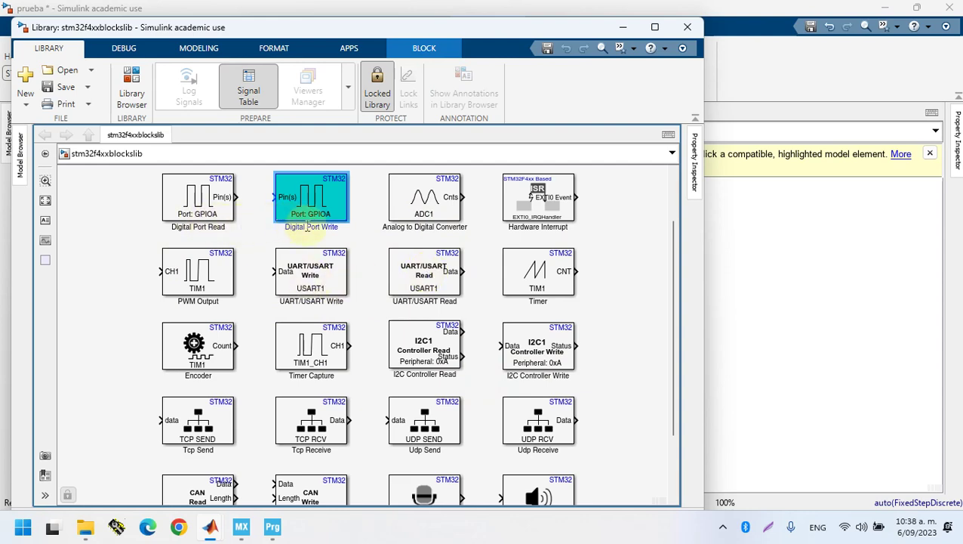
Add an Analog to Digital Converter block from stm32f4xxblockslib to the prueba model, placed below the pulse generator
{"action": "left_click_drag", "start_coordinate": [422, 197], "coordinate": [482, 363]}
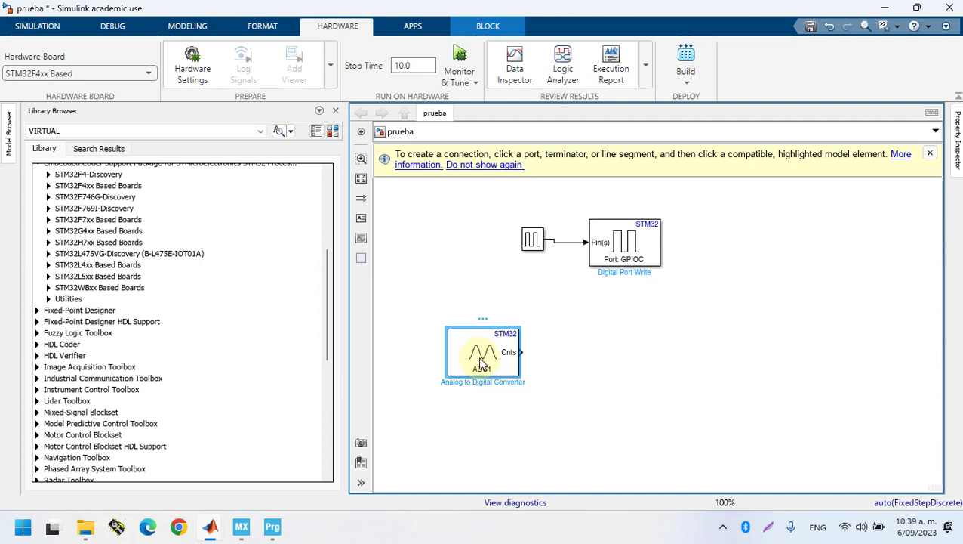
{"action": "left_click_drag", "start_coordinate": [480, 363], "coordinate": [507, 332]}
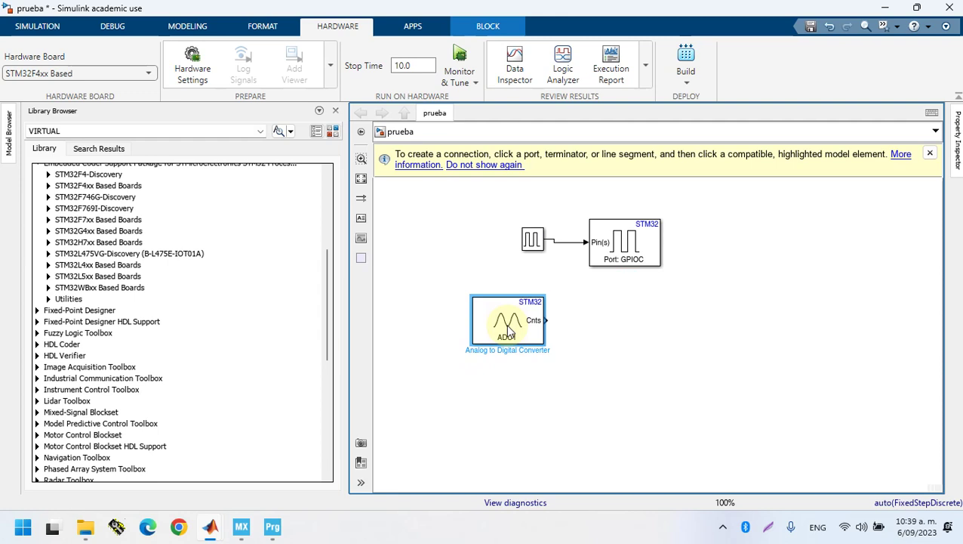
{"action": "left_click", "coordinate": [626, 388]}
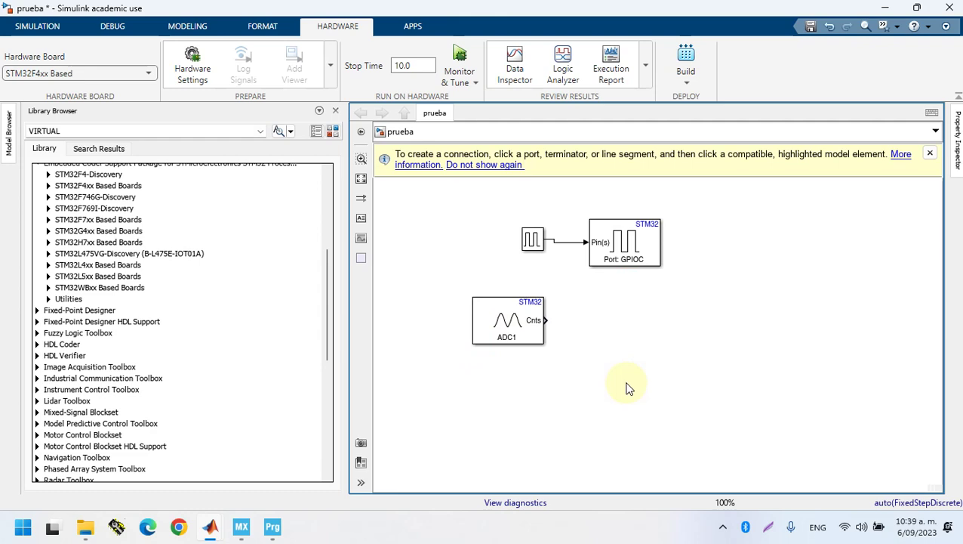
Switch to STM32CubeMX, set USART1 to Asynchronous mode and enable the USART1 global interrupt in matlab1.ioc
{"action": "left_click", "coordinate": [243, 526]}
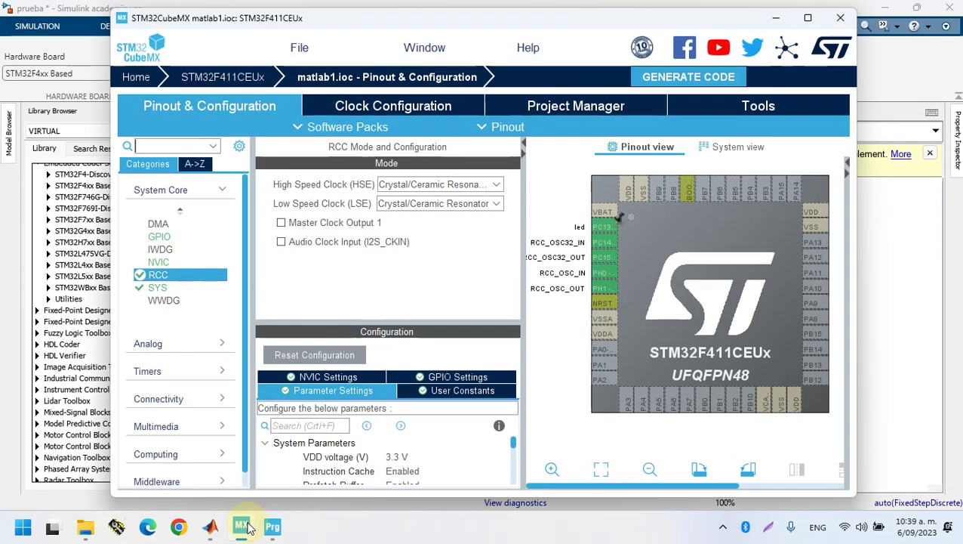
{"action": "left_click", "coordinate": [155, 399]}
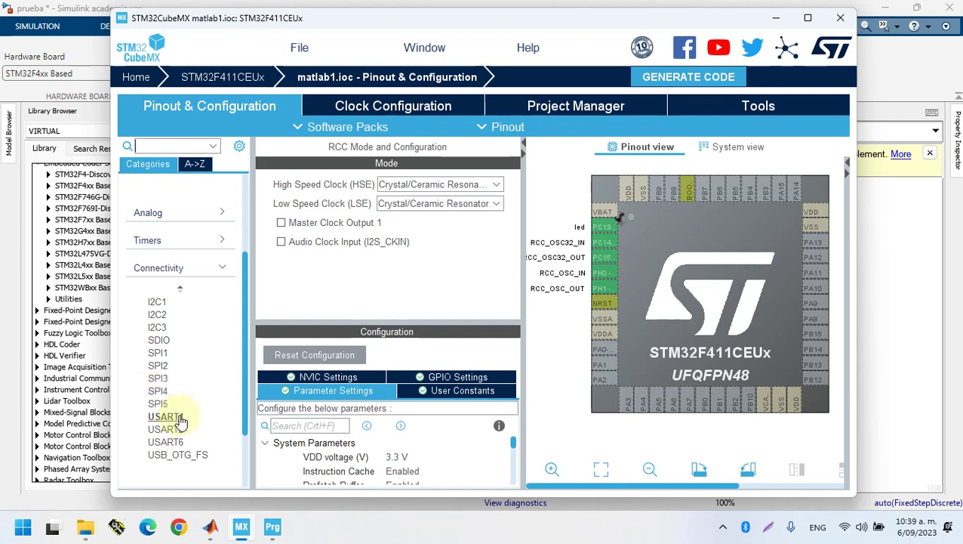
{"action": "left_click", "coordinate": [167, 417]}
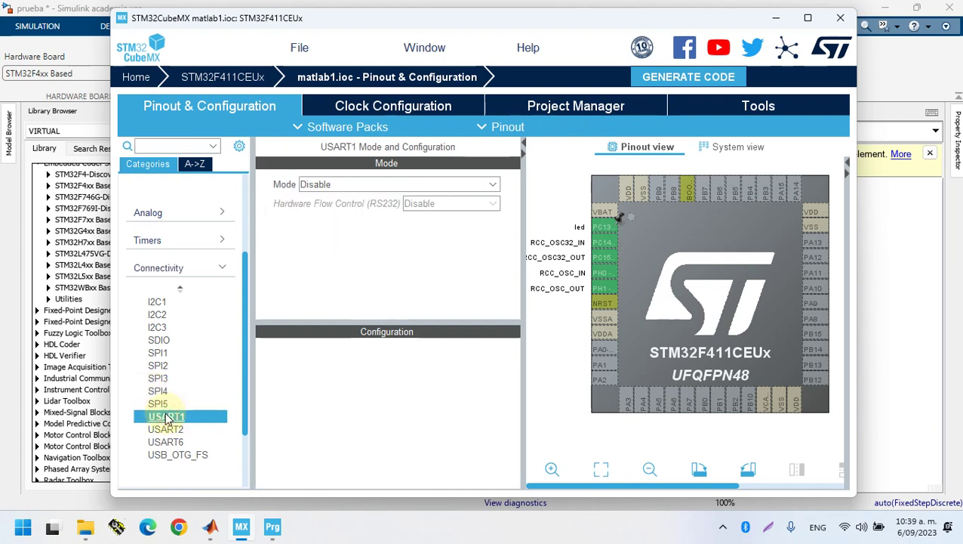
{"action": "left_click", "coordinate": [340, 186]}
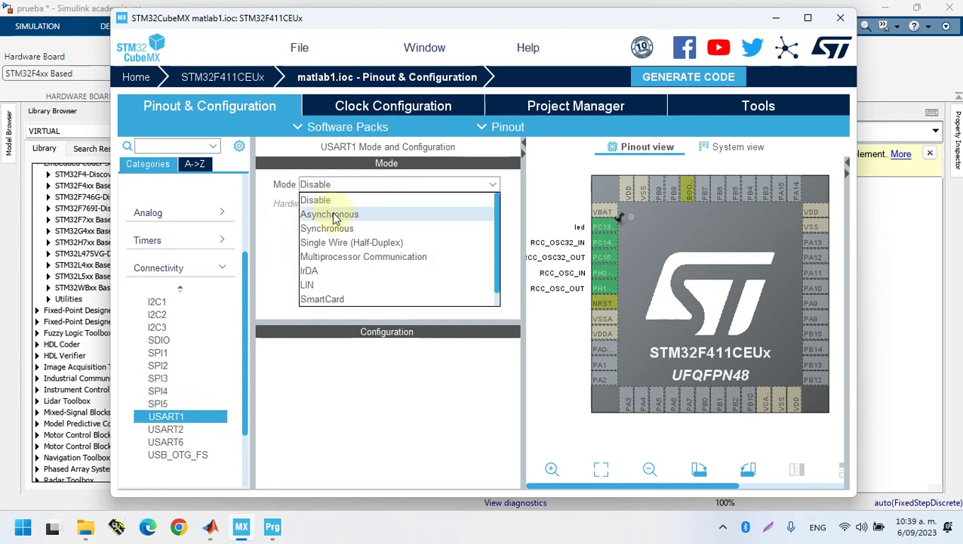
{"action": "left_click", "coordinate": [334, 214]}
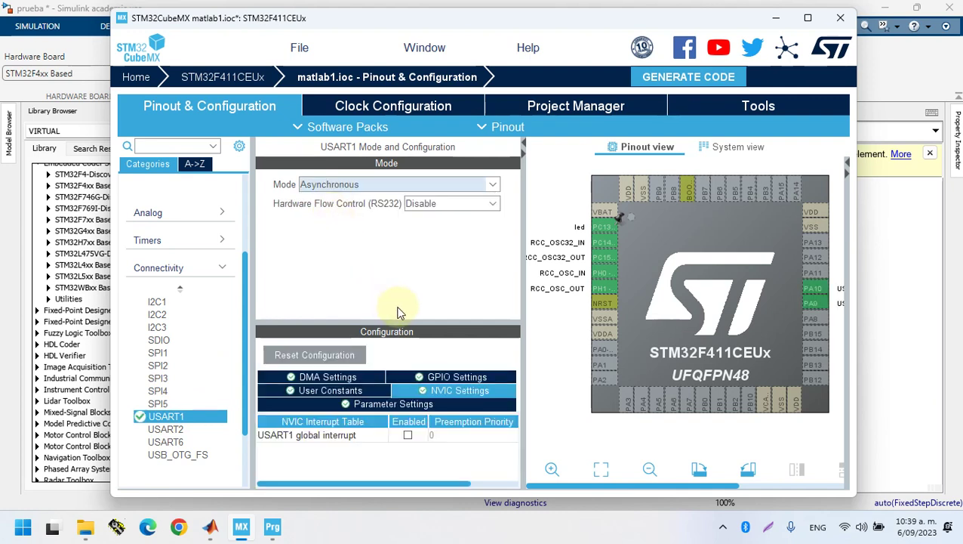
{"action": "left_click", "coordinate": [407, 436]}
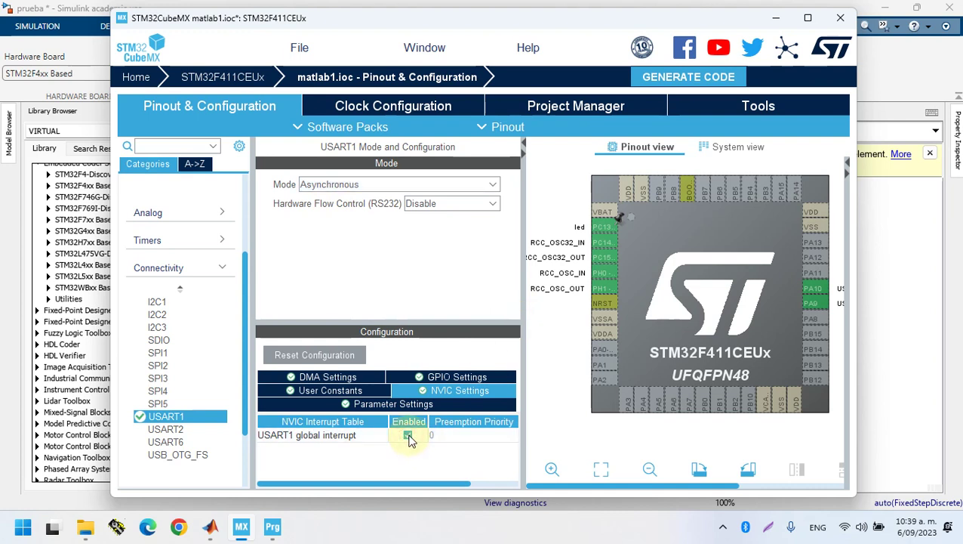
{"action": "left_click_drag", "start_coordinate": [645, 354], "coordinate": [570, 339]}
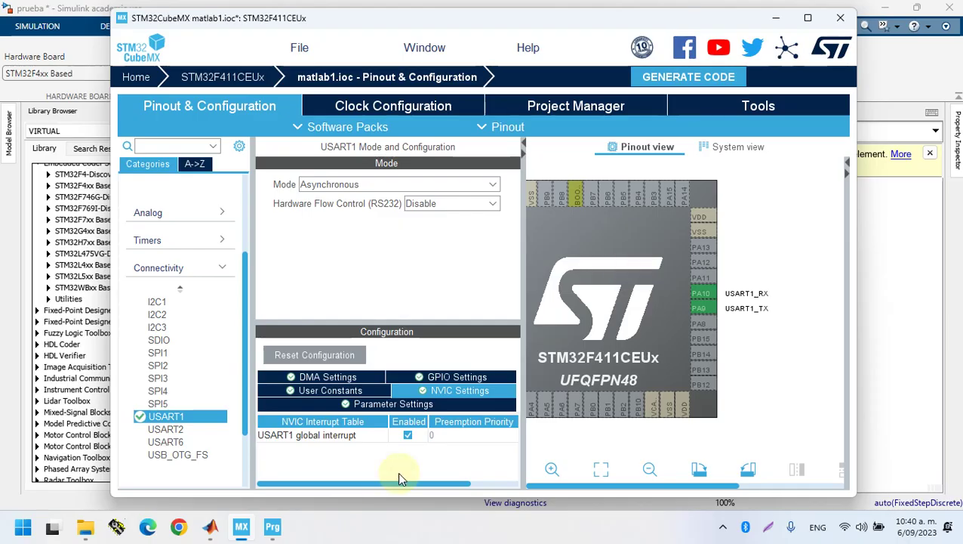
Switch to Chrome, search Google for "usb uart" and look through the converter results
{"action": "left_click", "coordinate": [178, 526]}
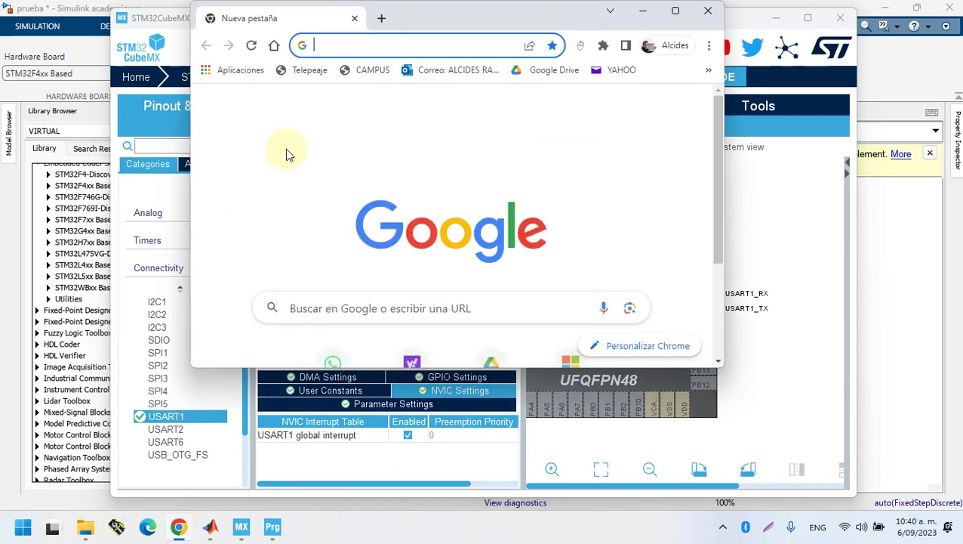
{"action": "type", "text": "u"}
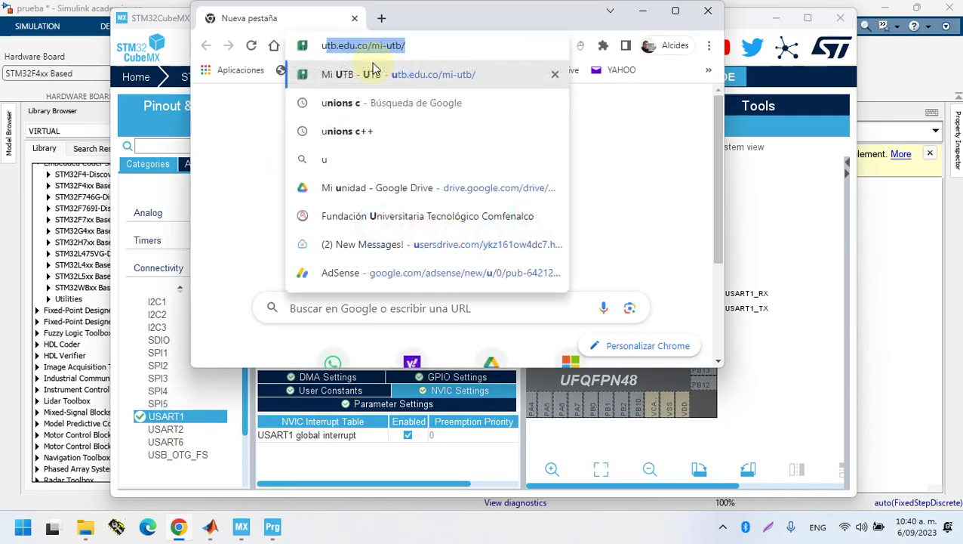
{"action": "type", "text": "sb uart"}
{"action": "key", "text": "Return"}
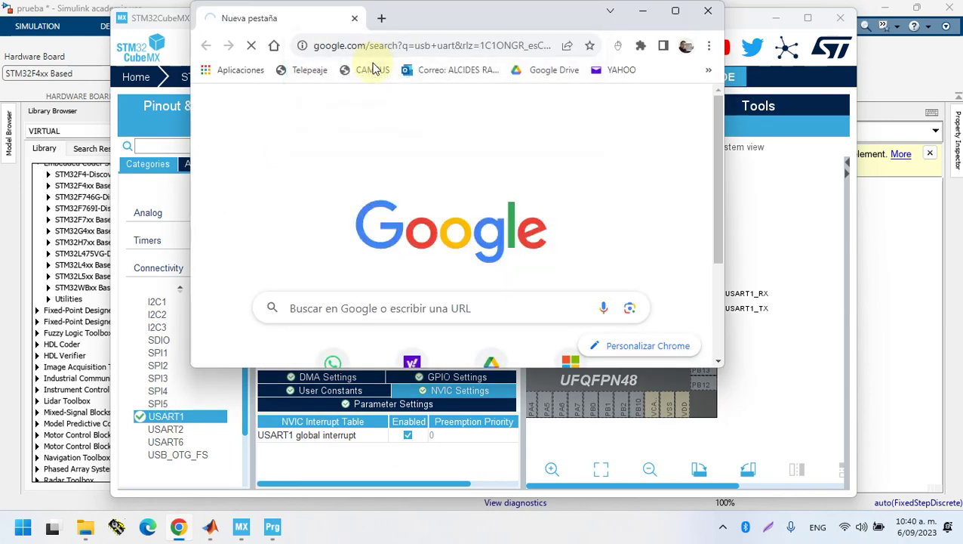
{"action": "left_click", "coordinate": [677, 13]}
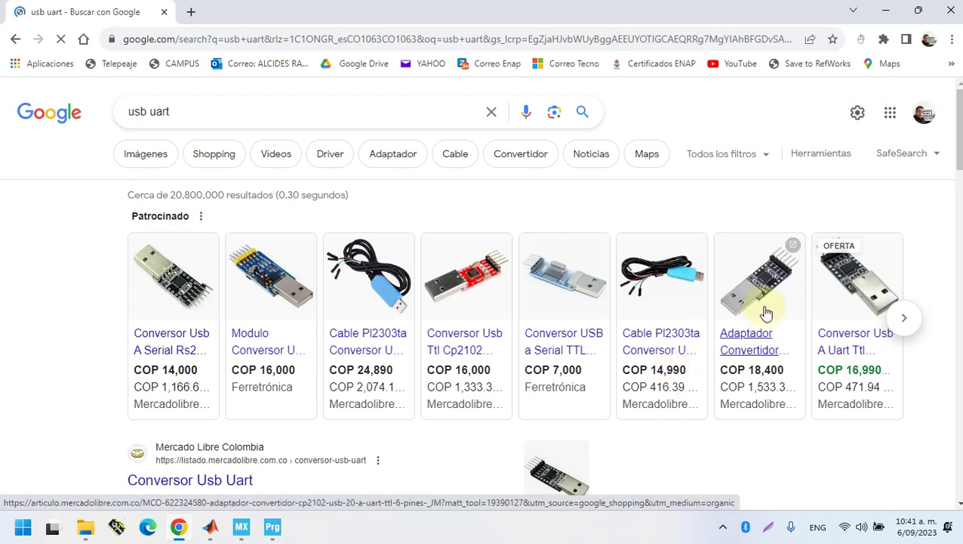
{"action": "mouse_move", "coordinate": [423, 344]}
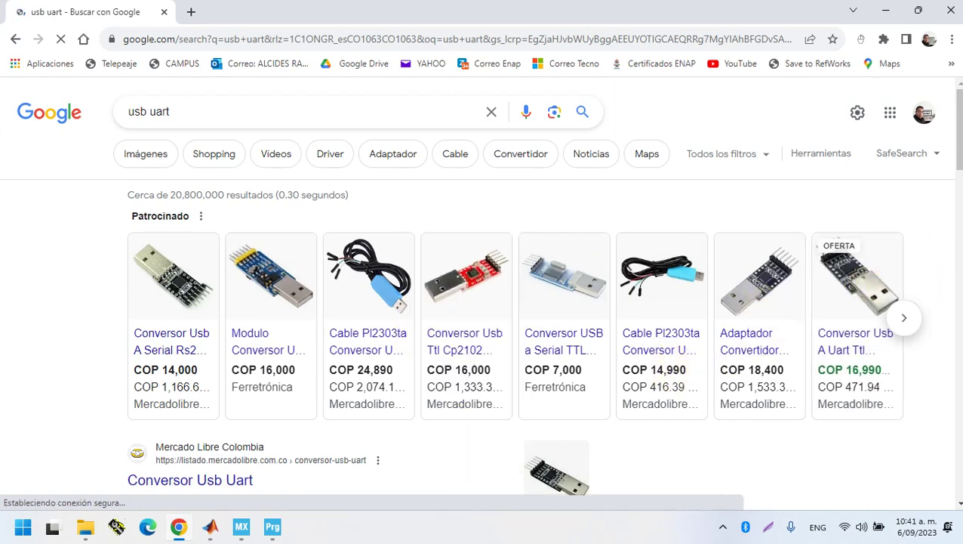
{"action": "scroll", "coordinate": [956, 151], "scroll_direction": "down", "scroll_amount": 3}
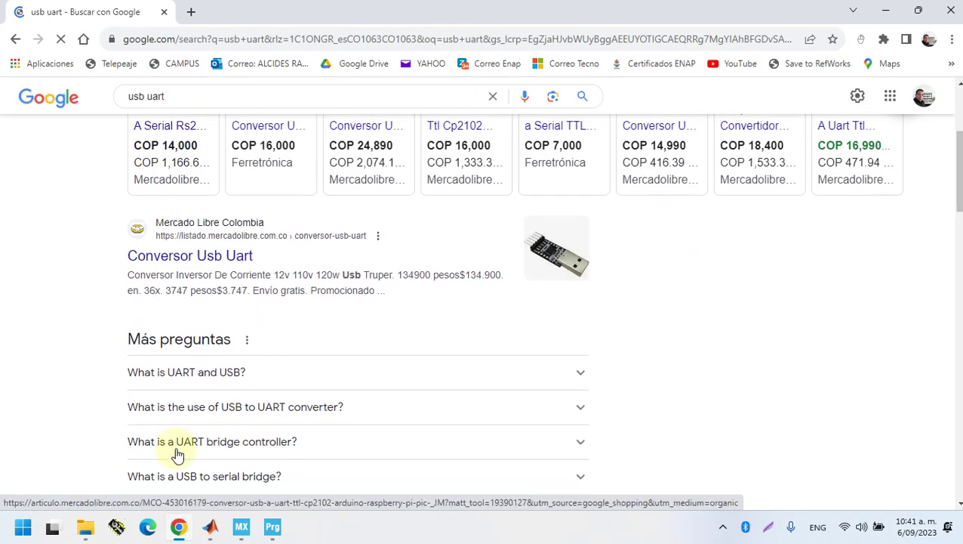
Open the Windows Device Manager, expand Puertos (COM y LPT) and select the USB-SERIAL CH340 (COM18) device
{"action": "right_click", "coordinate": [21, 527]}
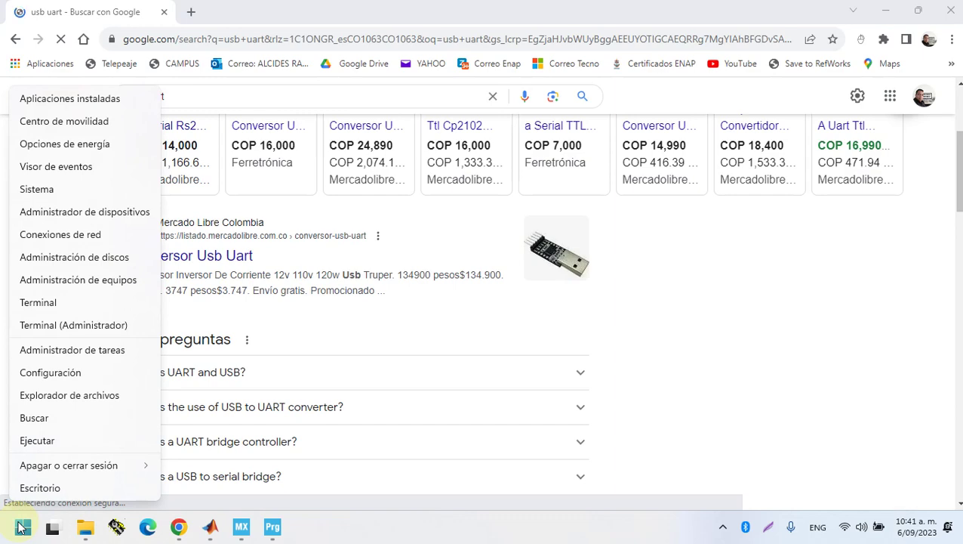
{"action": "left_click", "coordinate": [101, 214]}
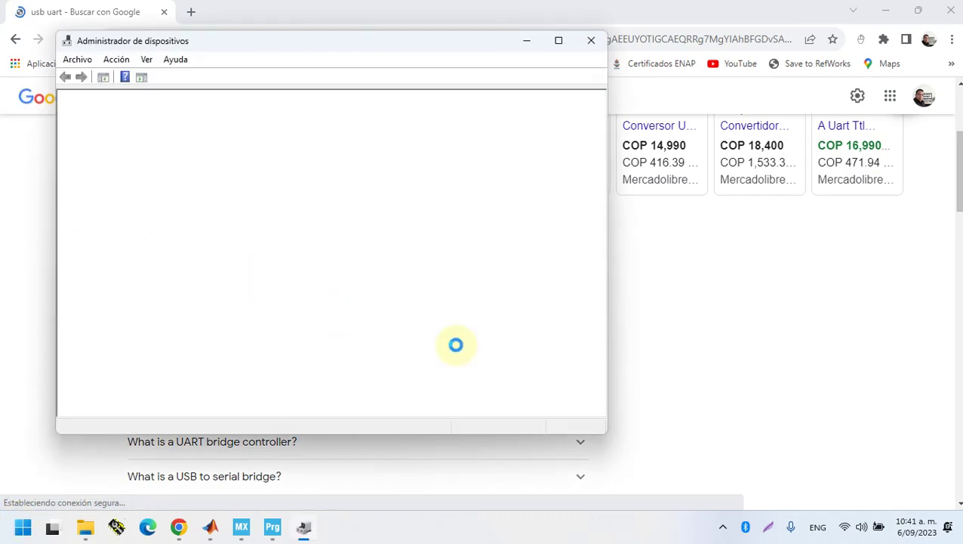
{"action": "left_click_drag", "start_coordinate": [598, 344], "coordinate": [598, 416]}
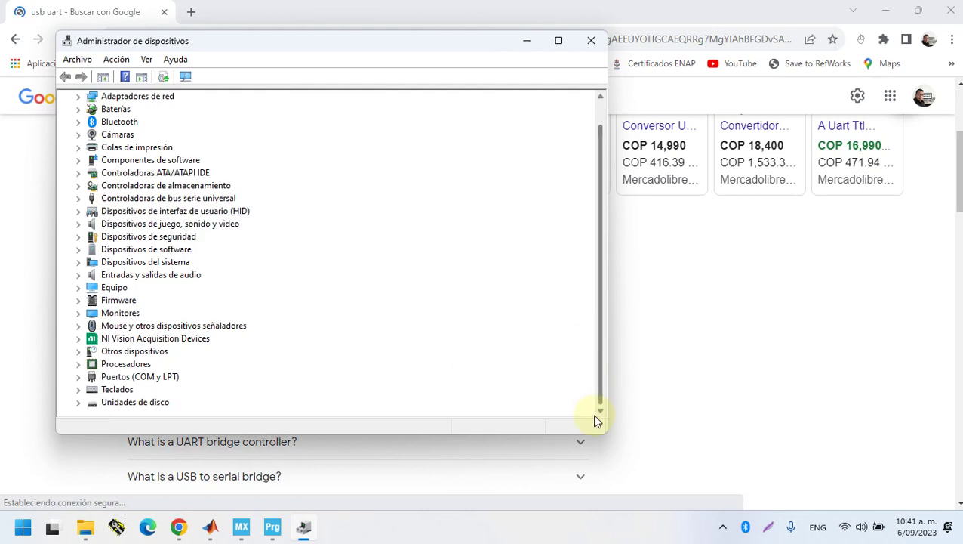
{"action": "double_click", "coordinate": [169, 375]}
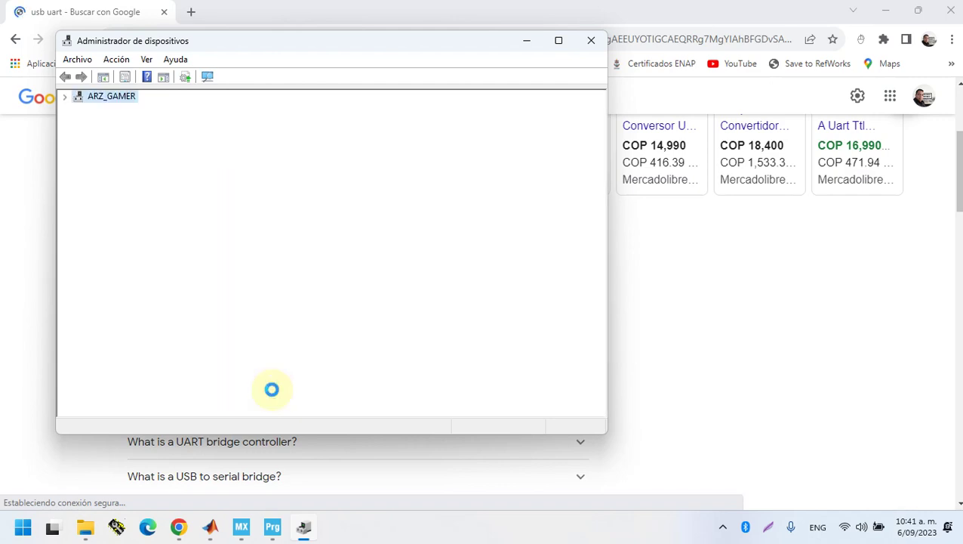
{"action": "scroll", "coordinate": [604, 381], "scroll_direction": "down", "scroll_amount": 2}
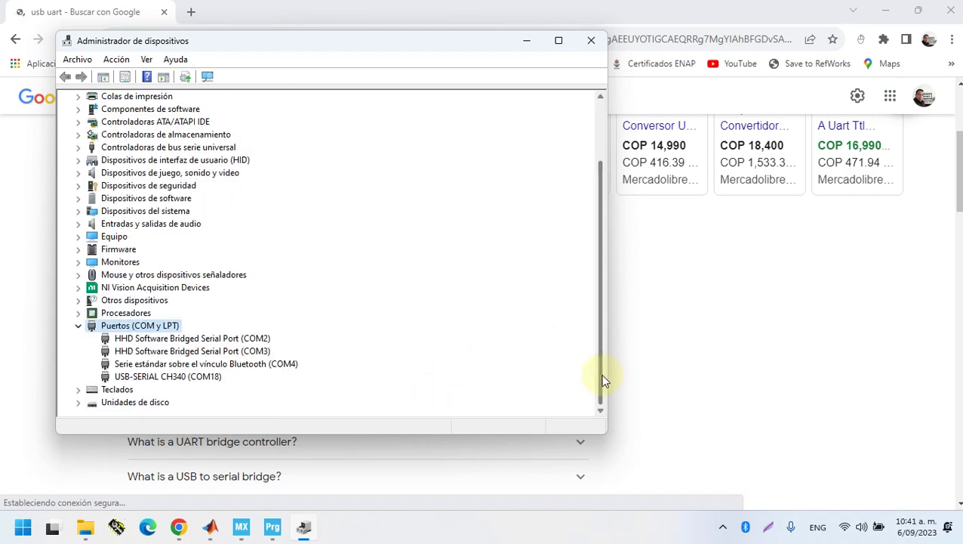
{"action": "left_click", "coordinate": [199, 377]}
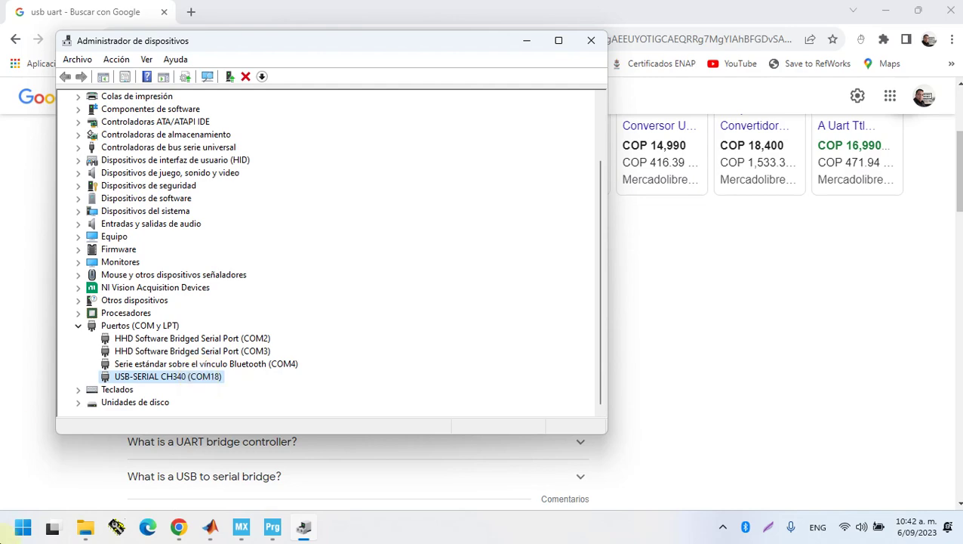
Switch to STM32CubeProgrammer, set the connection interface to UART and choose COM18 as the port
{"action": "left_click", "coordinate": [270, 528]}
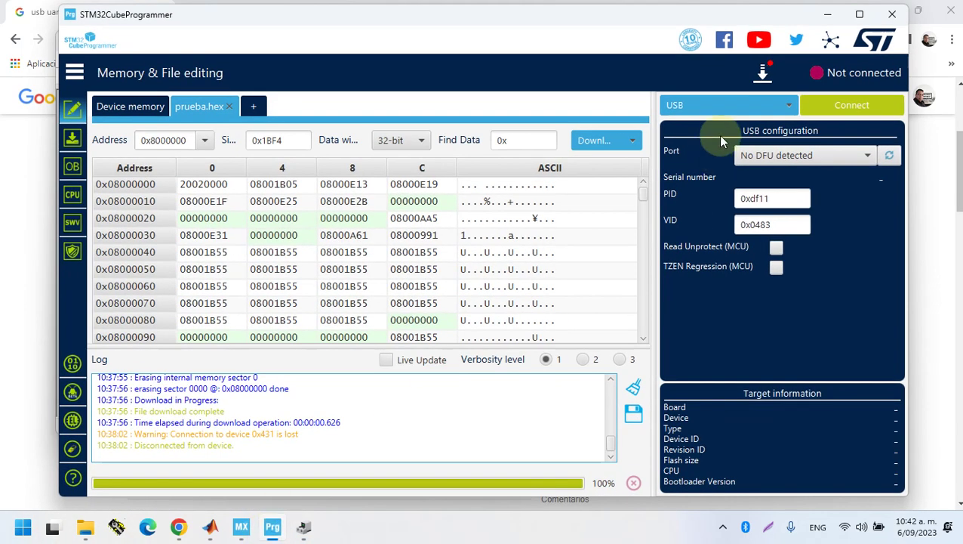
{"action": "left_click", "coordinate": [729, 107]}
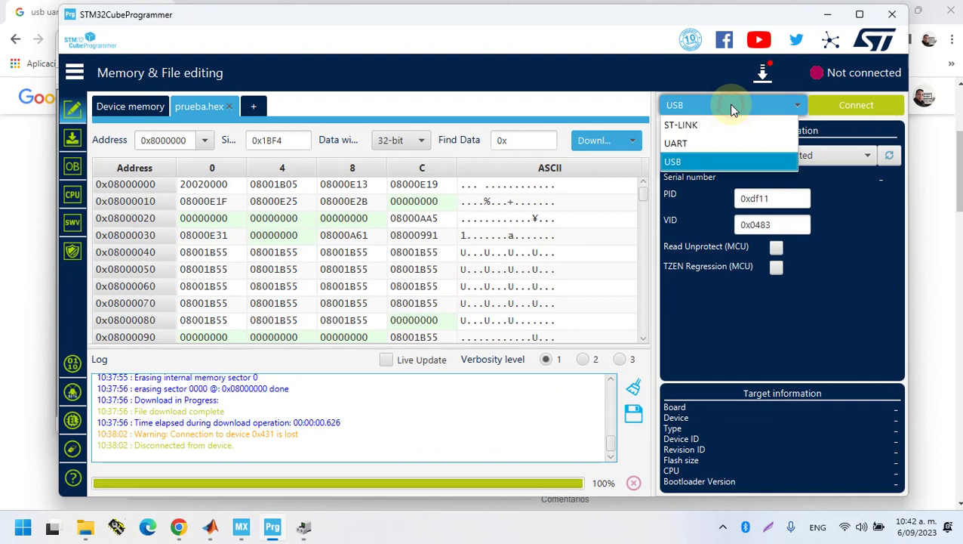
{"action": "left_click", "coordinate": [688, 142]}
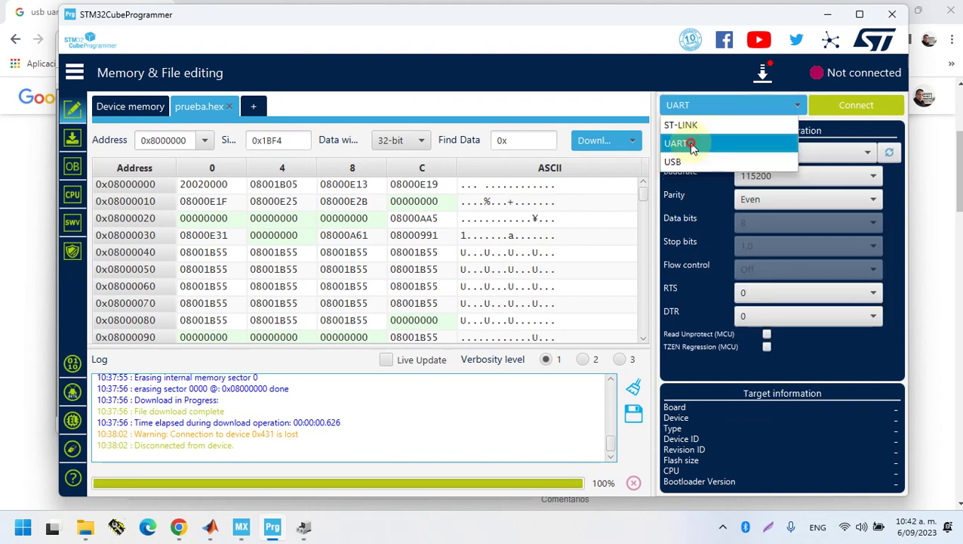
{"action": "left_click", "coordinate": [868, 151]}
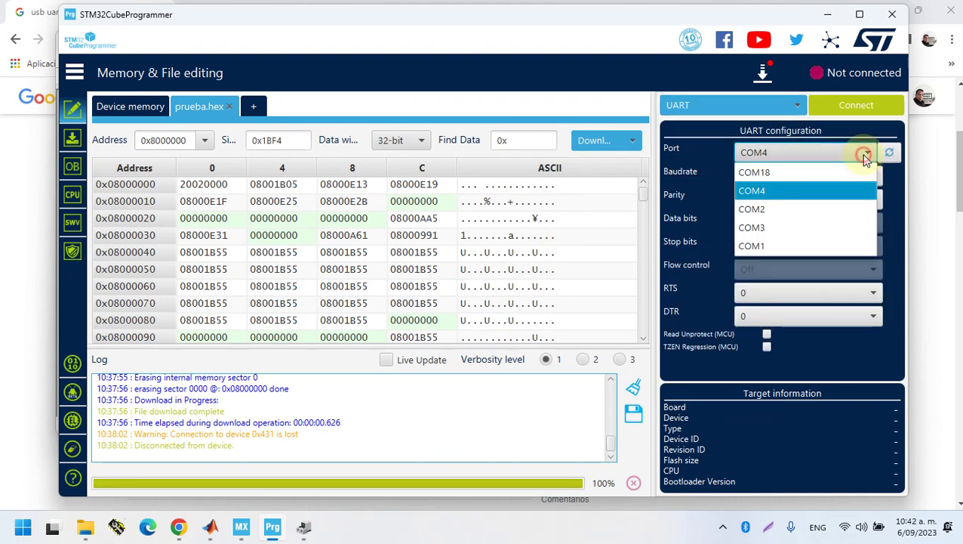
{"action": "left_click", "coordinate": [789, 173]}
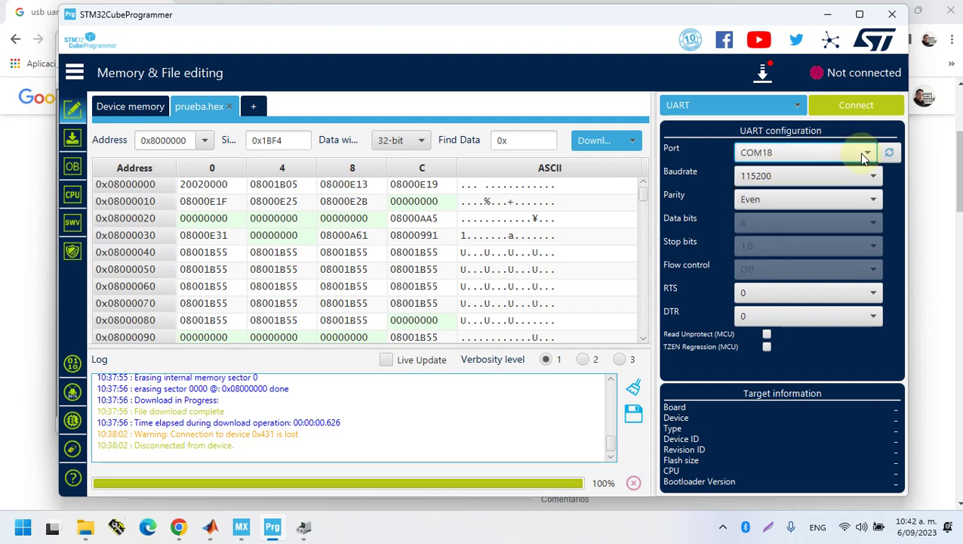
Try to connect to the board over UART on COM18, refreshing the port and retrying the connection
{"action": "left_click", "coordinate": [877, 106]}
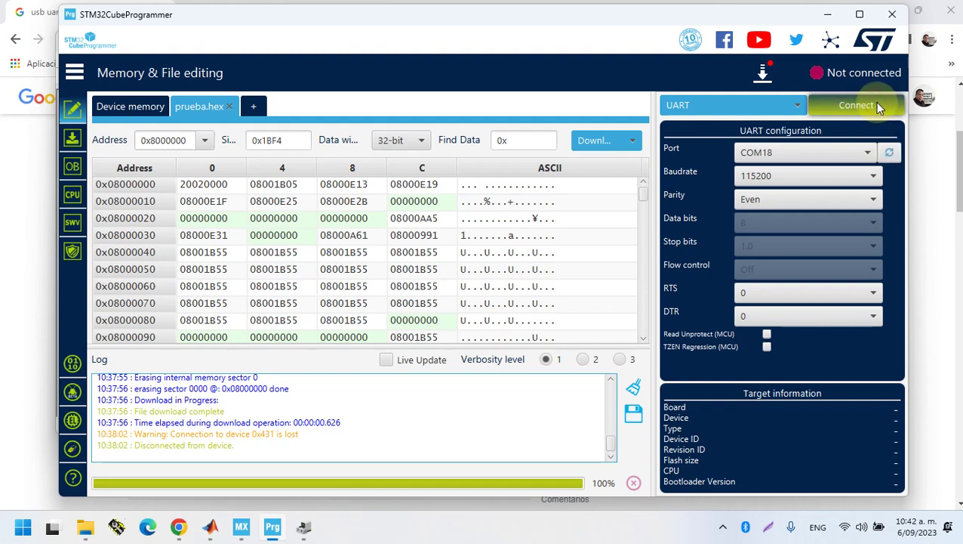
{"action": "left_click", "coordinate": [600, 218]}
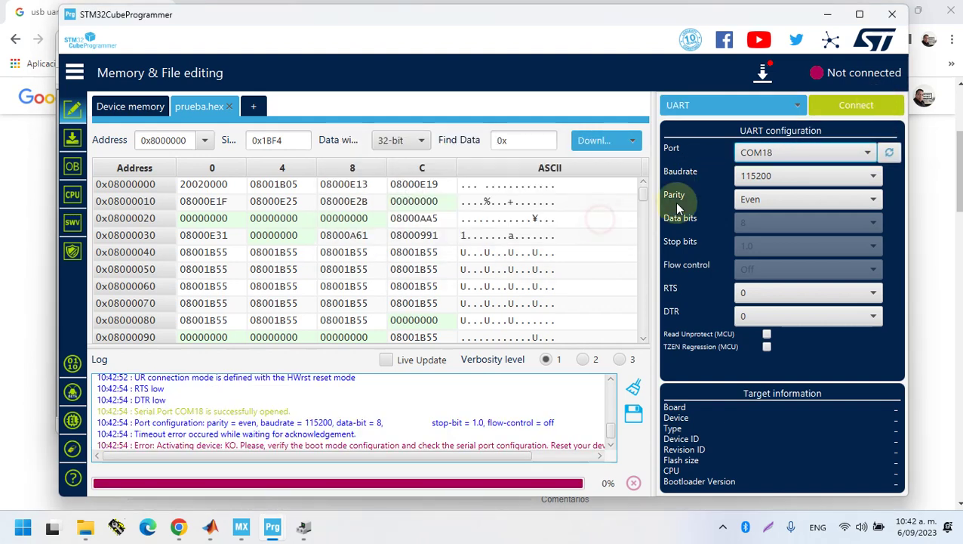
{"action": "left_click", "coordinate": [891, 153]}
{"action": "left_click", "coordinate": [880, 107]}
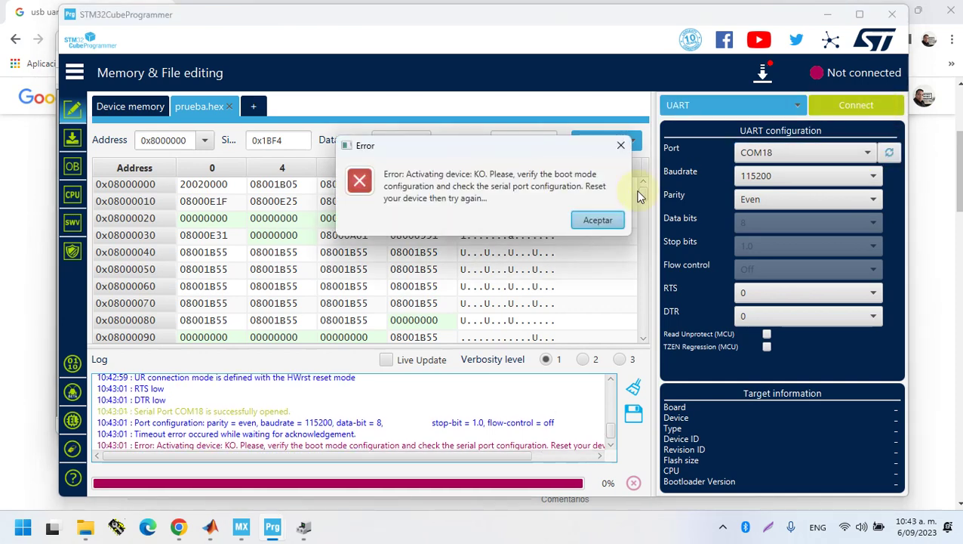
{"action": "left_click", "coordinate": [612, 217]}
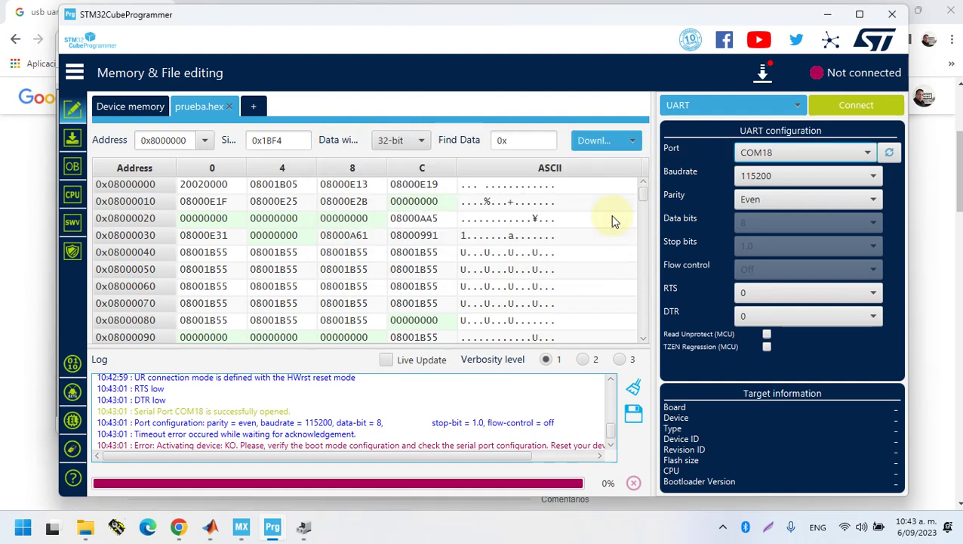
{"action": "left_click", "coordinate": [856, 155]}
{"action": "left_click", "coordinate": [875, 107]}
{"action": "left_click", "coordinate": [872, 104]}
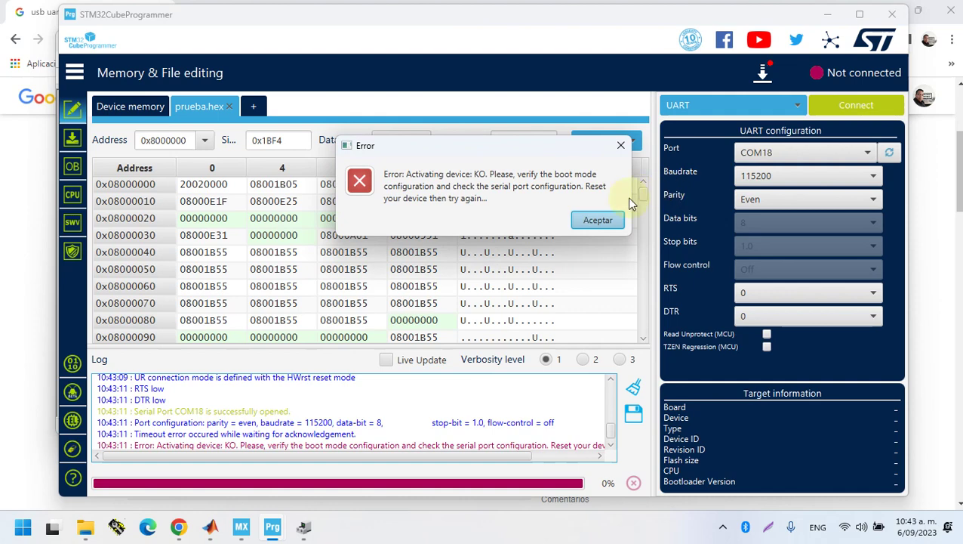
{"action": "left_click", "coordinate": [596, 221]}
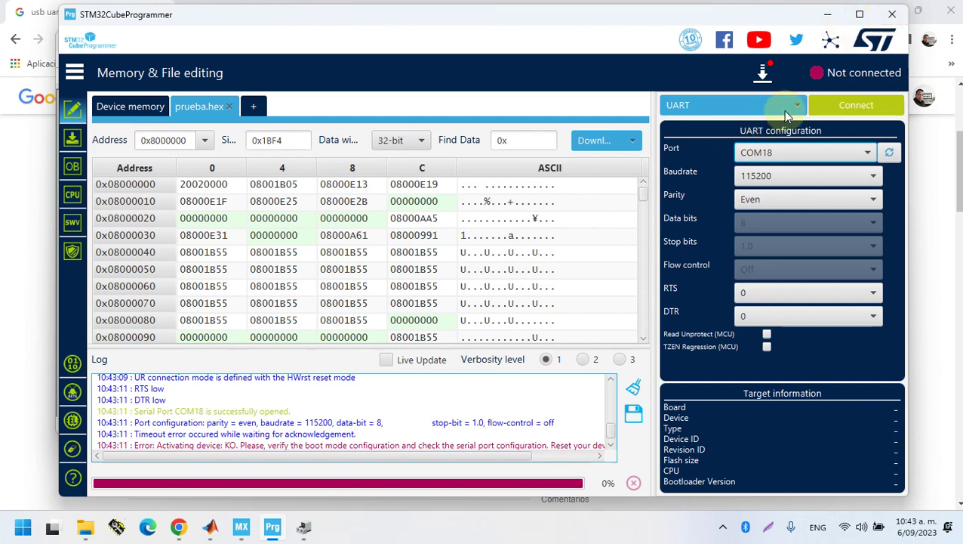
Close STM32CubeProgrammer, launch it again and set its connection interface to USB
{"action": "left_click", "coordinate": [888, 15]}
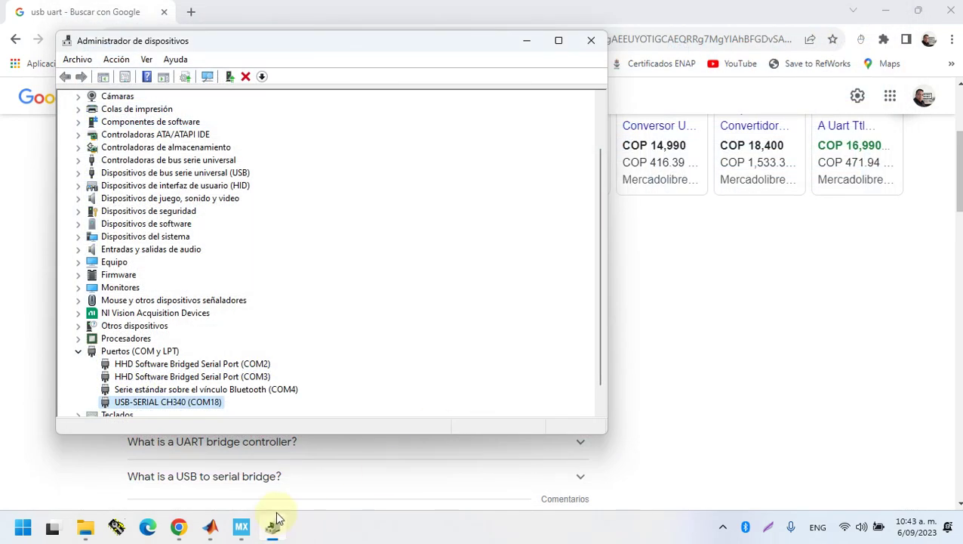
{"action": "key", "text": "super"}
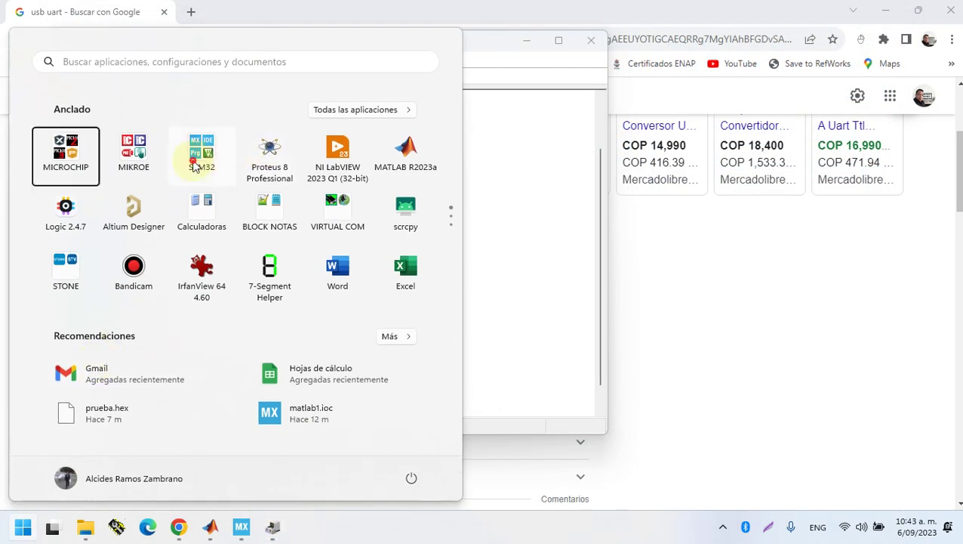
{"action": "left_click", "coordinate": [202, 151]}
{"action": "left_click", "coordinate": [270, 231]}
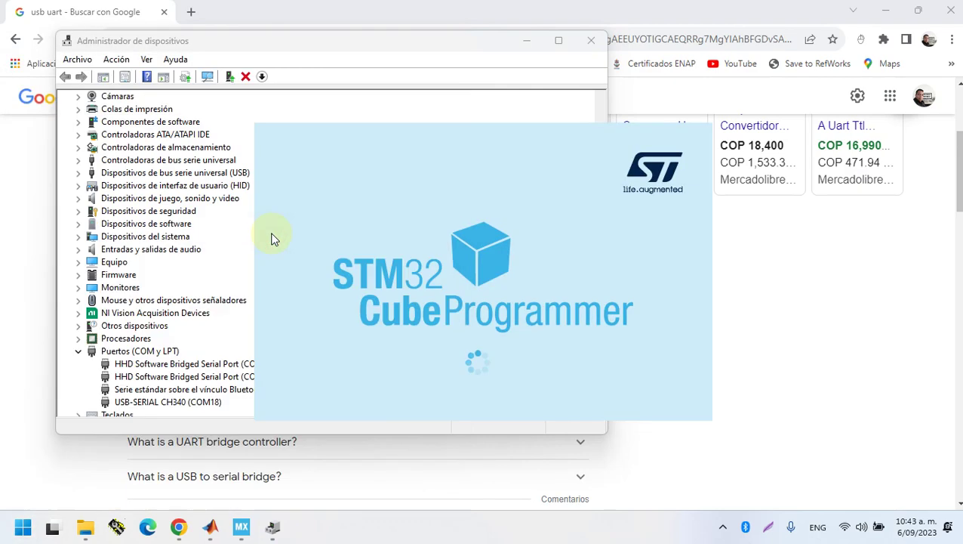
{"action": "mouse_move", "coordinate": [217, 531]}
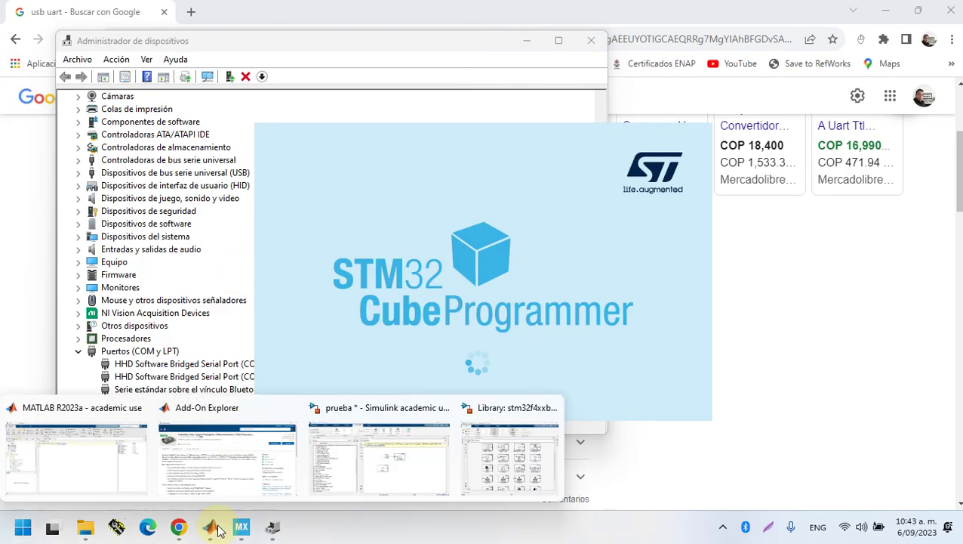
{"action": "left_click", "coordinate": [422, 467]}
{"action": "left_click", "coordinate": [503, 333]}
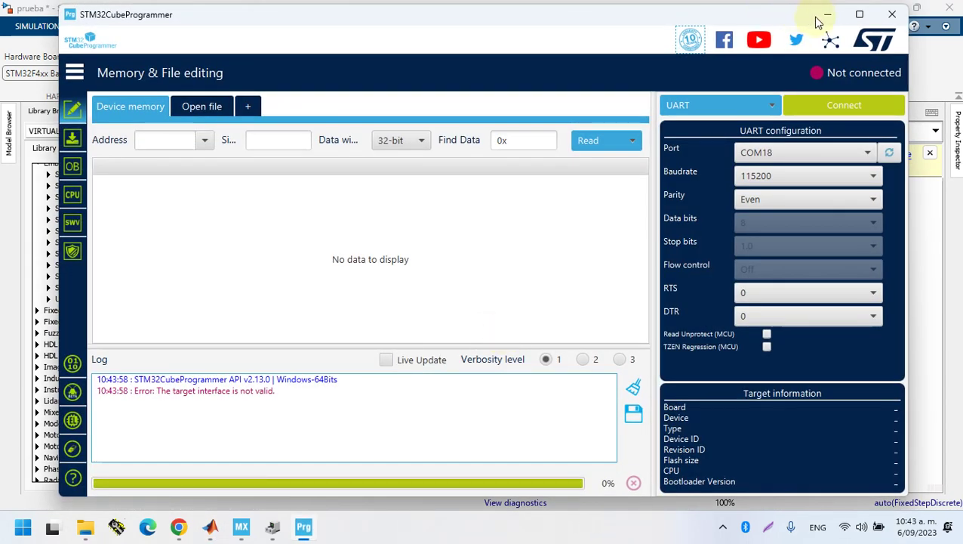
{"action": "left_click", "coordinate": [729, 106]}
{"action": "left_click", "coordinate": [702, 161]}
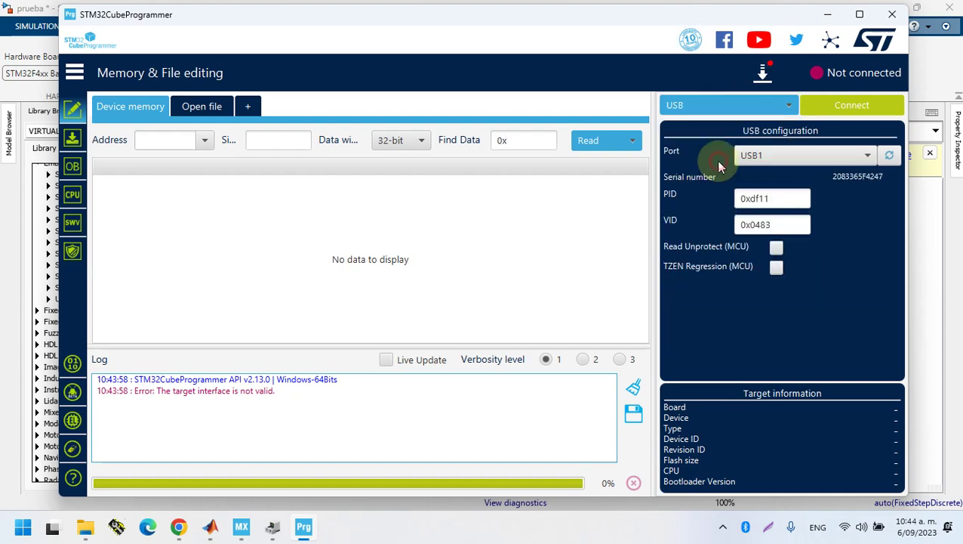
Return to the prueba model and add a UART/USART Write block from stm32f4xxblockslib, placed to the right of the Analog to Digital Converter
{"action": "left_click", "coordinate": [826, 21]}
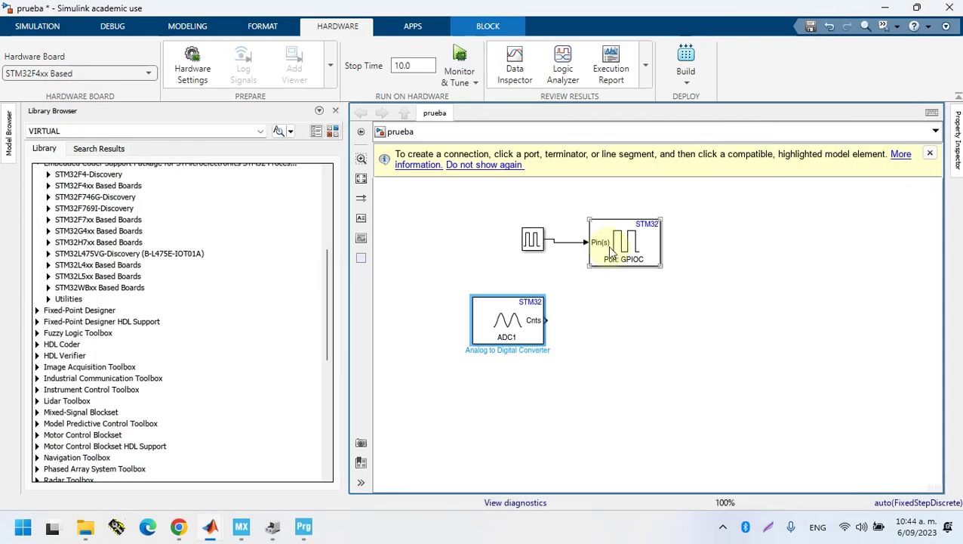
{"action": "left_click", "coordinate": [539, 304]}
{"action": "key", "text": "ctrl+l"}
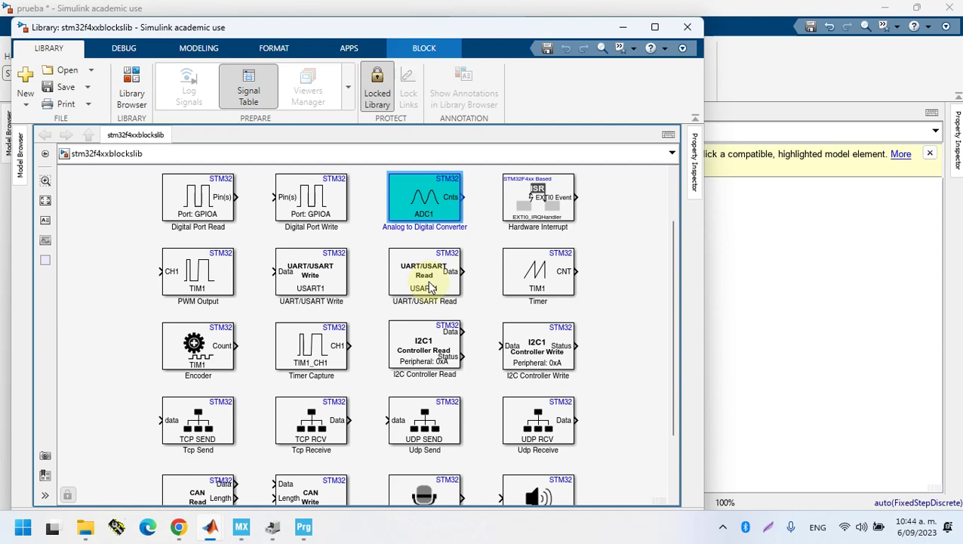
{"action": "left_click_drag", "start_coordinate": [316, 291], "coordinate": [699, 342]}
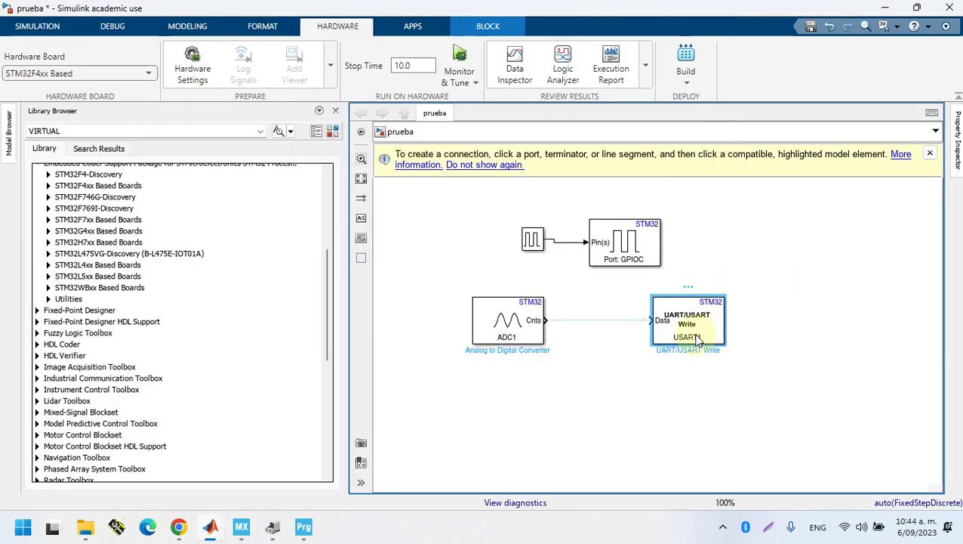
{"action": "left_click", "coordinate": [819, 311]}
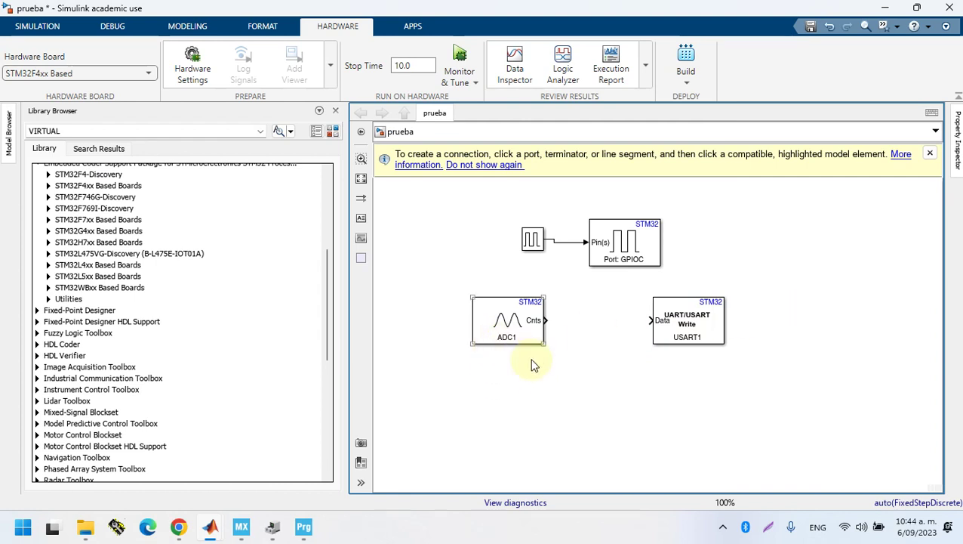
Search for blocks matching "data" in the prueba model, below the ADC1 and UART/USART Write blocks
{"action": "double_click", "coordinate": [604, 388]}
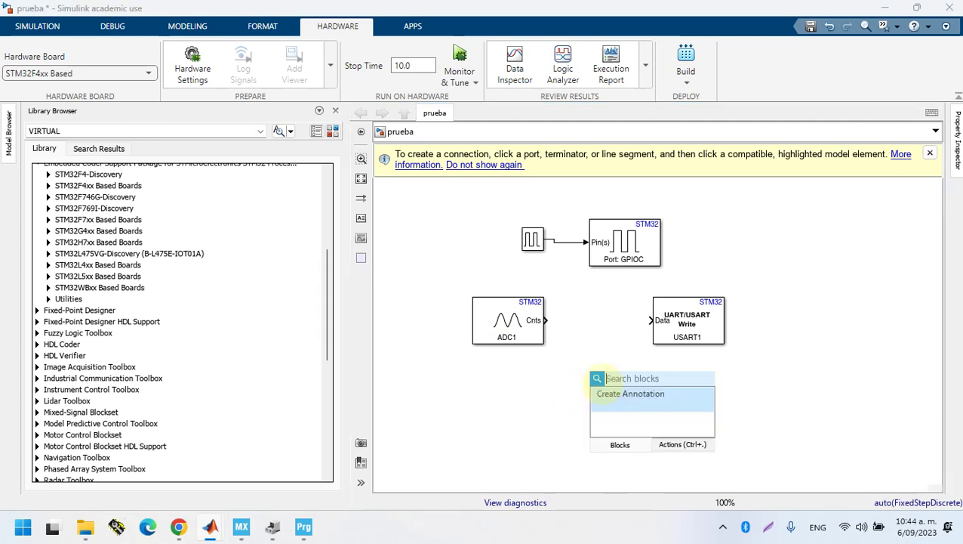
{"action": "type", "text": "data"}
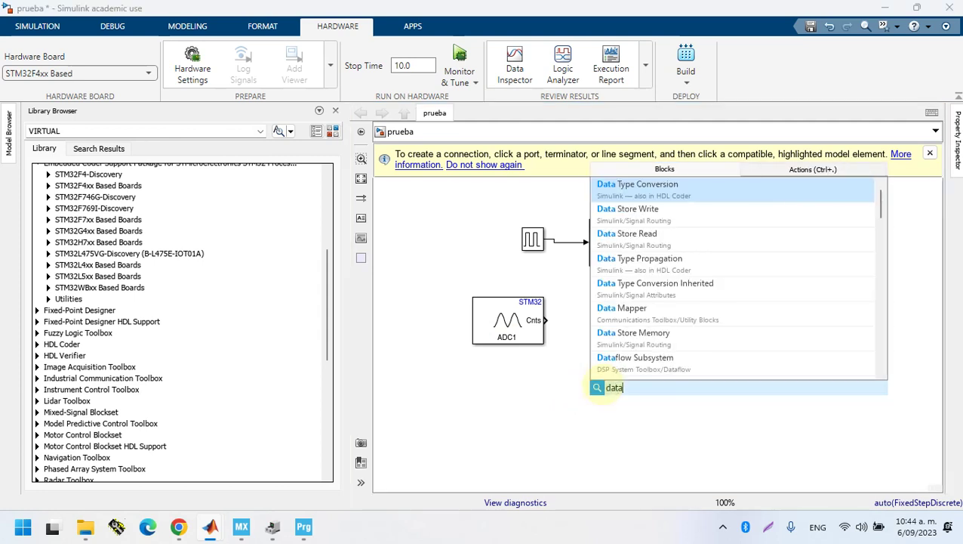
Insert a Data Type Conversion block between the ADC1 and USART1 blocks and connect the ADC1 output to its input
{"action": "left_click", "coordinate": [671, 193]}
{"action": "left_click_drag", "start_coordinate": [611, 396], "coordinate": [608, 322]}
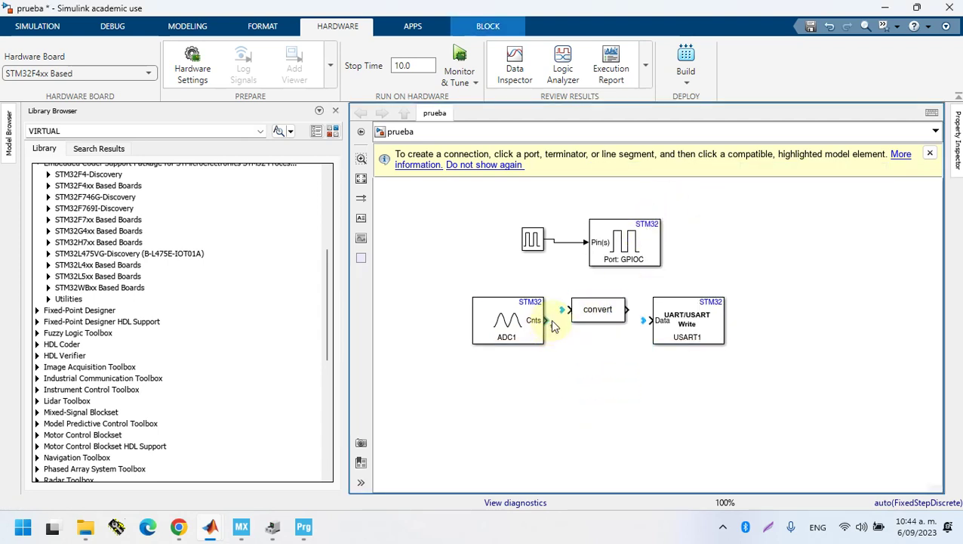
{"action": "left_click", "coordinate": [545, 323]}
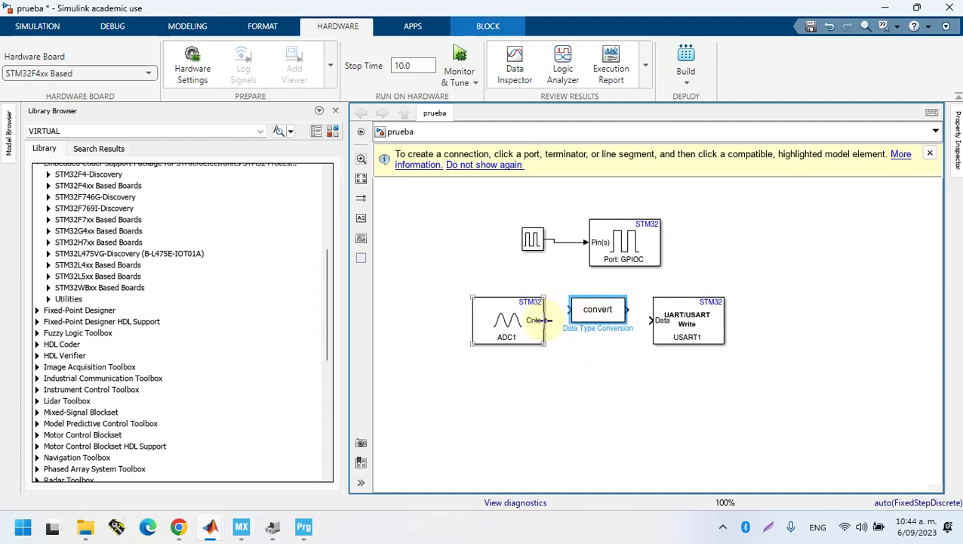
{"action": "left_click", "coordinate": [545, 321]}
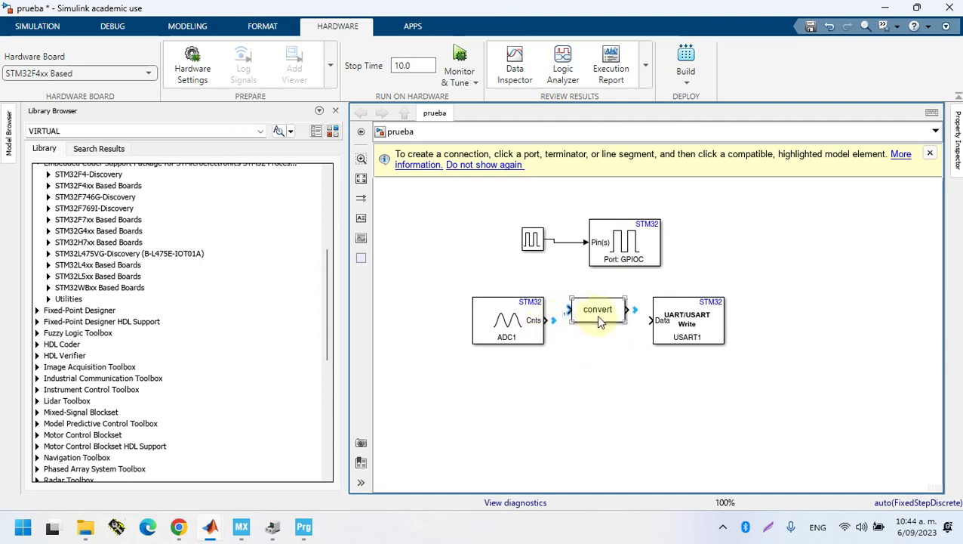
{"action": "left_click_drag", "start_coordinate": [540, 321], "coordinate": [566, 312]}
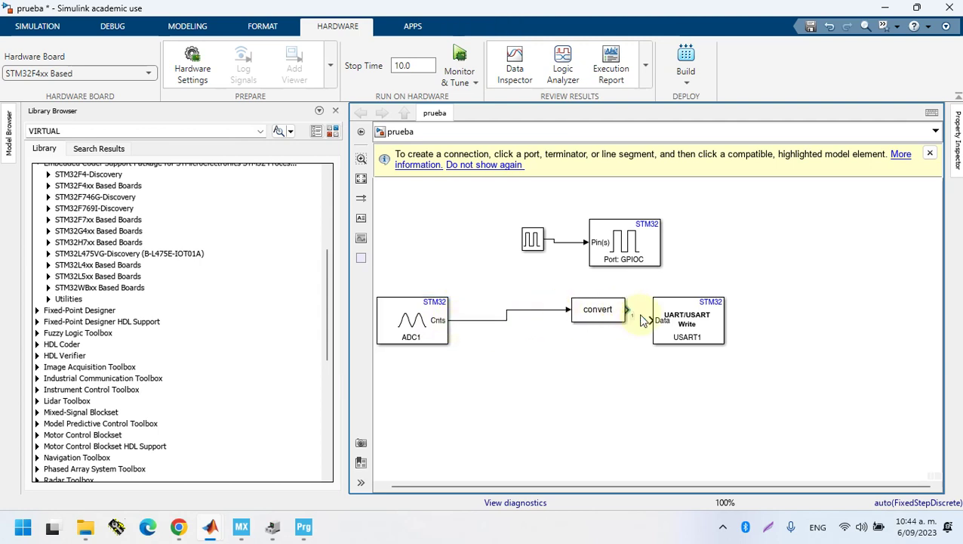
Connect the conversion block's output to the UART/USART Write block's Data input, spacing the blocks out and straightening the ADC1 line
{"action": "left_click_drag", "start_coordinate": [649, 320], "coordinate": [654, 322]}
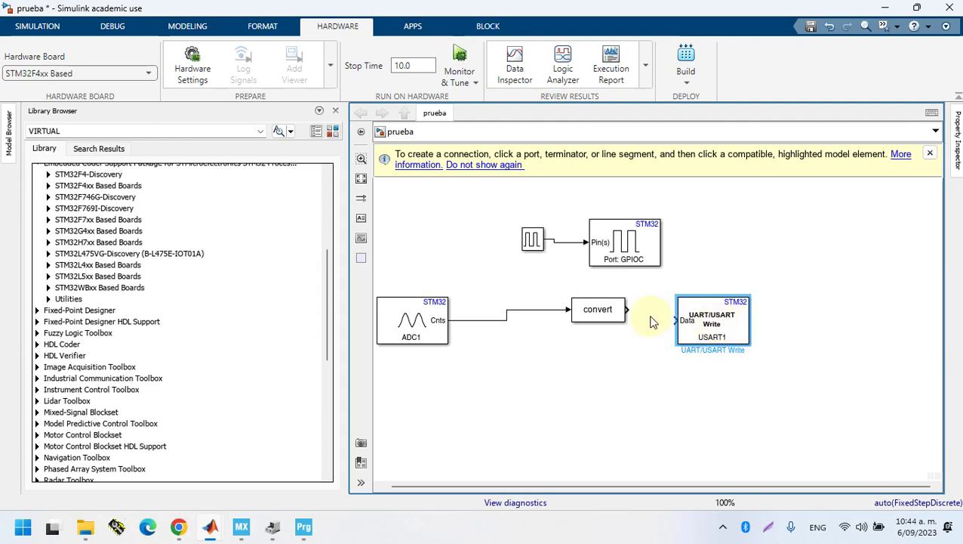
{"action": "left_click", "coordinate": [654, 322]}
{"action": "left_click", "coordinate": [671, 320]}
{"action": "left_click", "coordinate": [671, 321]}
{"action": "left_click_drag", "start_coordinate": [640, 317], "coordinate": [667, 322]}
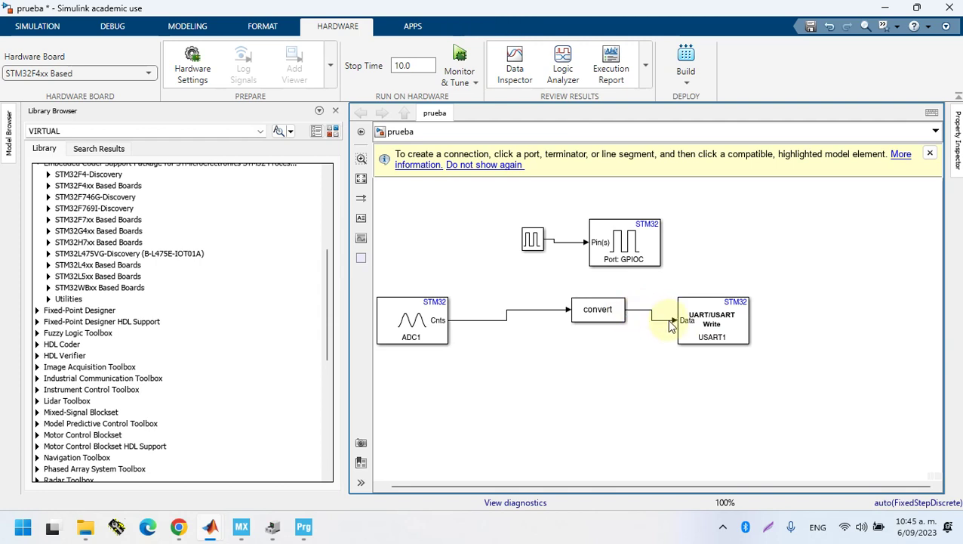
{"action": "left_click_drag", "start_coordinate": [436, 318], "coordinate": [470, 304]}
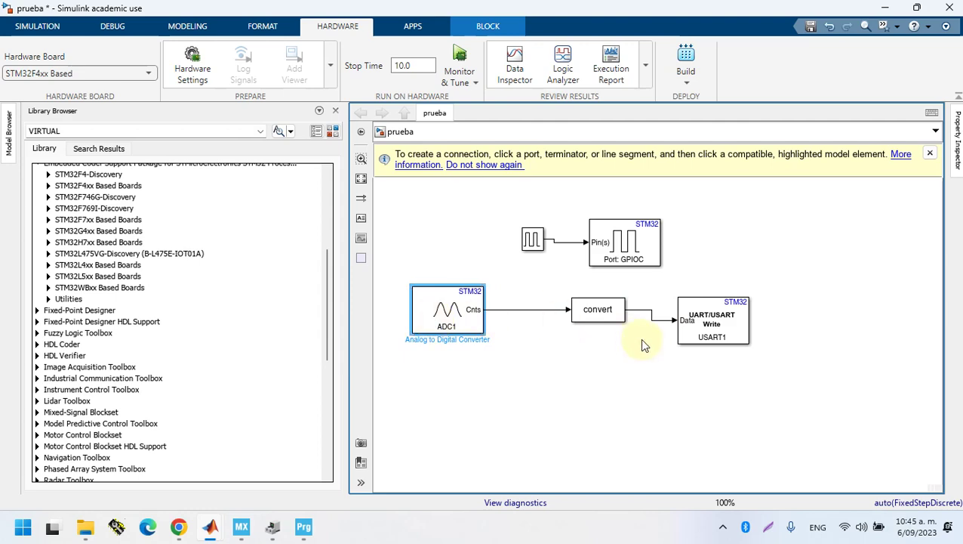
Confirm USART1 as the UART/USART Write block's module, and build the model and read its diagnostics
{"action": "double_click", "coordinate": [709, 326]}
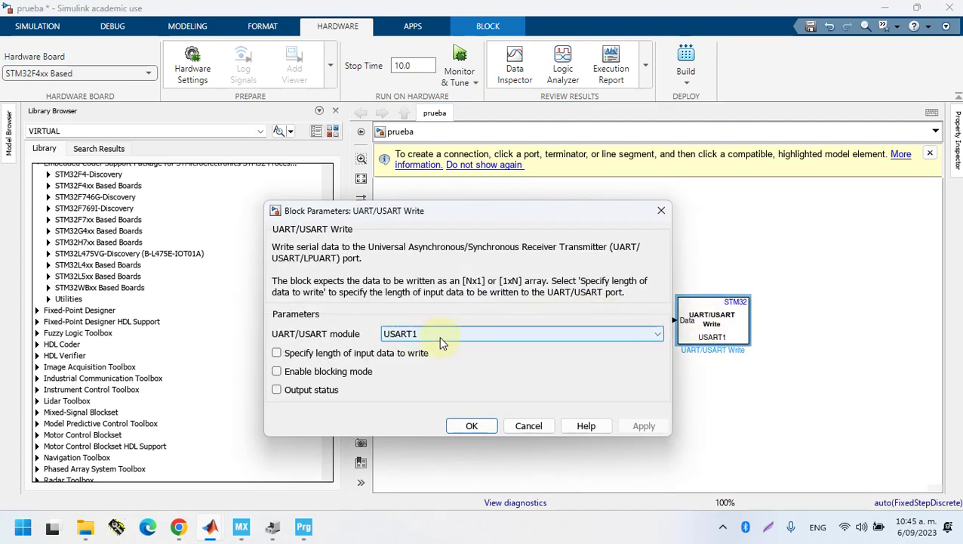
{"action": "left_click", "coordinate": [472, 426]}
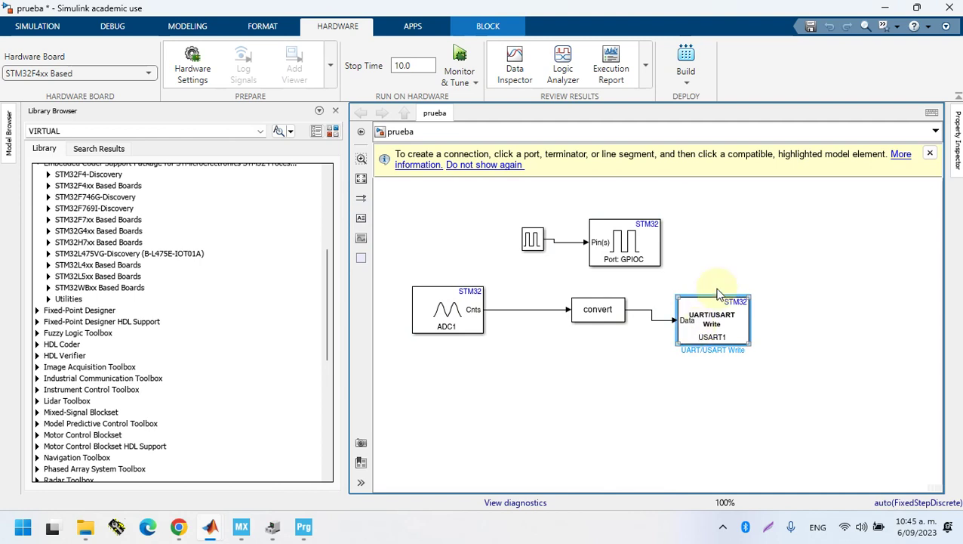
{"action": "left_click", "coordinate": [684, 62]}
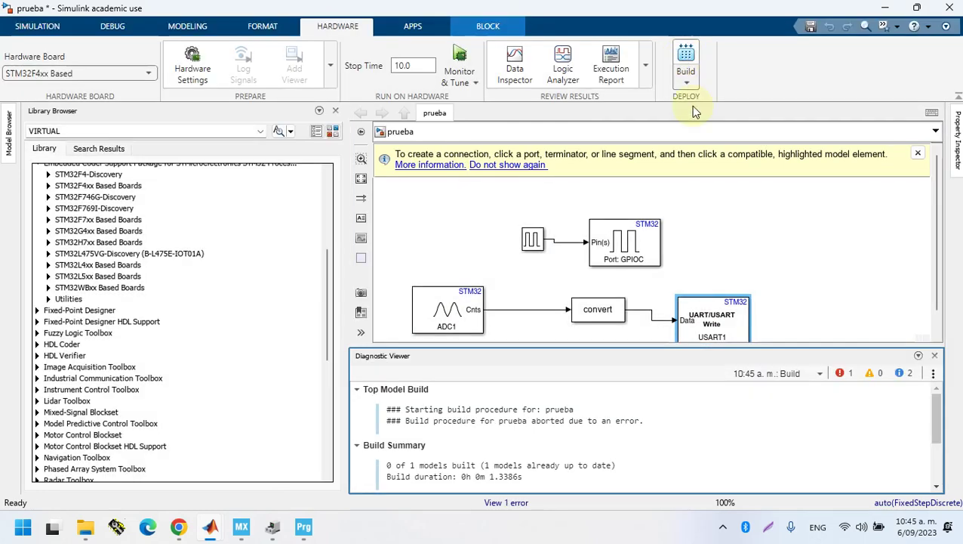
{"action": "left_click_drag", "start_coordinate": [936, 419], "coordinate": [936, 451]}
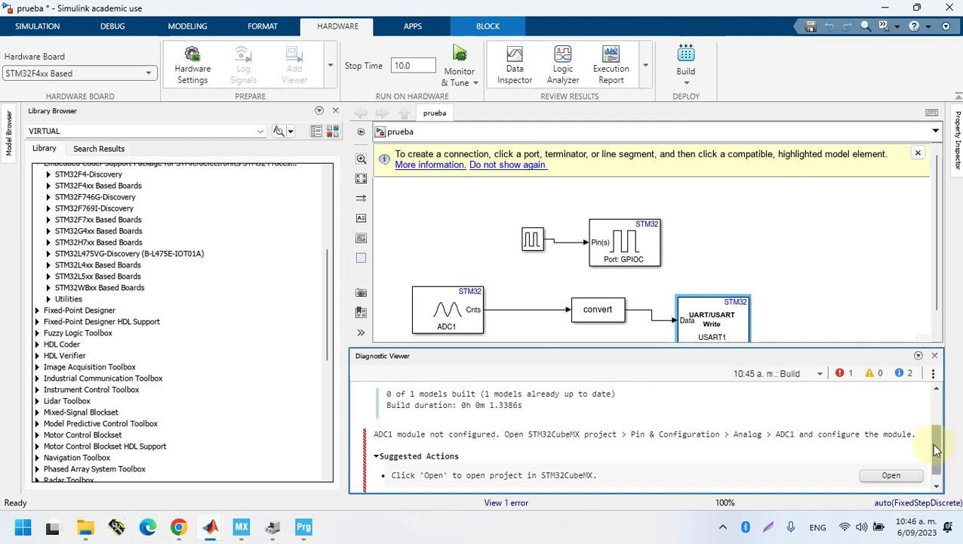
{"action": "left_click", "coordinate": [681, 443]}
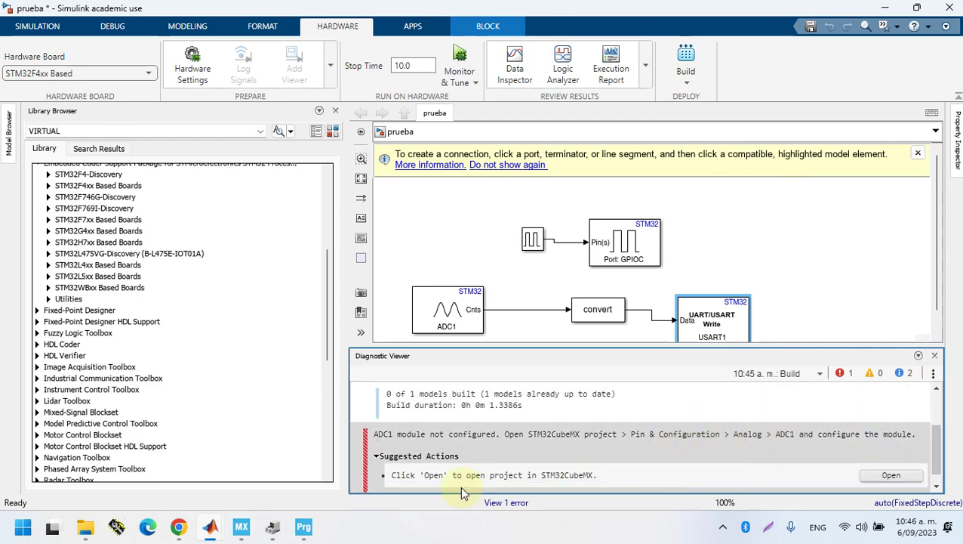
Switch to the STM32CubeMX project and enable channel IN0 of the ADC1 peripheral
{"action": "left_click", "coordinate": [242, 527]}
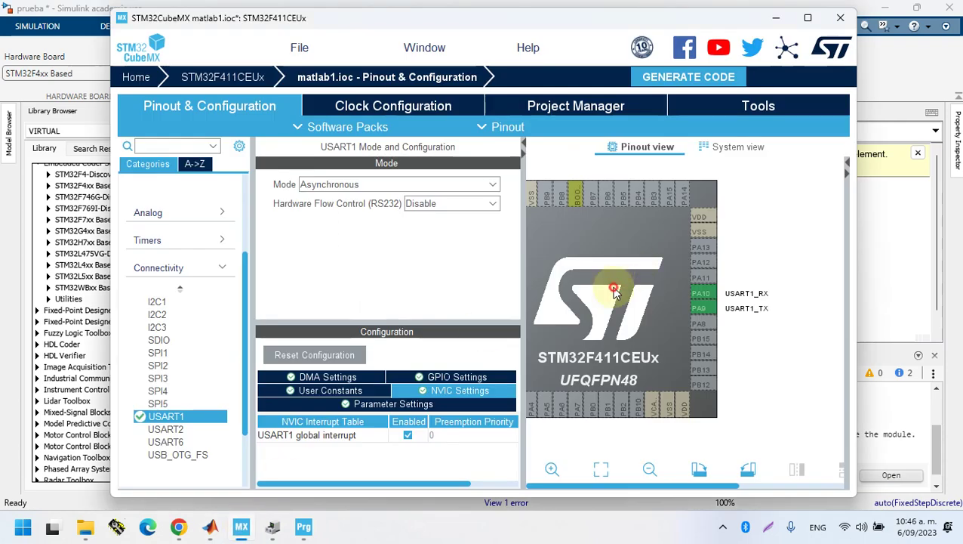
{"action": "left_click_drag", "start_coordinate": [608, 285], "coordinate": [753, 247]}
{"action": "left_click", "coordinate": [145, 212]}
{"action": "left_click", "coordinate": [160, 246]}
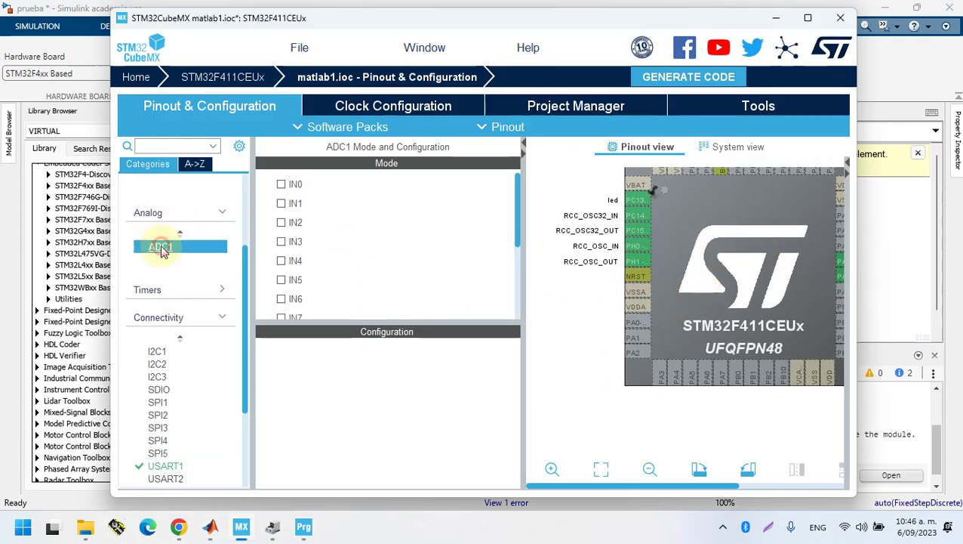
{"action": "left_click", "coordinate": [280, 186]}
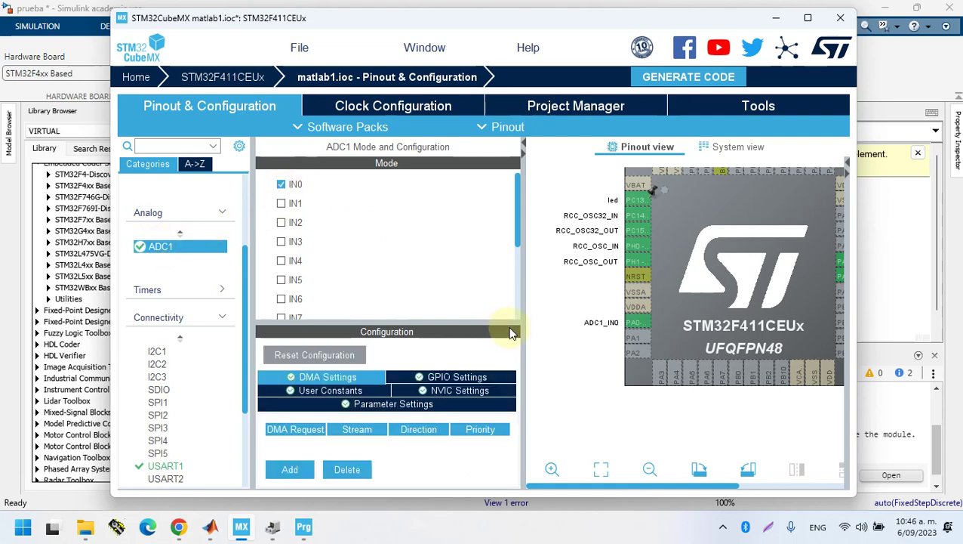
Set Scan Conversion Mode to Enabled in the ADC1 parameter settings
{"action": "left_click_drag", "start_coordinate": [525, 327], "coordinate": [647, 332]}
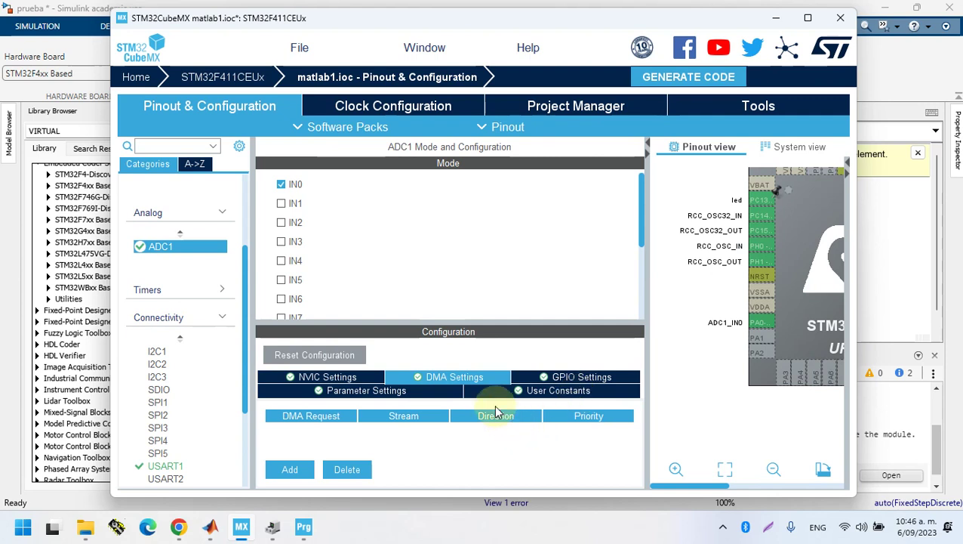
{"action": "left_click", "coordinate": [362, 391]}
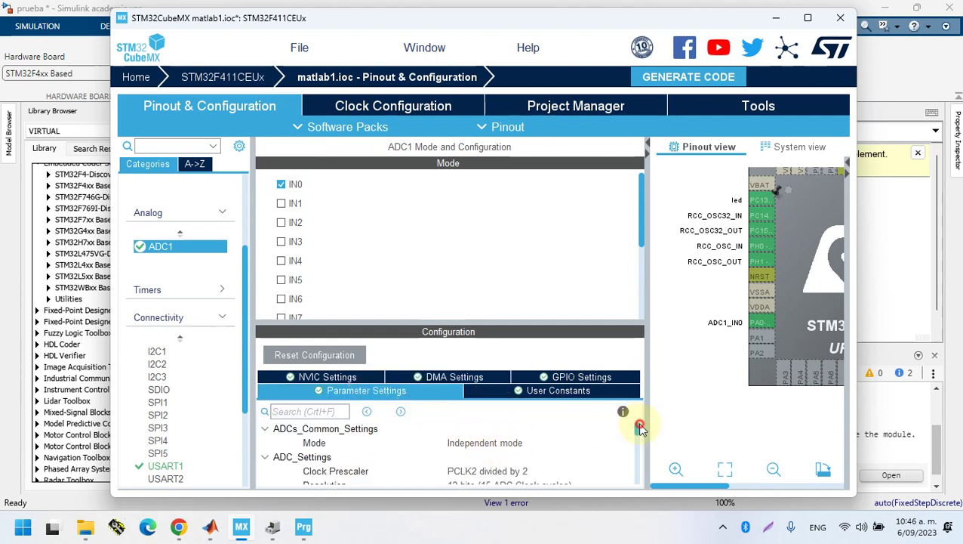
{"action": "left_click_drag", "start_coordinate": [637, 422], "coordinate": [638, 431]}
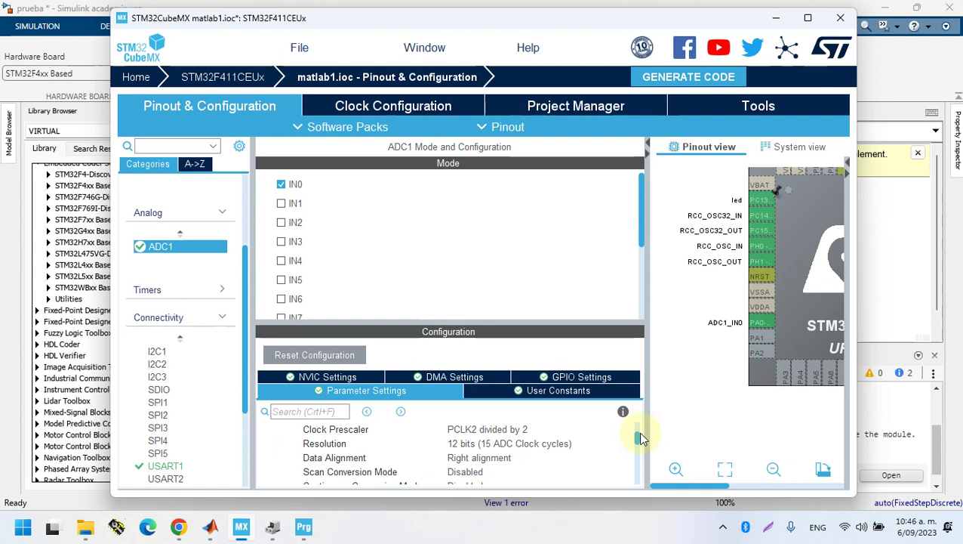
{"action": "left_click", "coordinate": [491, 481]}
{"action": "left_click", "coordinate": [477, 498]}
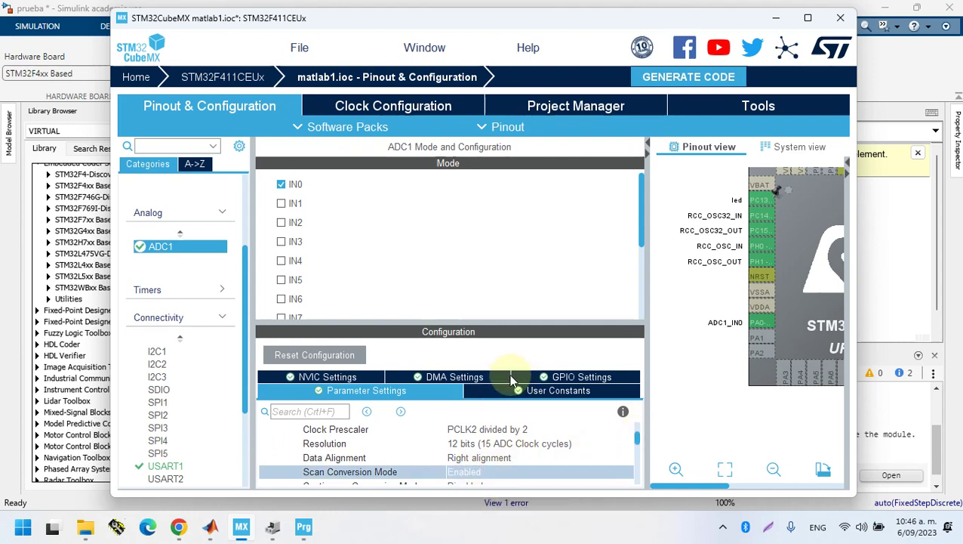
Add a DMA request for ADC1 in its DMA settings
{"action": "left_click", "coordinate": [473, 383]}
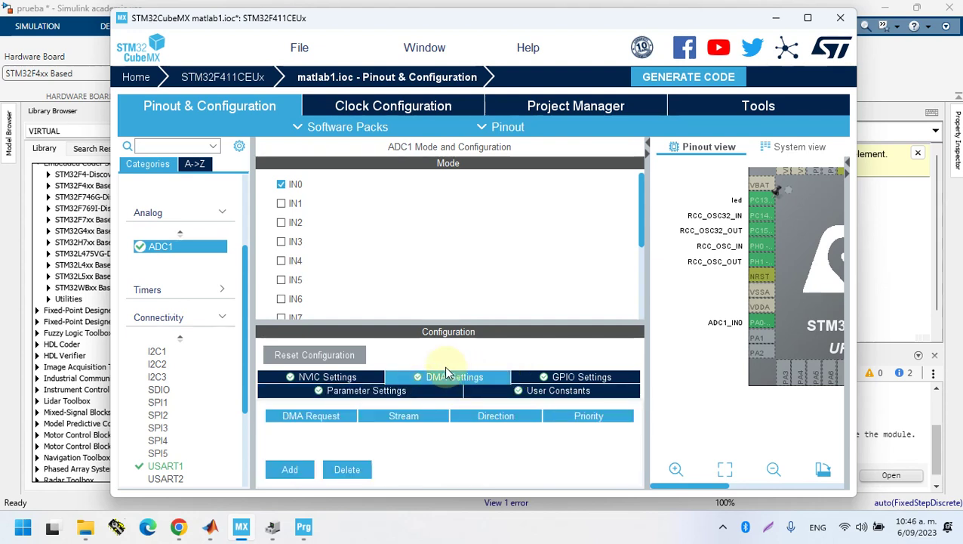
{"action": "left_click", "coordinate": [290, 470]}
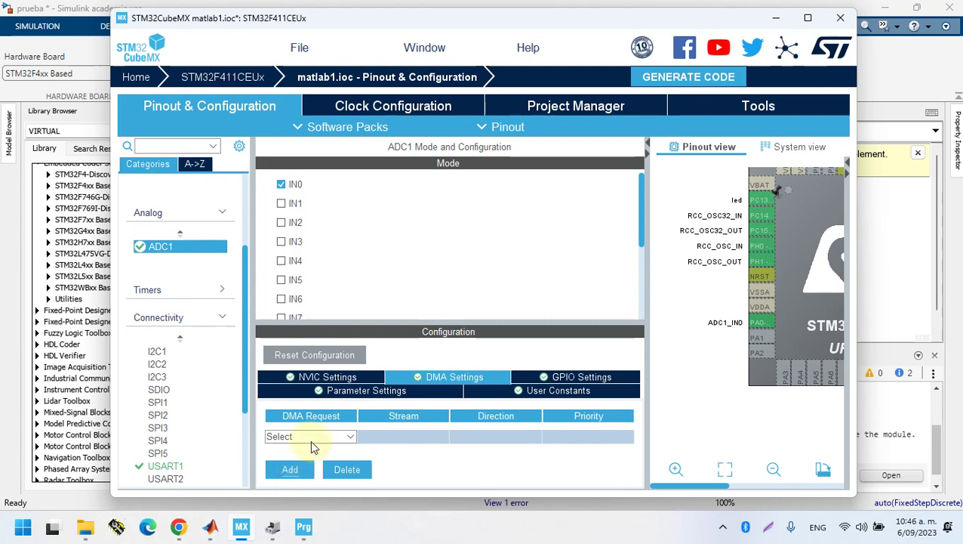
{"action": "left_click", "coordinate": [311, 436]}
{"action": "left_click", "coordinate": [302, 461]}
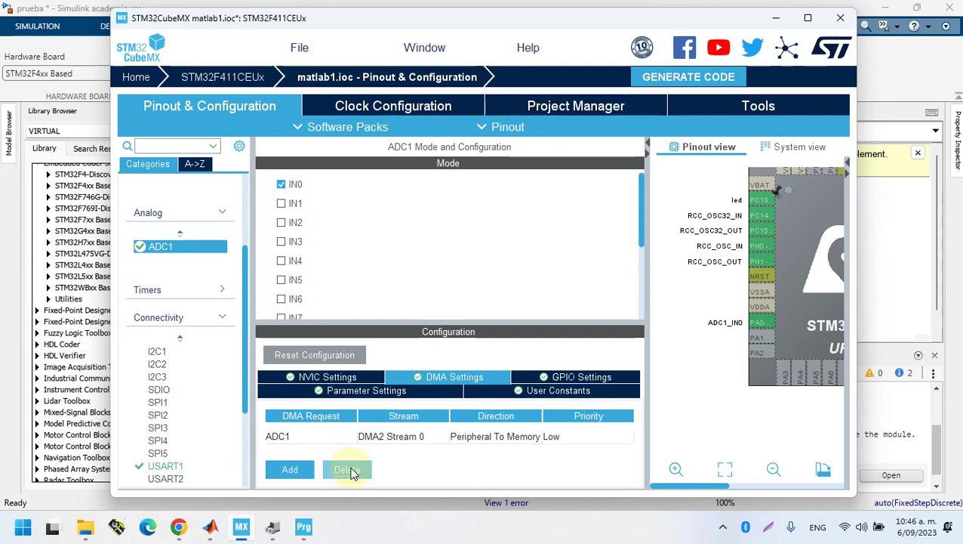
Review the NVIC interrupts, DMA request and parameter settings configured for ADC1
{"action": "left_click", "coordinate": [359, 379]}
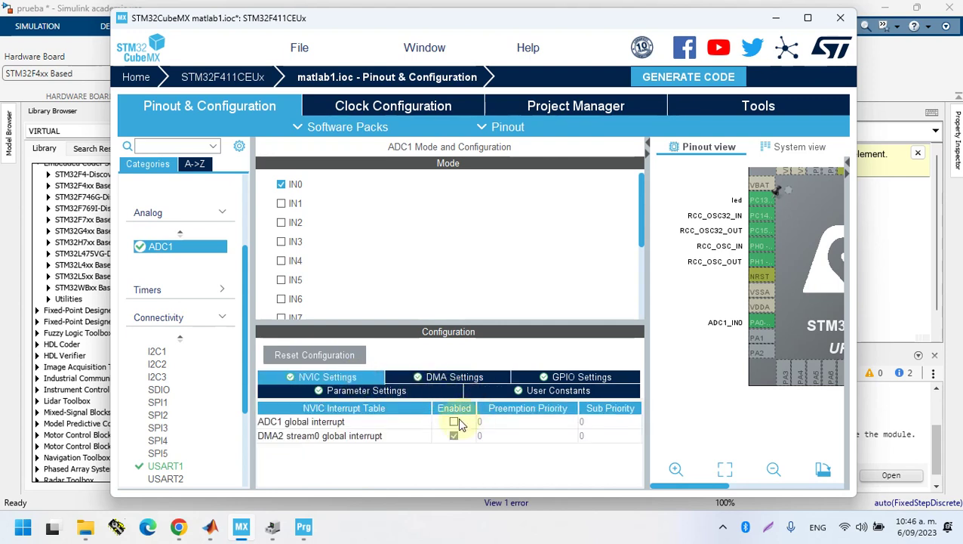
{"action": "left_click", "coordinate": [435, 376]}
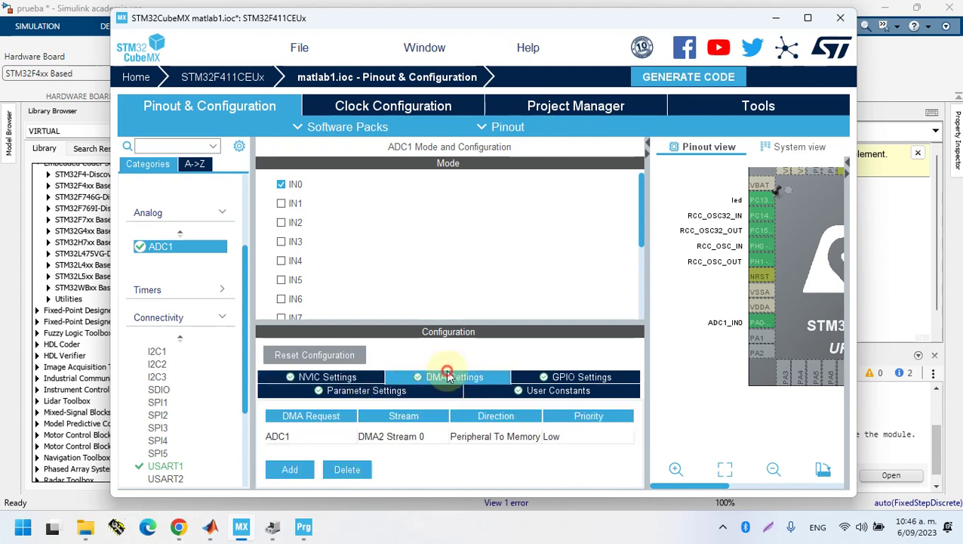
{"action": "left_click", "coordinate": [344, 377]}
{"action": "left_click", "coordinate": [372, 390]}
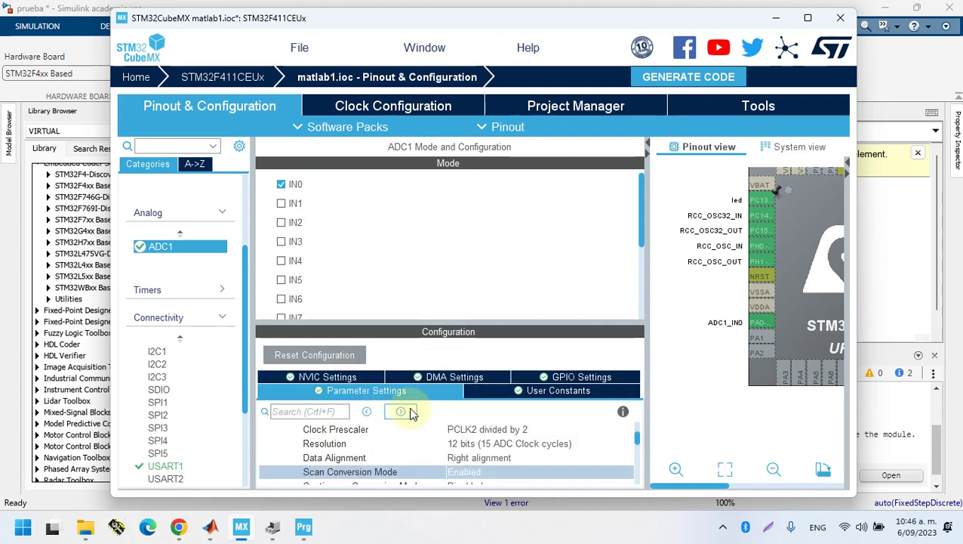
{"action": "left_click", "coordinate": [638, 436]}
{"action": "left_click_drag", "start_coordinate": [638, 437], "coordinate": [636, 429]}
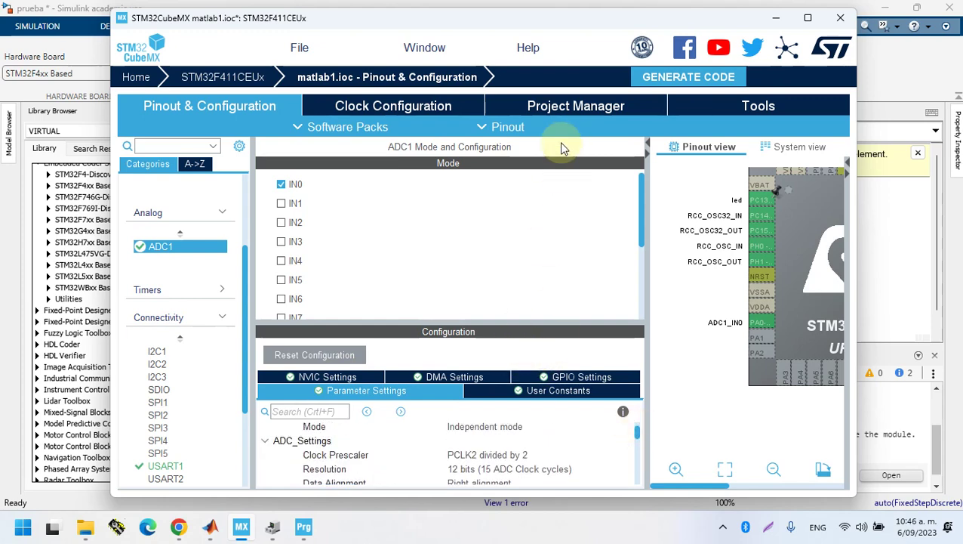
Turn off static visibility for the DMA, ADC1 and USART1 initialization functions in the project's advanced settings
{"action": "left_click", "coordinate": [582, 111]}
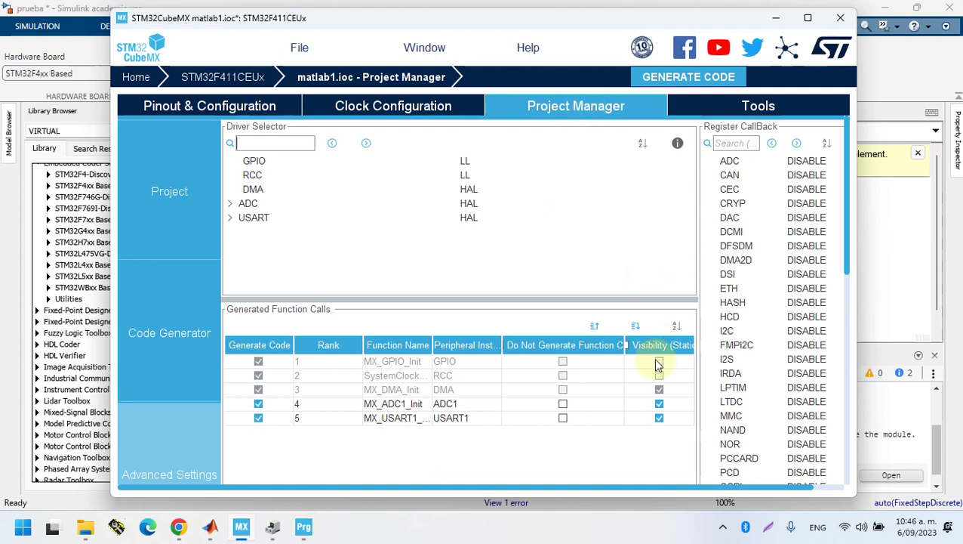
{"action": "left_click", "coordinate": [660, 388]}
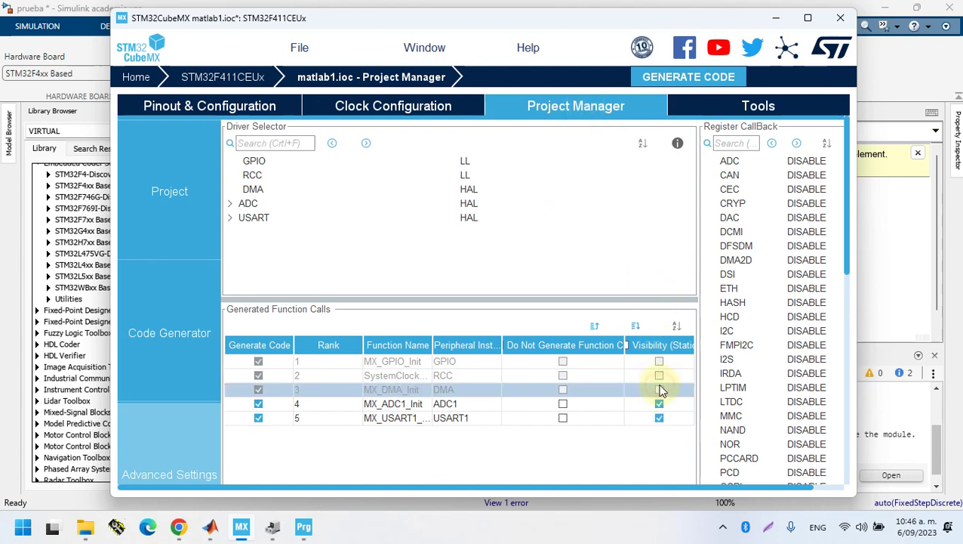
{"action": "left_click", "coordinate": [660, 404]}
{"action": "left_click", "coordinate": [659, 418]}
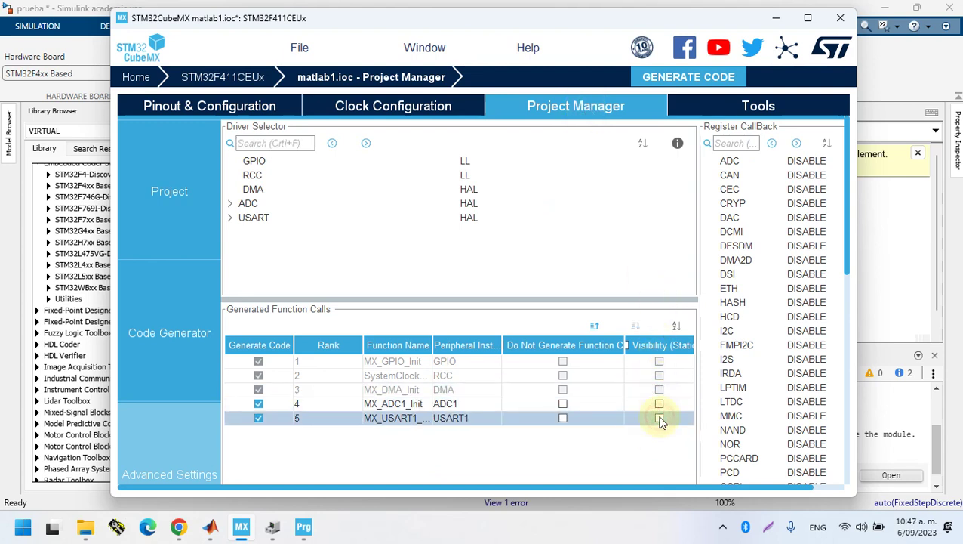
Set the driver of the DMA, ADC and USART peripherals to LL
{"action": "left_click", "coordinate": [469, 195]}
{"action": "left_click", "coordinate": [469, 218]}
{"action": "left_click", "coordinate": [469, 205]}
{"action": "left_click", "coordinate": [468, 219]}
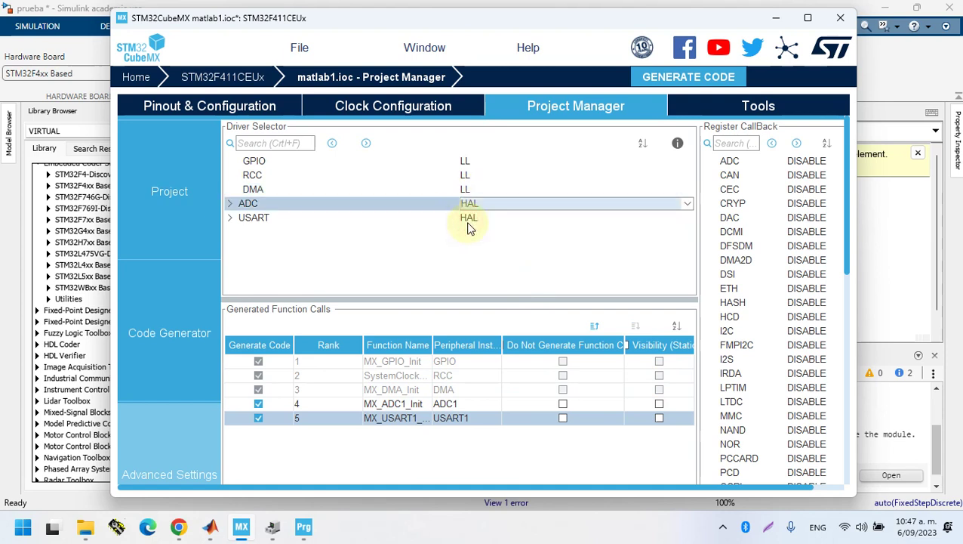
{"action": "left_click", "coordinate": [468, 219]}
{"action": "left_click", "coordinate": [469, 244]}
{"action": "left_click", "coordinate": [469, 205]}
{"action": "left_click", "coordinate": [480, 232]}
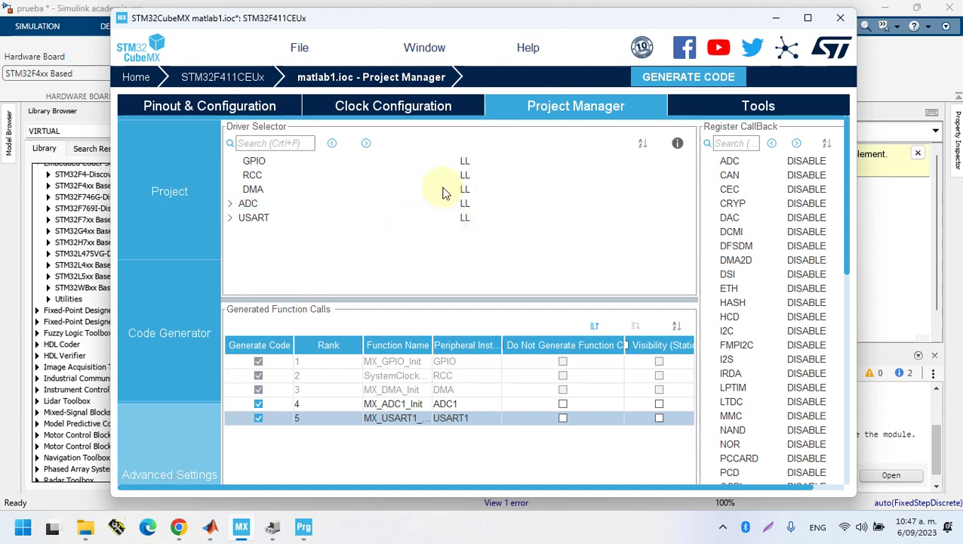
Save the STM32CubeMX project and switch back to Simulink to rebuild the prueba model
{"action": "left_click", "coordinate": [301, 47]}
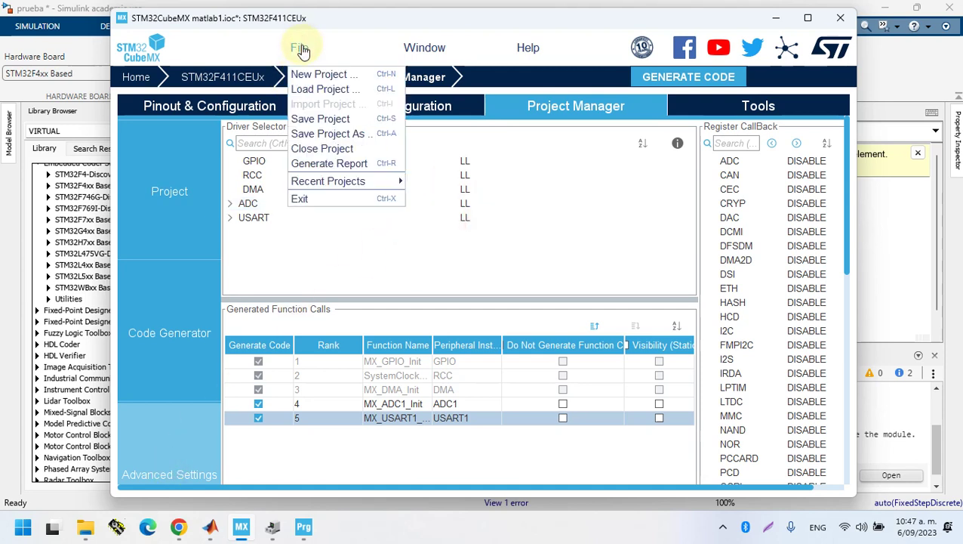
{"action": "left_click", "coordinate": [325, 117]}
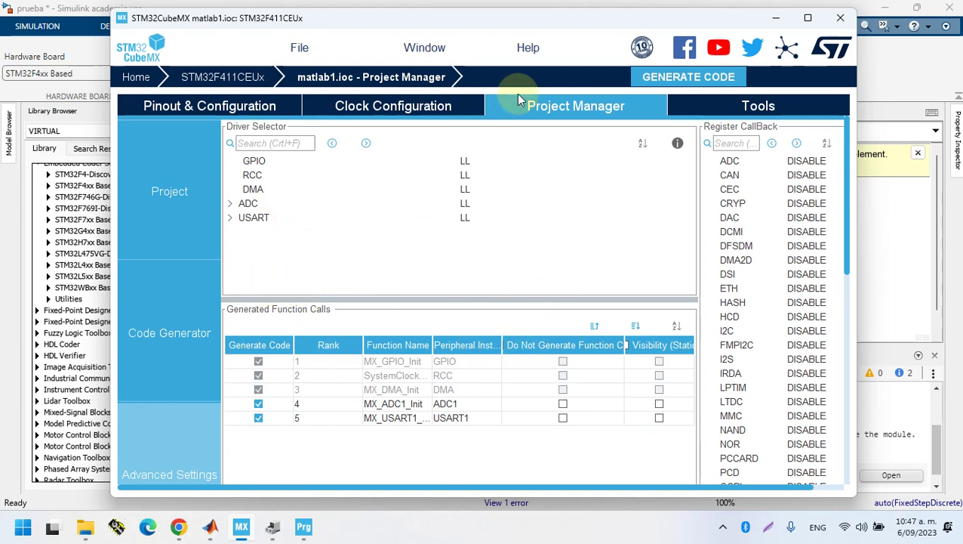
{"action": "left_click", "coordinate": [775, 17]}
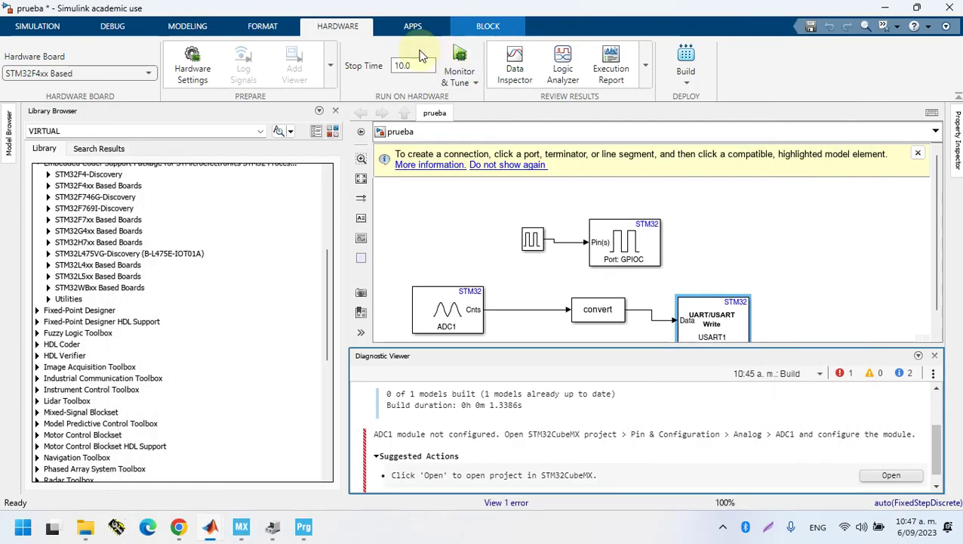
{"action": "left_click", "coordinate": [686, 59]}
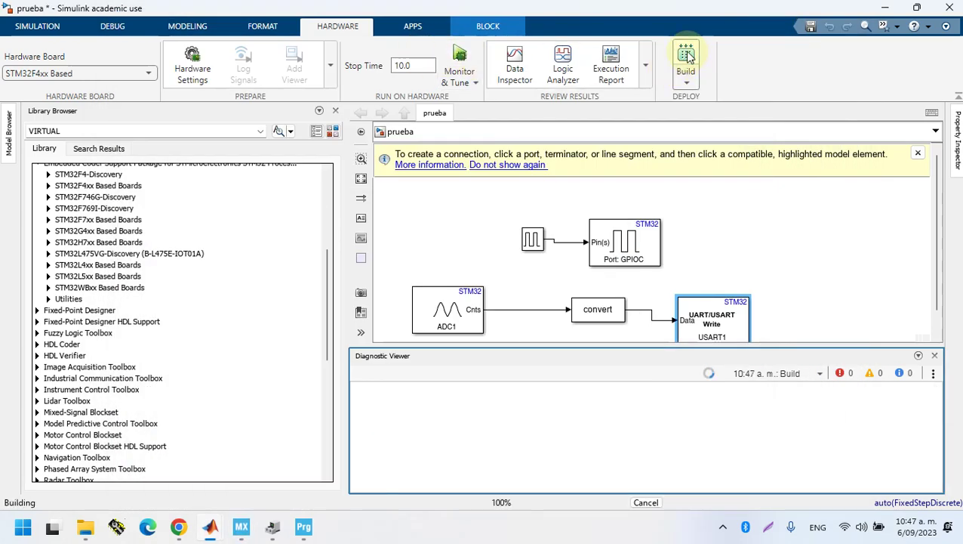
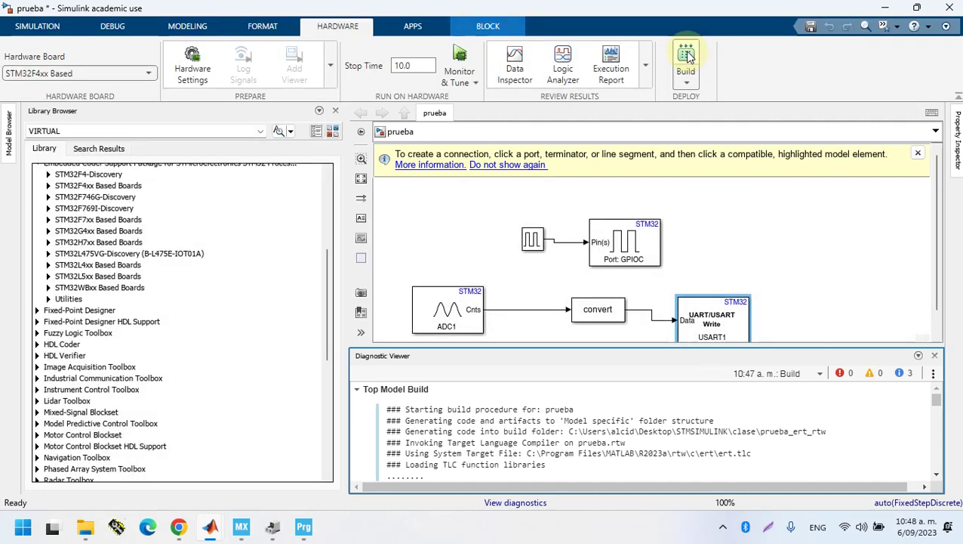
Switch to STM32CubeProgrammer, refresh the USB port list and connect to the board over USB
{"action": "left_click", "coordinate": [304, 526]}
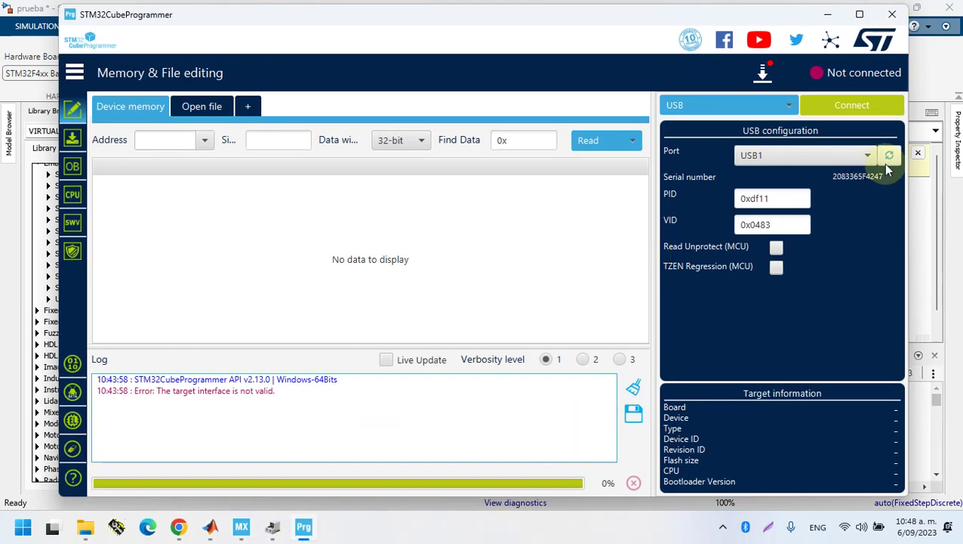
{"action": "left_click", "coordinate": [887, 156]}
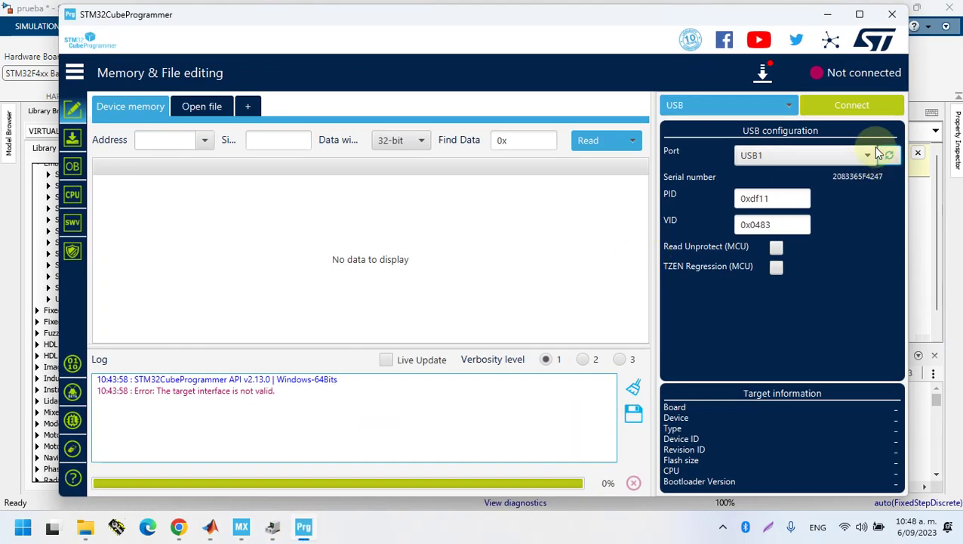
{"action": "left_click", "coordinate": [874, 104]}
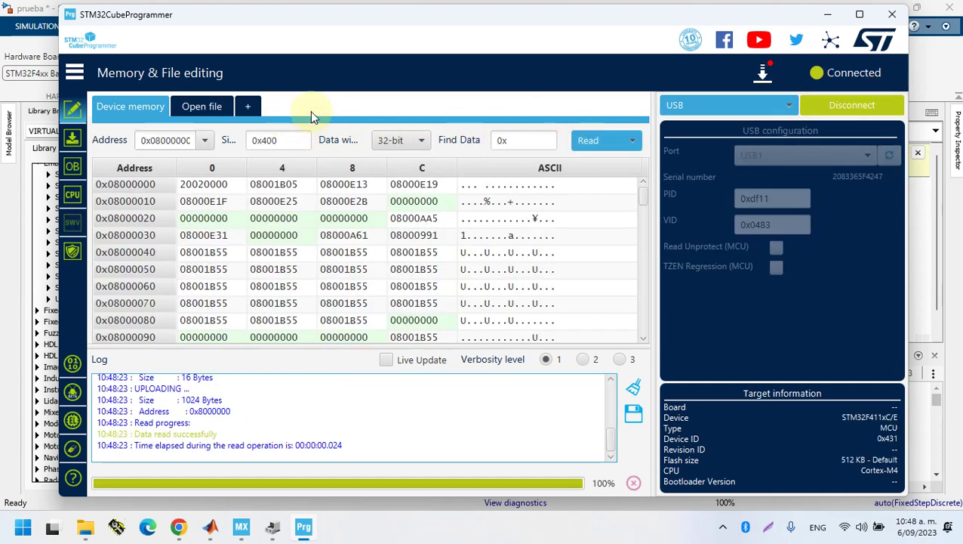
Open prueba.hex from the clase folder and download it to the connected board
{"action": "left_click", "coordinate": [212, 110]}
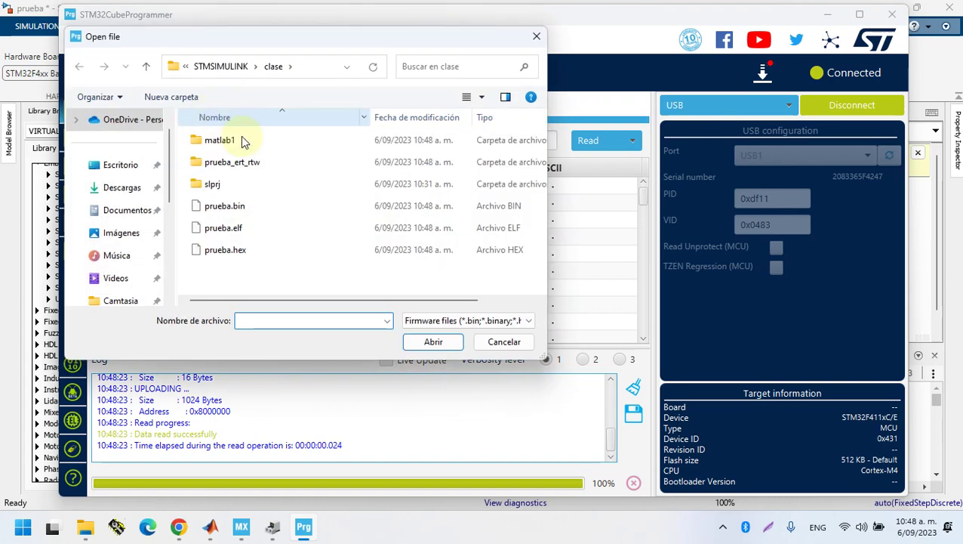
{"action": "double_click", "coordinate": [229, 254]}
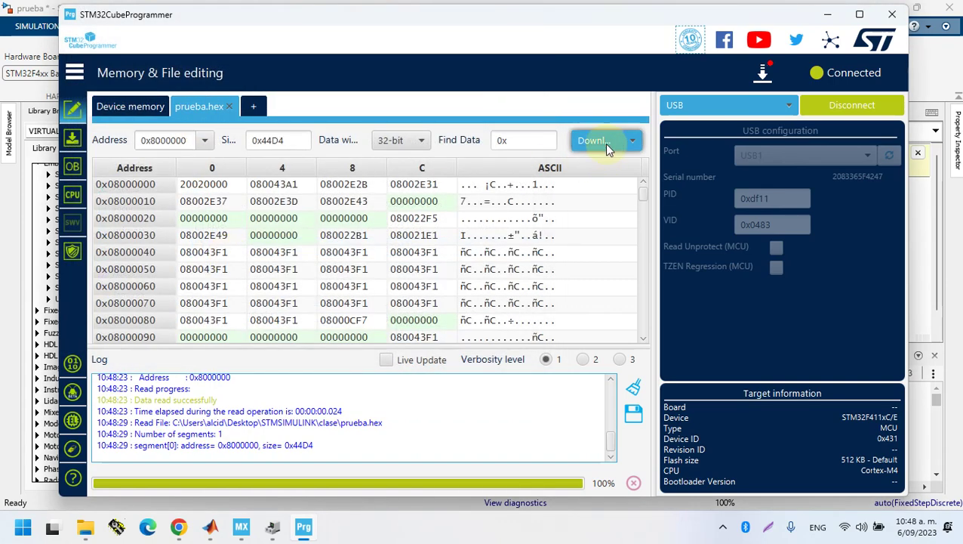
{"action": "left_click", "coordinate": [603, 142]}
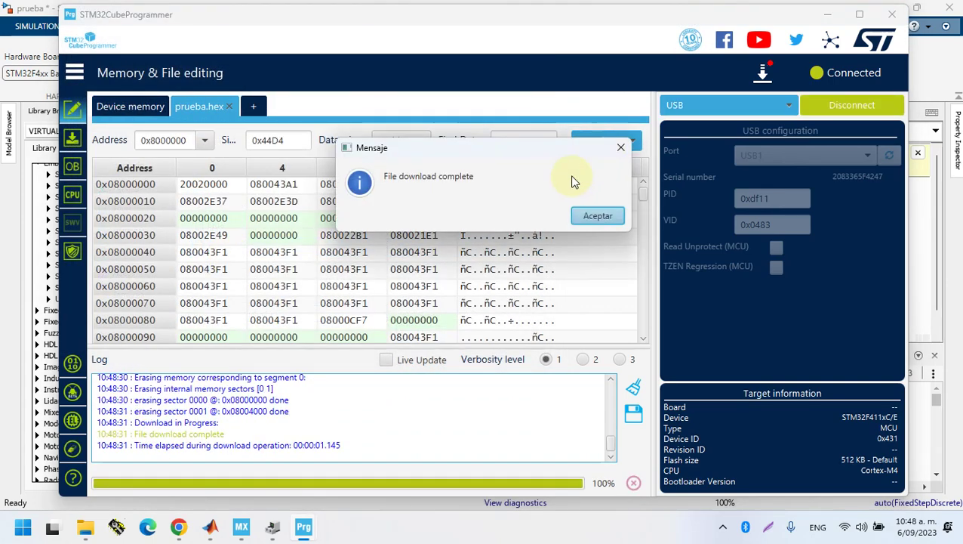
{"action": "left_click", "coordinate": [596, 218]}
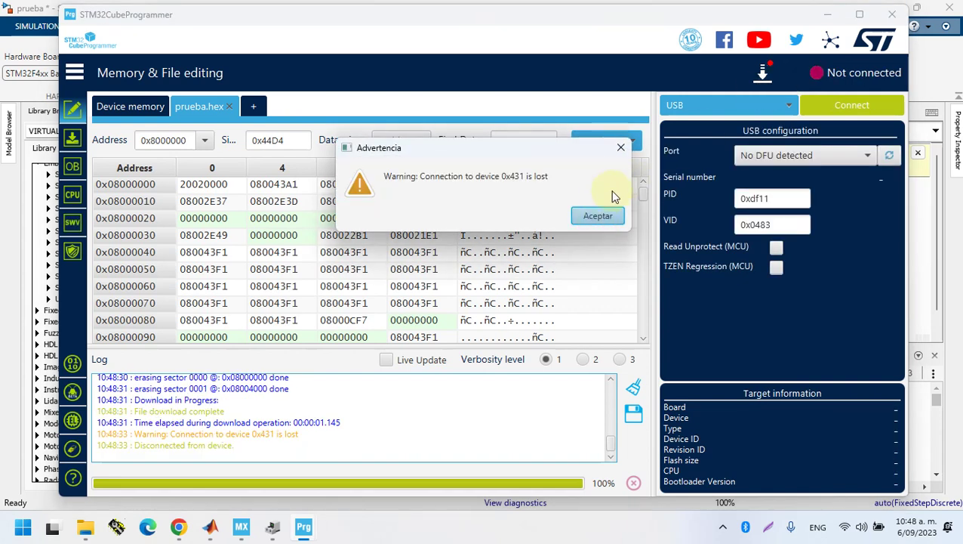
{"action": "left_click", "coordinate": [596, 217]}
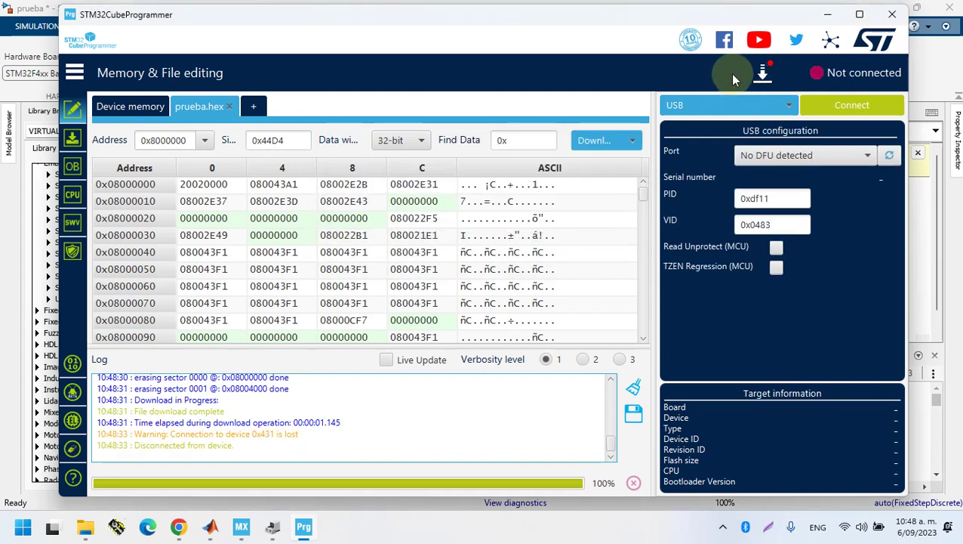
{"action": "left_click", "coordinate": [827, 16]}
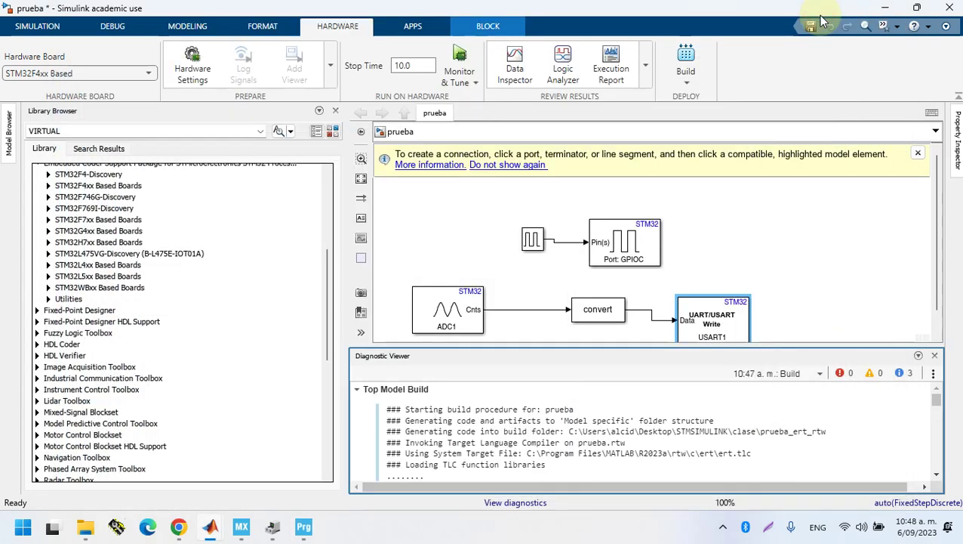
Open serial port COM18 at 115200 baud in the Hercules utility to view the received data, and close the utility
{"action": "left_click", "coordinate": [119, 529]}
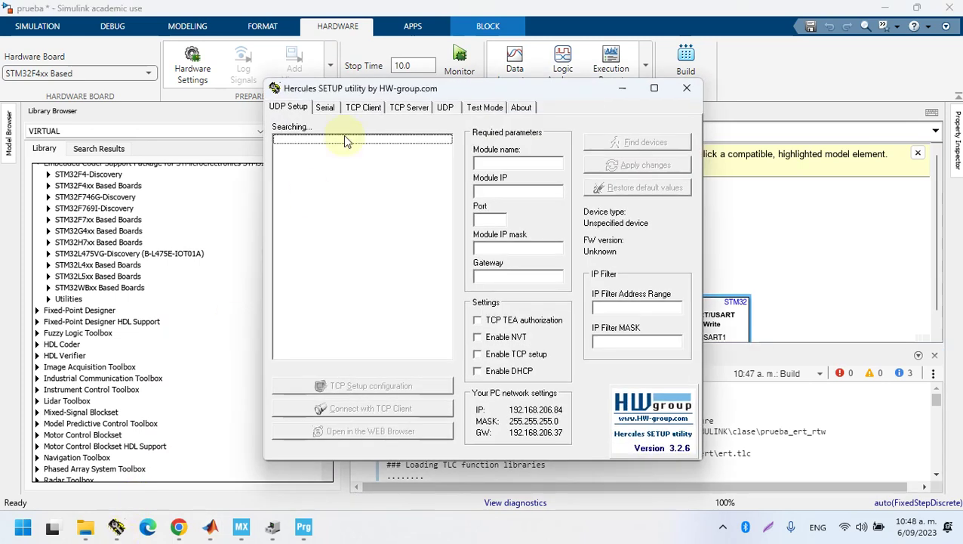
{"action": "left_click", "coordinate": [325, 107]}
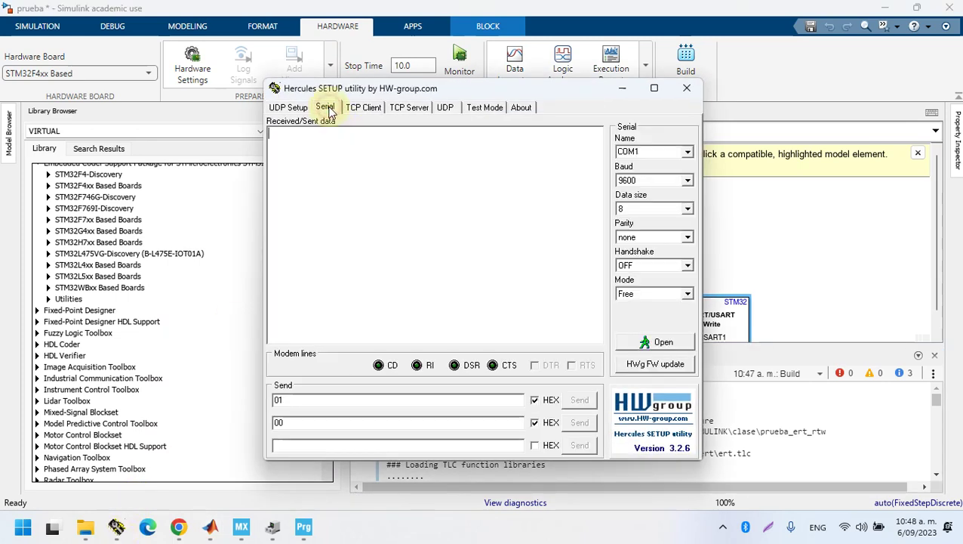
{"action": "left_click", "coordinate": [660, 151]}
{"action": "left_click", "coordinate": [657, 151]}
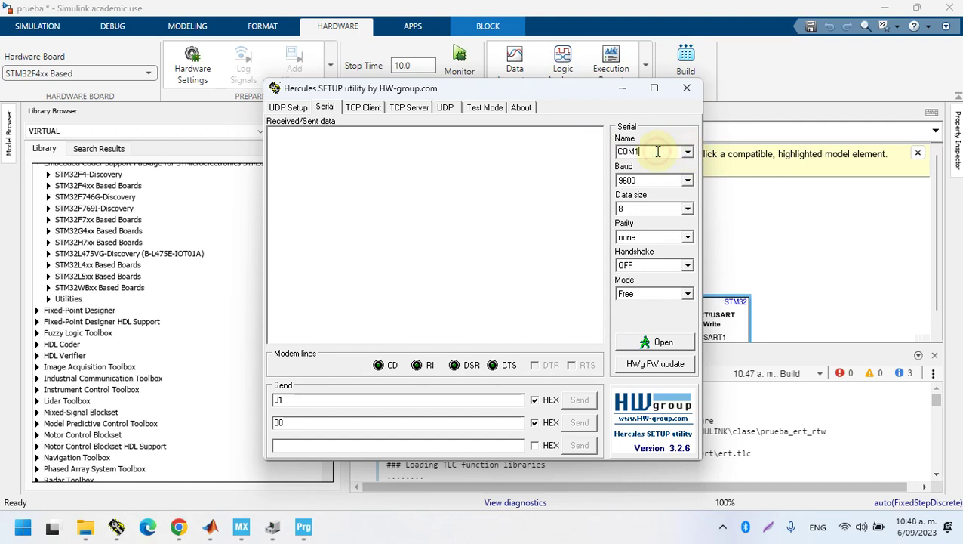
{"action": "left_click", "coordinate": [657, 181]}
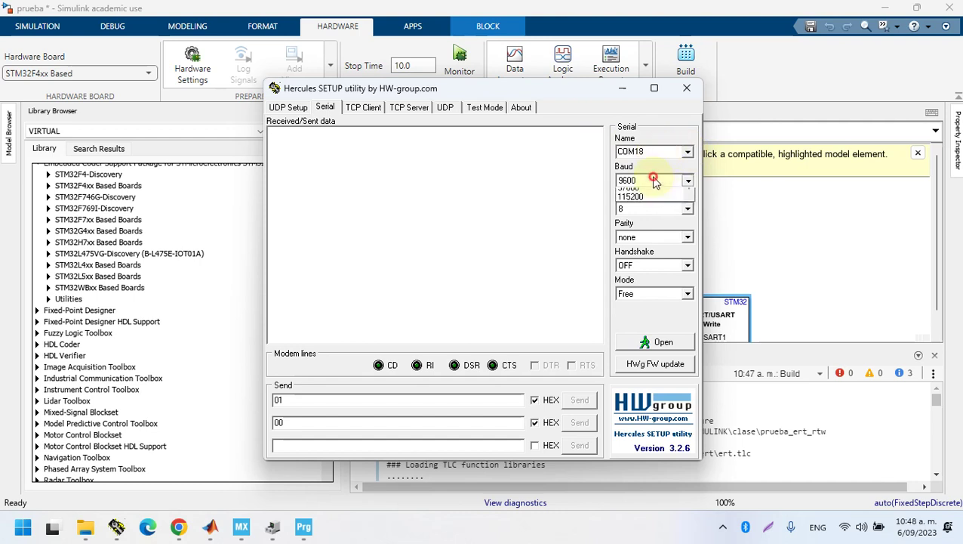
{"action": "left_click", "coordinate": [643, 257]}
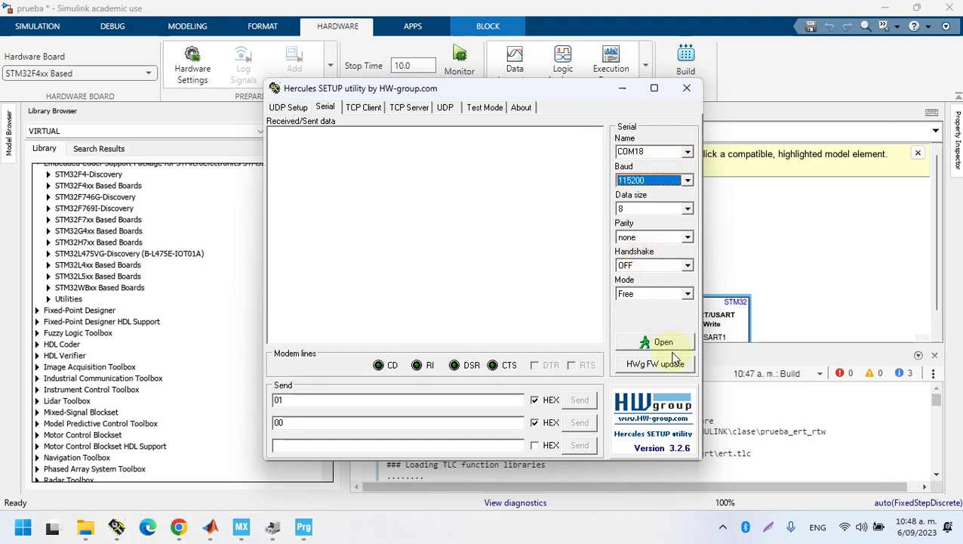
{"action": "left_click", "coordinate": [668, 342]}
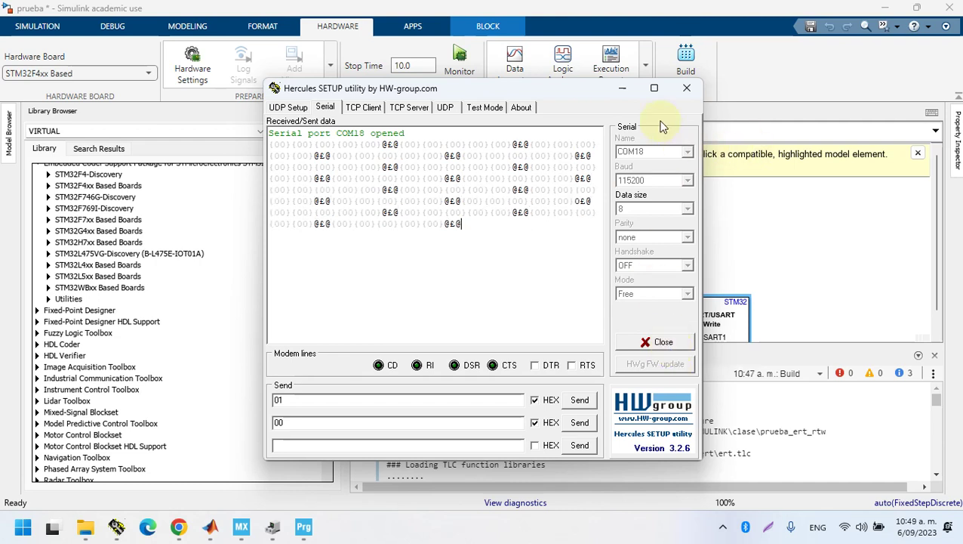
{"action": "left_click", "coordinate": [685, 88]}
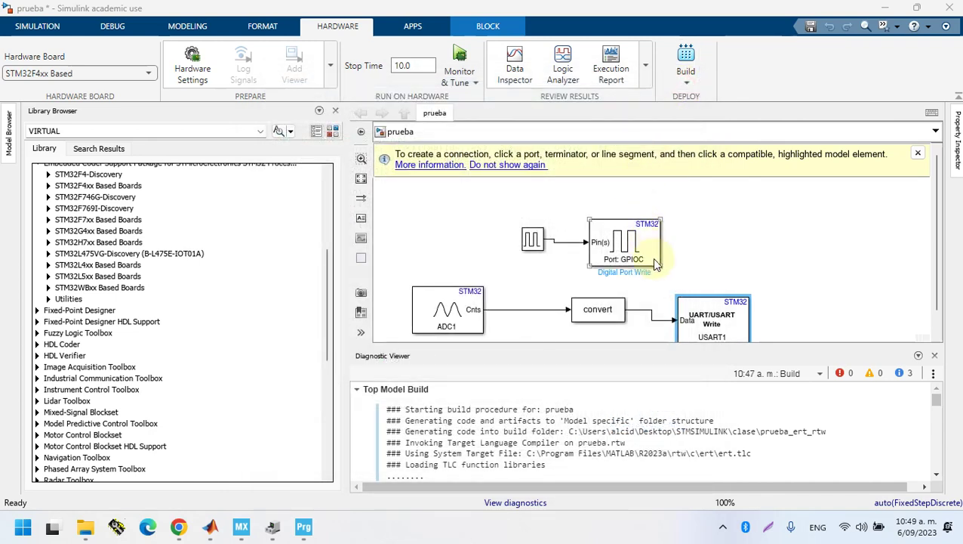
Check the UART/USART Write block's parameters and change the sample time of the ADC1 block
{"action": "double_click", "coordinate": [690, 313]}
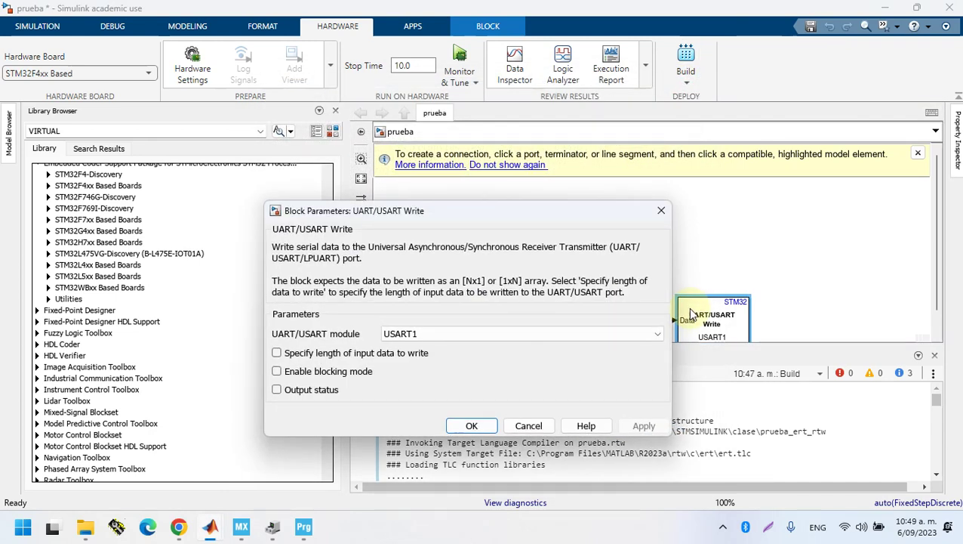
{"action": "left_click", "coordinate": [661, 211]}
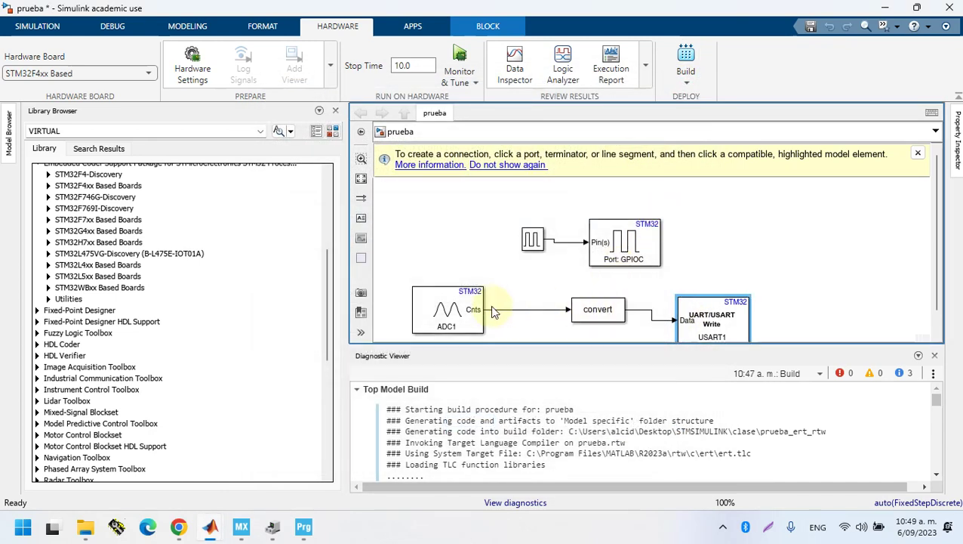
{"action": "double_click", "coordinate": [465, 310]}
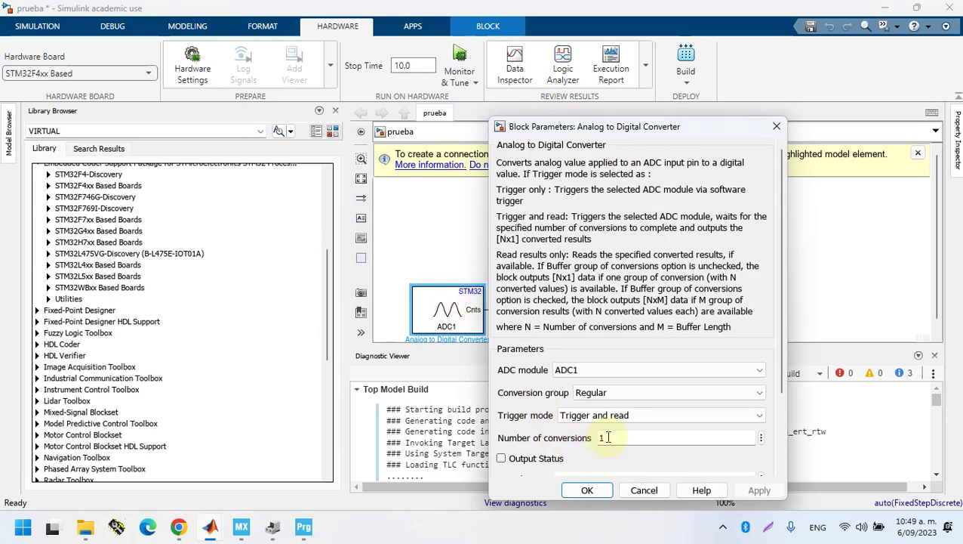
{"action": "scroll", "coordinate": [777, 433], "scroll_direction": "down", "scroll_amount": 3}
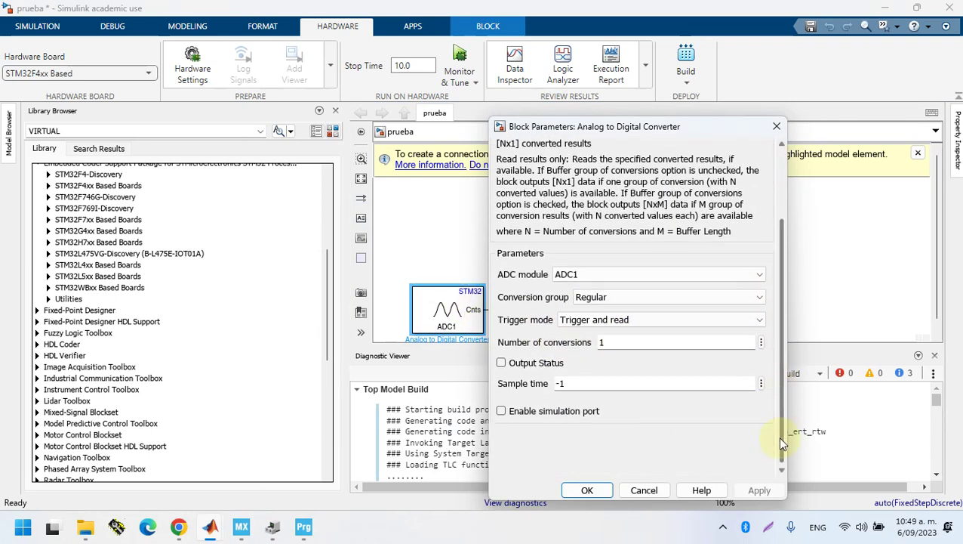
{"action": "left_click", "coordinate": [550, 384]}
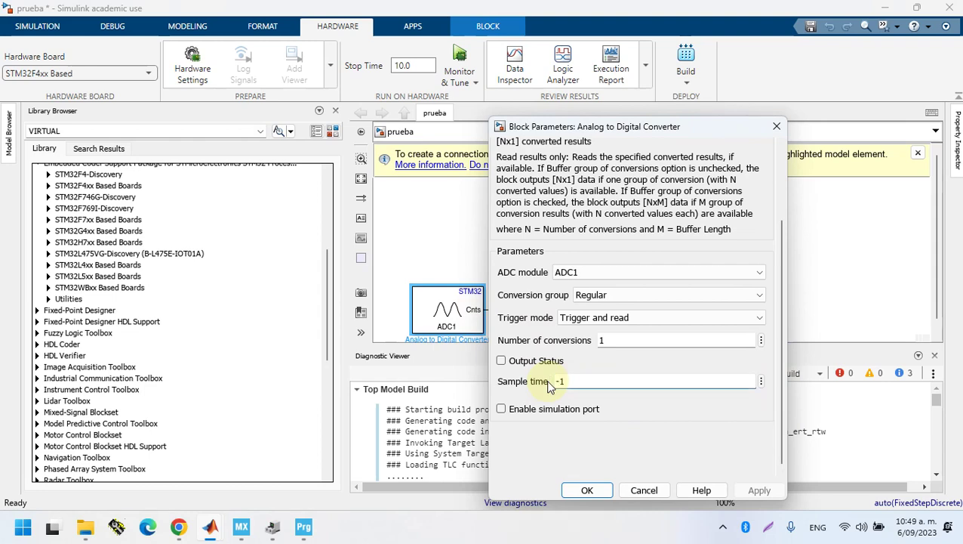
{"action": "double_click", "coordinate": [575, 381]}
{"action": "type", "text": "0."}
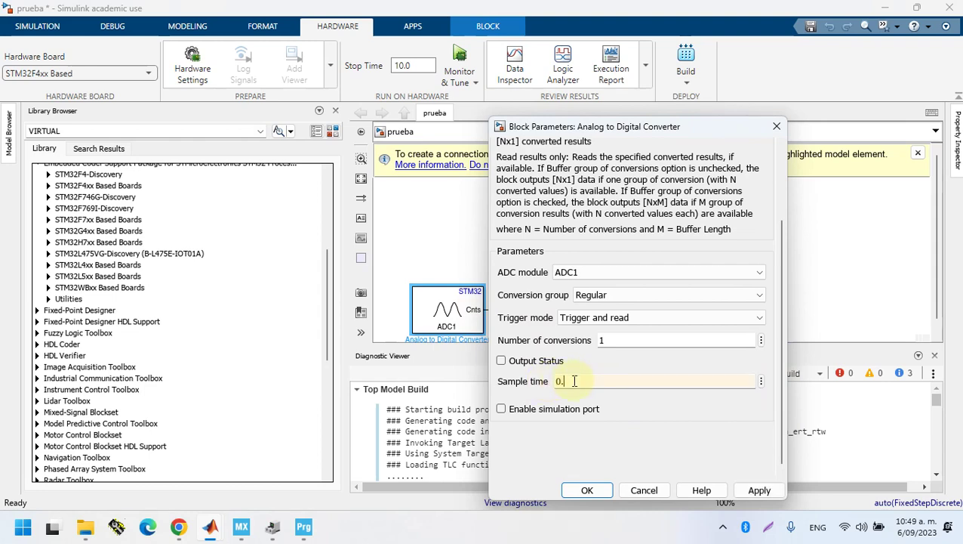
{"action": "key", "text": "Return"}
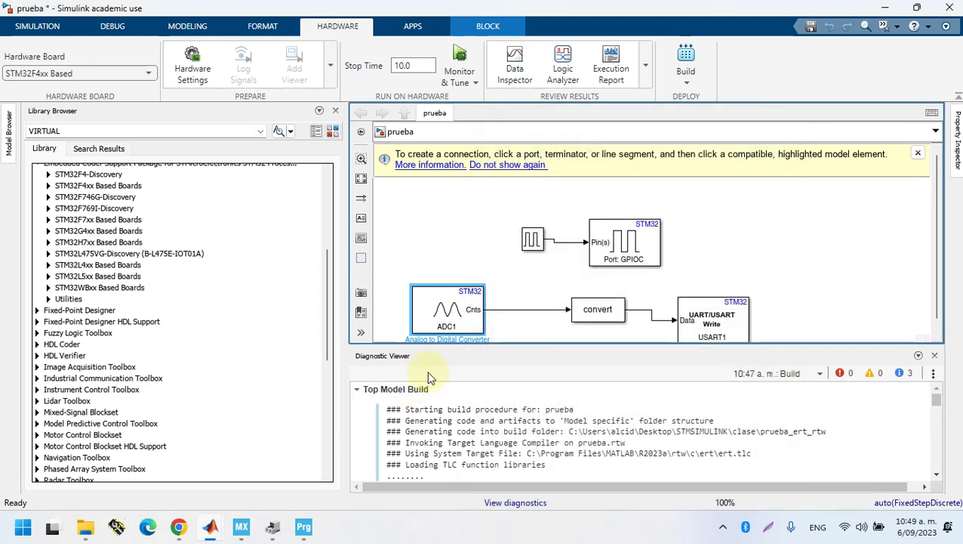
Recheck the ADC1 block's sample time and rebuild the prueba model
{"action": "double_click", "coordinate": [445, 331]}
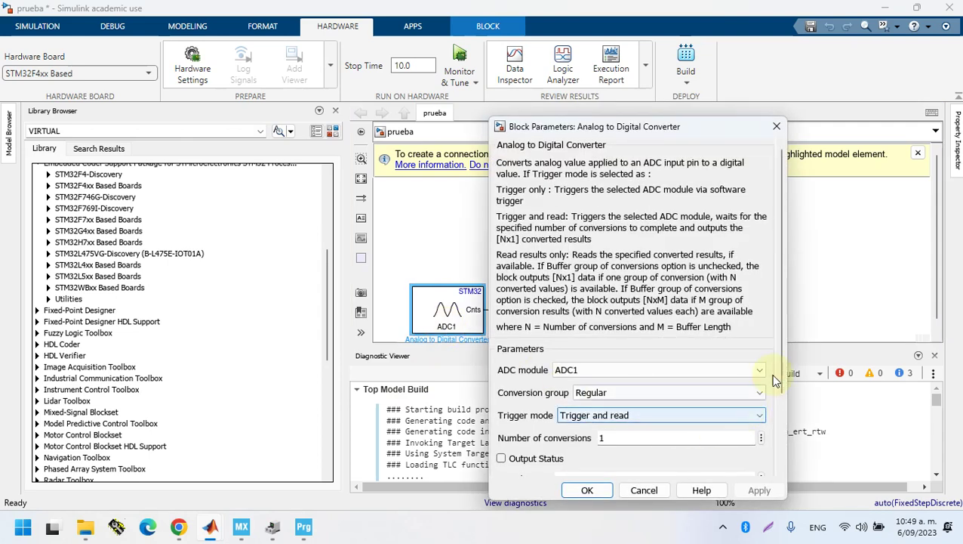
{"action": "left_click_drag", "start_coordinate": [781, 373], "coordinate": [787, 464]}
{"action": "left_click", "coordinate": [594, 494]}
{"action": "left_click", "coordinate": [687, 56]}
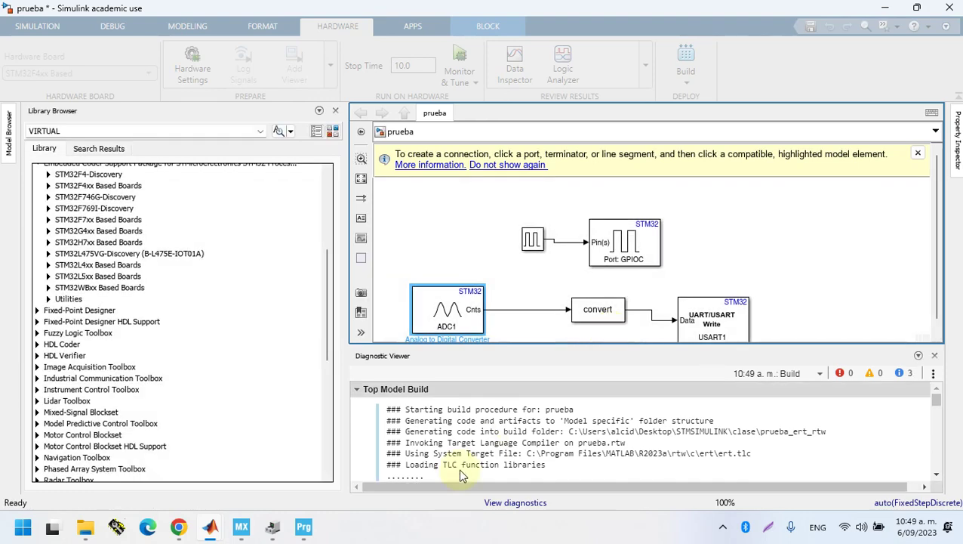
Reconnect to the board over USB in STM32CubeProgrammer and download the rebuilt prueba.hex
{"action": "left_click", "coordinate": [304, 529]}
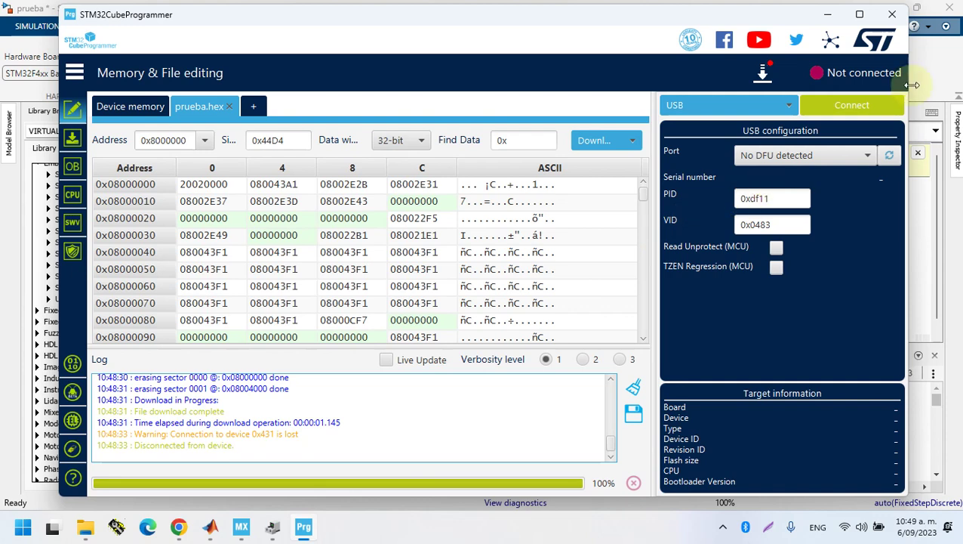
{"action": "left_click", "coordinate": [890, 155]}
{"action": "left_click", "coordinate": [873, 111]}
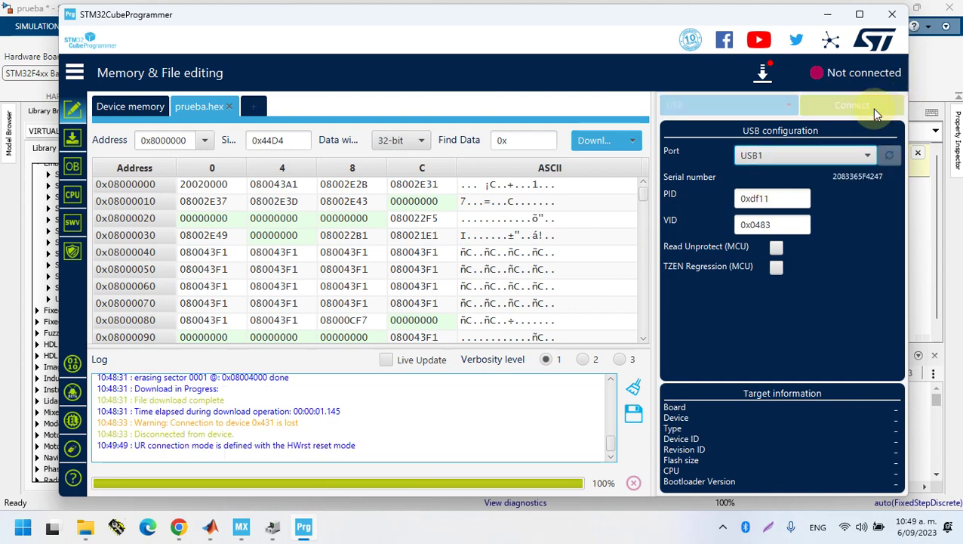
{"action": "left_click", "coordinate": [608, 140]}
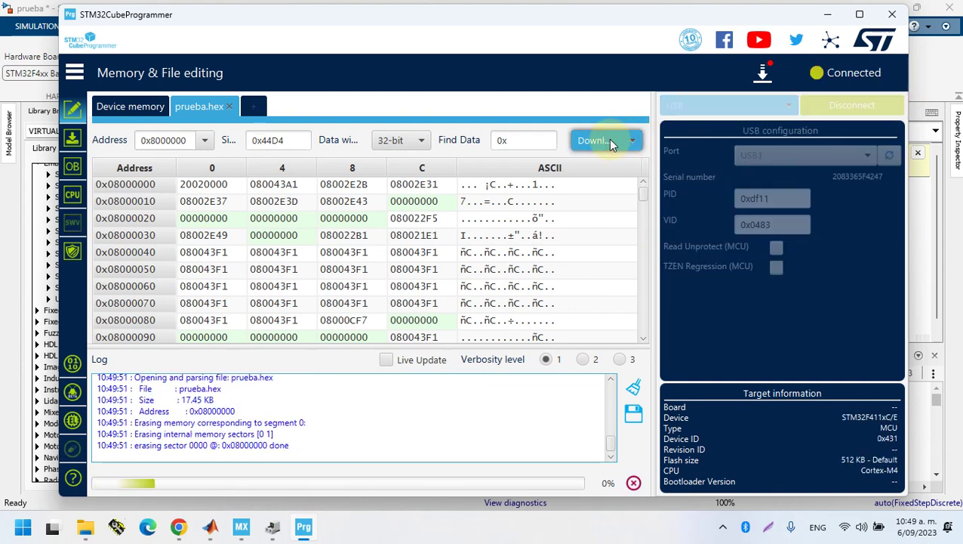
{"action": "left_click", "coordinate": [615, 218]}
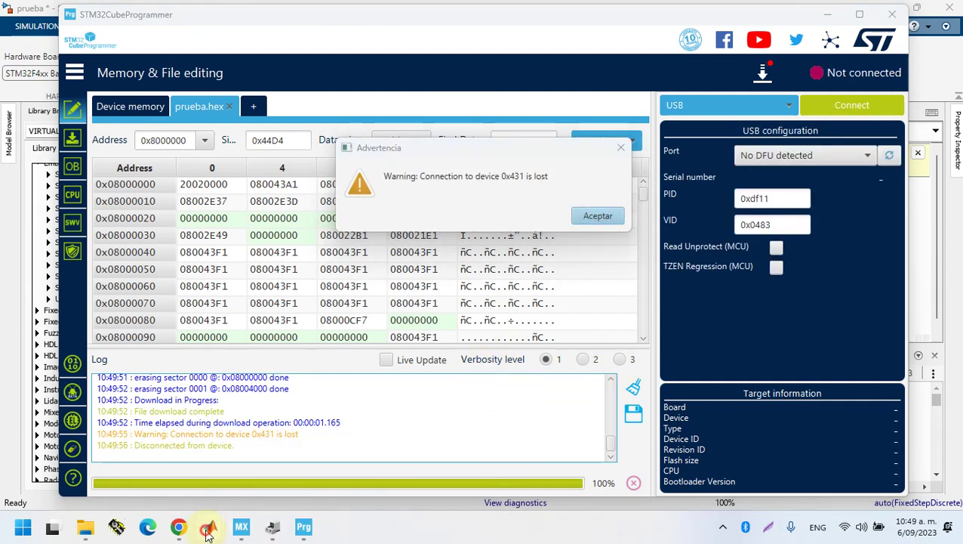
Switch to MATLAB and create a blank Simulink model
{"action": "mouse_move", "coordinate": [211, 527]}
{"action": "left_click", "coordinate": [90, 469]}
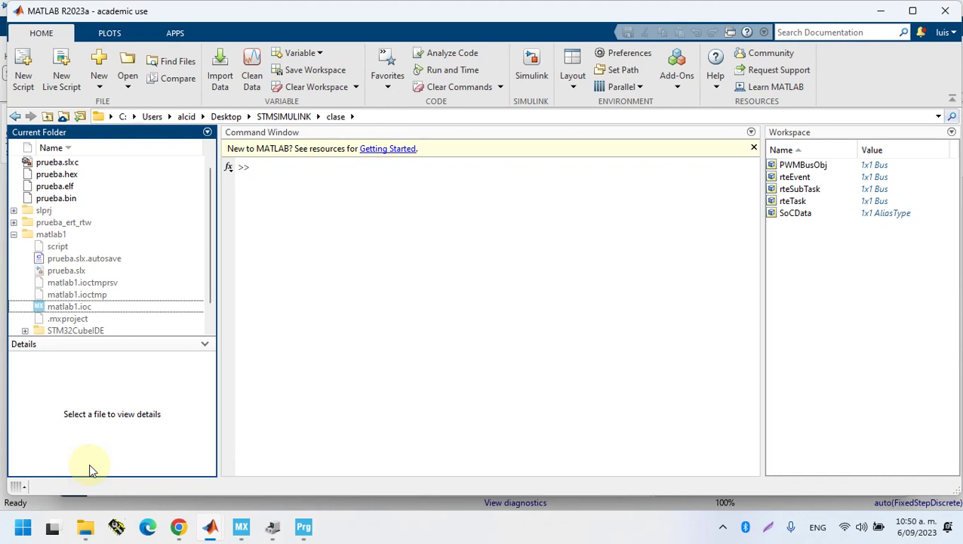
{"action": "left_click", "coordinate": [526, 59]}
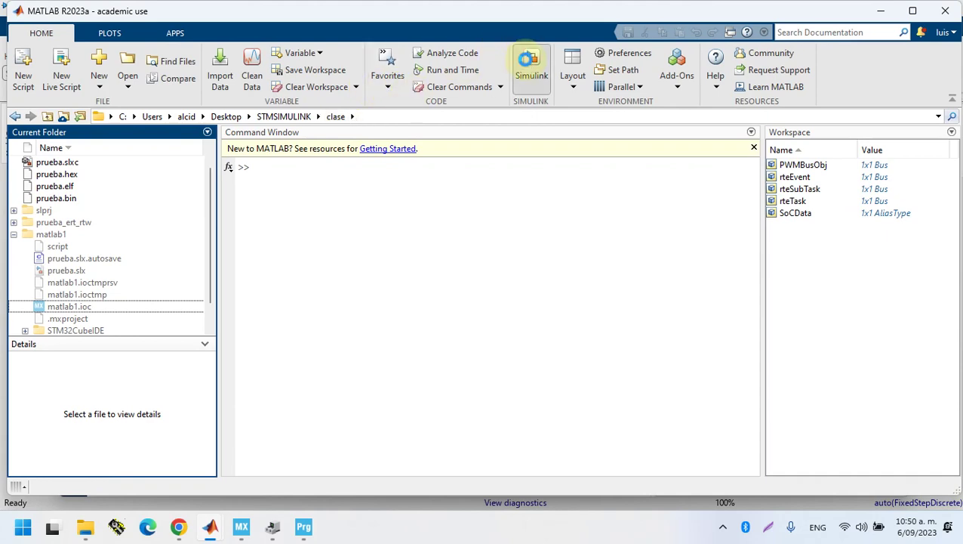
{"action": "left_click", "coordinate": [329, 221]}
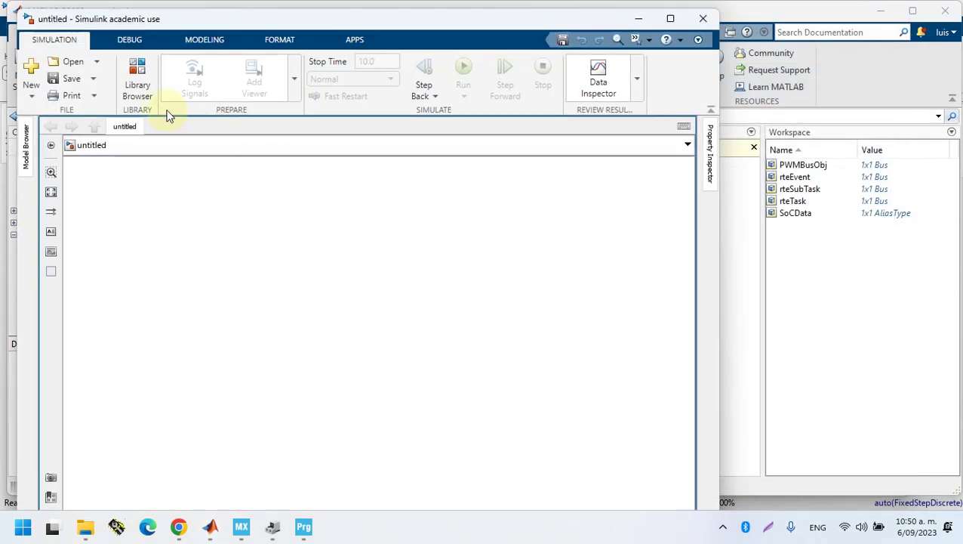
Save the new blank model as monitoreo in the clase folder
{"action": "left_click", "coordinate": [91, 78]}
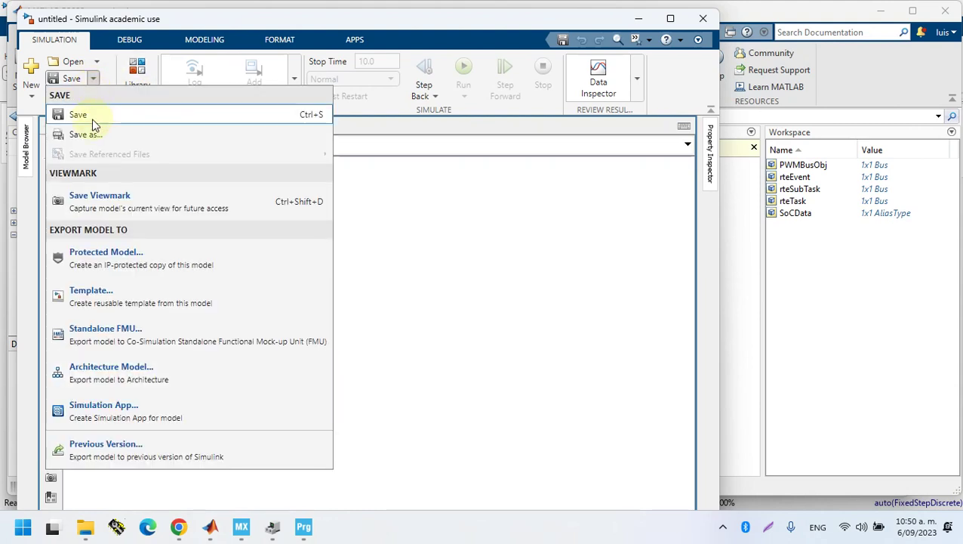
{"action": "left_click", "coordinate": [93, 136]}
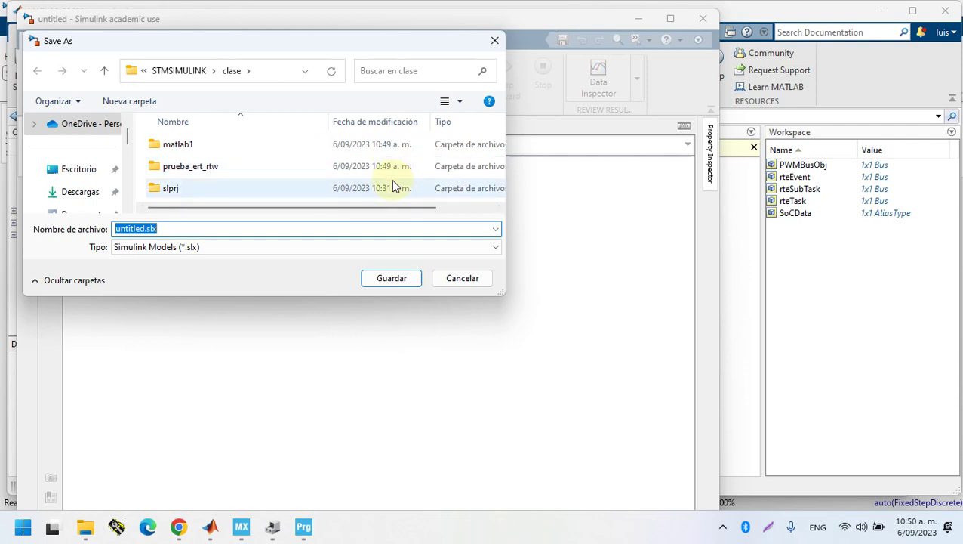
{"action": "left_click", "coordinate": [138, 229]}
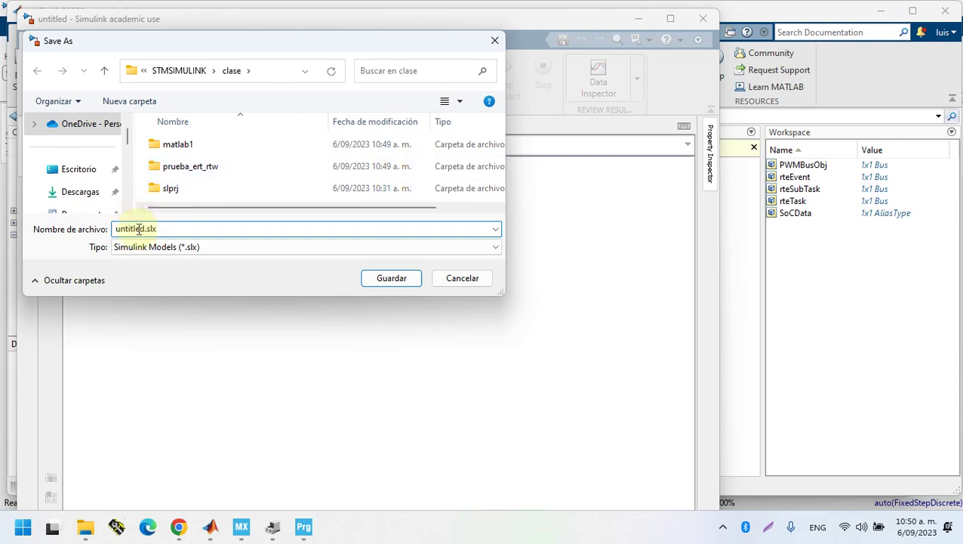
{"action": "type", "text": "\\"}
{"action": "key", "text": "BackSpace"}
{"action": "key", "text": "BackSpace"}
{"action": "key", "text": "BackSpace"}
{"action": "key", "text": "BackSpace"}
{"action": "key", "text": "BackSpace"}
{"action": "key", "text": "BackSpace"}
{"action": "key", "text": "BackSpace"}
{"action": "key", "text": "BackSpace"}
{"action": "key", "text": "BackSpace"}
{"action": "type", "text": "monitor"}
{"action": "key", "text": "Return"}
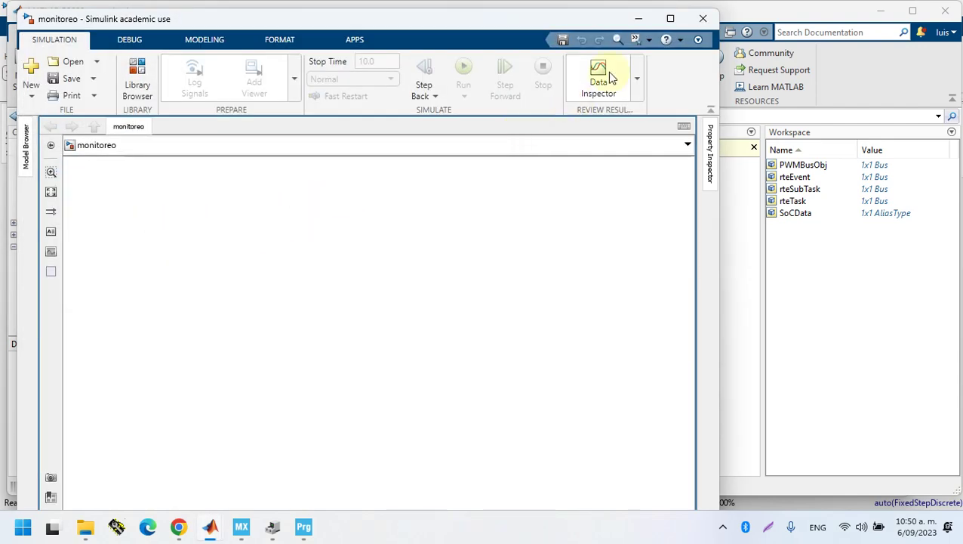
Maximize the model window and add a Serial Configuration block to the monitoreo model
{"action": "left_click", "coordinate": [670, 18]}
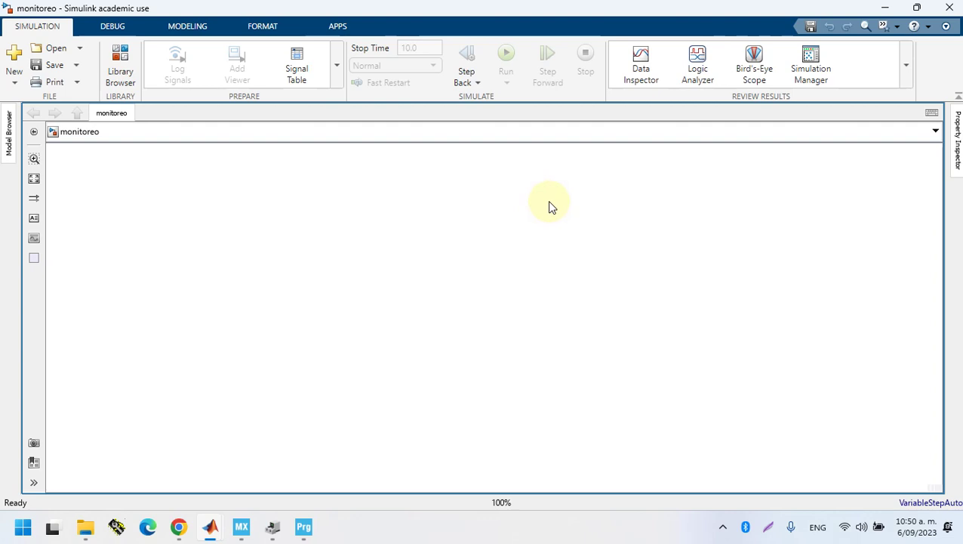
{"action": "double_click", "coordinate": [428, 234]}
{"action": "type", "text": "swerial"}
{"action": "key", "text": "BackSpace"}
{"action": "key", "text": "BackSpace"}
{"action": "key", "text": "BackSpace"}
{"action": "key", "text": "BackSpace"}
{"action": "key", "text": "BackSpace"}
{"action": "key", "text": "BackSpace"}
{"action": "type", "text": "eriasl"}
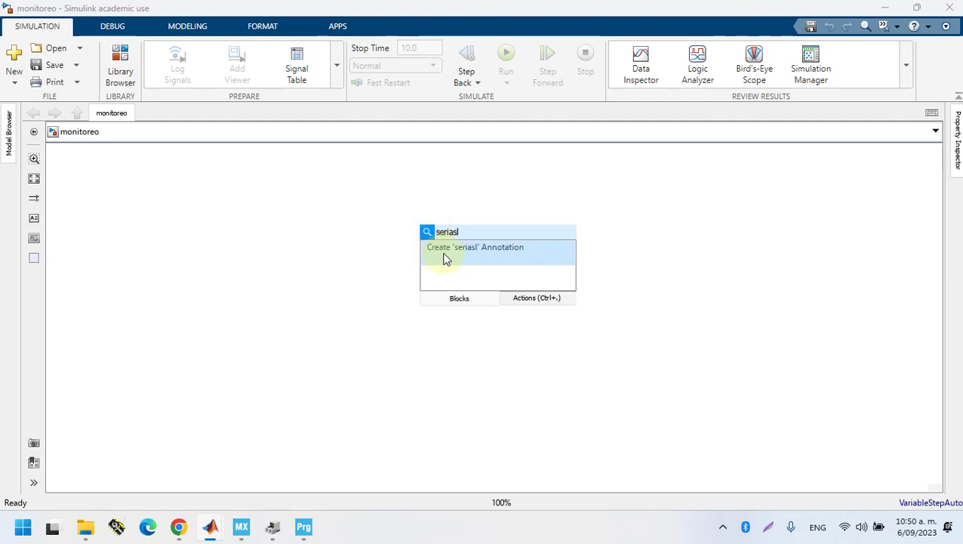
{"action": "type", "text": "\\|"}
{"action": "key", "text": "BackSpace"}
{"action": "key", "text": "BackSpace"}
{"action": "key", "text": "BackSpace"}
{"action": "key", "text": "BackSpace"}
{"action": "type", "text": "l"}
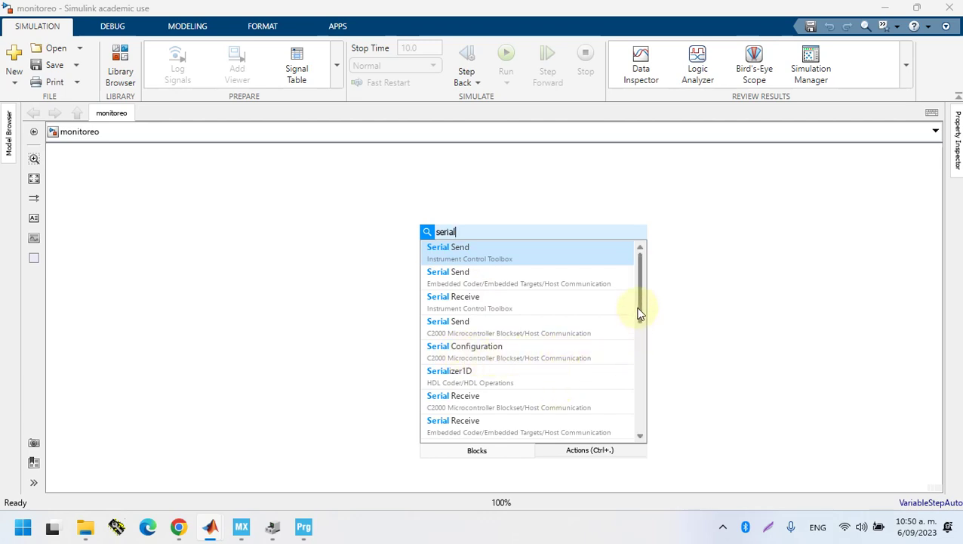
{"action": "scroll", "coordinate": [639, 337], "scroll_direction": "down", "scroll_amount": 1}
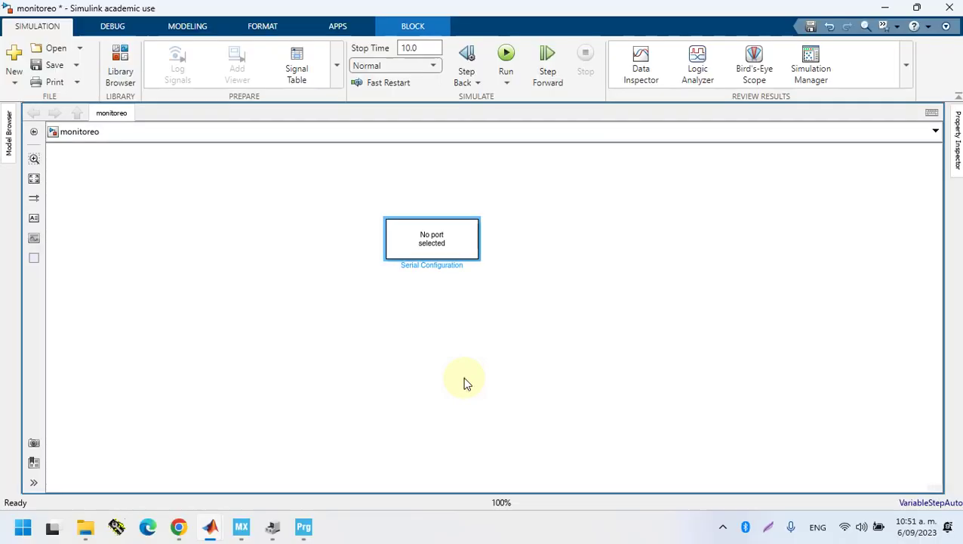
Configure the Serial Configuration block for port COM18 at 115200 baud and move it slightly up and left on the canvas
{"action": "double_click", "coordinate": [441, 259]}
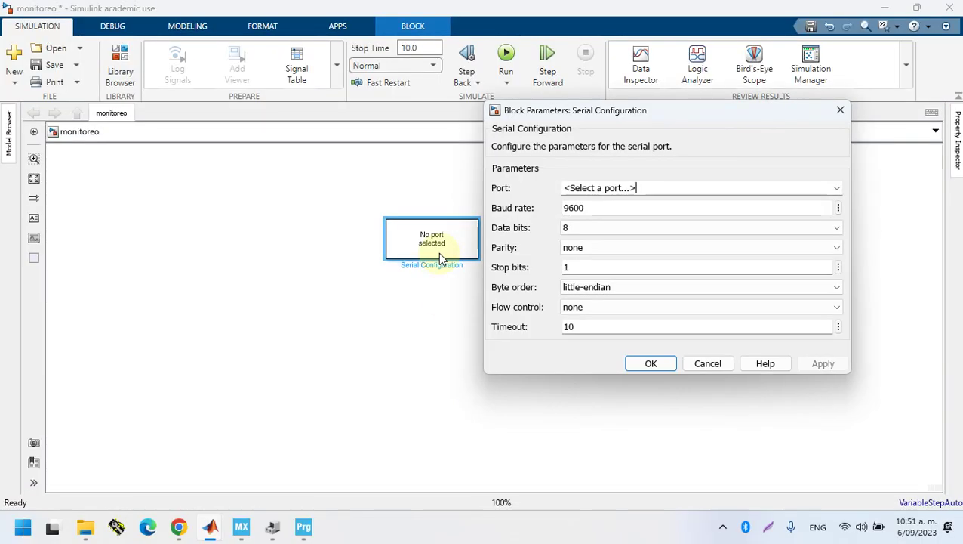
{"action": "left_click", "coordinate": [836, 189]}
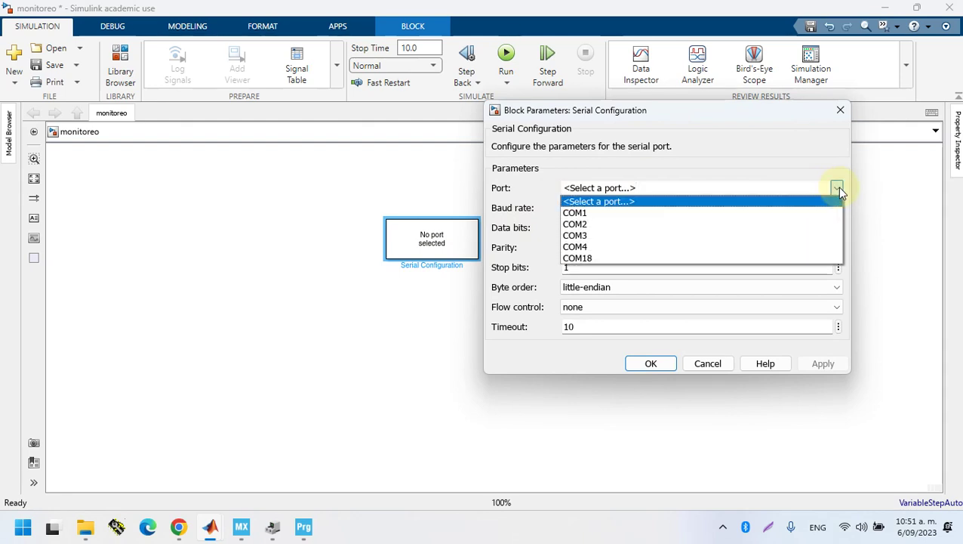
{"action": "left_click", "coordinate": [743, 258]}
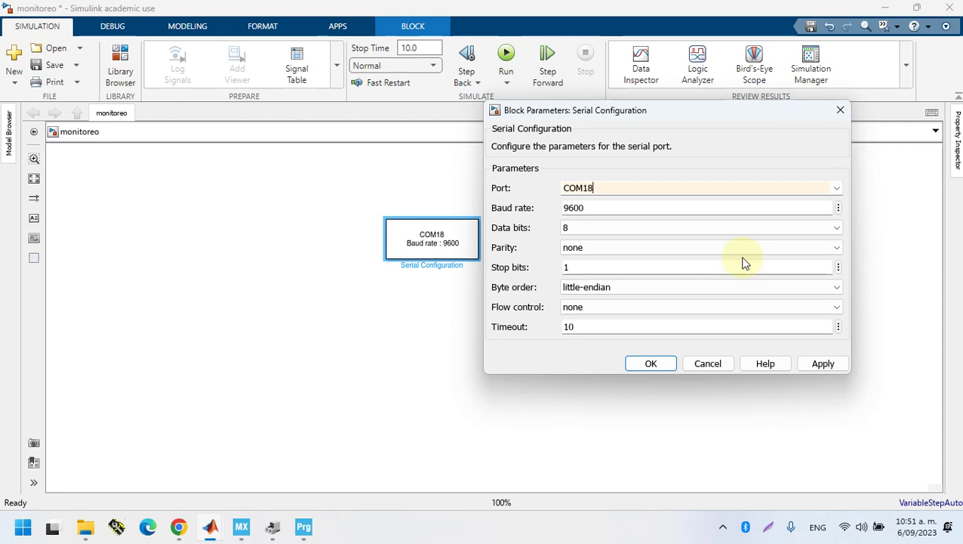
{"action": "double_click", "coordinate": [656, 210]}
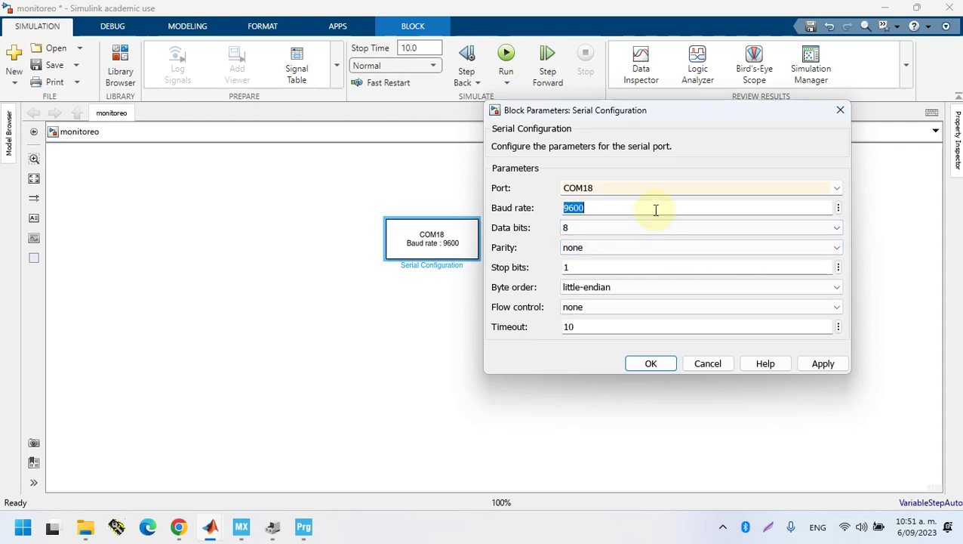
{"action": "type", "text": "115200"}
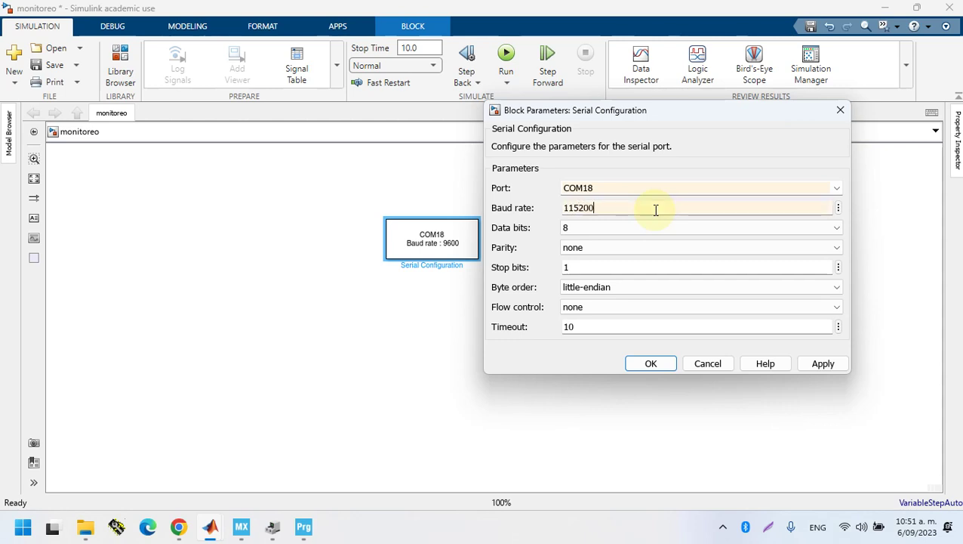
{"action": "double_click", "coordinate": [614, 321]}
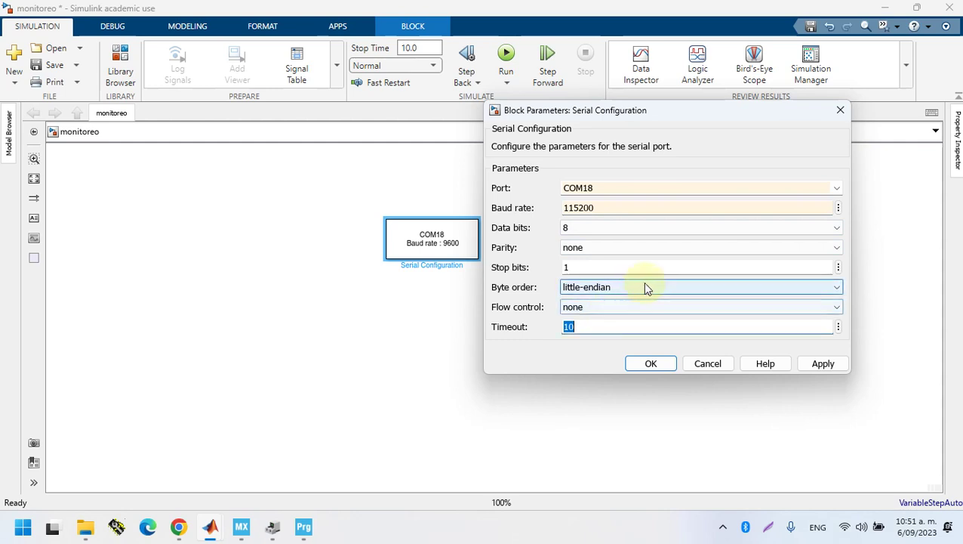
{"action": "left_click", "coordinate": [650, 364]}
{"action": "left_click_drag", "start_coordinate": [447, 243], "coordinate": [428, 225]}
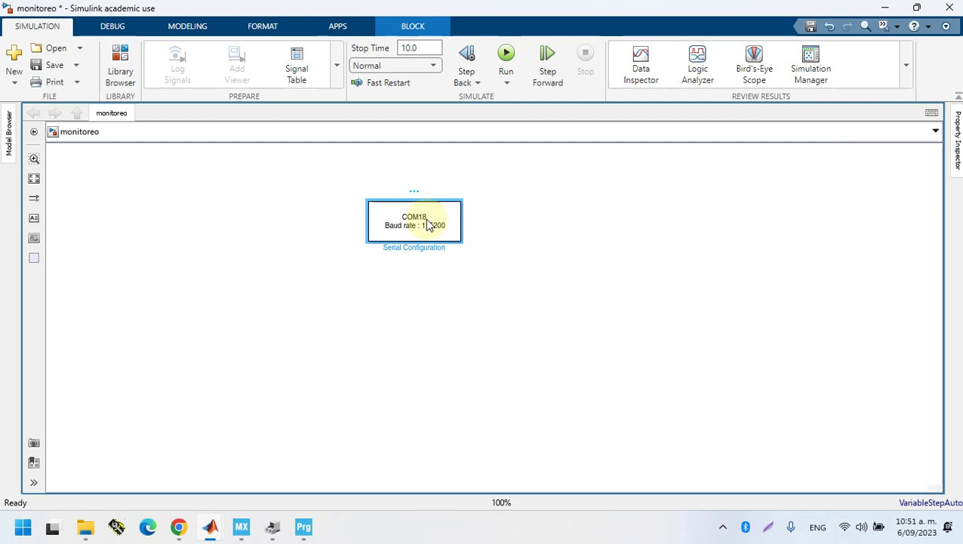
Add an Instrument Control Toolbox Serial Receive block below the Serial Configuration block
{"action": "double_click", "coordinate": [391, 337]}
{"action": "type", "text": "serial r"}
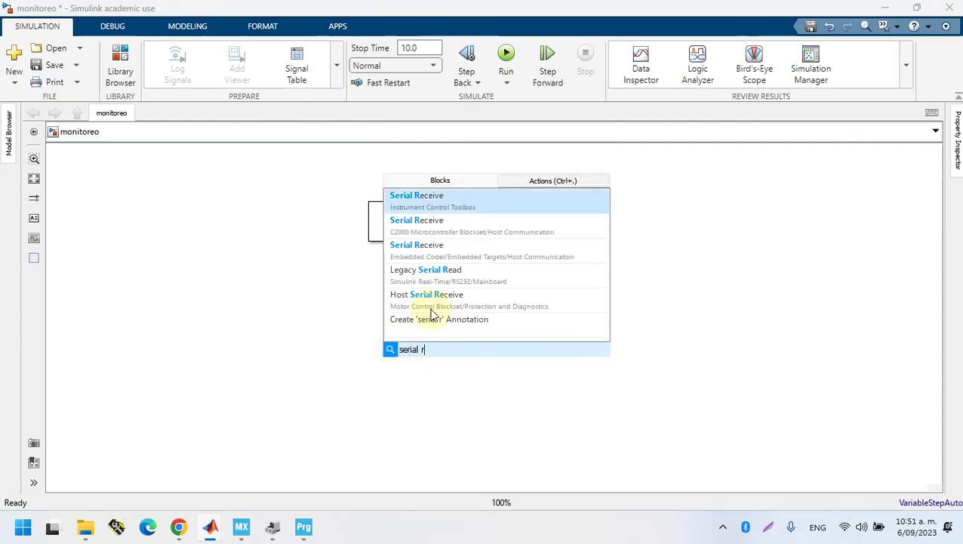
{"action": "left_click", "coordinate": [448, 202]}
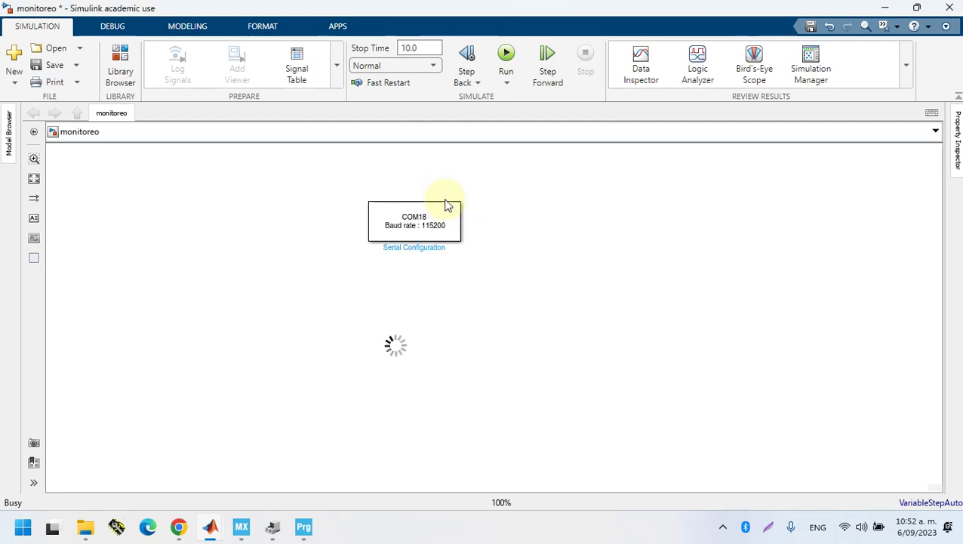
Set the Serial Receive block to port COM18 with data type uint16 and shift the block slightly up and left
{"action": "double_click", "coordinate": [396, 343]}
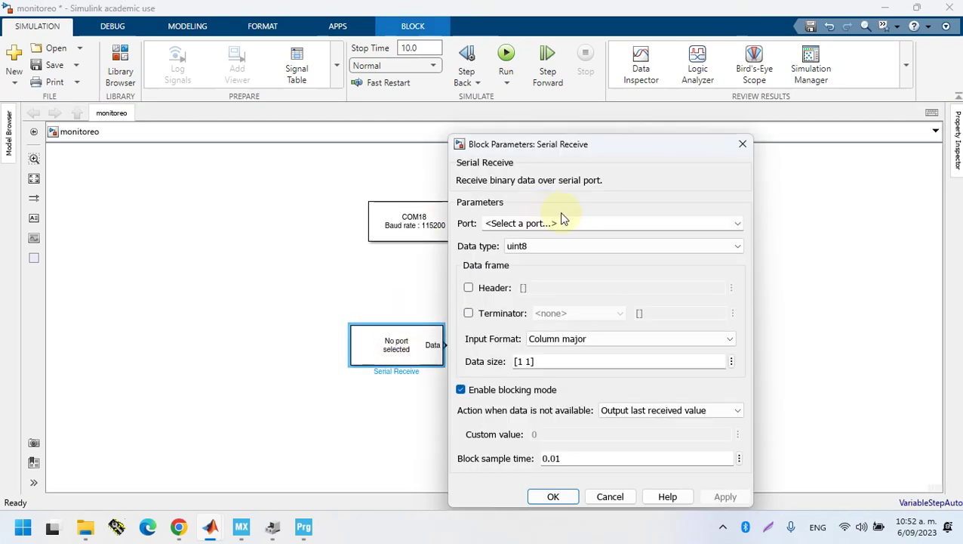
{"action": "left_click", "coordinate": [734, 223]}
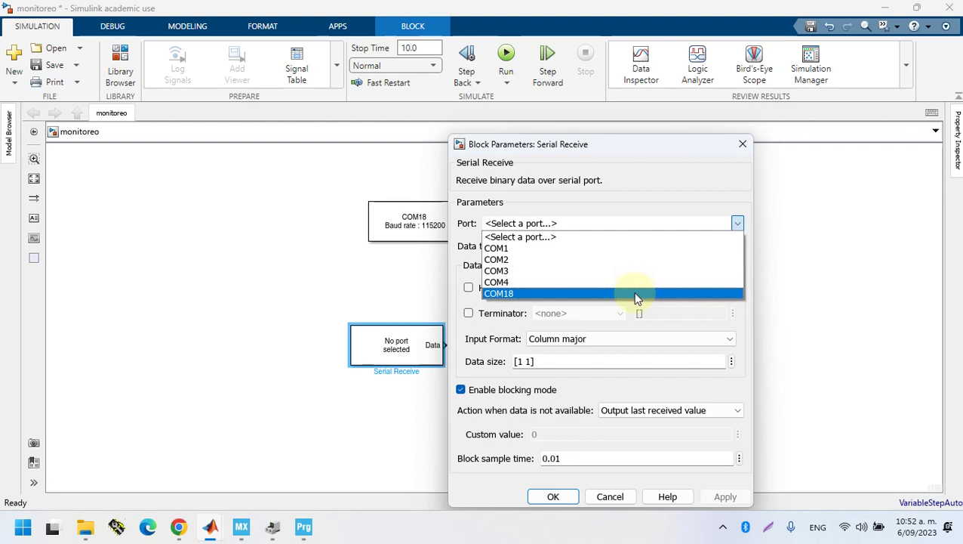
{"action": "left_click", "coordinate": [634, 294]}
{"action": "left_click", "coordinate": [589, 251]}
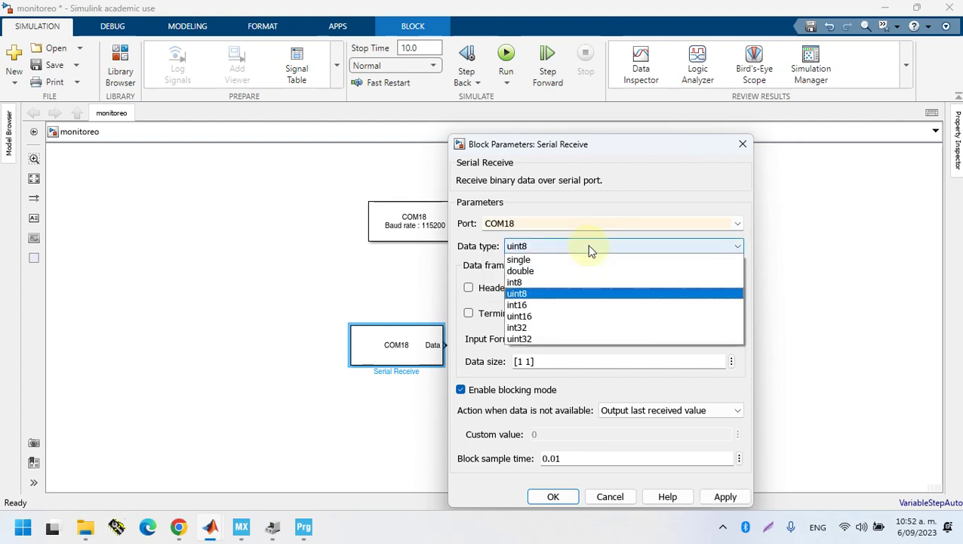
{"action": "left_click", "coordinate": [536, 316]}
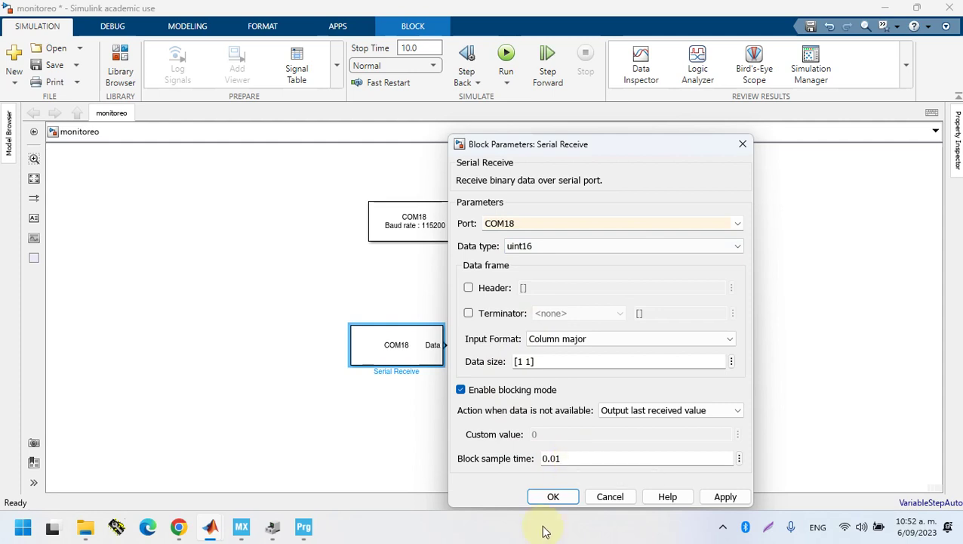
{"action": "left_click", "coordinate": [552, 496]}
{"action": "left_click_drag", "start_coordinate": [389, 354], "coordinate": [378, 334]}
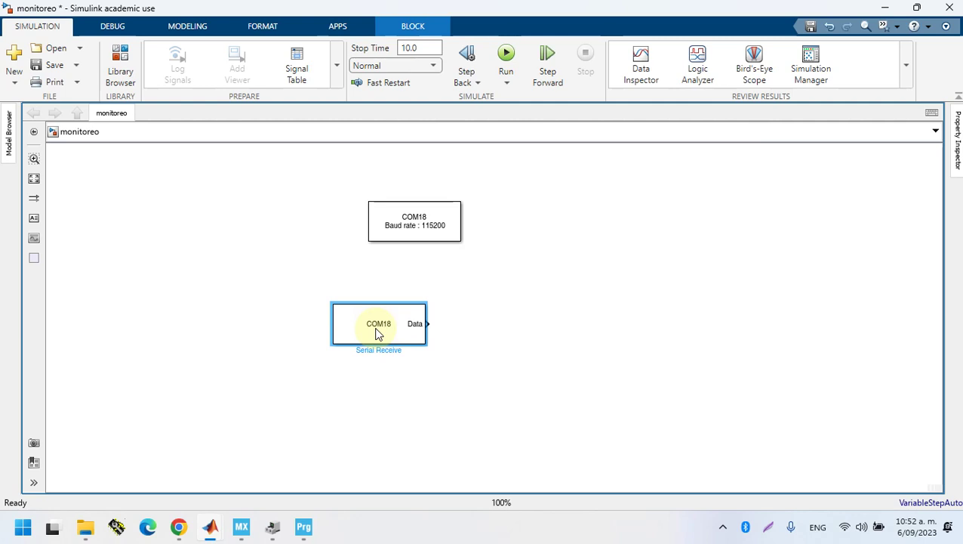
Recheck the Serial Receive block's parameters without changing them
{"action": "double_click", "coordinate": [375, 336]}
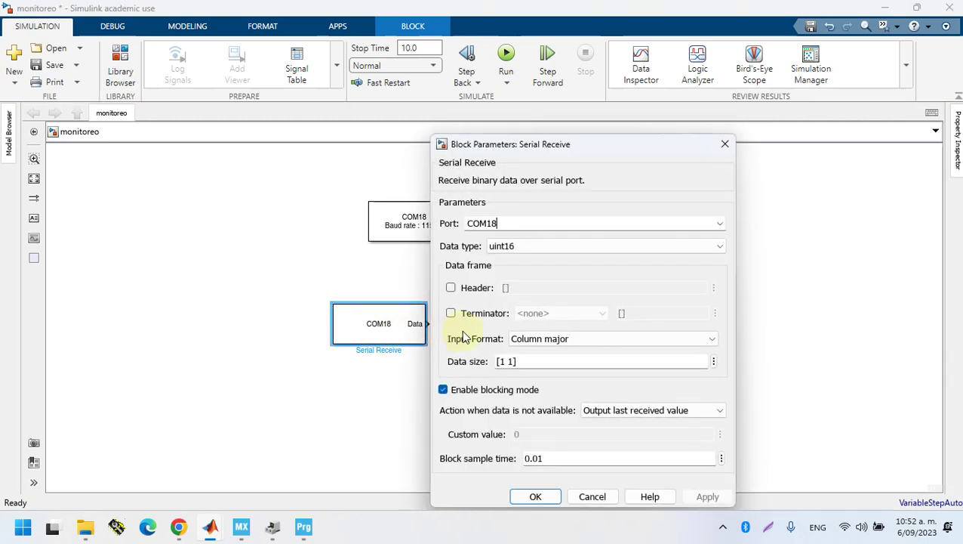
{"action": "left_click", "coordinate": [725, 145]}
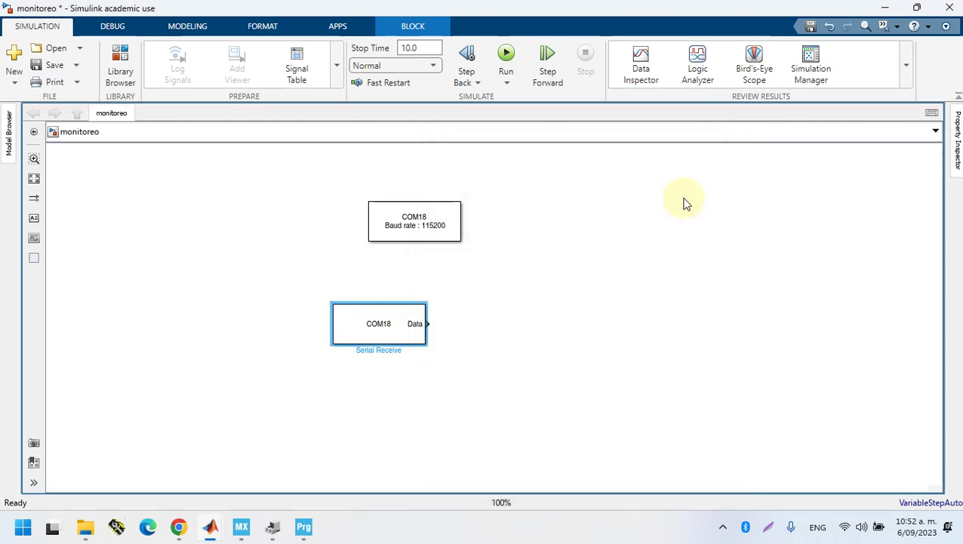
{"action": "left_click", "coordinate": [680, 209]}
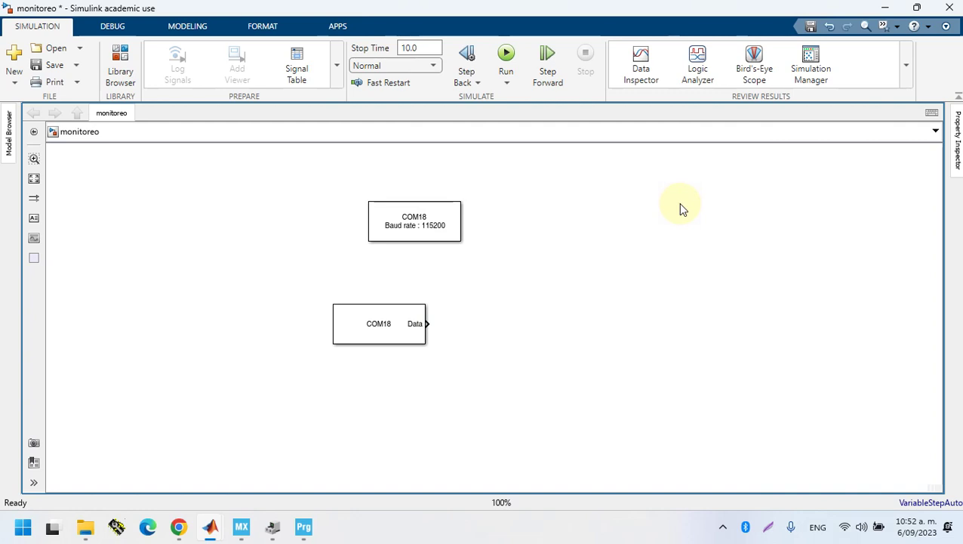
{"action": "double_click", "coordinate": [677, 202]}
{"action": "type", "text": "serial"}
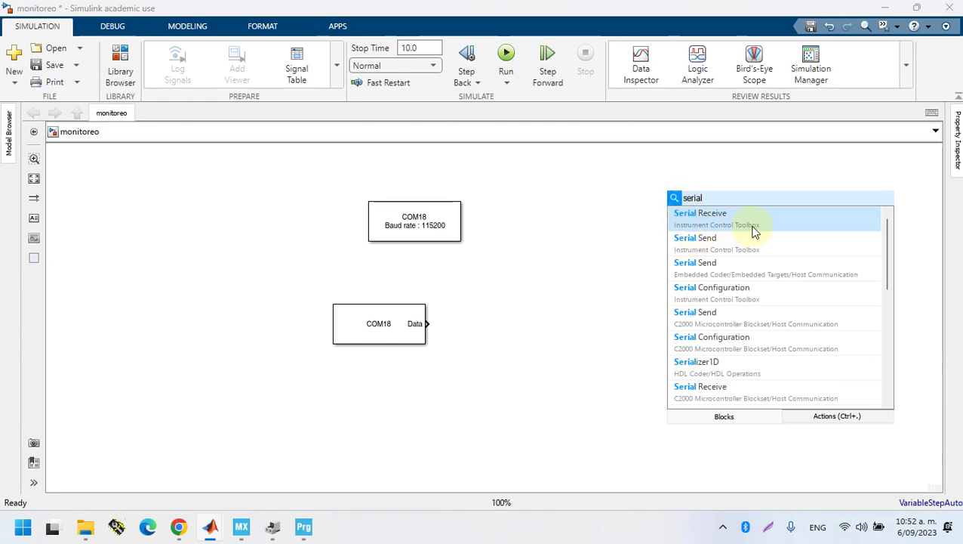
{"action": "left_click", "coordinate": [458, 324]}
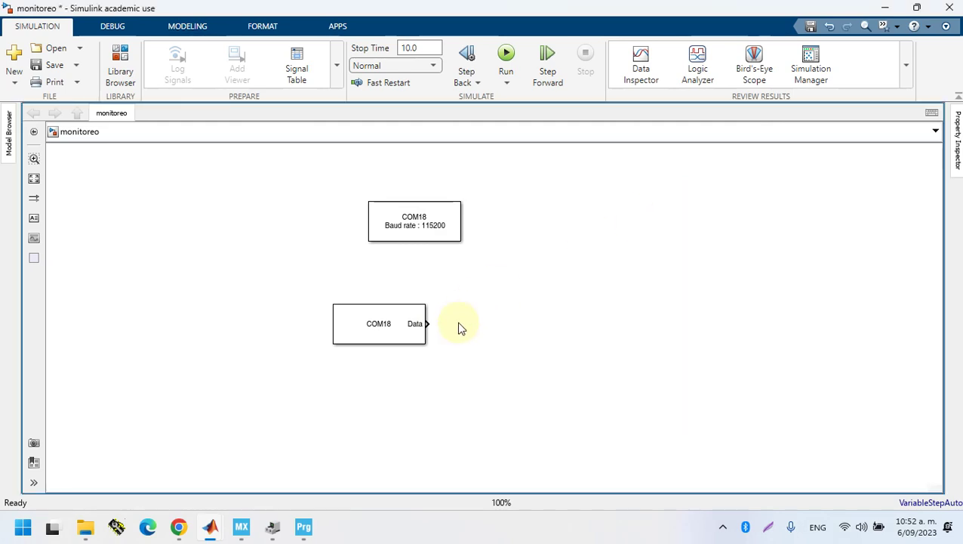
Add a Scope block from Simulink/Sinks to the right of the Serial Receive block
{"action": "double_click", "coordinate": [528, 330]}
{"action": "type", "text": "s"}
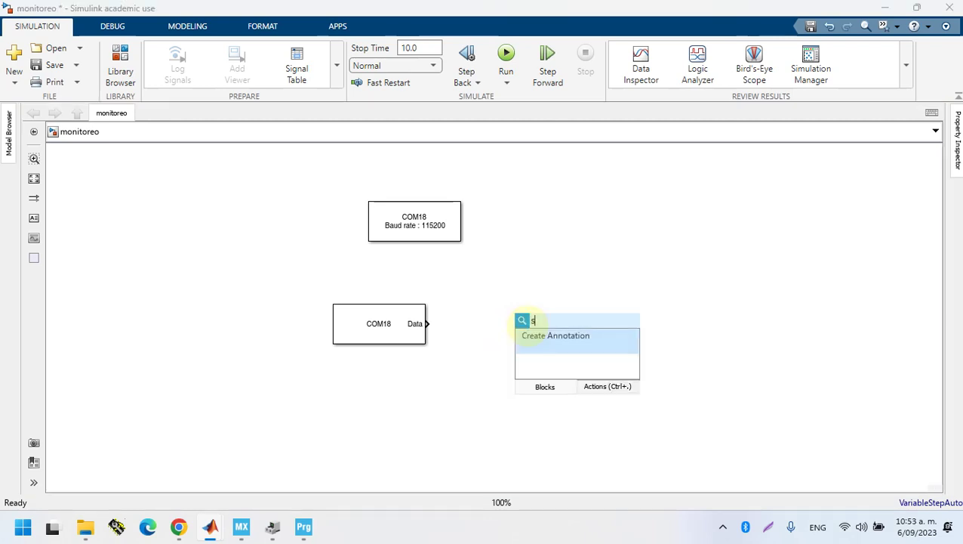
{"action": "type", "text": "cope"}
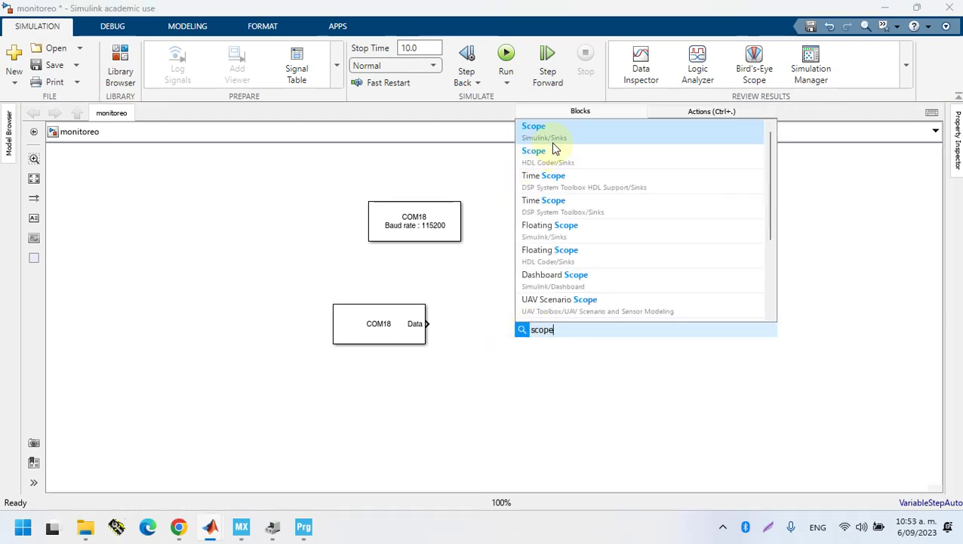
{"action": "left_click", "coordinate": [554, 144]}
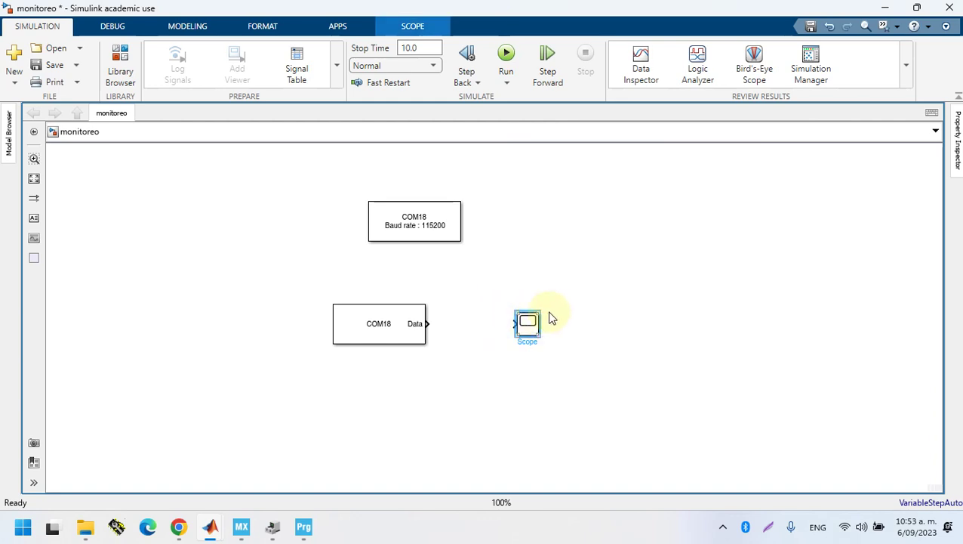
Add a Data Type Conversion block between the Serial Receive block and the Scope
{"action": "double_click", "coordinate": [483, 332]}
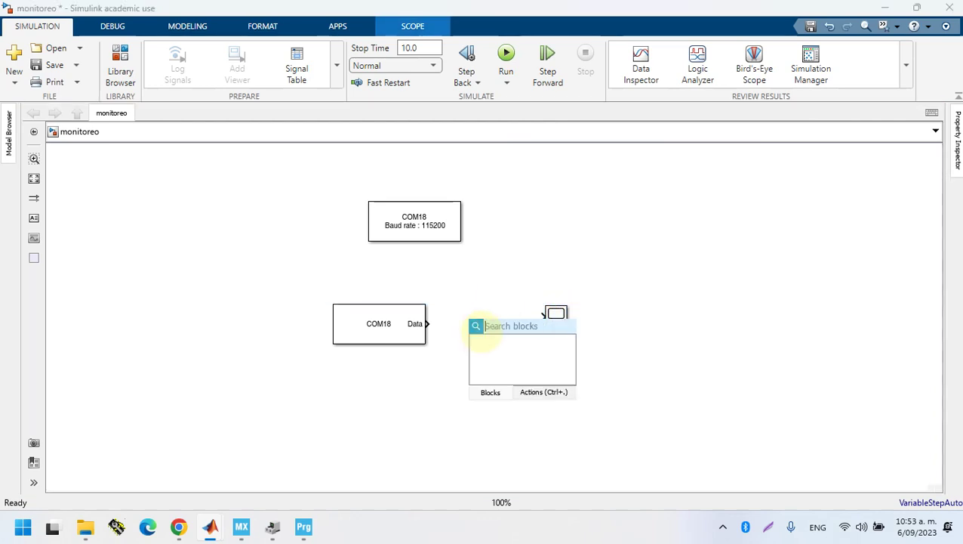
{"action": "type", "text": "dat"}
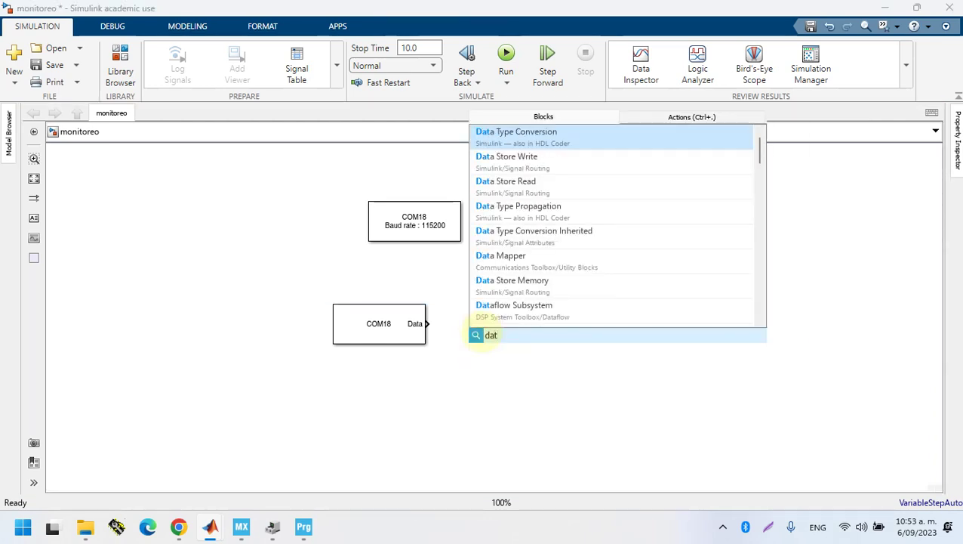
{"action": "left_click", "coordinate": [538, 137]}
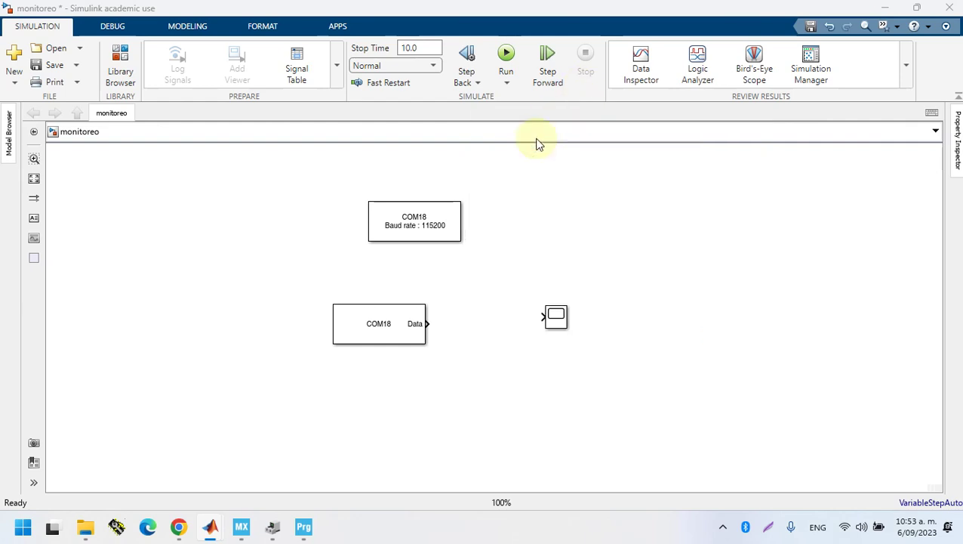
Shift the Serial Receive block down and left and wire its Data output through the conversion block to the Scope
{"action": "left_click", "coordinate": [438, 326]}
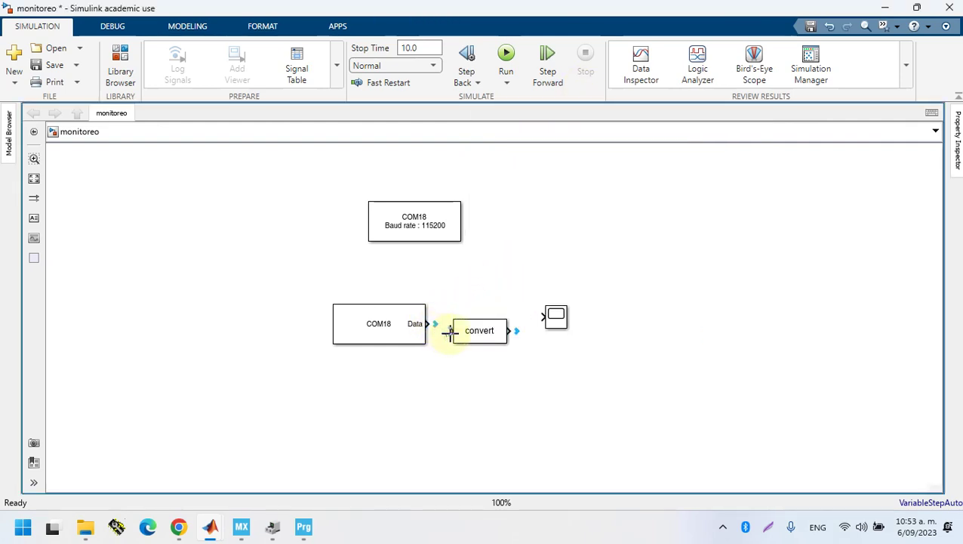
{"action": "left_click_drag", "start_coordinate": [413, 330], "coordinate": [449, 331]}
{"action": "key", "text": "ctrl+z"}
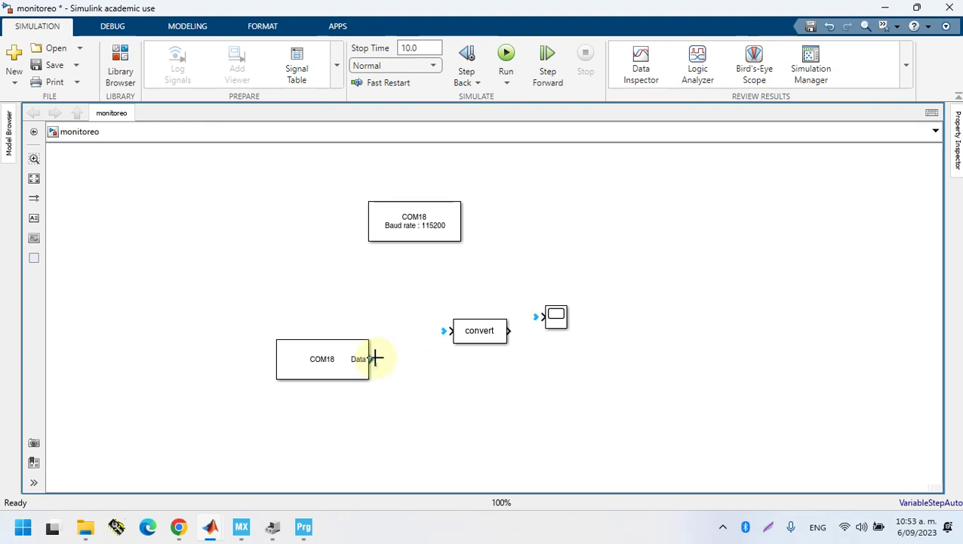
{"action": "left_click", "coordinate": [444, 333]}
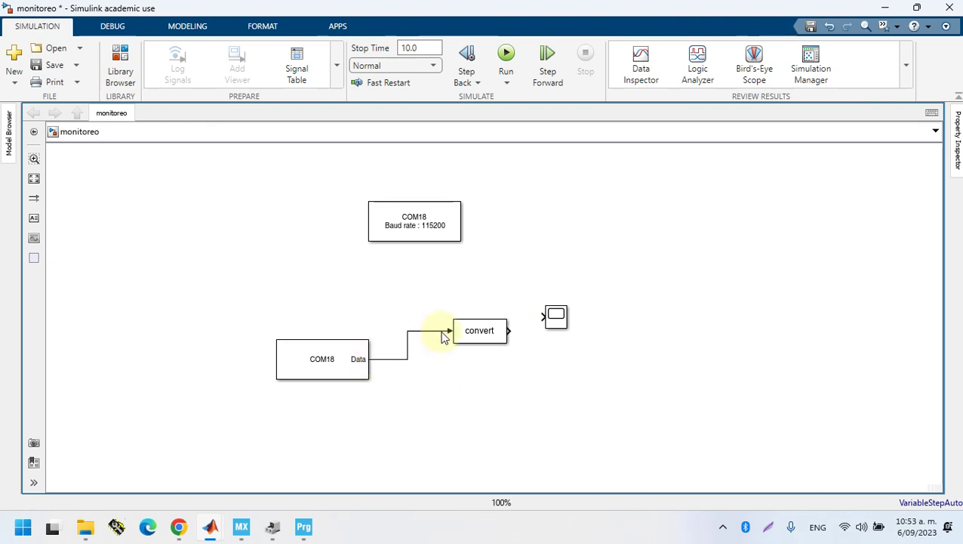
{"action": "left_click", "coordinate": [544, 317]}
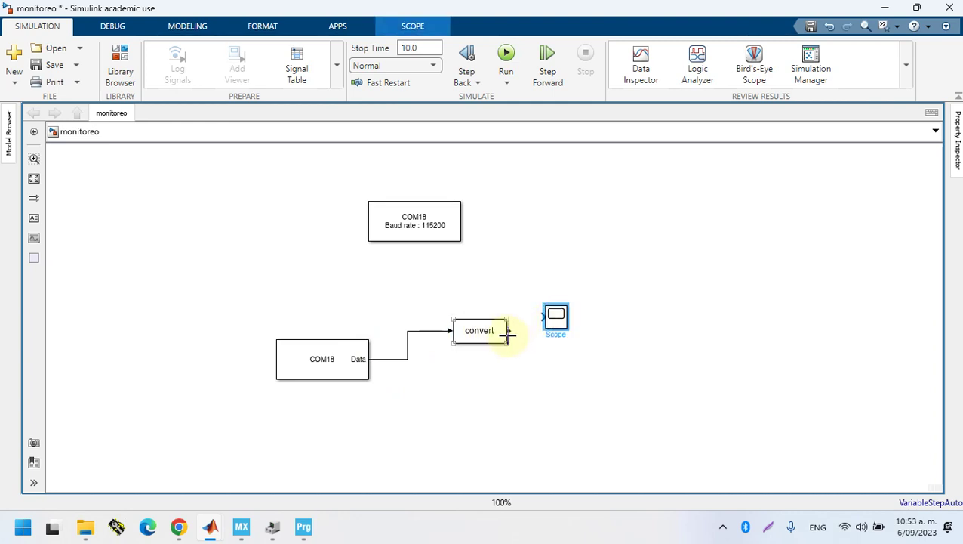
{"action": "left_click_drag", "start_coordinate": [509, 330], "coordinate": [542, 318]}
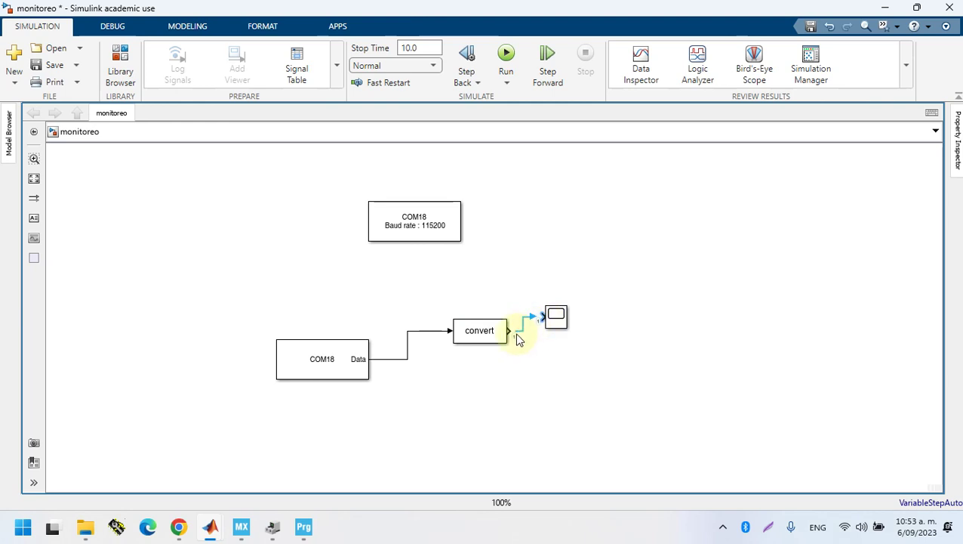
Set the Data Type Conversion block's output data type to uint16
{"action": "double_click", "coordinate": [485, 334]}
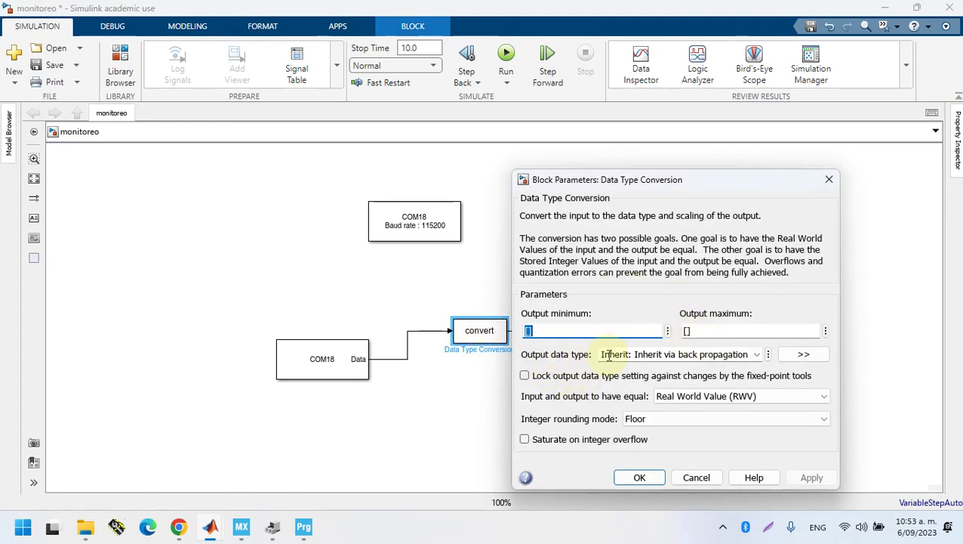
{"action": "left_click", "coordinate": [756, 354]}
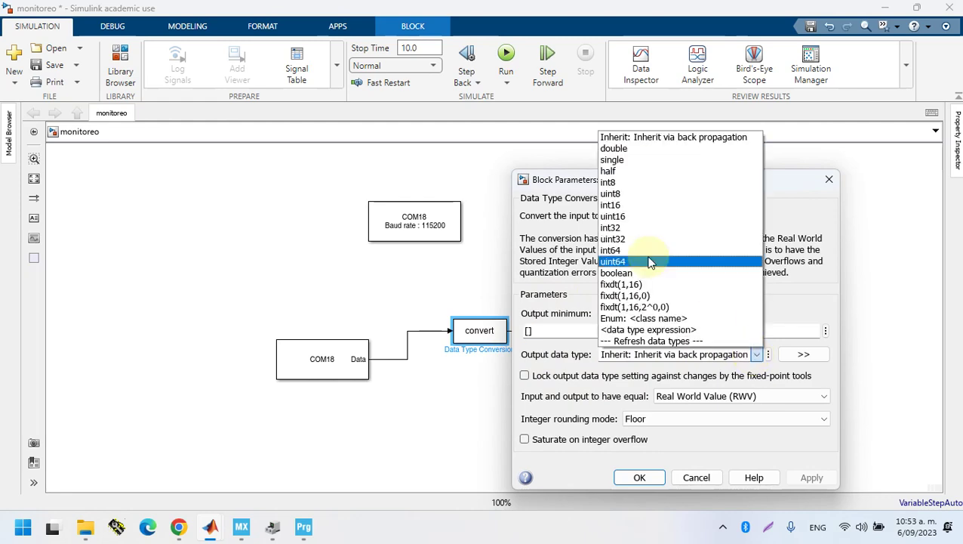
{"action": "left_click", "coordinate": [623, 217]}
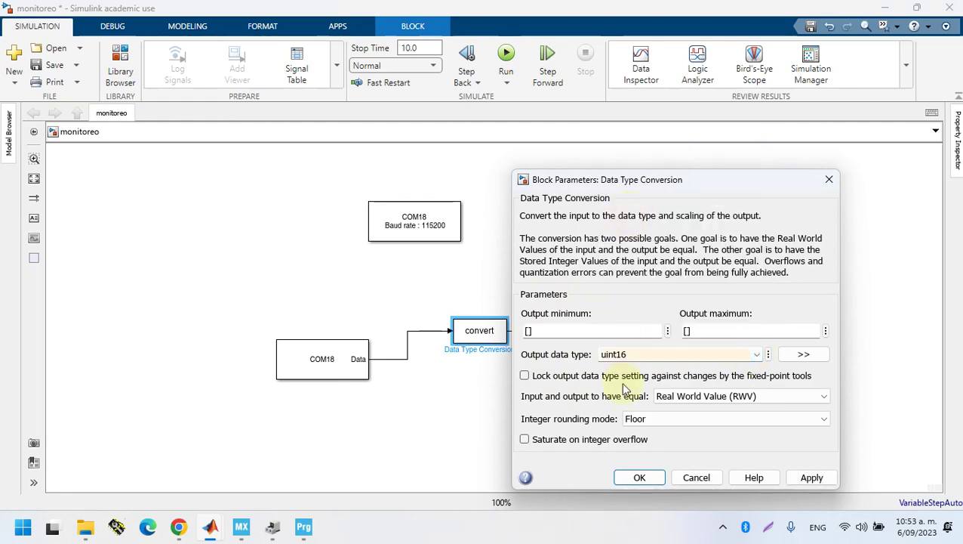
{"action": "left_click", "coordinate": [633, 476]}
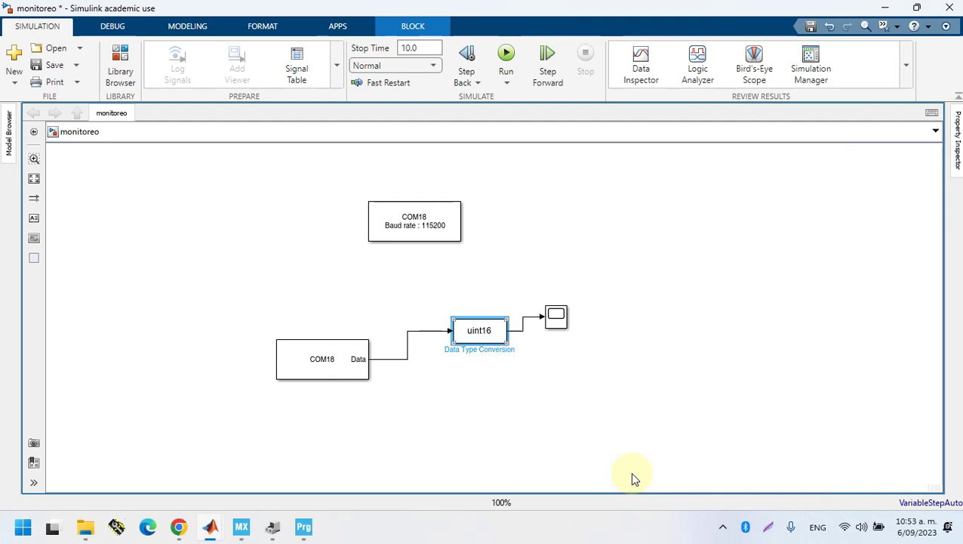
Add a Simulink Display block below the Scope and branch the converted signal into its input
{"action": "double_click", "coordinate": [557, 354]}
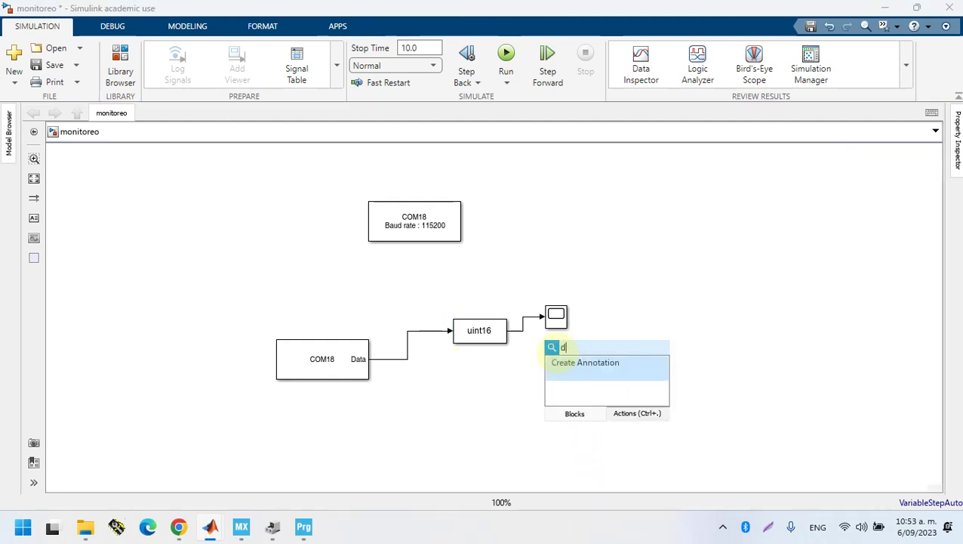
{"action": "type", "text": "displ"}
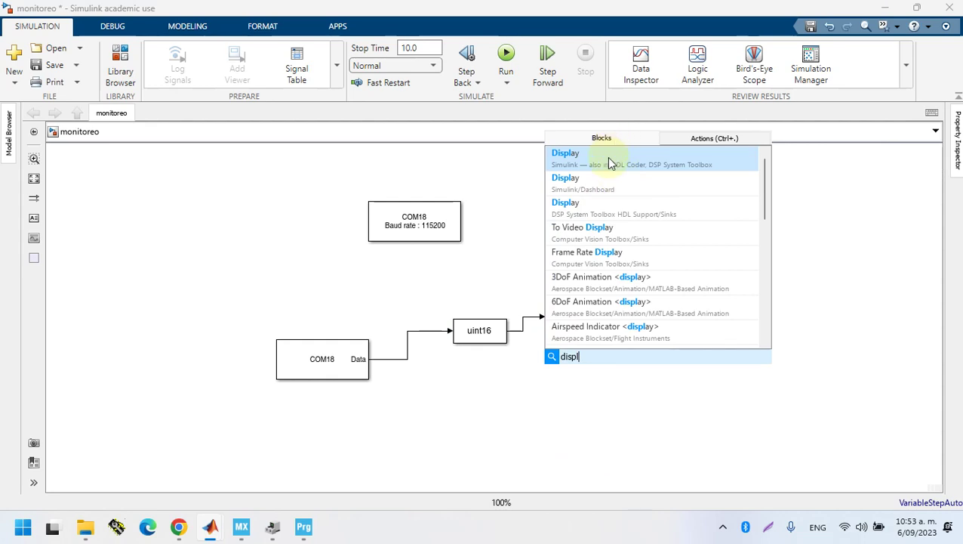
{"action": "left_click", "coordinate": [610, 162]}
{"action": "left_click", "coordinate": [518, 335]}
{"action": "left_click_drag", "start_coordinate": [522, 351], "coordinate": [573, 352]}
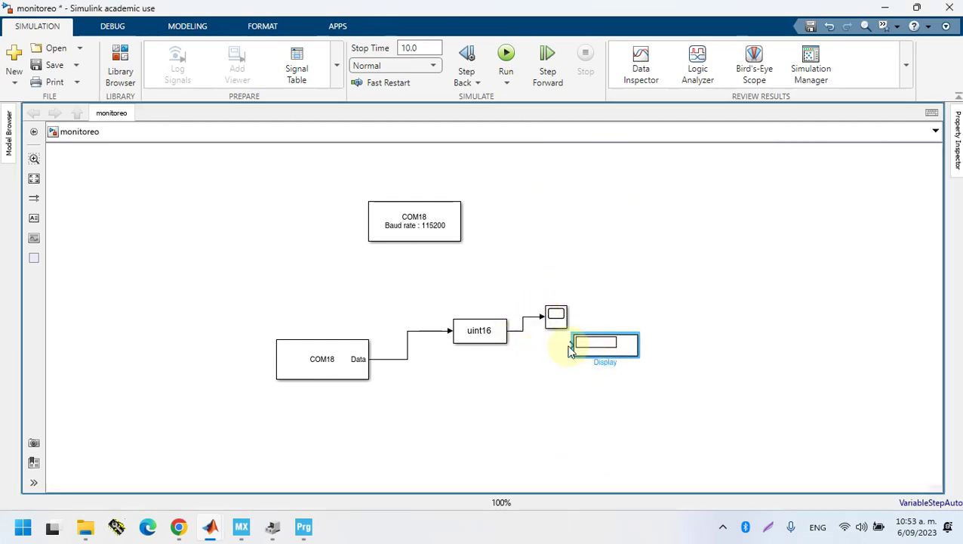
{"action": "left_click_drag", "start_coordinate": [529, 327], "coordinate": [563, 349]}
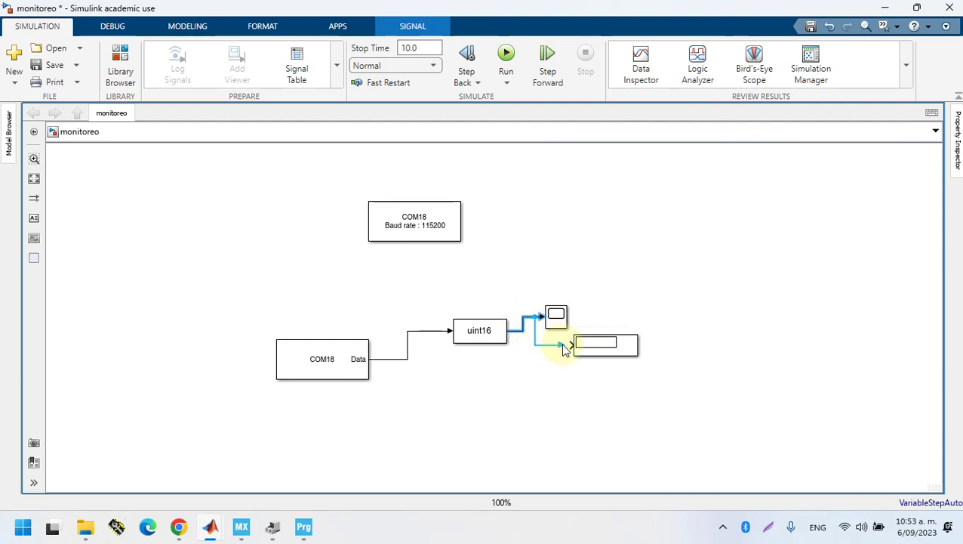
{"action": "left_click", "coordinate": [550, 416]}
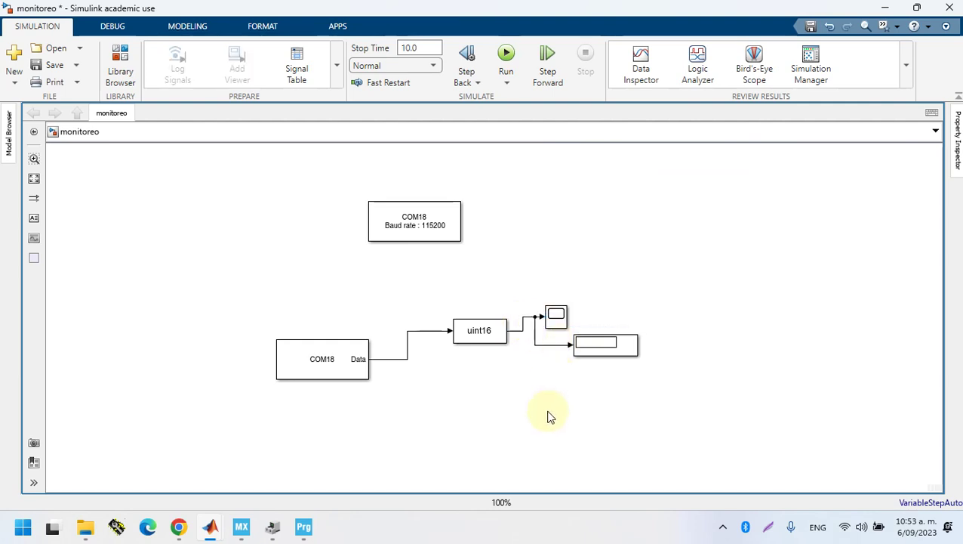
Run the monitoreo simulation briefly, stop it, and set the stop time to inf
{"action": "left_click", "coordinate": [505, 54]}
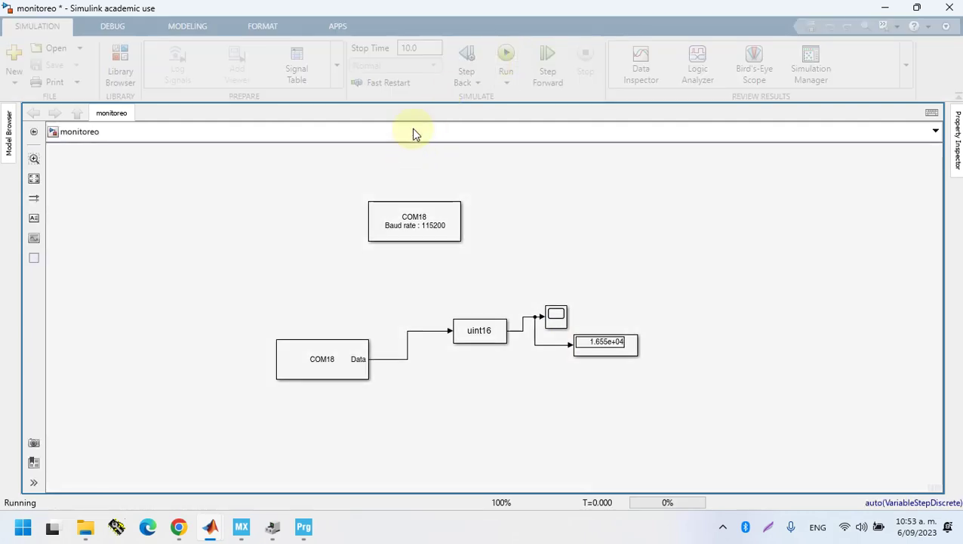
{"action": "left_click", "coordinate": [585, 57]}
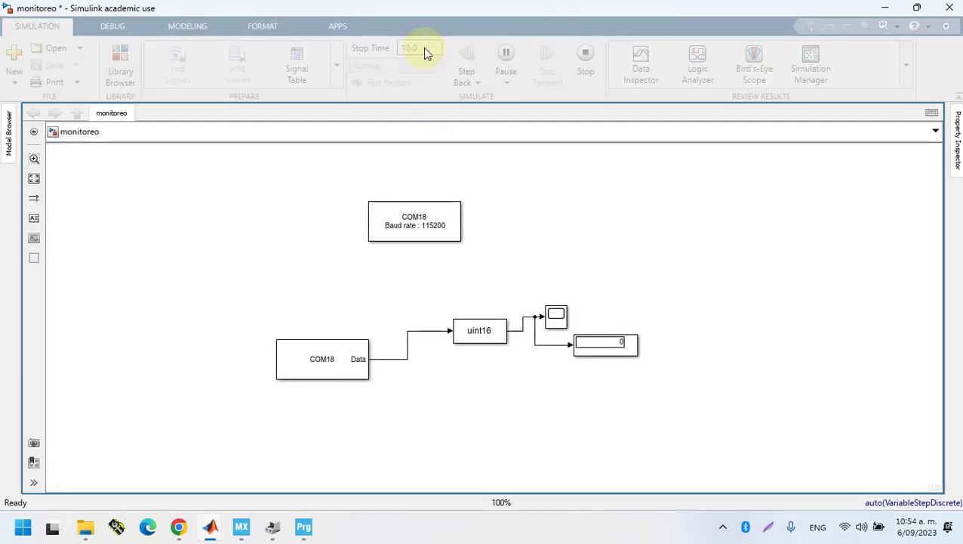
{"action": "left_click", "coordinate": [424, 48]}
{"action": "type", "text": "inf"}
{"action": "key", "text": "Return"}
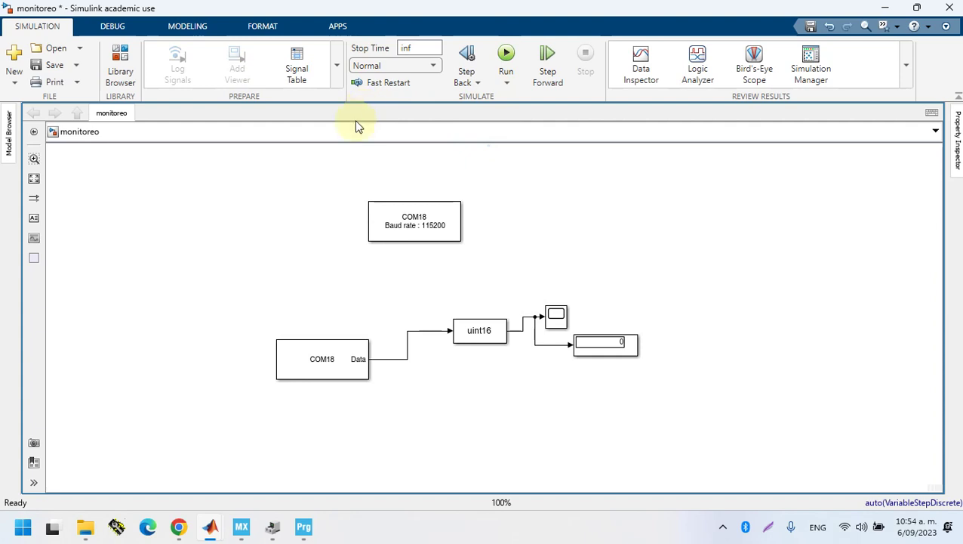
Review the ADC1-to-USART1 chain in the prueba model and return to the serial blocks in monitoreo
{"action": "mouse_move", "coordinate": [210, 523]}
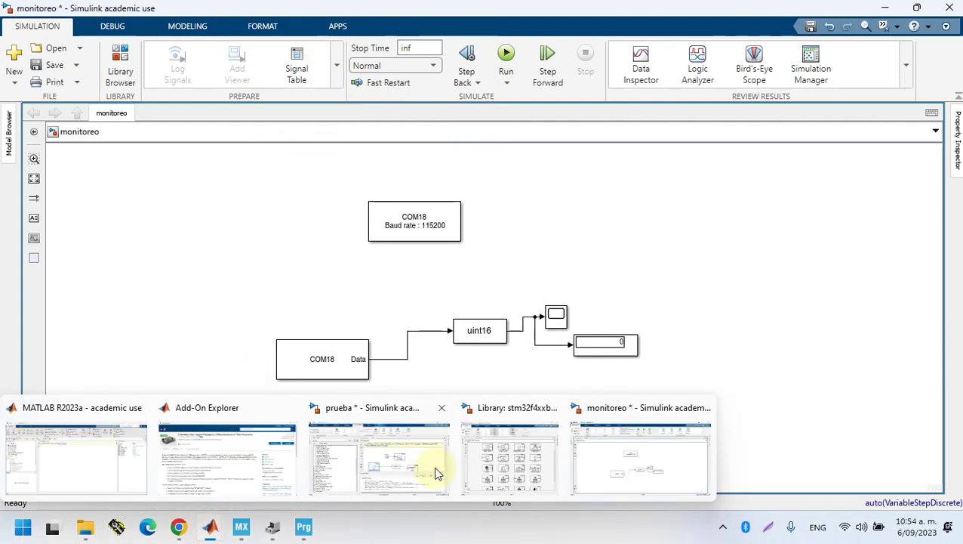
{"action": "left_click", "coordinate": [400, 458]}
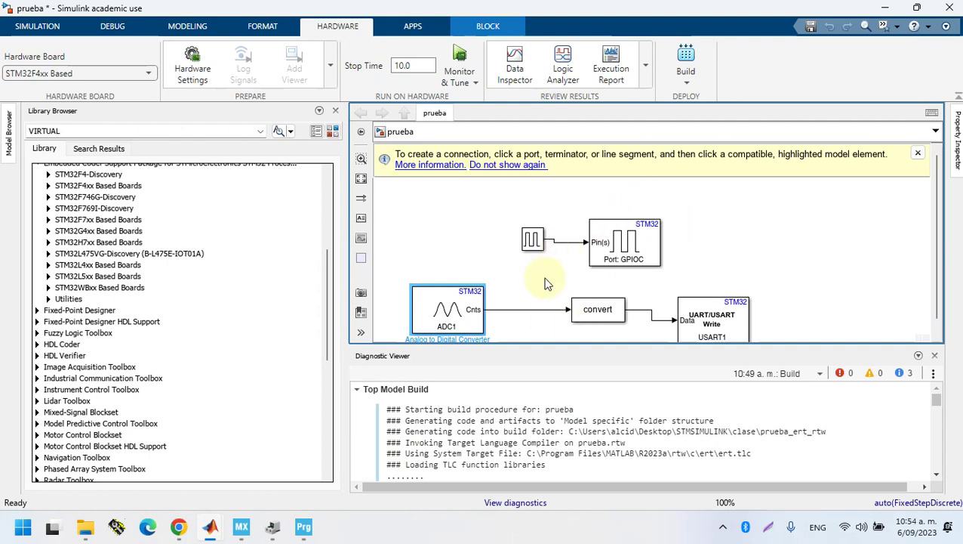
{"action": "left_click", "coordinate": [885, 8]}
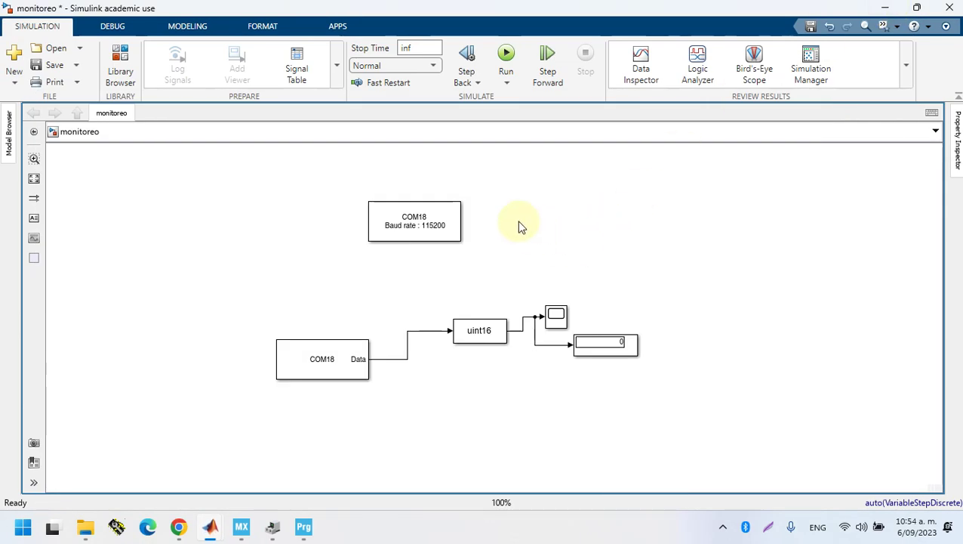
{"action": "left_click", "coordinate": [437, 226]}
{"action": "left_click", "coordinate": [344, 367]}
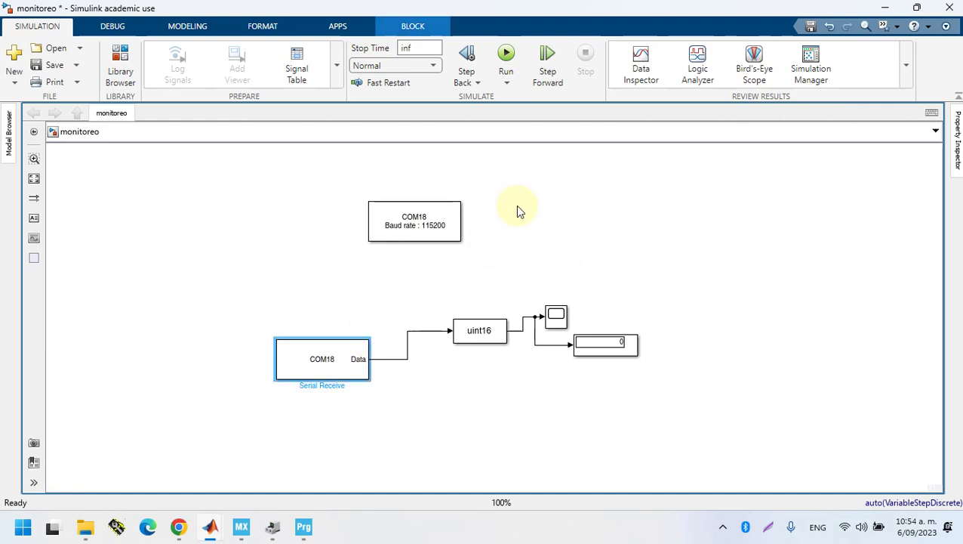
Run and stop the simulation, and set the Display block's numeric display format to long
{"action": "left_click", "coordinate": [506, 59]}
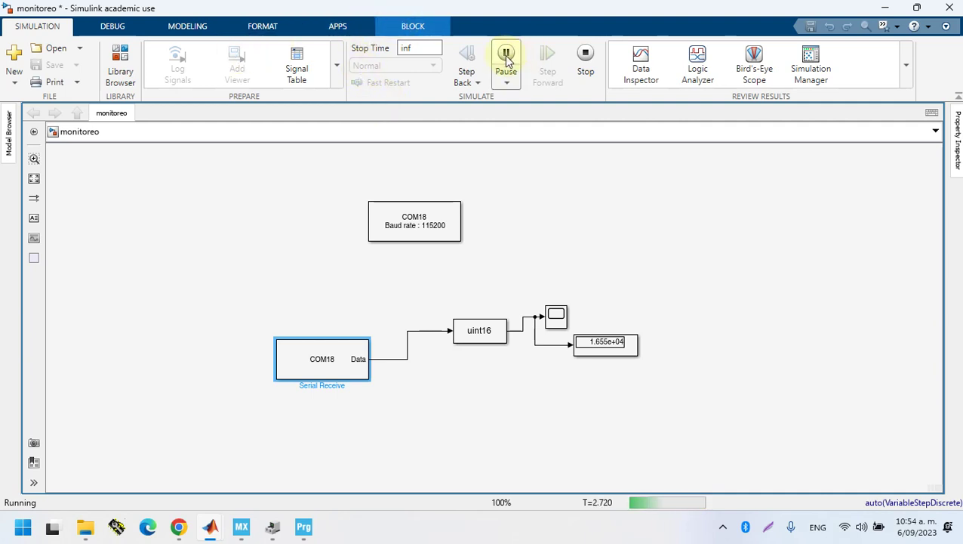
{"action": "left_click", "coordinate": [585, 55]}
{"action": "left_click", "coordinate": [613, 349]}
{"action": "double_click", "coordinate": [612, 350]}
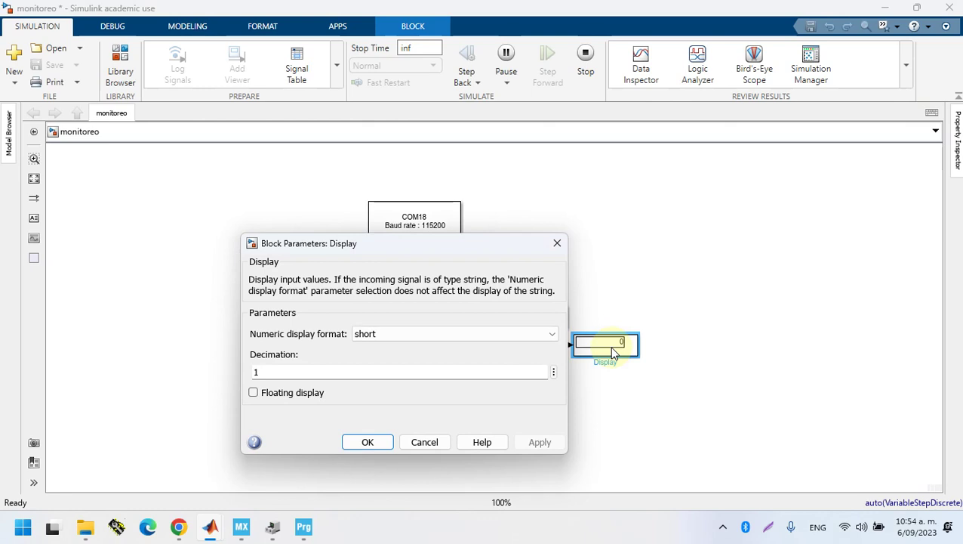
{"action": "left_click", "coordinate": [483, 338]}
{"action": "left_click", "coordinate": [408, 360]}
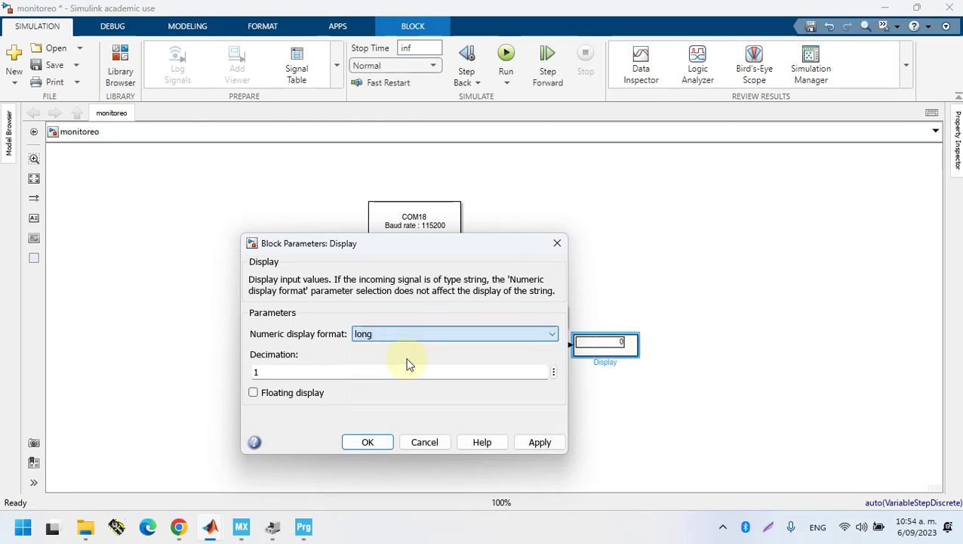
{"action": "left_click", "coordinate": [368, 443]}
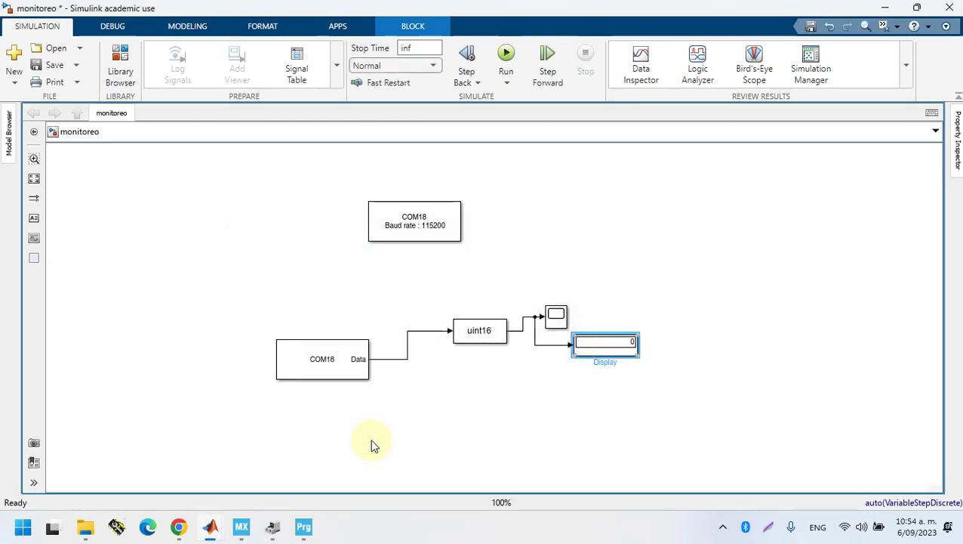
Run the simulation again and open the Scope window to watch the received signal
{"action": "left_click", "coordinate": [506, 53]}
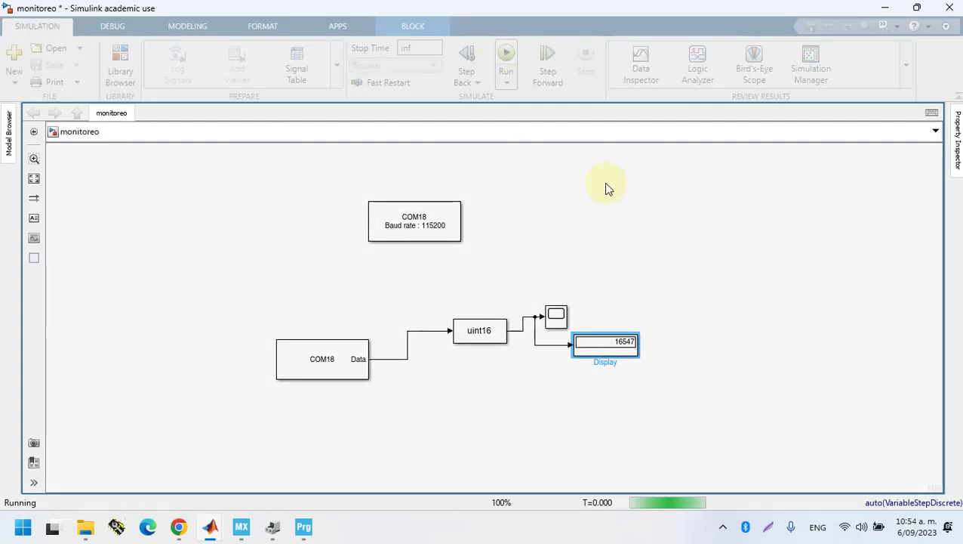
{"action": "left_click", "coordinate": [556, 320]}
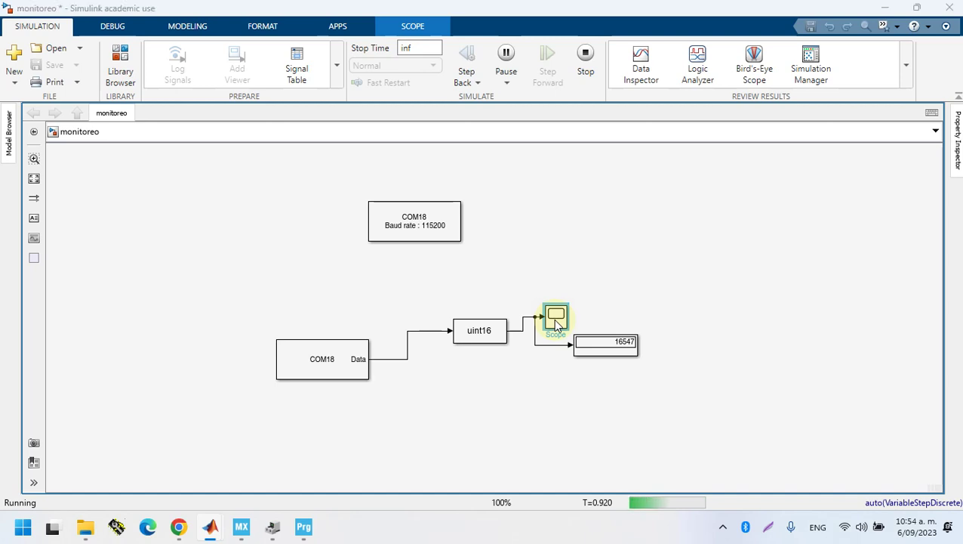
{"action": "double_click", "coordinate": [555, 320]}
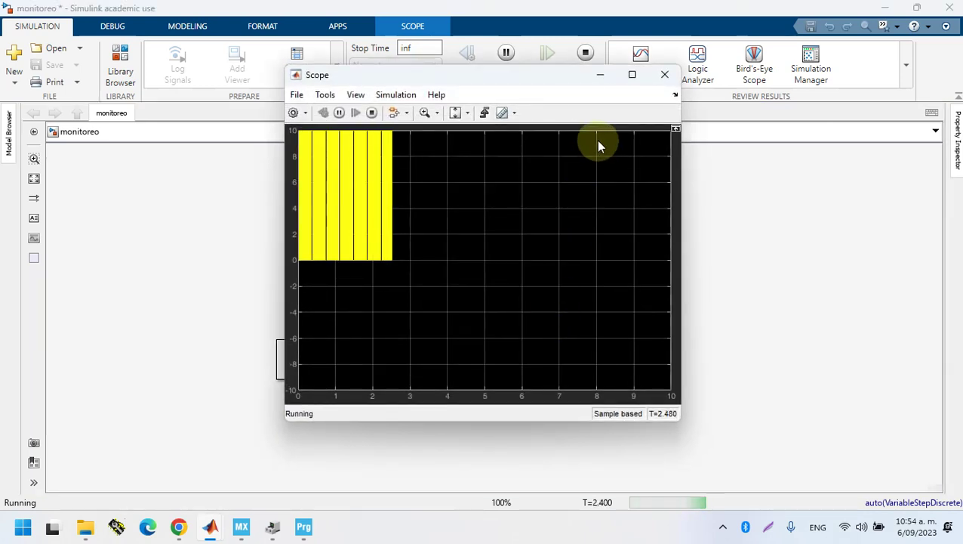
Set the Scope display's Y-axis limits to a minimum of 0 and a maximum of 5000
{"action": "right_click", "coordinate": [506, 263]}
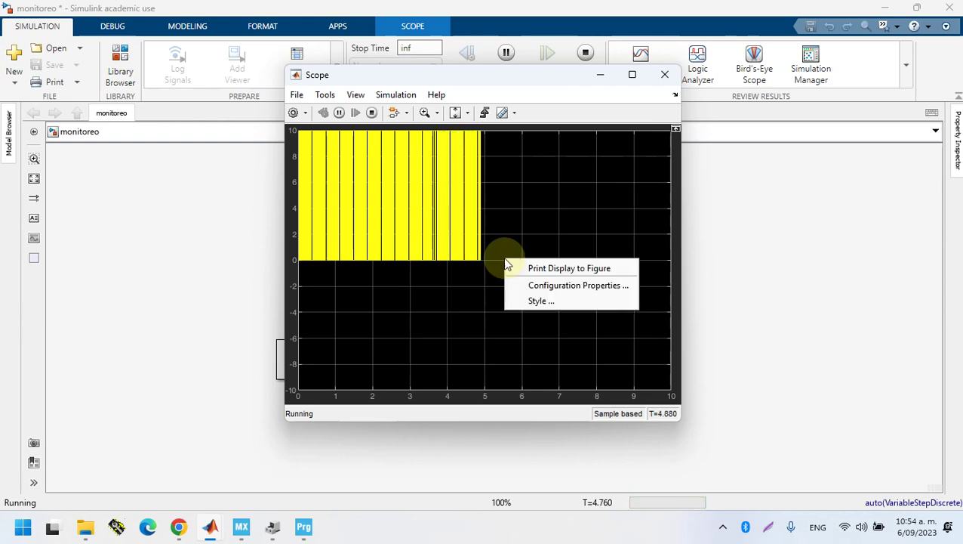
{"action": "left_click", "coordinate": [544, 285]}
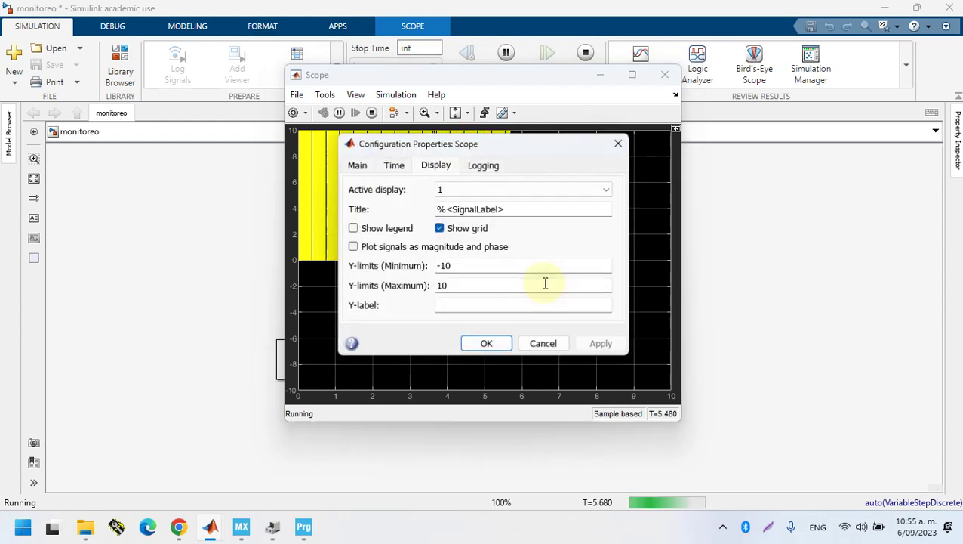
{"action": "double_click", "coordinate": [477, 265]}
{"action": "type", "text": "0"}
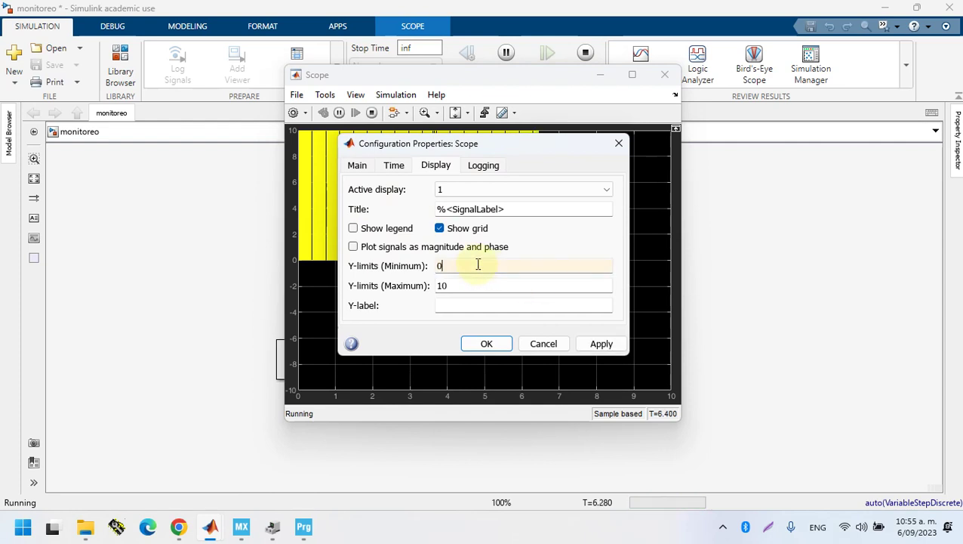
{"action": "double_click", "coordinate": [462, 285]}
{"action": "type", "text": "50"}
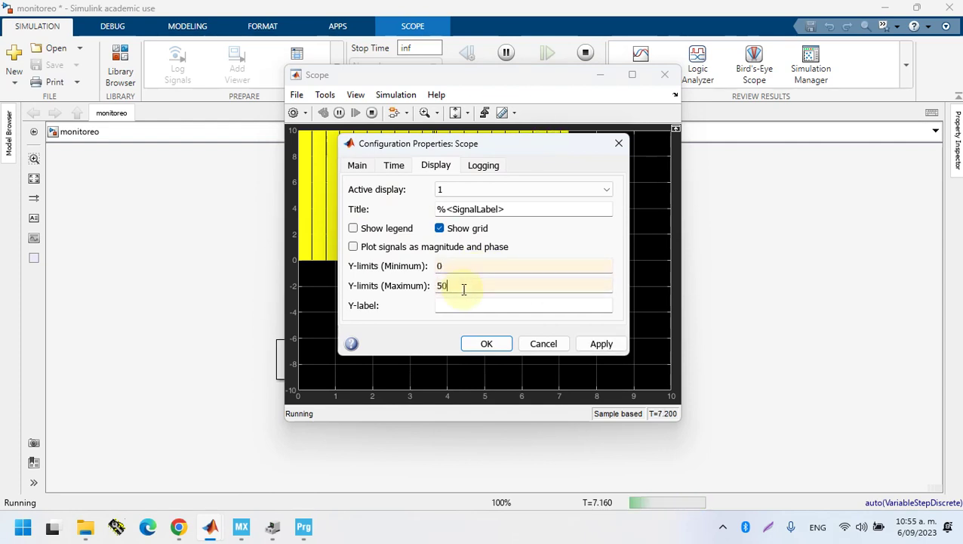
{"action": "type", "text": "00"}
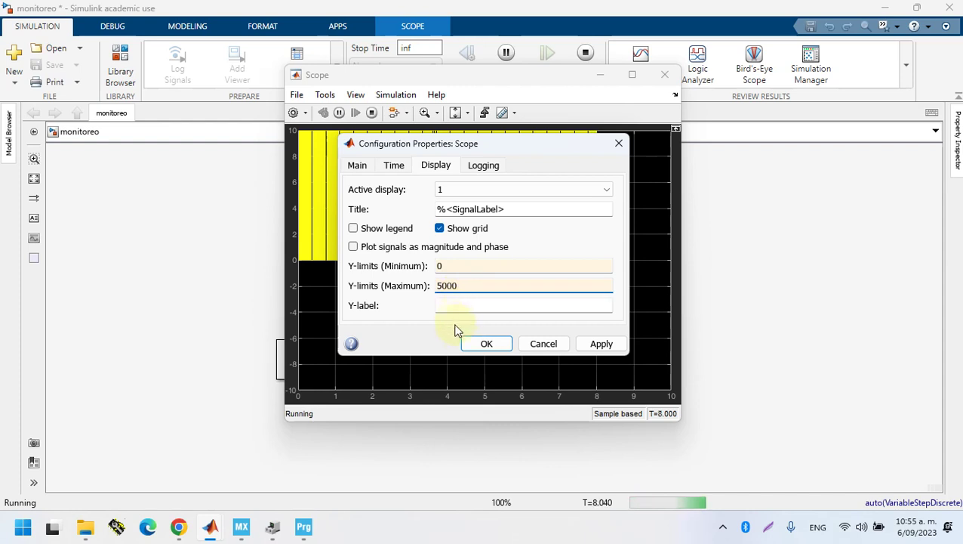
{"action": "left_click", "coordinate": [472, 343]}
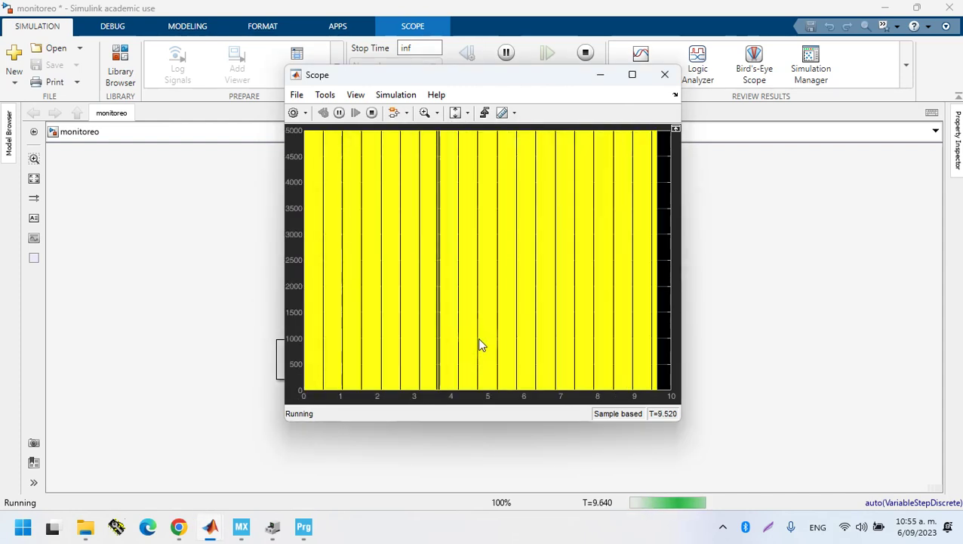
{"action": "left_click", "coordinate": [478, 342]}
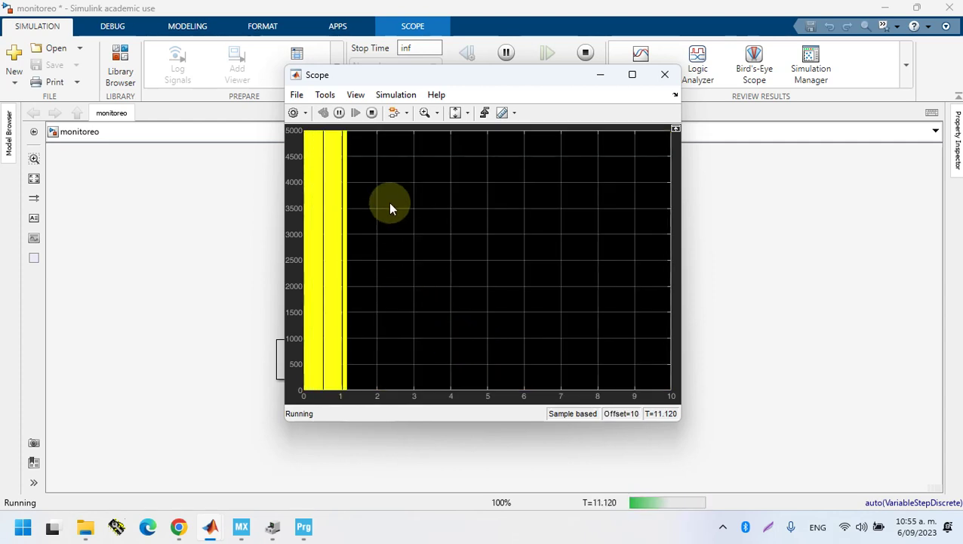
Stop the simulation and close the Scope window, then run monitoreo again briefly and pause it
{"action": "left_click", "coordinate": [371, 113]}
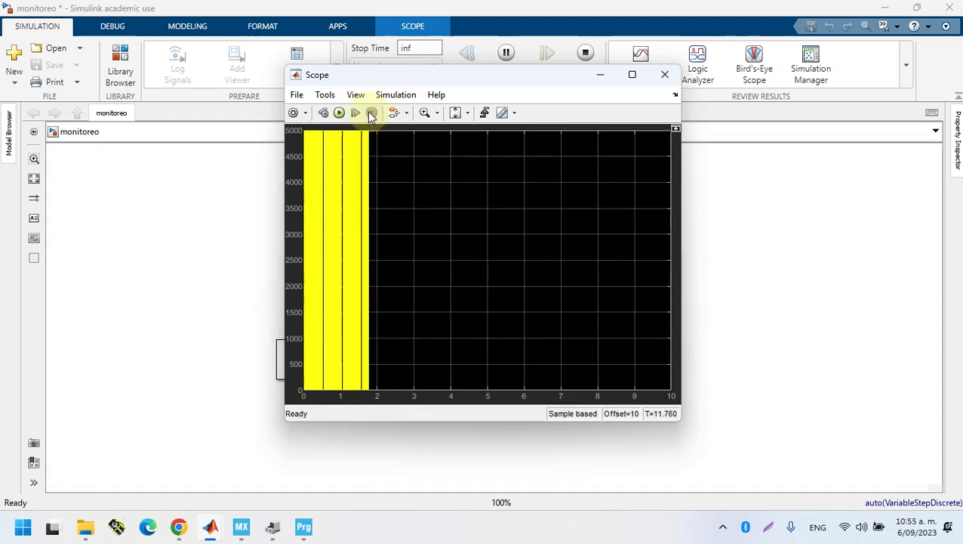
{"action": "left_click", "coordinate": [665, 75]}
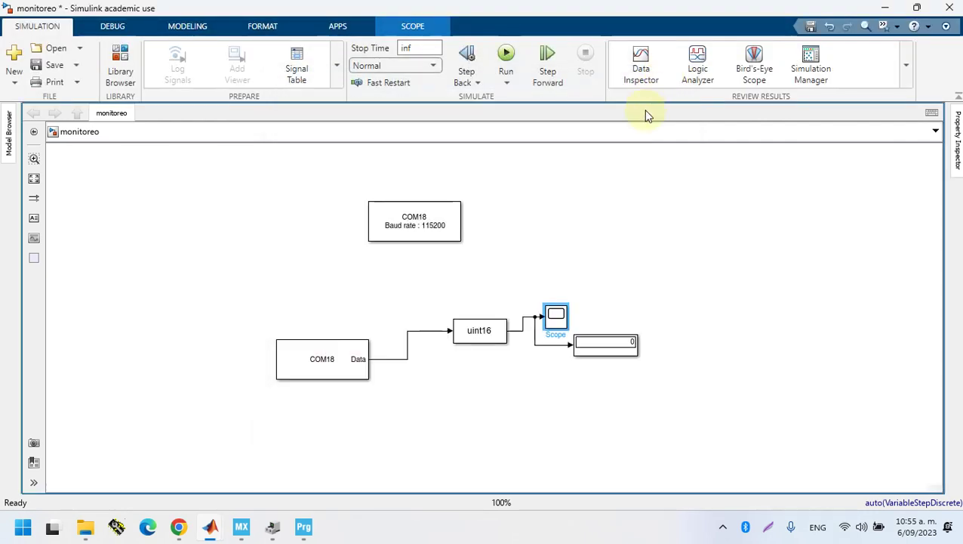
{"action": "left_click", "coordinate": [506, 59]}
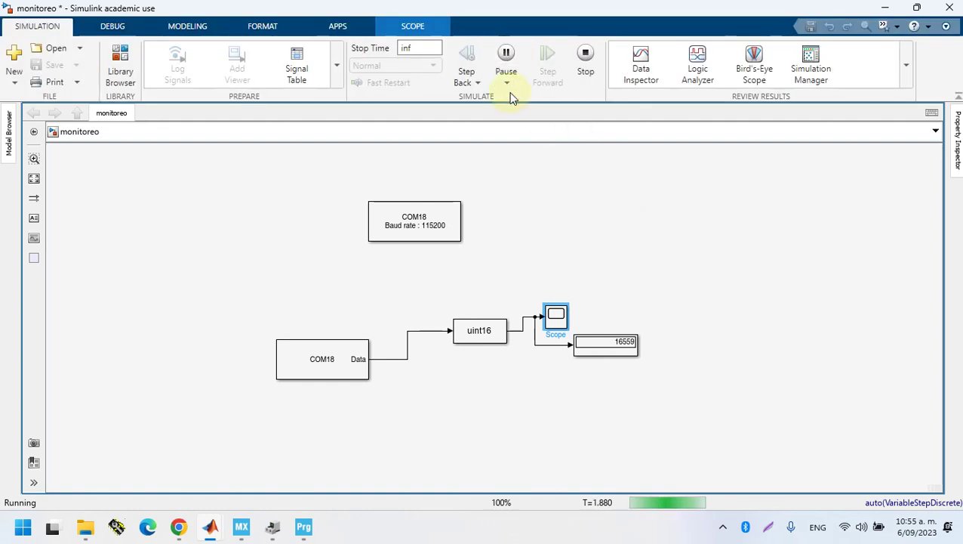
{"action": "left_click", "coordinate": [506, 59]}
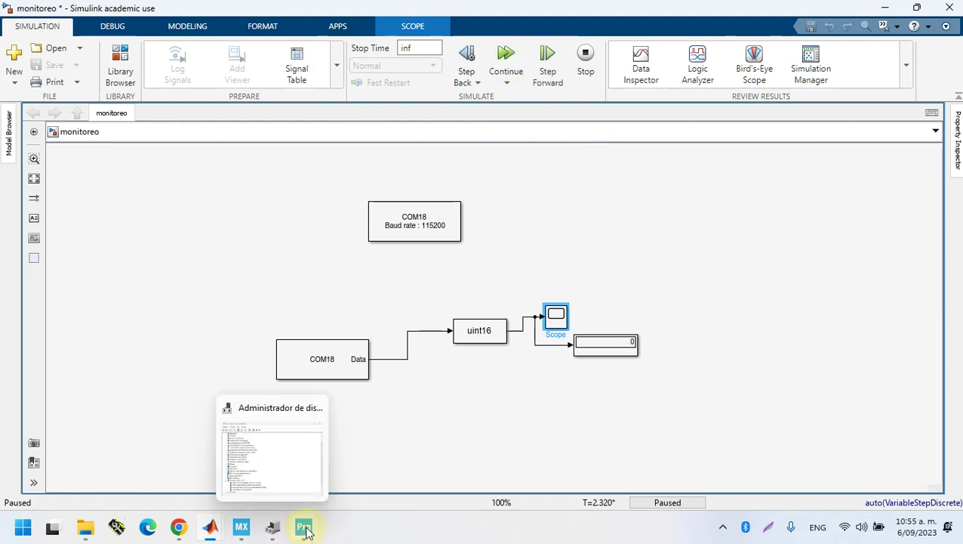
Switch to STM32CubeMX and review the matlab1 project and code generator settings and ADC1's DMA and NVIC settings
{"action": "left_click", "coordinate": [242, 527]}
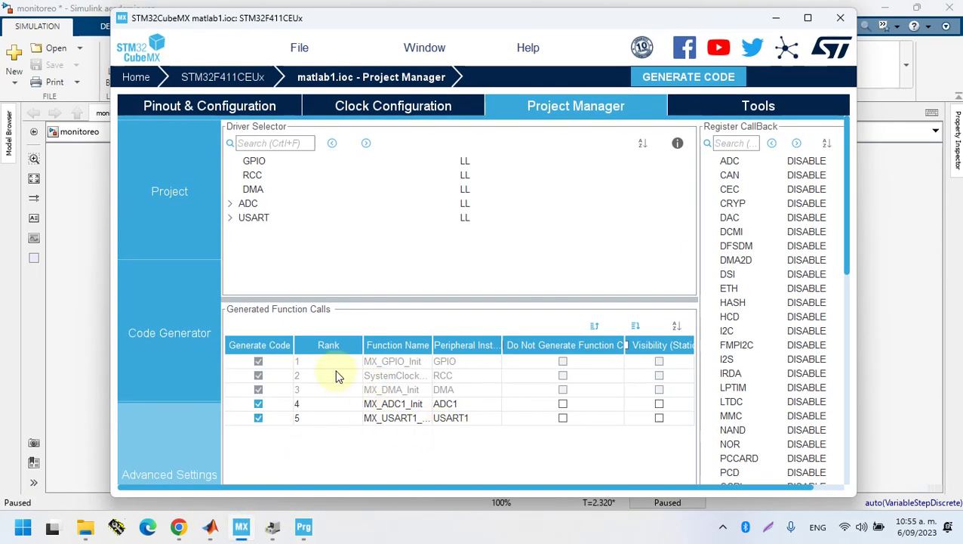
{"action": "left_click", "coordinate": [176, 198]}
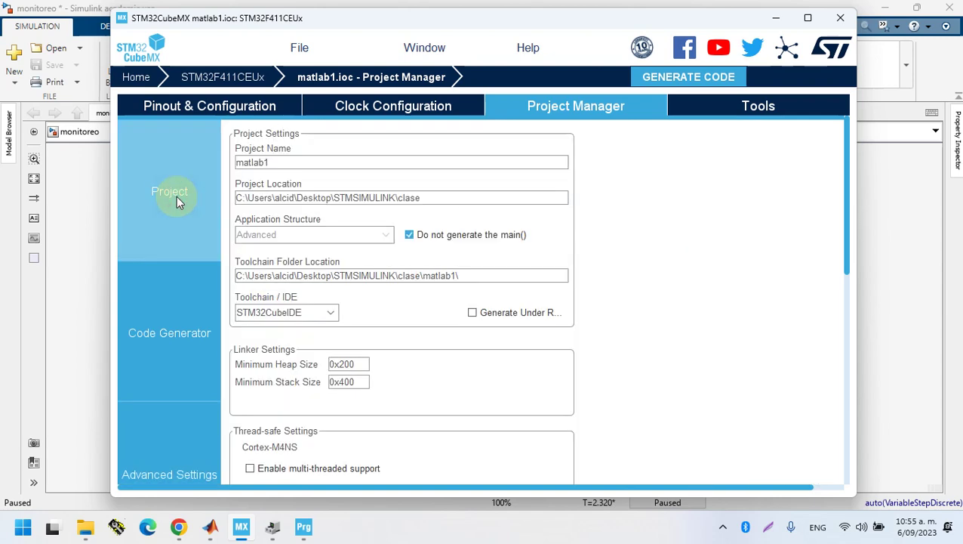
{"action": "left_click", "coordinate": [167, 325]}
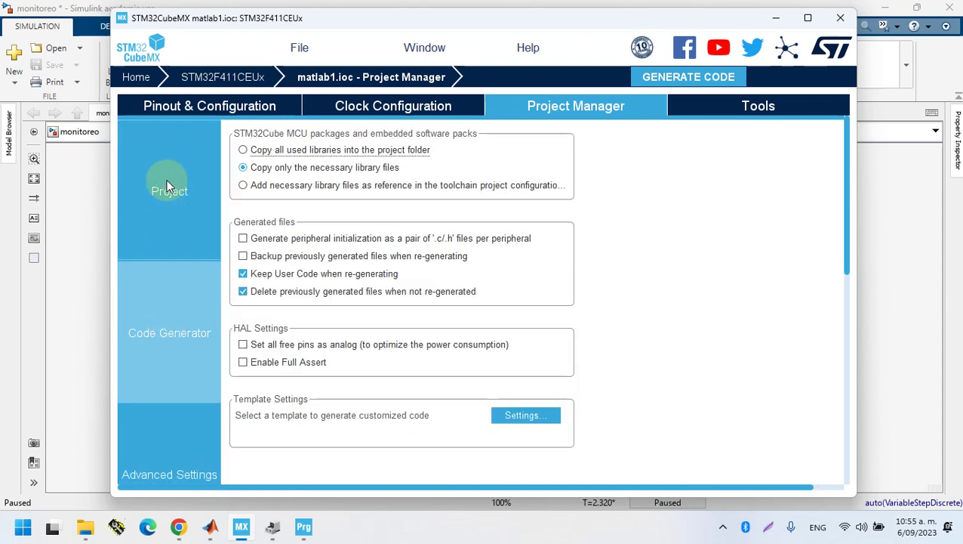
{"action": "left_click", "coordinate": [195, 104]}
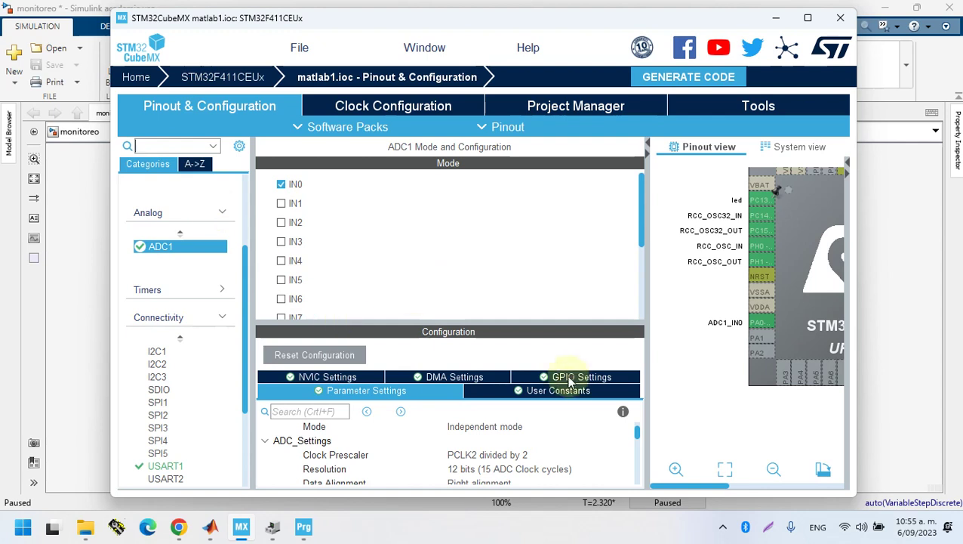
{"action": "left_click", "coordinate": [474, 376]}
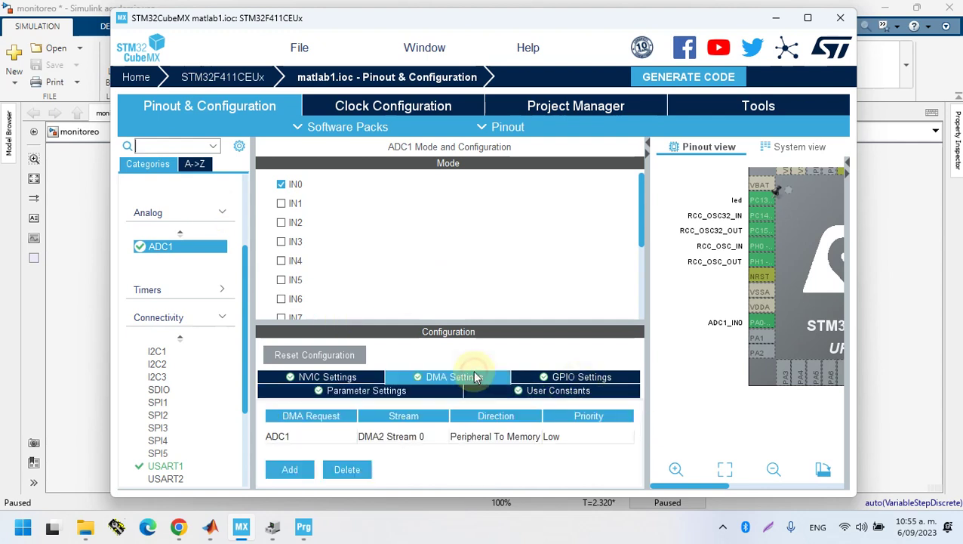
{"action": "left_click", "coordinate": [353, 380]}
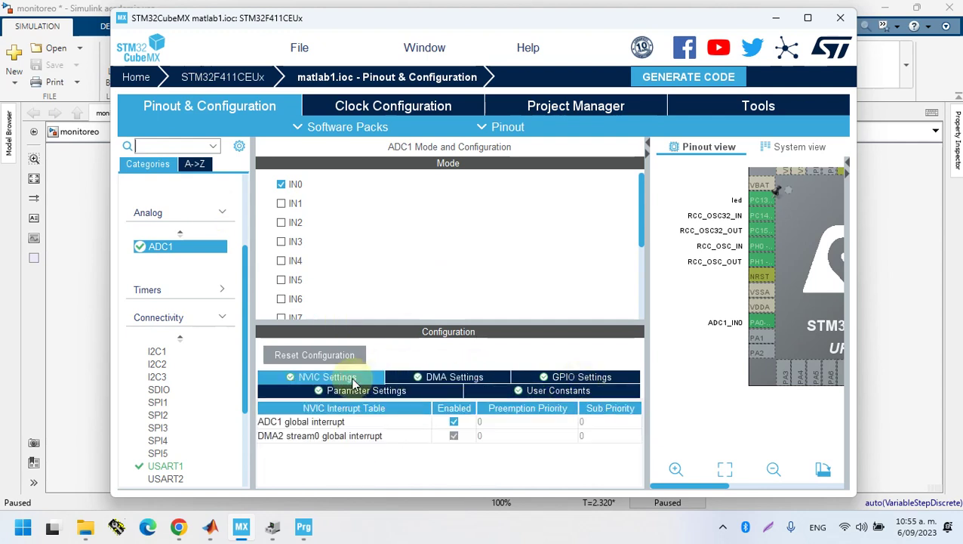
Add DMA requests for USART1_RX and USART1_TX to the USART1 configuration
{"action": "left_click", "coordinate": [162, 466]}
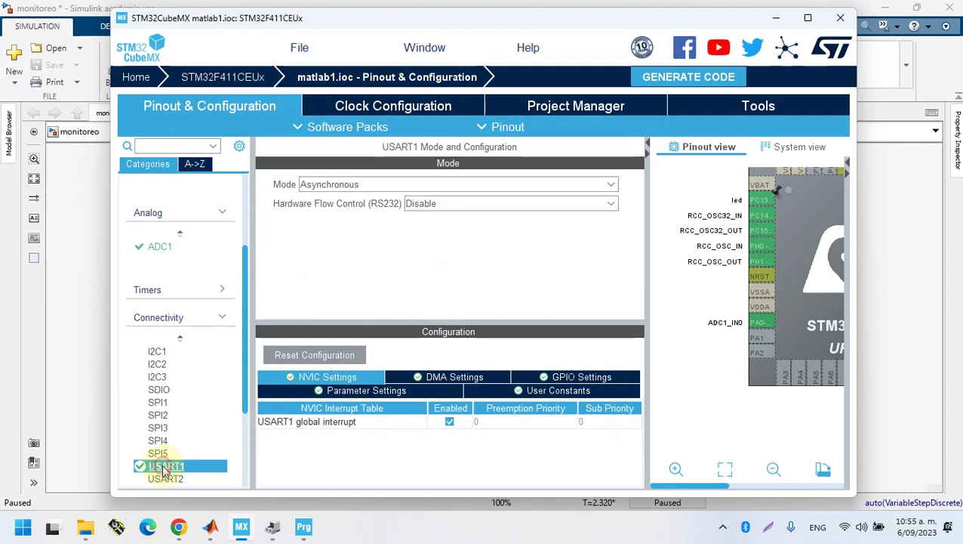
{"action": "left_click", "coordinate": [445, 377]}
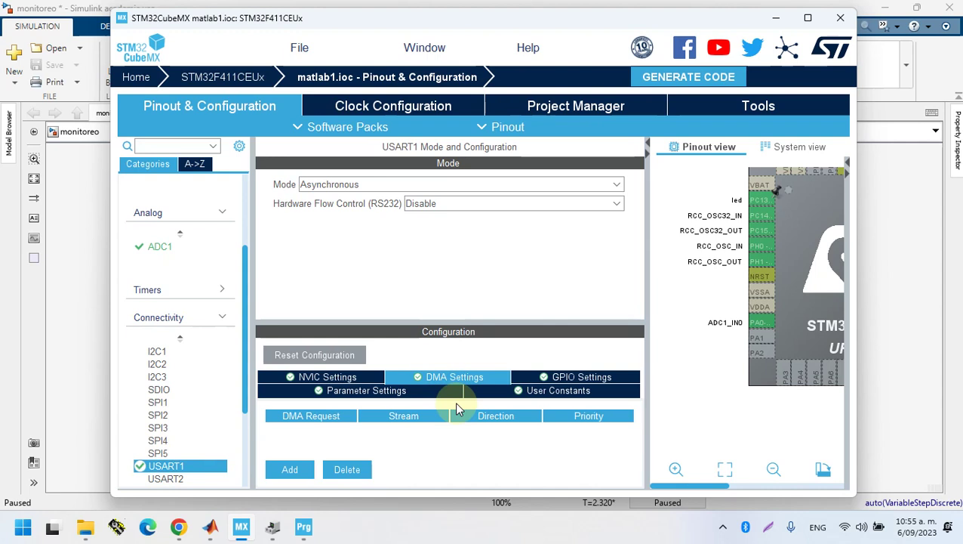
{"action": "left_click", "coordinate": [296, 470]}
{"action": "left_click", "coordinate": [280, 437]}
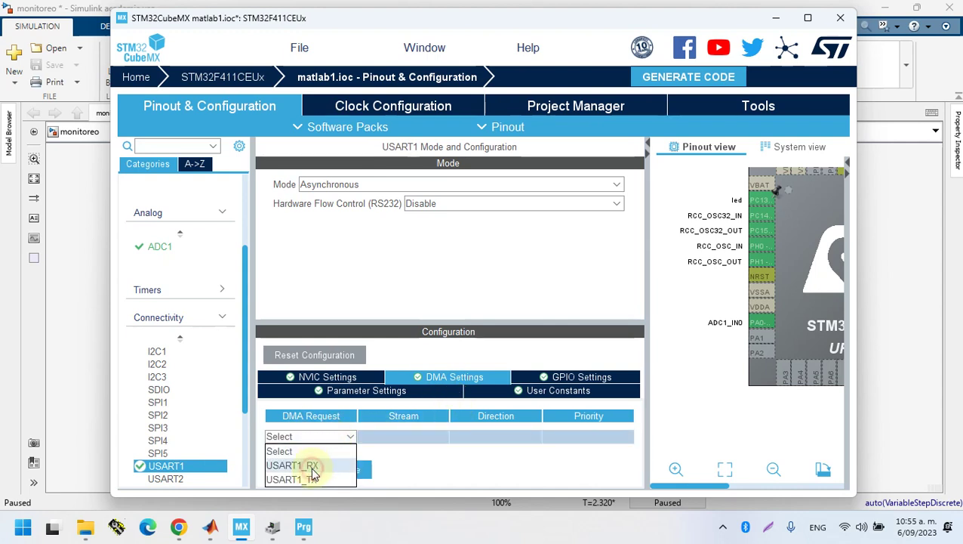
{"action": "left_click", "coordinate": [311, 466]}
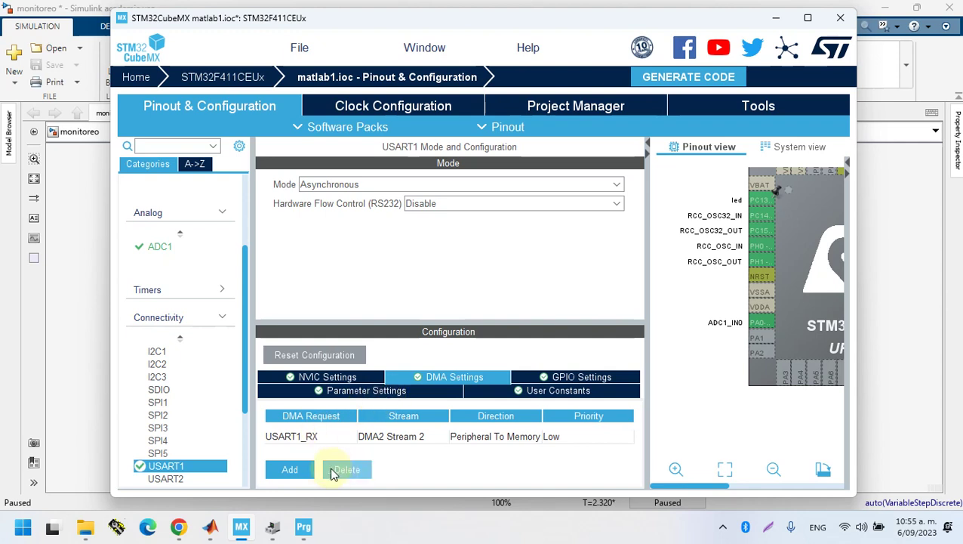
{"action": "left_click", "coordinate": [294, 471]}
{"action": "left_click", "coordinate": [316, 451]}
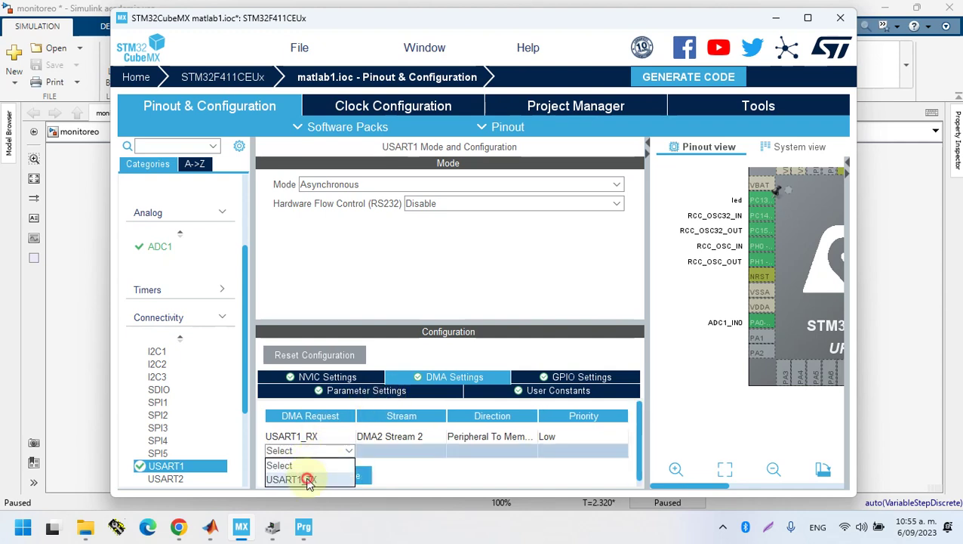
{"action": "left_click", "coordinate": [307, 478]}
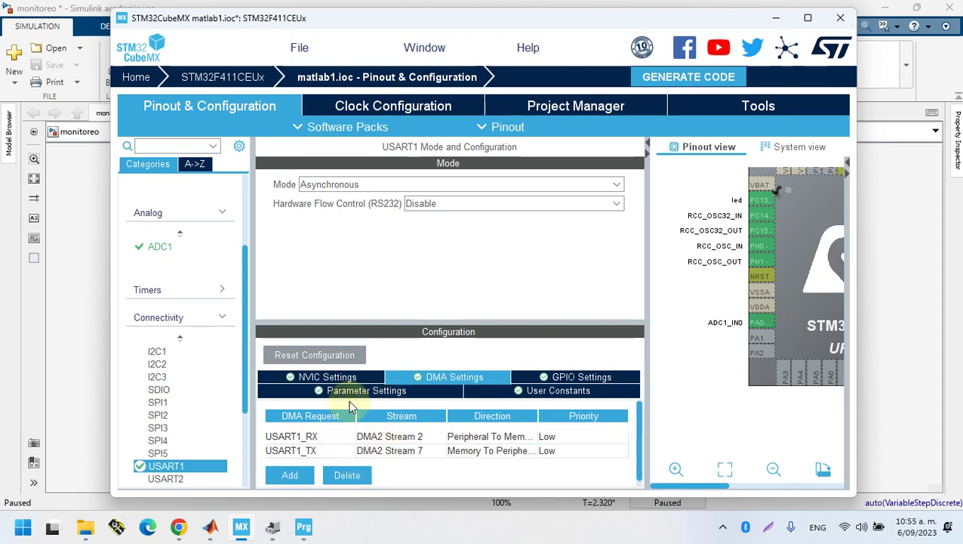
Check USART1's interrupt and DMA settings and the advanced driver settings, and save the matlab1.ioc project
{"action": "left_click", "coordinate": [321, 380]}
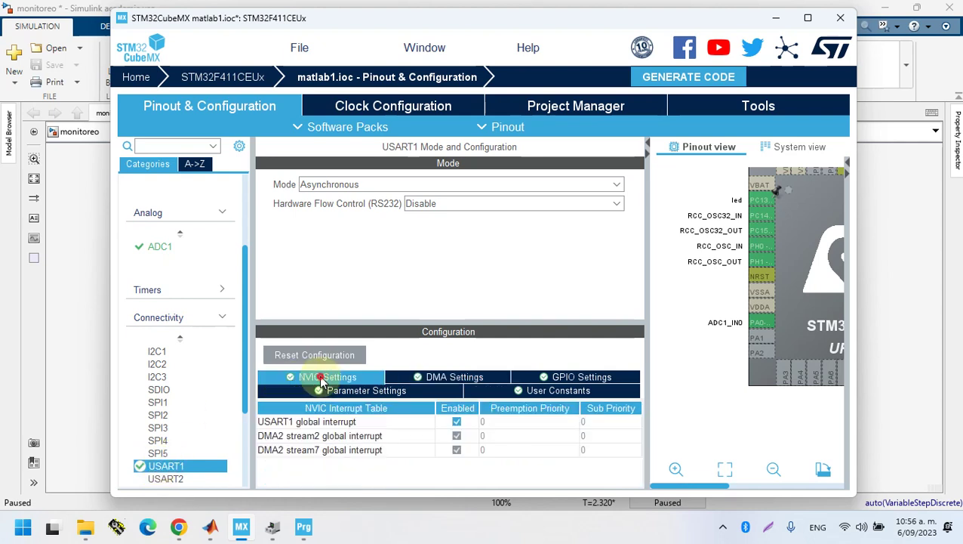
{"action": "left_click", "coordinate": [432, 377]}
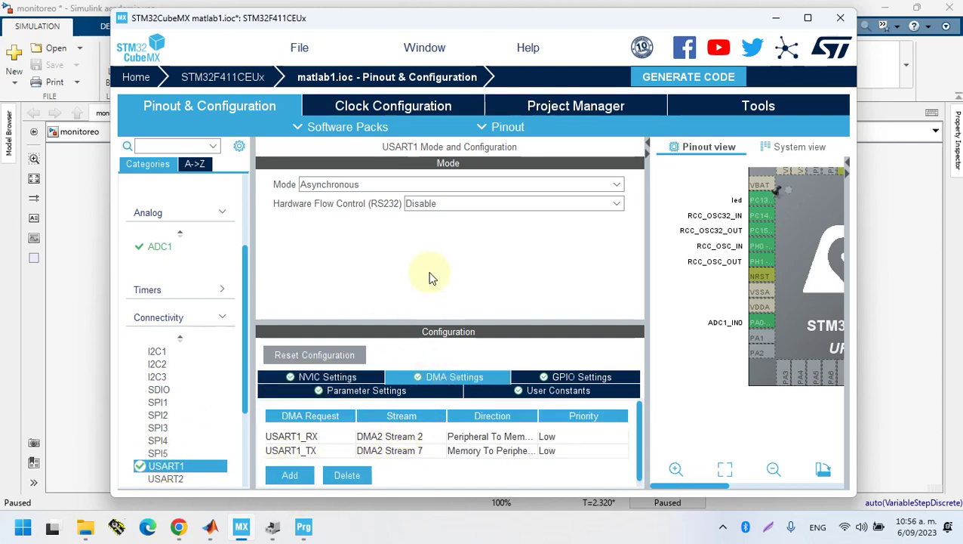
{"action": "left_click", "coordinate": [555, 106]}
{"action": "left_click", "coordinate": [147, 471]}
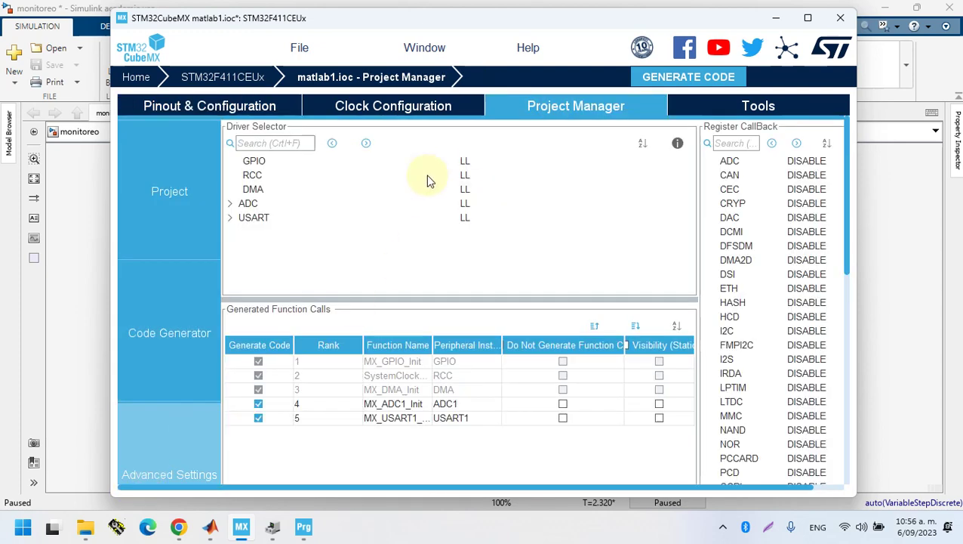
{"action": "left_click", "coordinate": [301, 47]}
{"action": "left_click", "coordinate": [330, 119]}
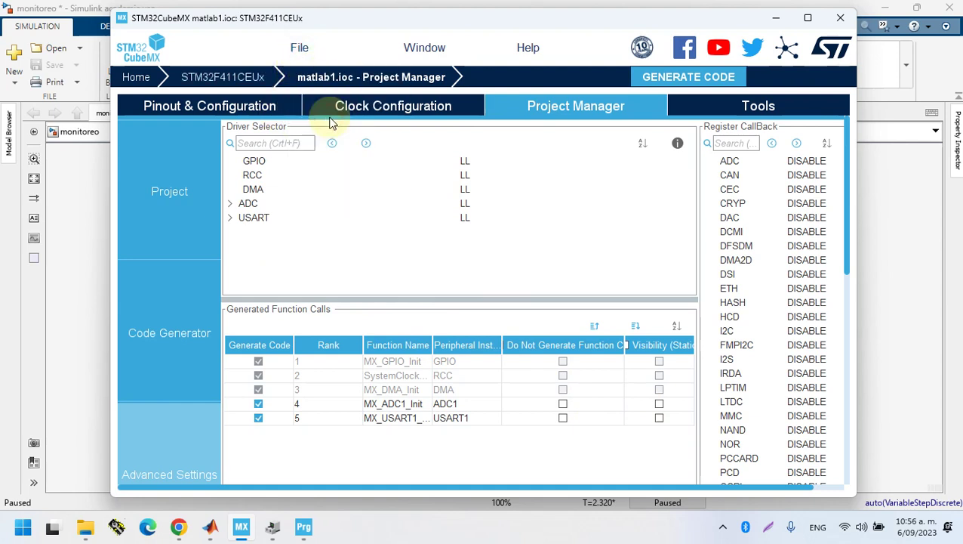
Switch to STM32CubeProgrammer and dismiss its lost-connection warning
{"action": "mouse_move", "coordinate": [302, 531]}
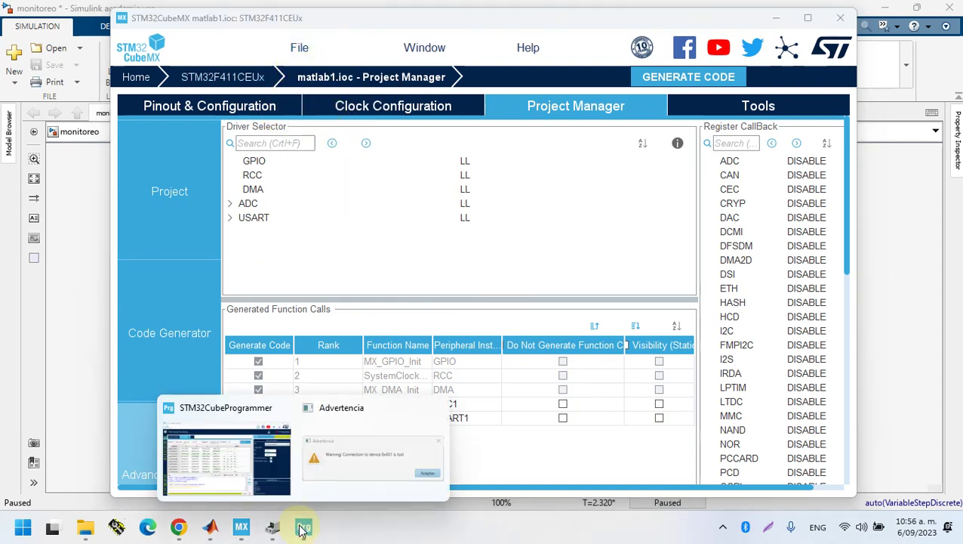
{"action": "left_click", "coordinate": [381, 469]}
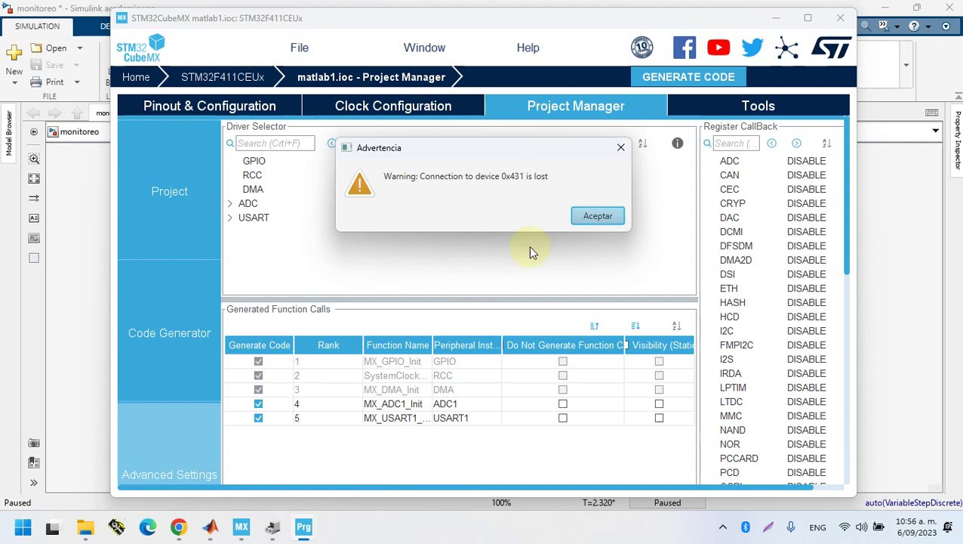
{"action": "left_click", "coordinate": [589, 216]}
Switch to the prueba model in Simulink, check the ADC1 block's parameters without changing them, and build the model
{"action": "mouse_move", "coordinate": [283, 534]}
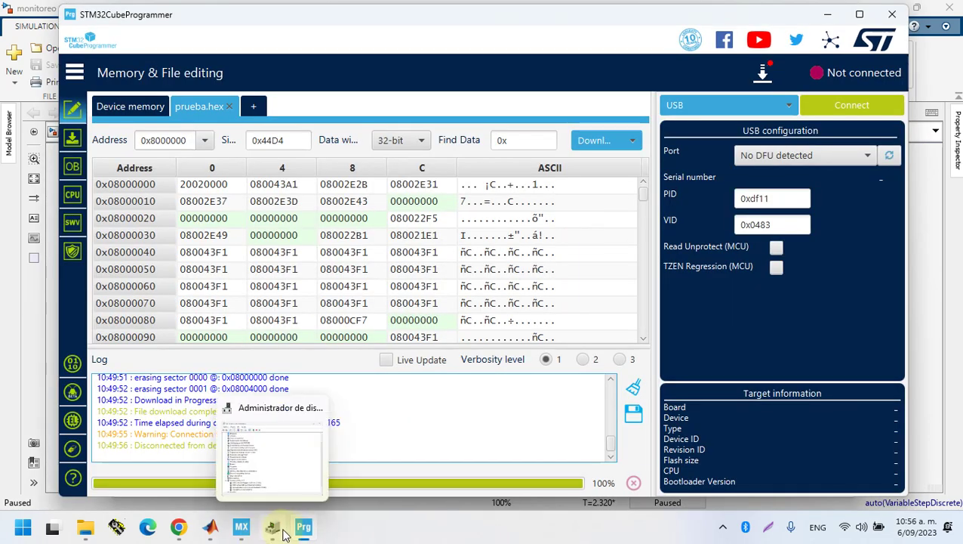
{"action": "mouse_move", "coordinate": [210, 529]}
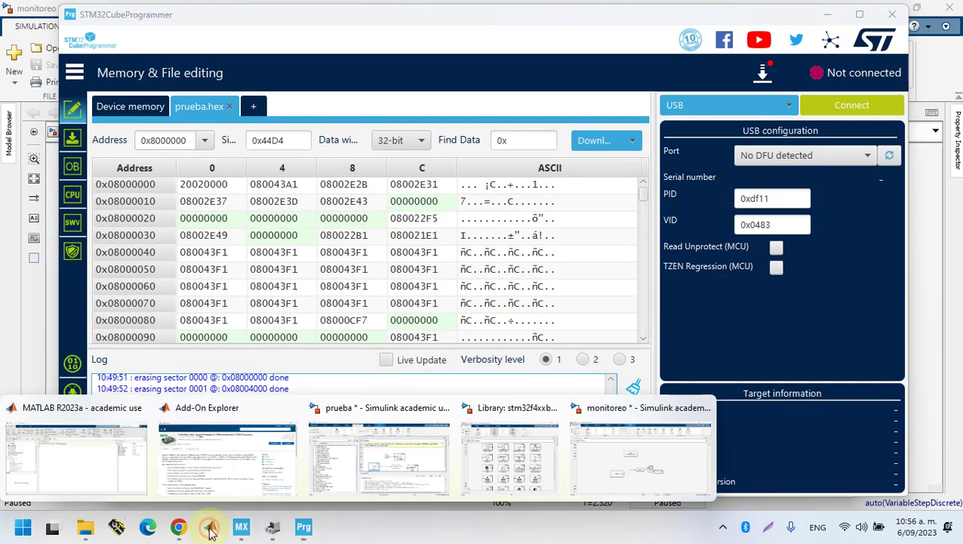
{"action": "left_click", "coordinate": [403, 468]}
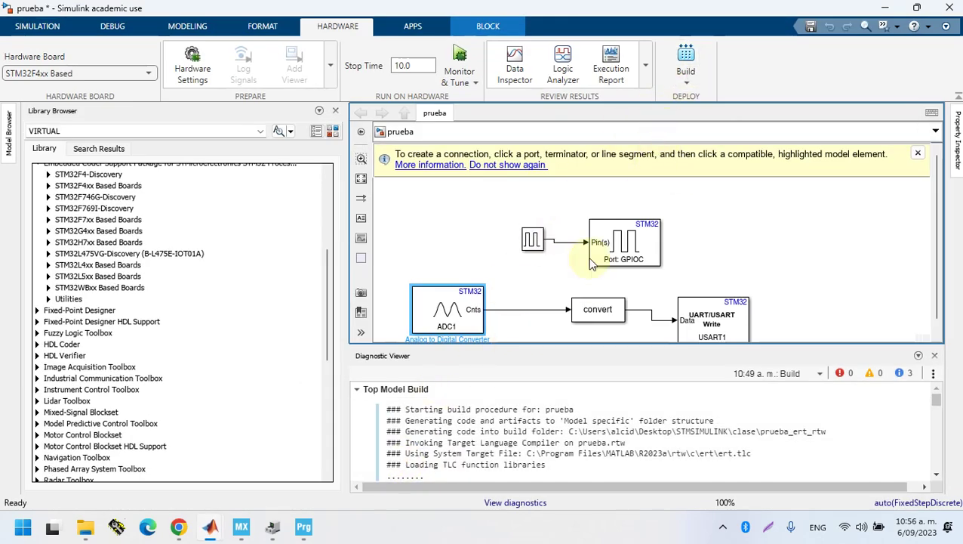
{"action": "double_click", "coordinate": [456, 310]}
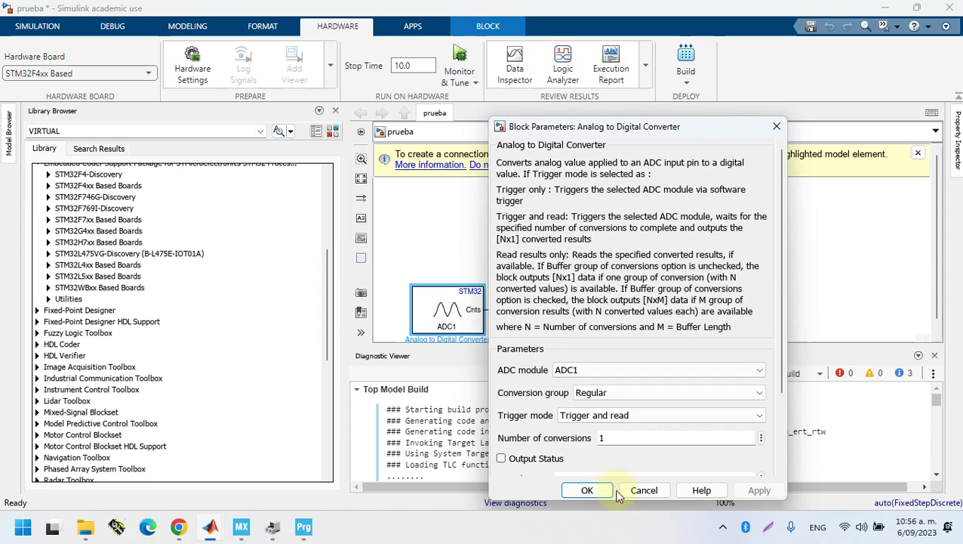
{"action": "left_click", "coordinate": [589, 490]}
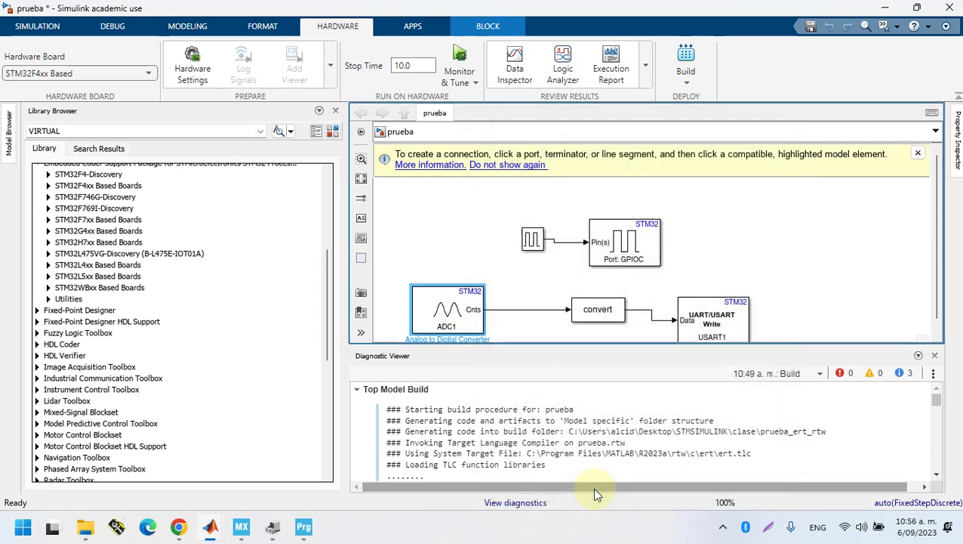
{"action": "left_click", "coordinate": [685, 56]}
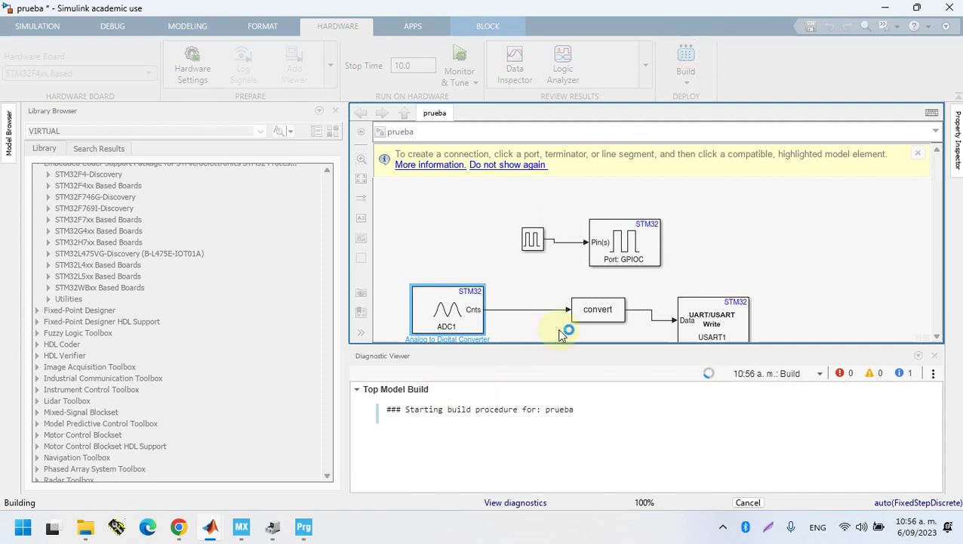
{"action": "mouse_move", "coordinate": [212, 533]}
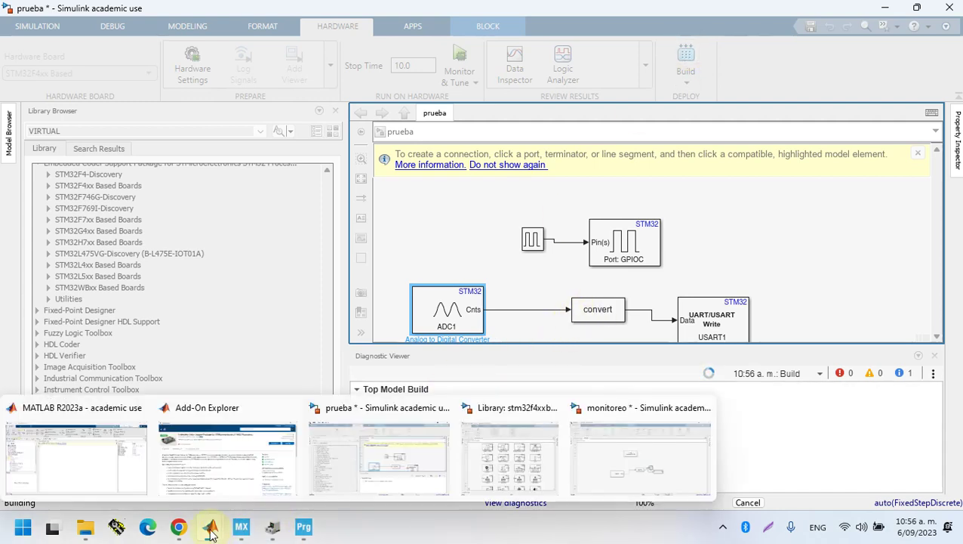
{"action": "left_click", "coordinate": [408, 457]}
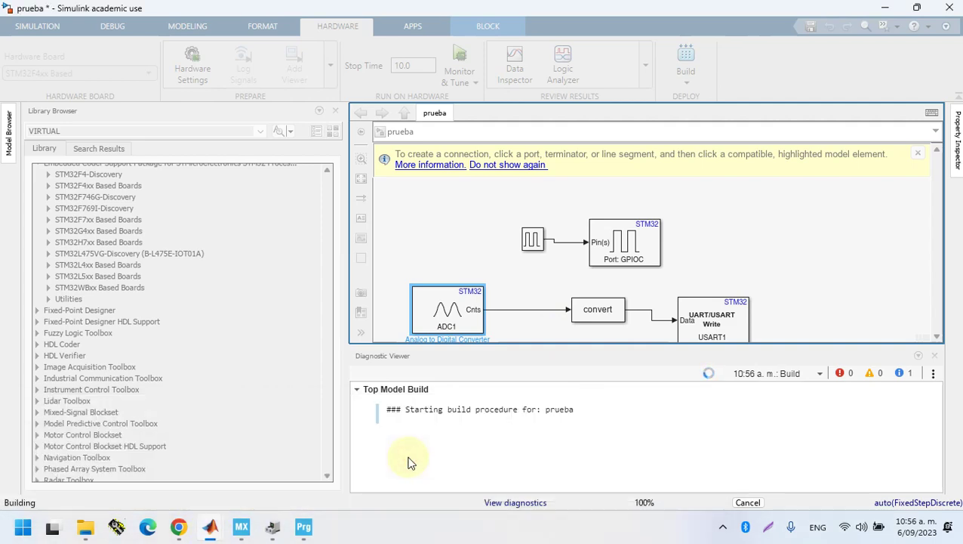
{"action": "mouse_move", "coordinate": [210, 531]}
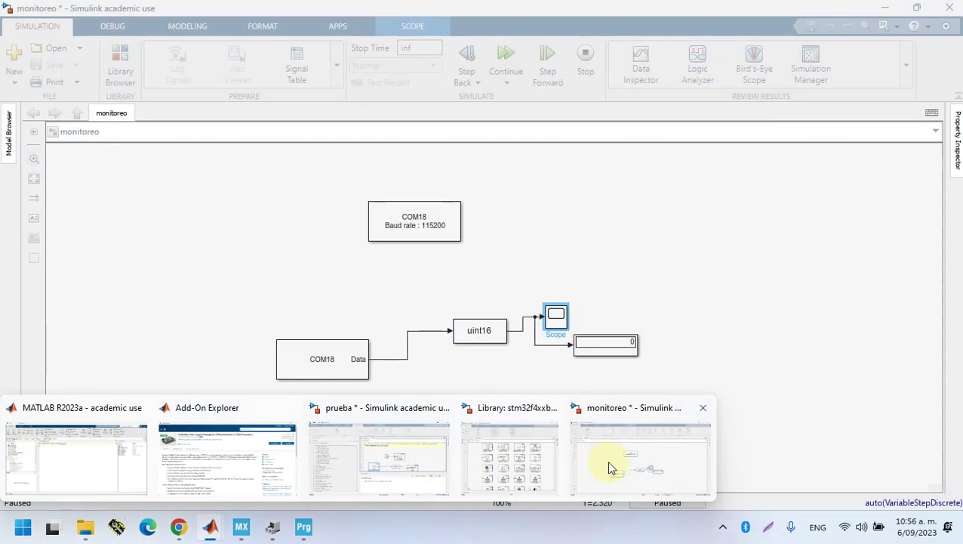
{"action": "left_click", "coordinate": [608, 462]}
{"action": "left_click", "coordinate": [240, 535]}
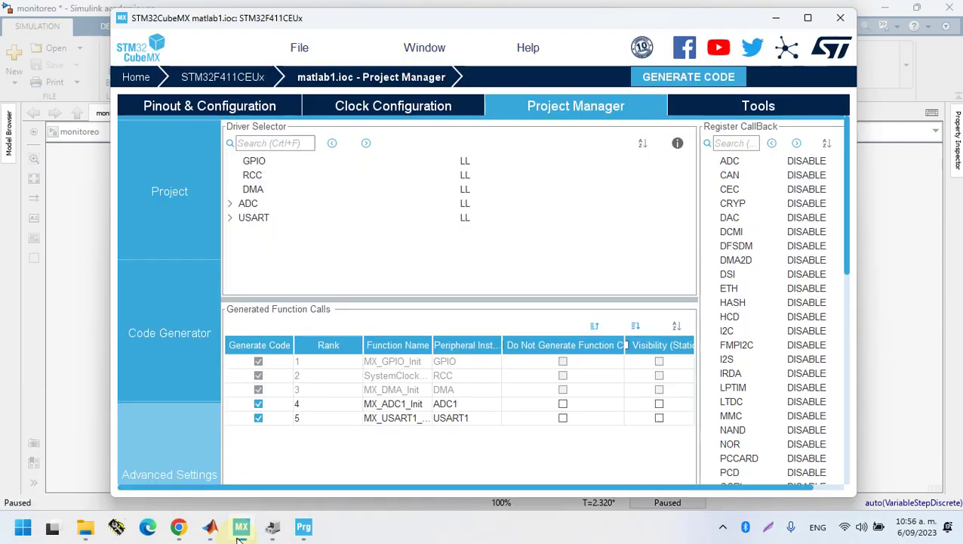
{"action": "left_click", "coordinate": [775, 18]}
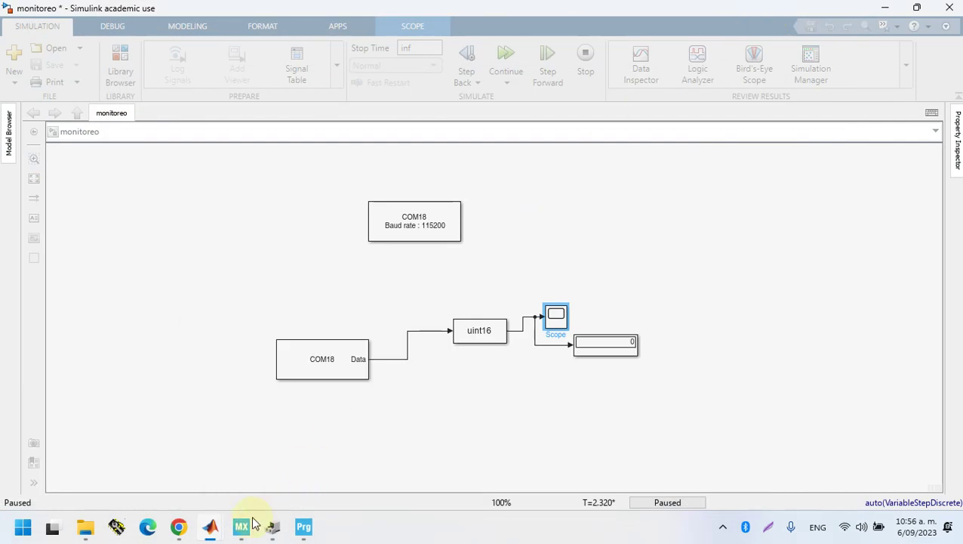
{"action": "mouse_move", "coordinate": [210, 527]}
{"action": "left_click", "coordinate": [390, 464]}
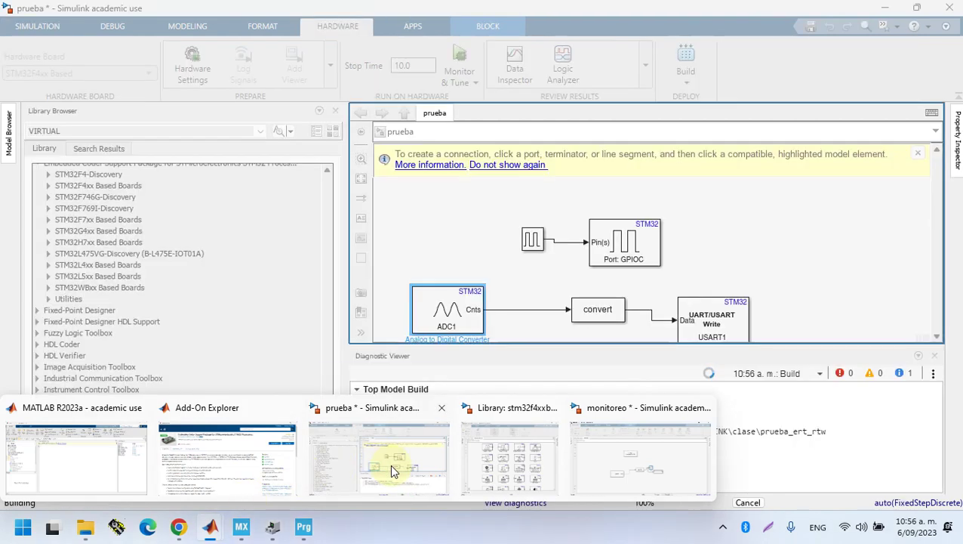
{"action": "left_click", "coordinate": [389, 463]}
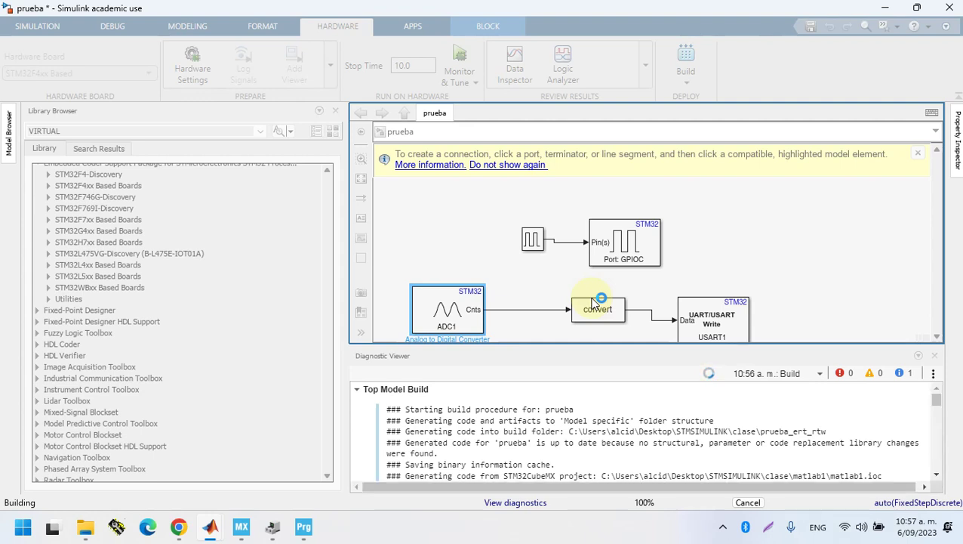
Set the output data type of the Data Type Conversion block between ADC1 and the USART1 write block to uint16
{"action": "double_click", "coordinate": [592, 303]}
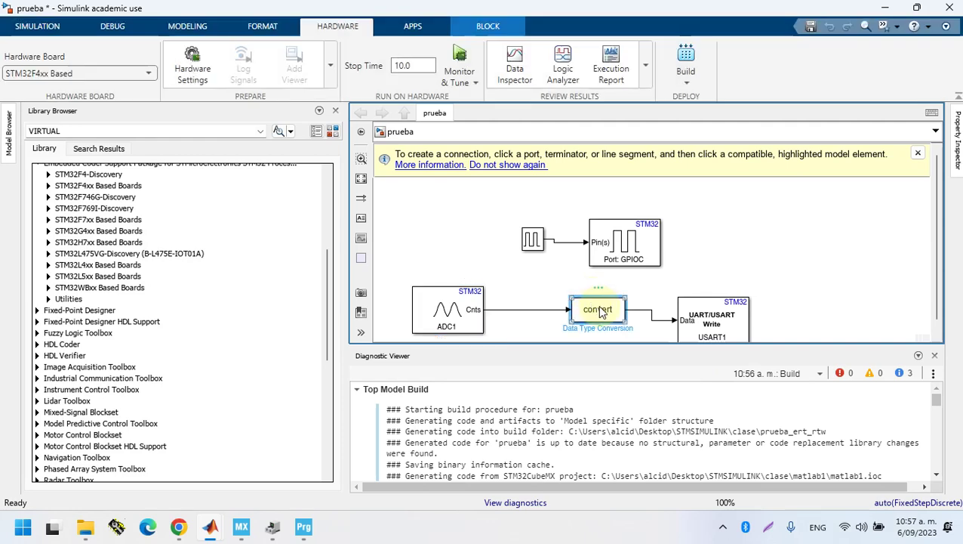
{"action": "left_click", "coordinate": [755, 333]}
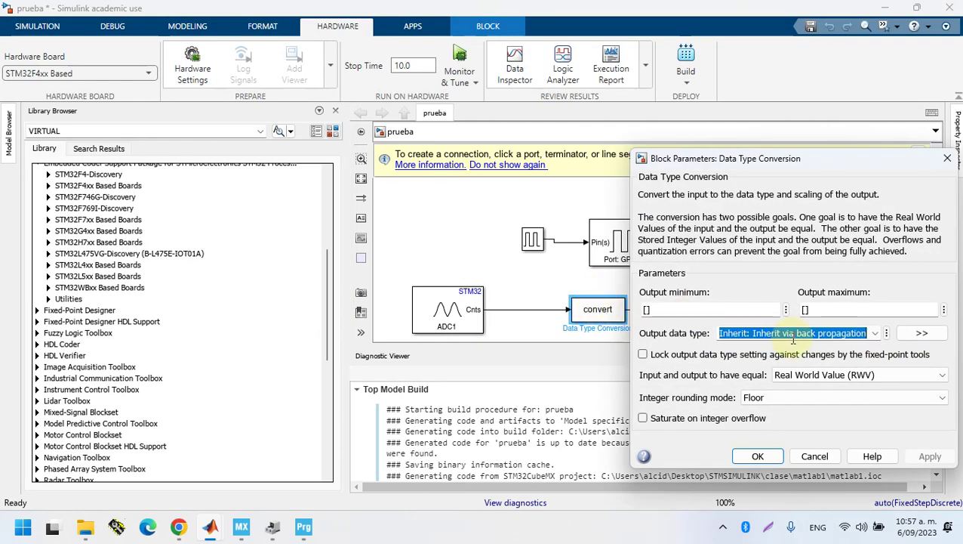
{"action": "left_click", "coordinate": [875, 334]}
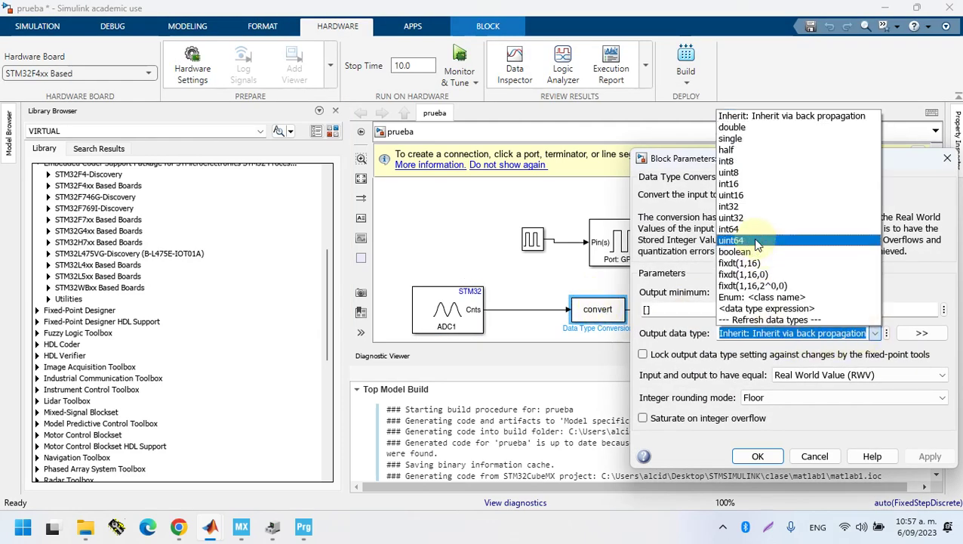
{"action": "left_click", "coordinate": [755, 195]}
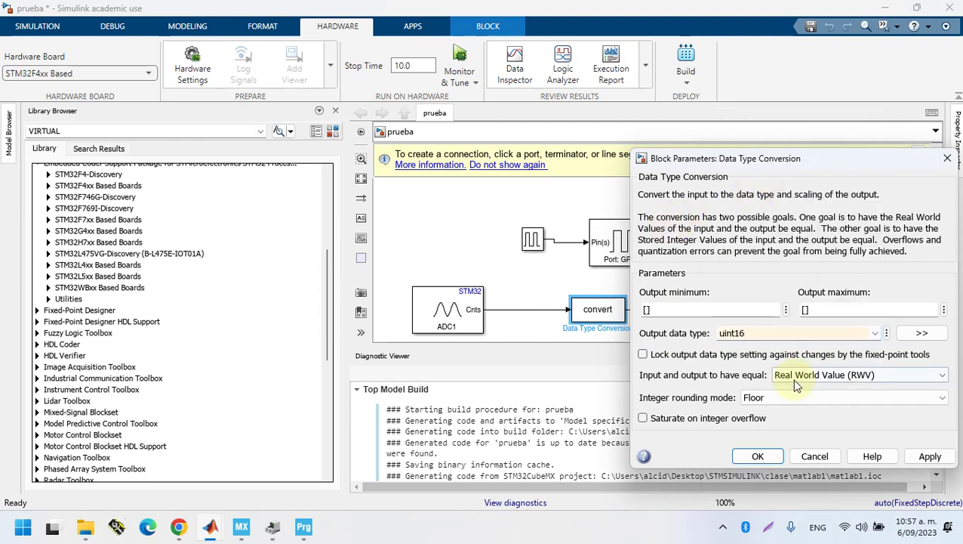
{"action": "left_click", "coordinate": [759, 457]}
Recheck the Data Type Conversion block's parameters without changing them, and rebuild the prueba model
{"action": "left_click", "coordinate": [602, 319]}
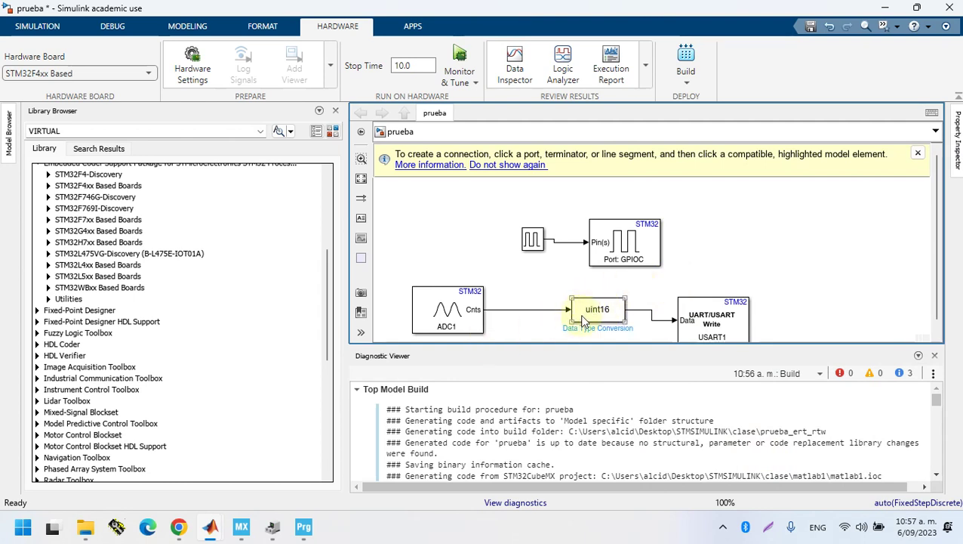
{"action": "left_click", "coordinate": [549, 337]}
{"action": "left_click", "coordinate": [581, 325]}
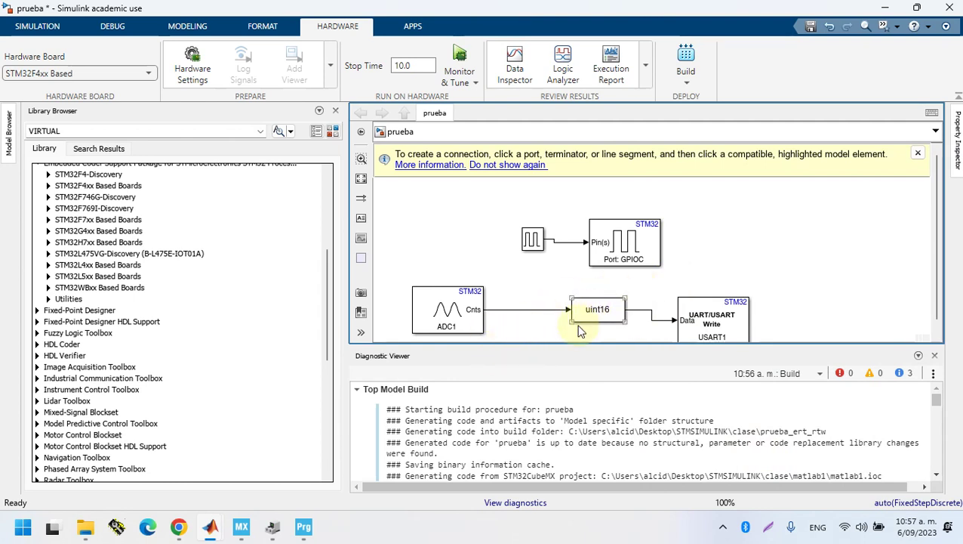
{"action": "double_click", "coordinate": [586, 317]}
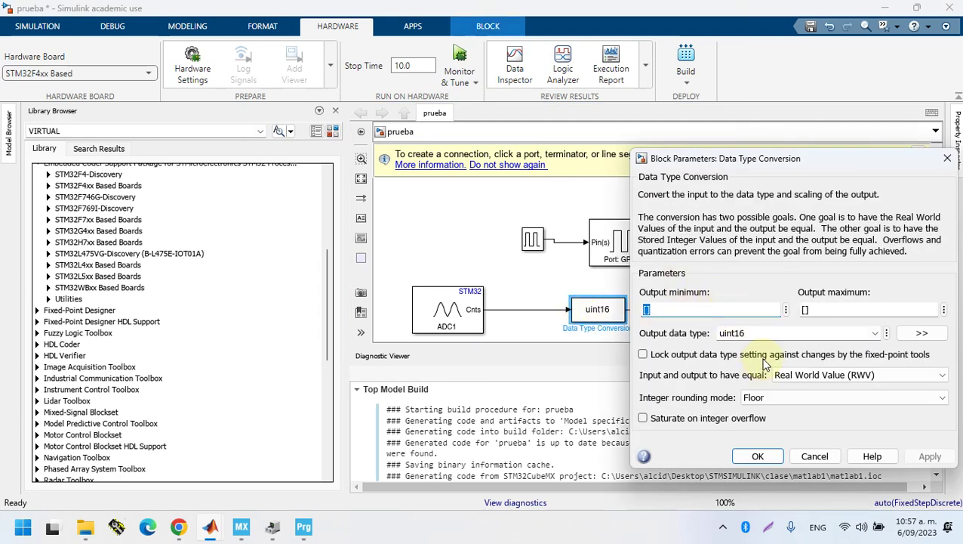
{"action": "left_click", "coordinate": [757, 456]}
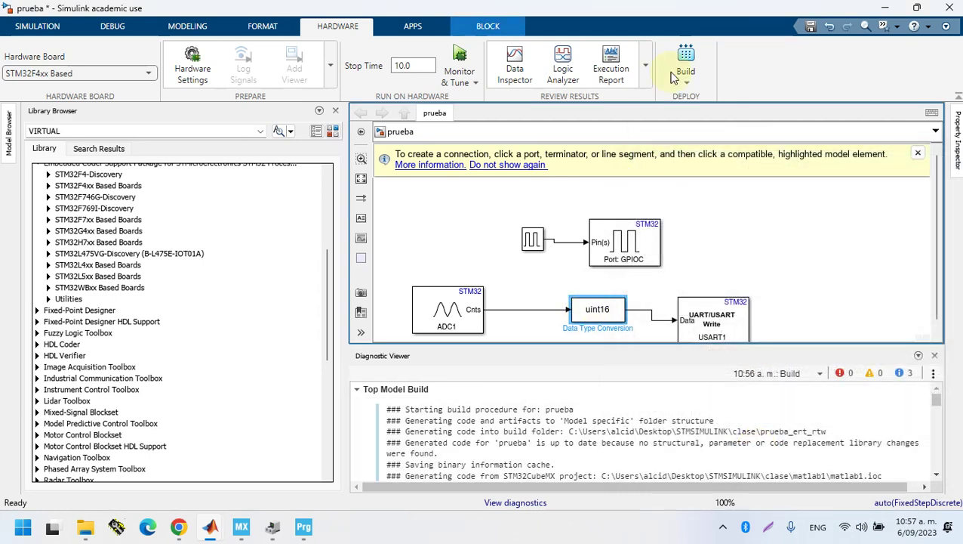
{"action": "left_click", "coordinate": [684, 62]}
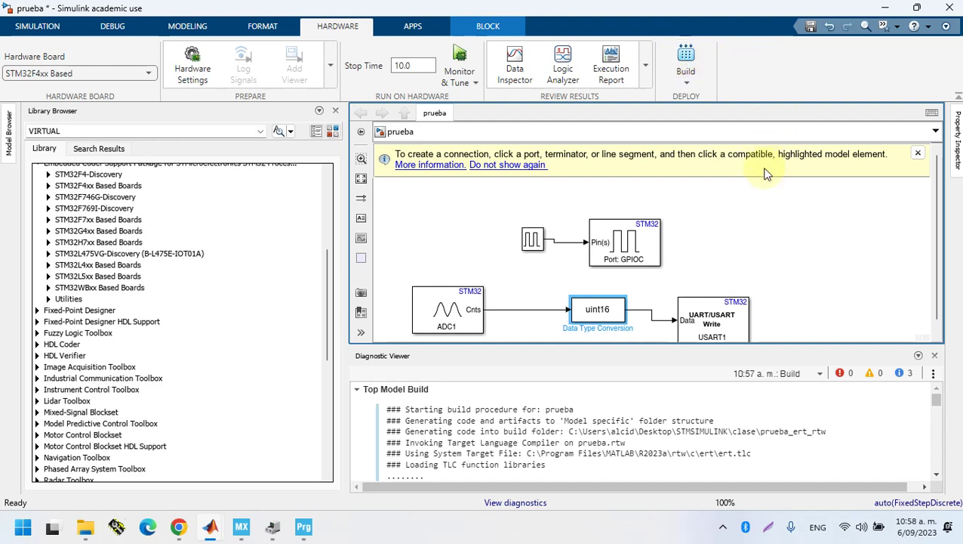
{"action": "left_click", "coordinate": [740, 238]}
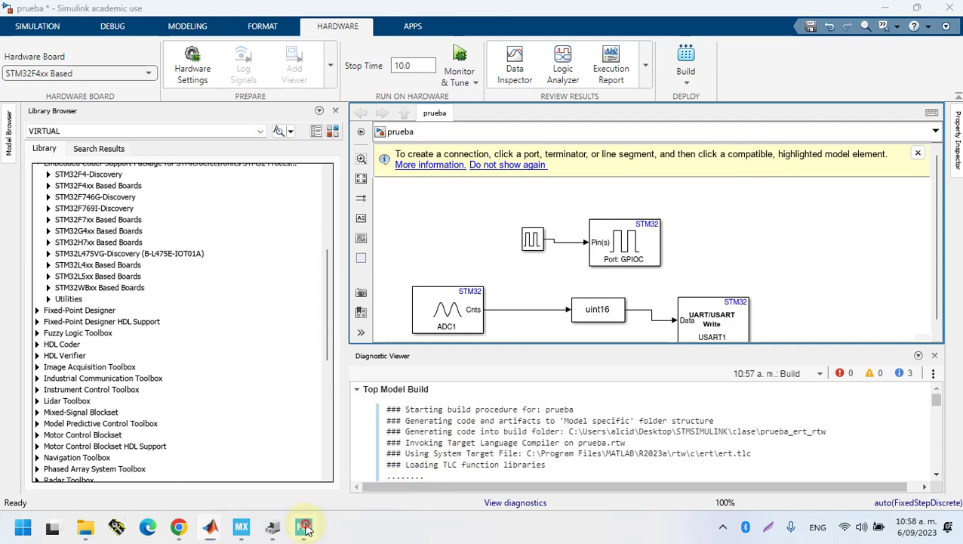
Switch to STM32CubeProgrammer, flash prueba.hex to the board over port USB1, and disconnect from the device
{"action": "left_click", "coordinate": [303, 526]}
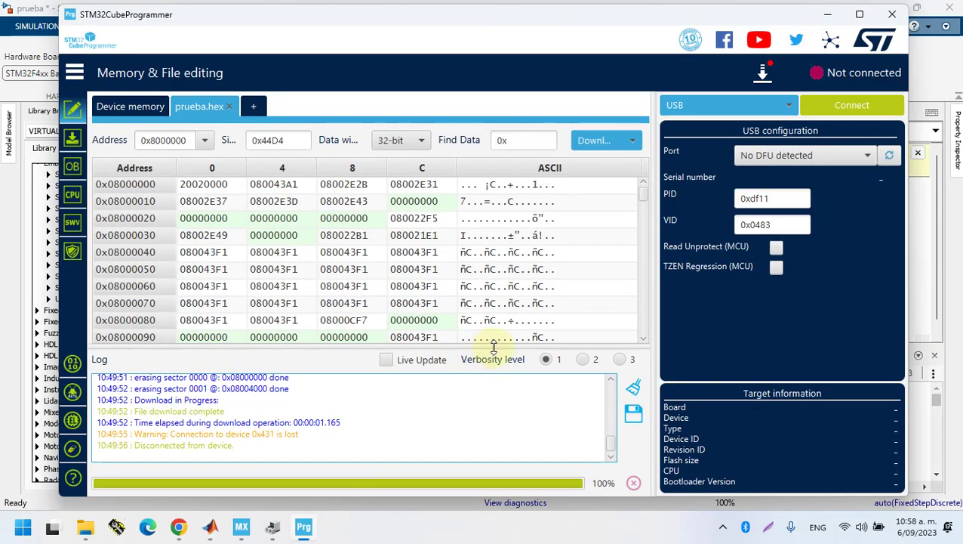
{"action": "left_click", "coordinate": [889, 154]}
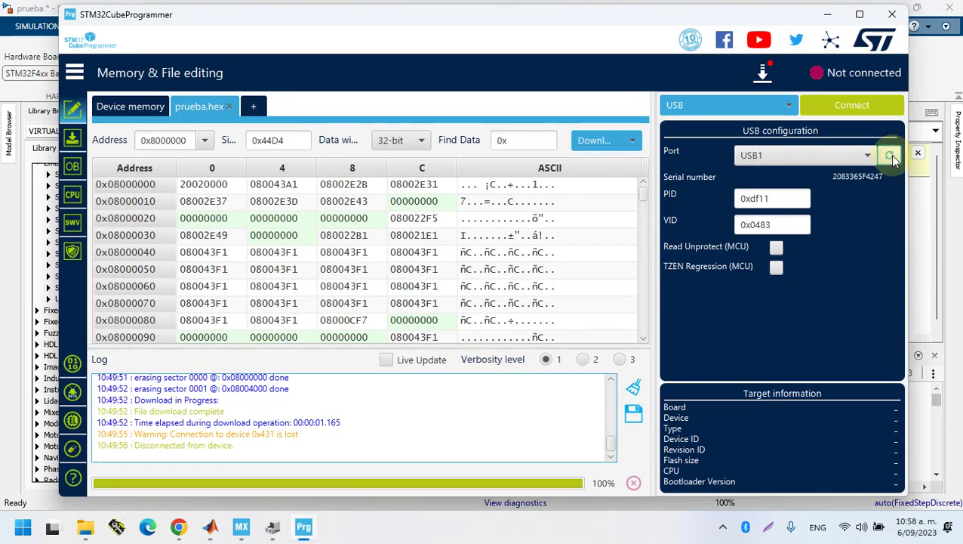
{"action": "left_click", "coordinate": [869, 113]}
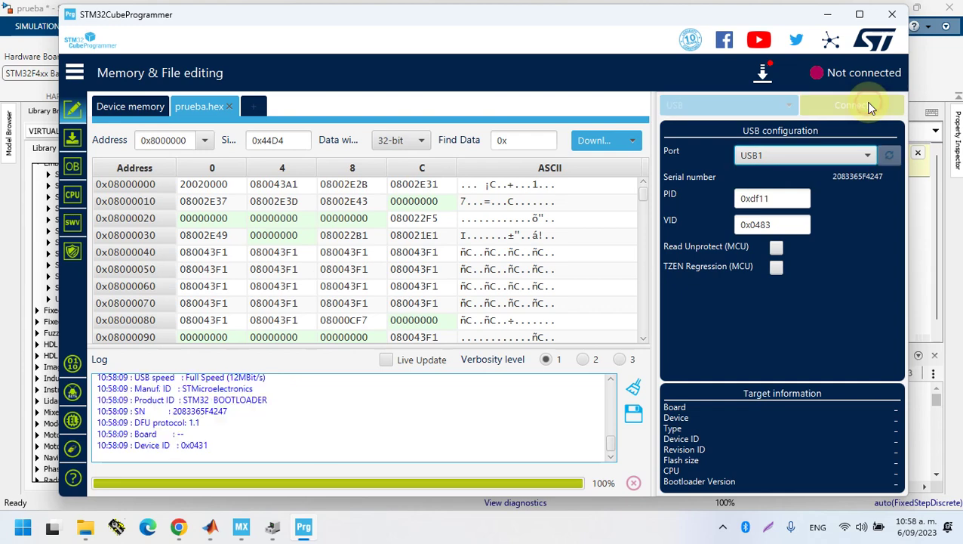
{"action": "left_click", "coordinate": [602, 147]}
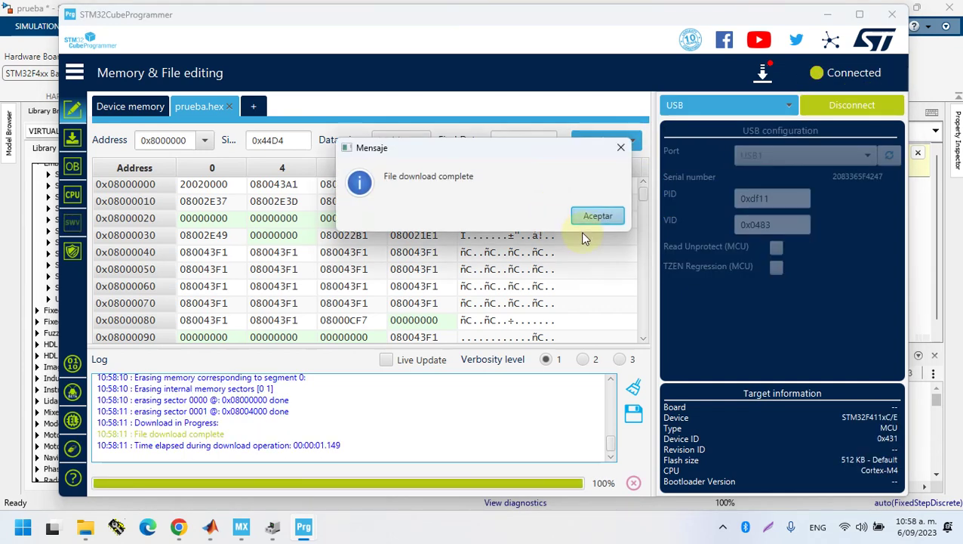
{"action": "left_click", "coordinate": [593, 218]}
{"action": "left_click", "coordinate": [812, 106]}
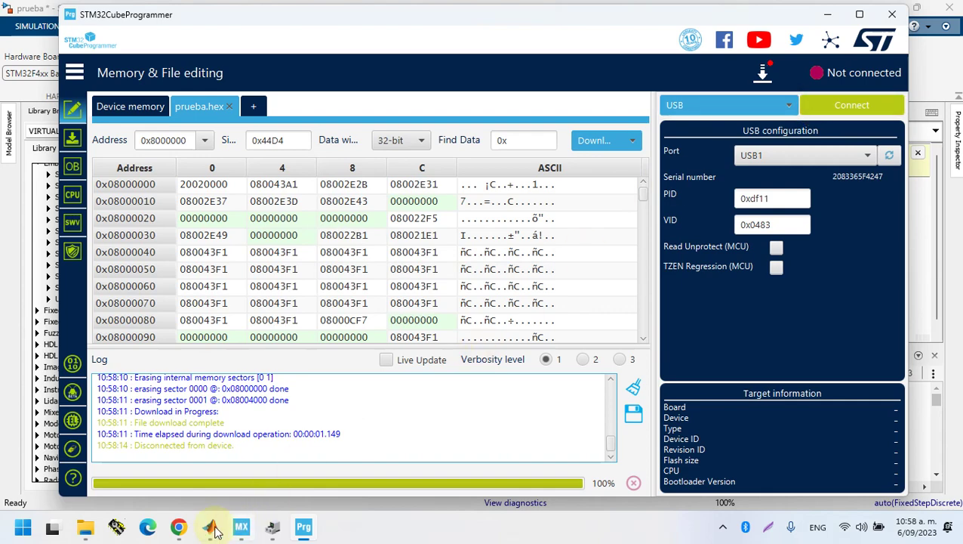
Switch to the monitoreo model in Simulink, stop its paused simulation and run it again
{"action": "mouse_move", "coordinate": [210, 532]}
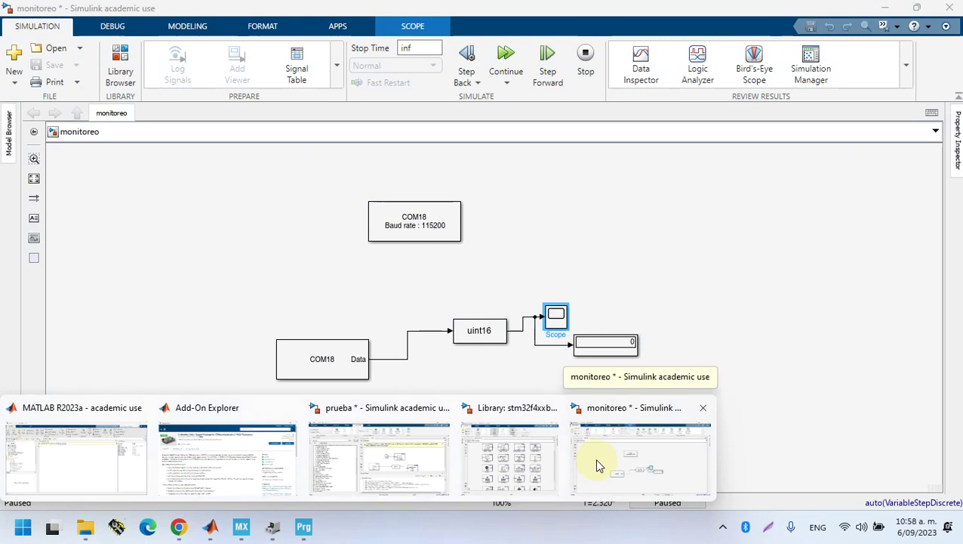
{"action": "left_click", "coordinate": [596, 464]}
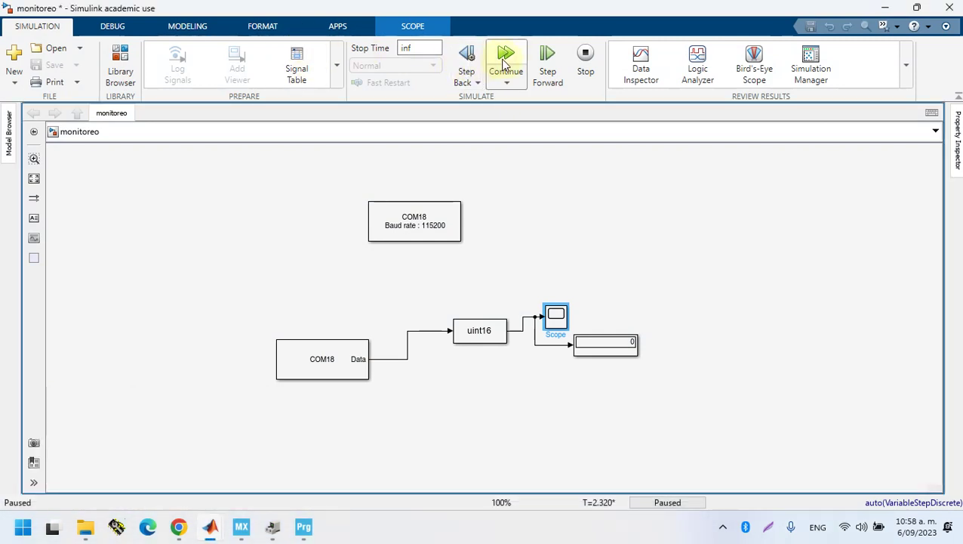
{"action": "left_click", "coordinate": [586, 60]}
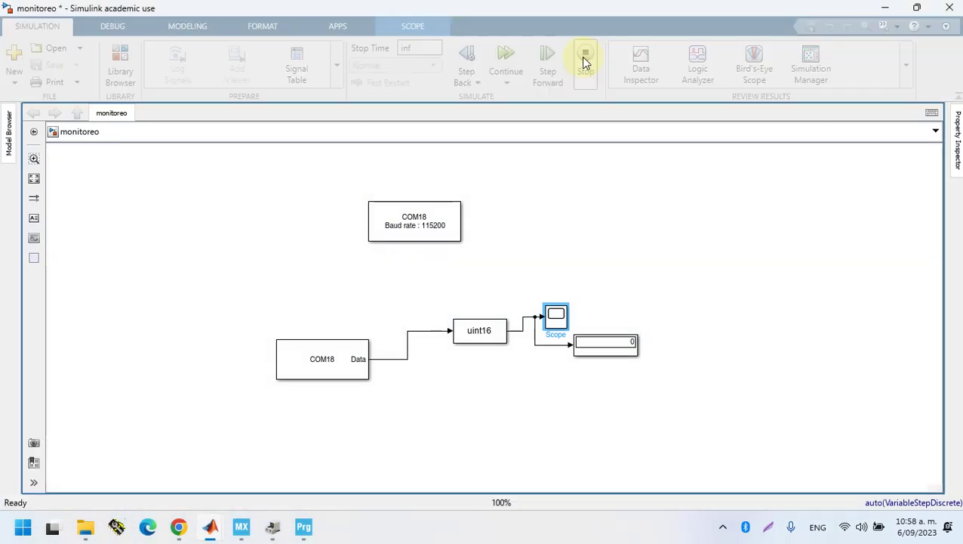
{"action": "left_click", "coordinate": [507, 53]}
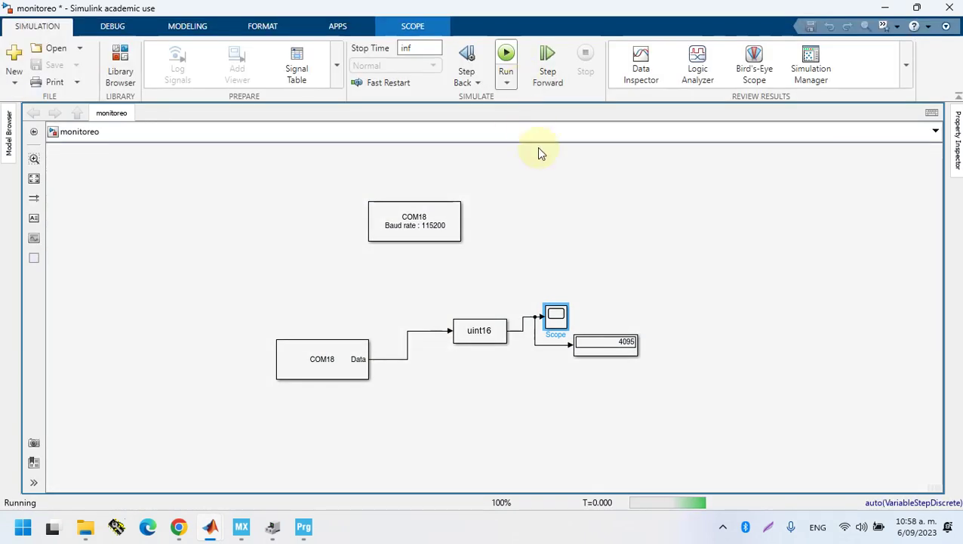
Open the Scope to watch the signal received from COM18, and stop the monitoreo simulation
{"action": "double_click", "coordinate": [557, 323]}
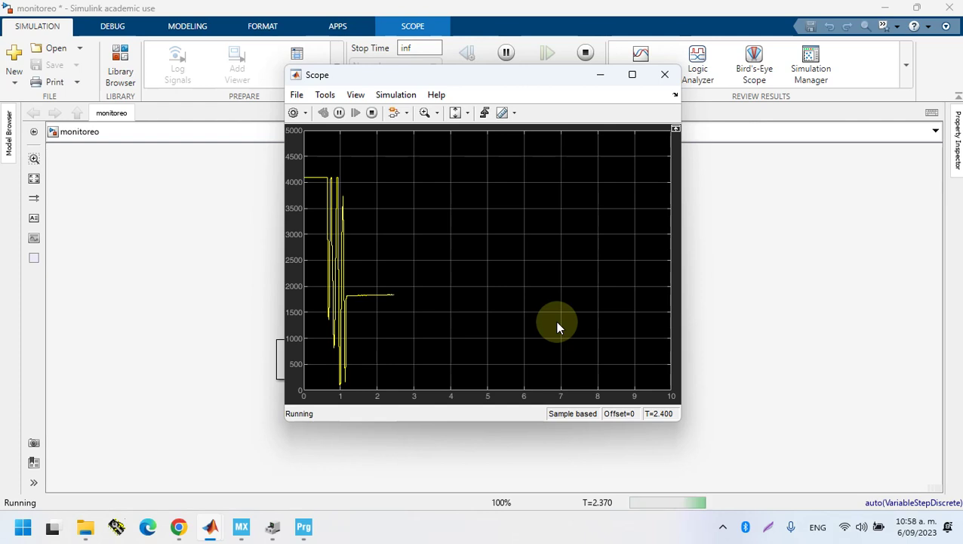
{"action": "left_click", "coordinate": [916, 526]}
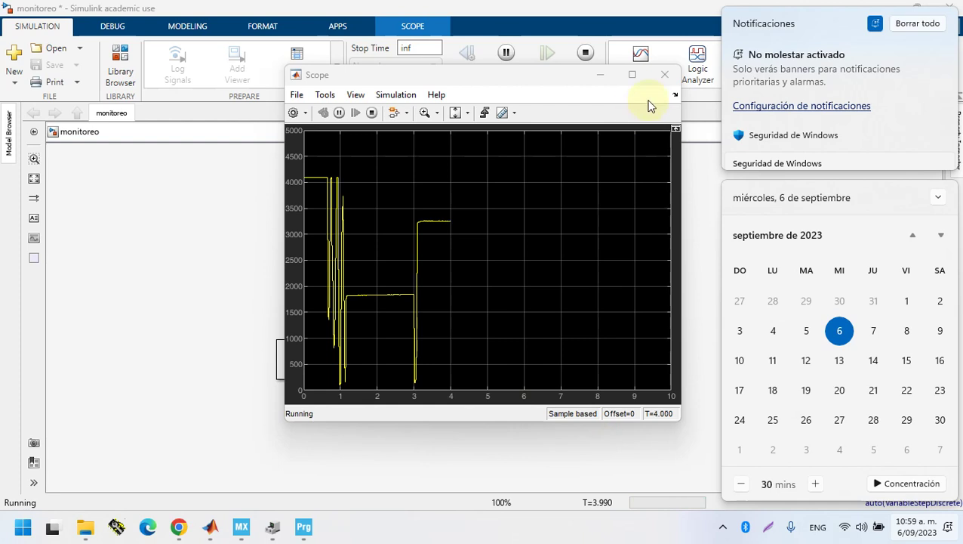
{"action": "left_click", "coordinate": [585, 54]}
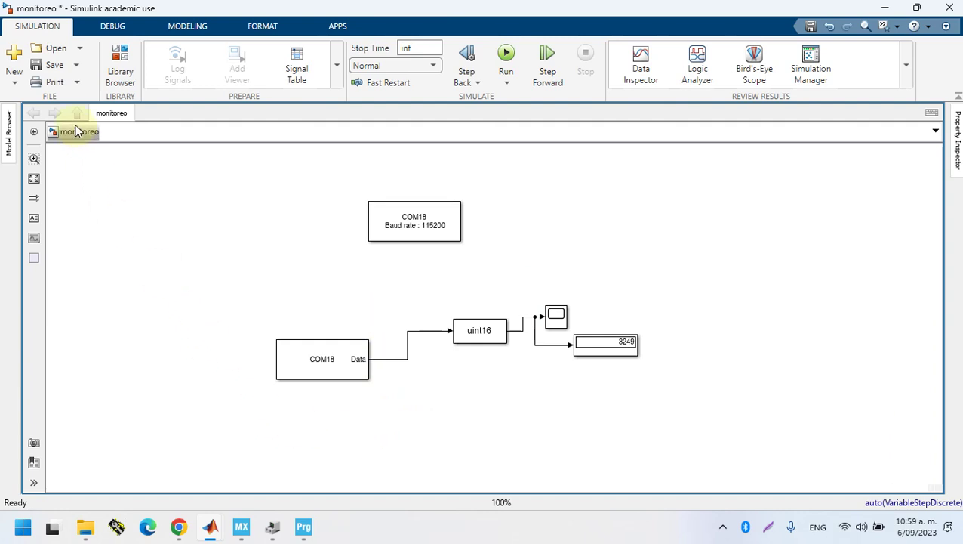
Search the block library for "dashboard" and open Simulink's Dashboard library to browse its blocks
{"action": "left_click", "coordinate": [111, 67]}
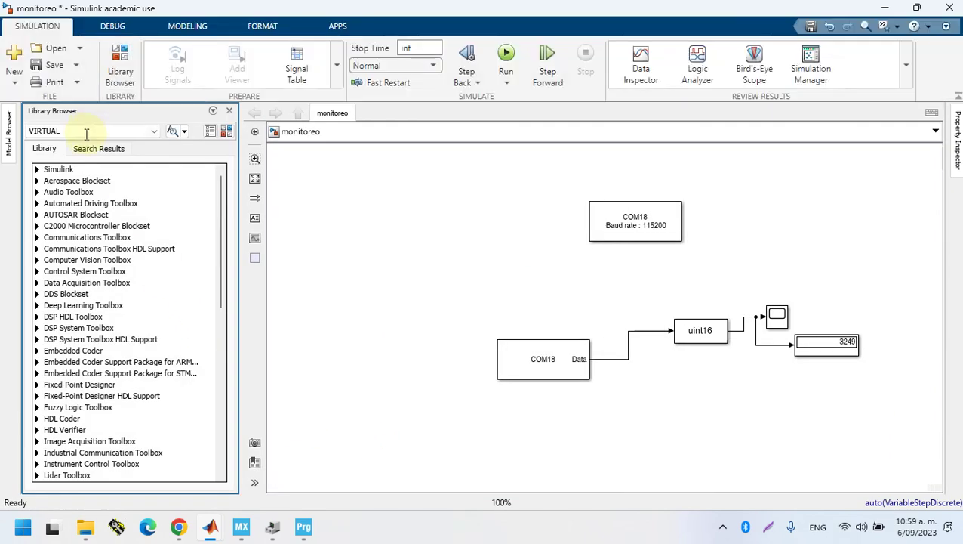
{"action": "left_click", "coordinate": [86, 132]}
{"action": "type", "text": "da"}
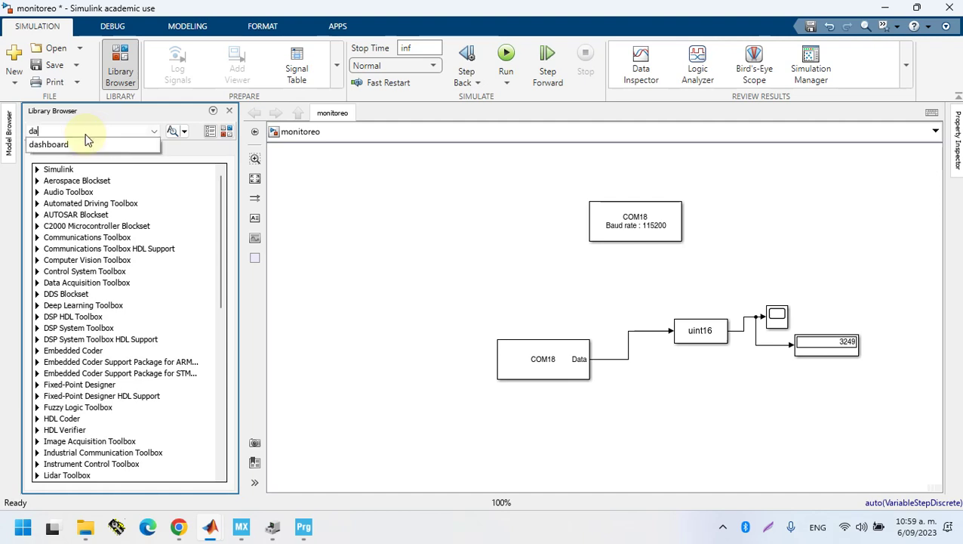
{"action": "key", "text": "BackSpace"}
{"action": "key", "text": "BackSpace"}
{"action": "type", "text": "dashboard"}
{"action": "key", "text": "Return"}
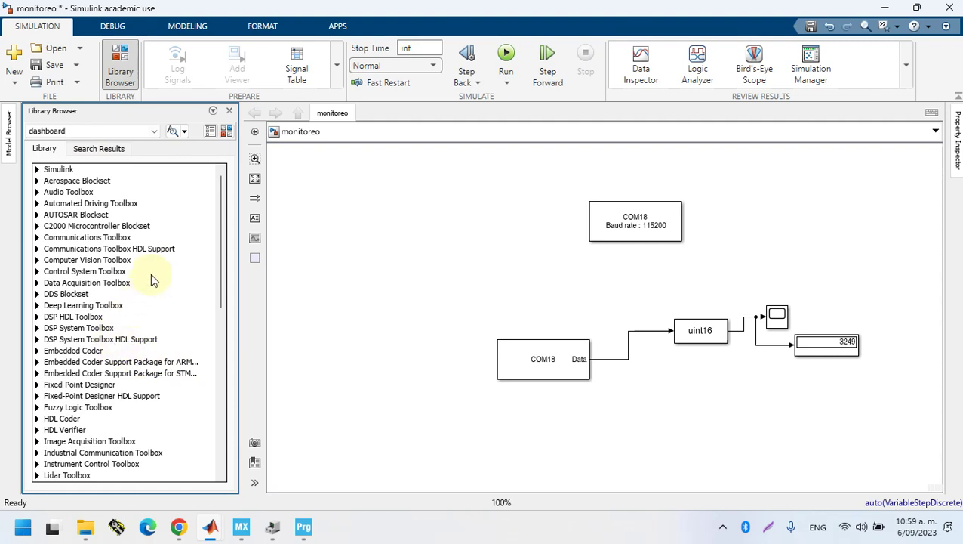
{"action": "double_click", "coordinate": [92, 131]}
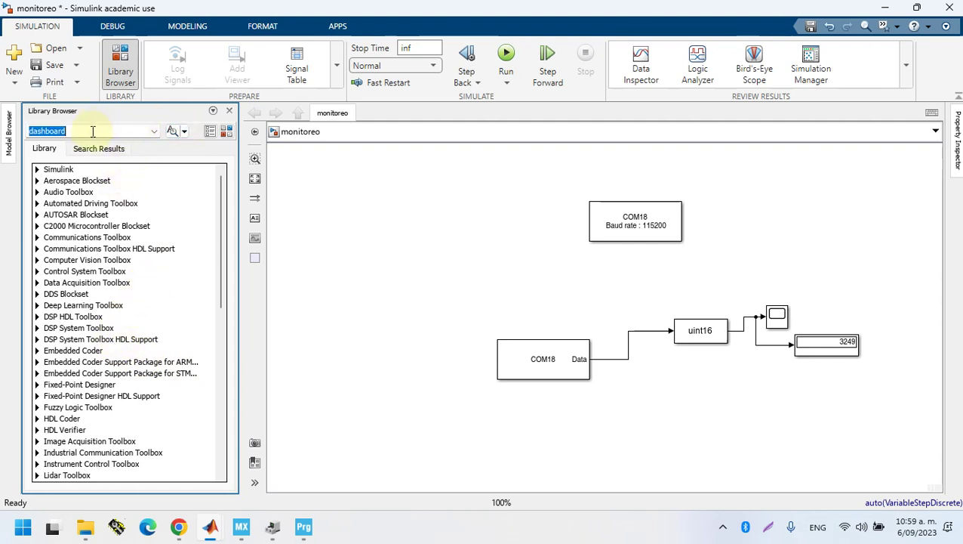
{"action": "key", "text": "Return"}
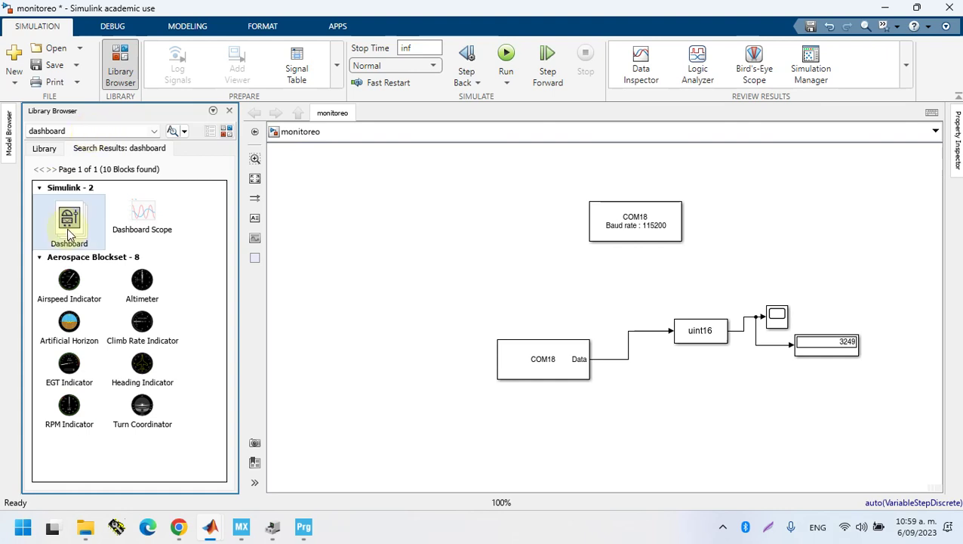
{"action": "double_click", "coordinate": [68, 234]}
{"action": "left_click_drag", "start_coordinate": [225, 196], "coordinate": [202, 206]}
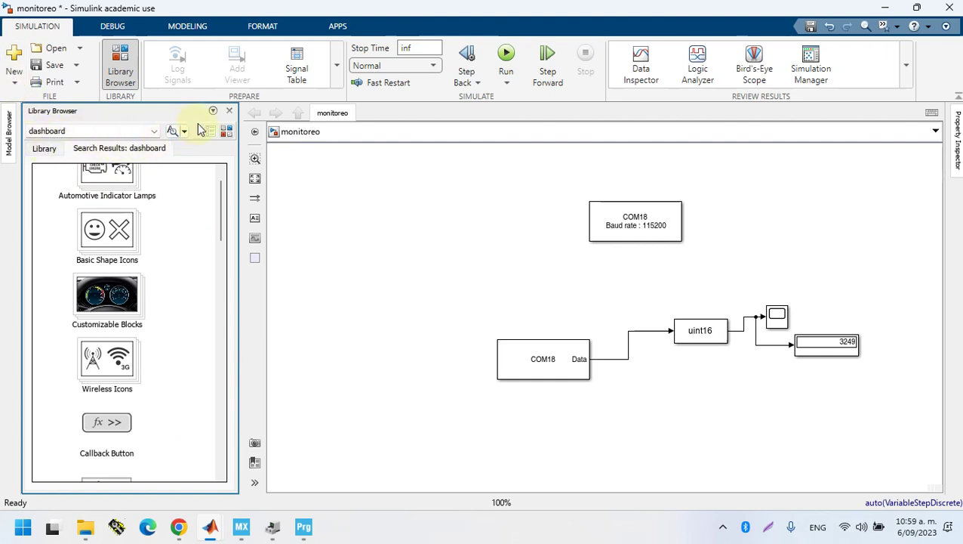
Close the Library Browser and add an RPM Indicator block to the left of the COM18 receive block
{"action": "left_click", "coordinate": [153, 133]}
{"action": "left_click", "coordinate": [153, 134]}
{"action": "scroll", "coordinate": [215, 204], "scroll_direction": "up", "scroll_amount": 2}
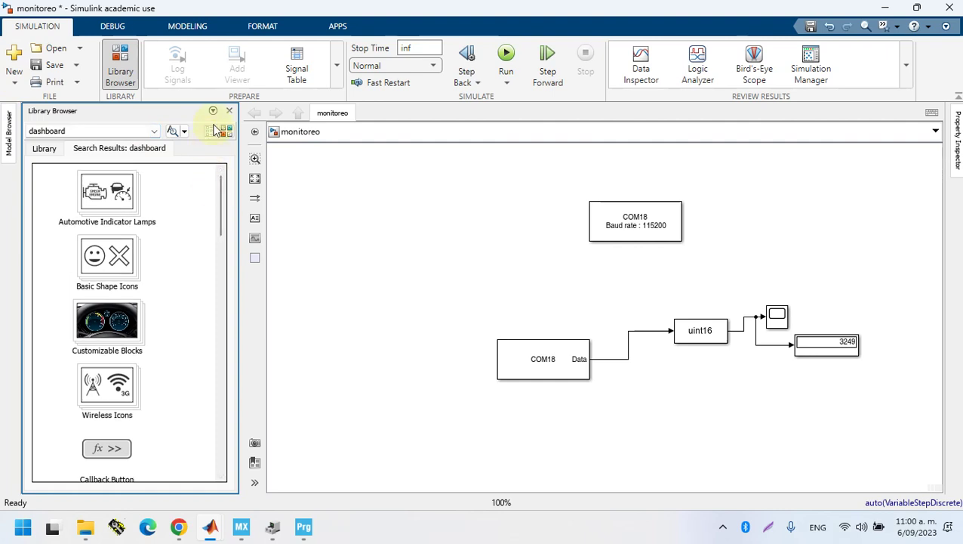
{"action": "left_click", "coordinate": [229, 110]}
{"action": "double_click", "coordinate": [173, 341]}
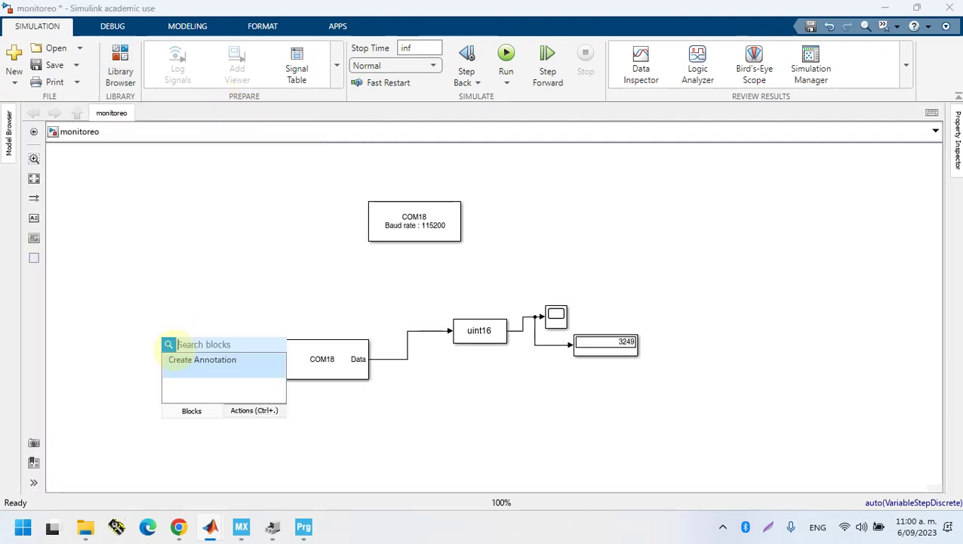
{"action": "type", "text": "rpm"}
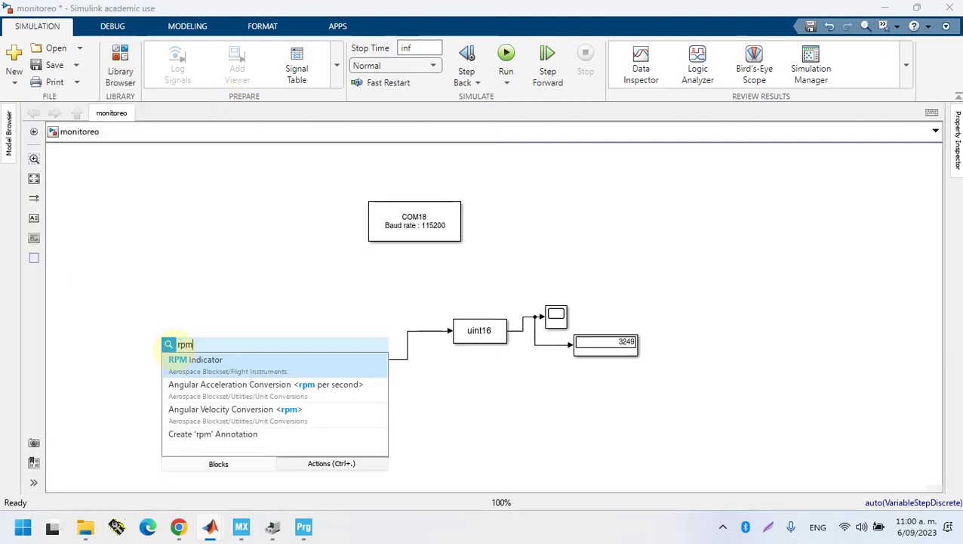
{"action": "left_click", "coordinate": [189, 372]}
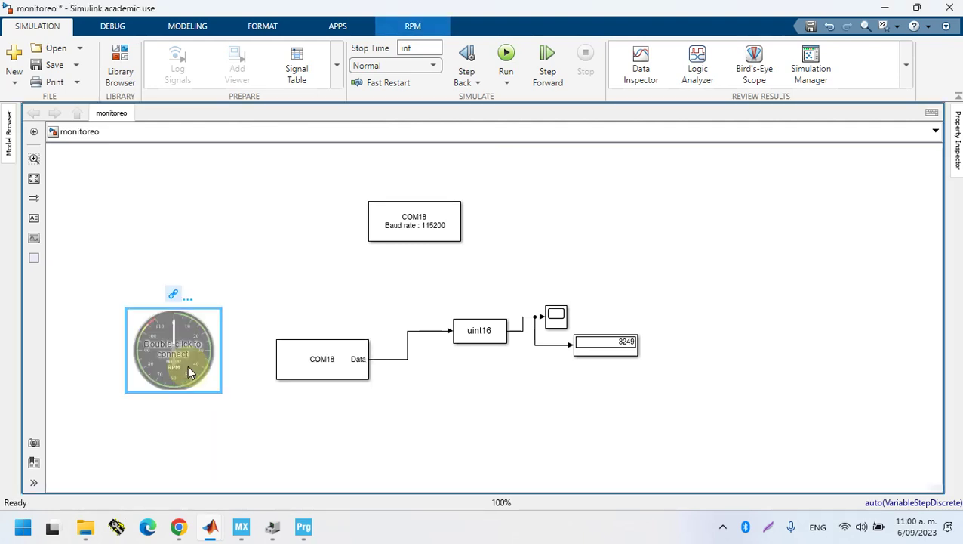
Open the RPM Indicator's parameters and set the maximum of the red scale range to 4095
{"action": "double_click", "coordinate": [188, 365]}
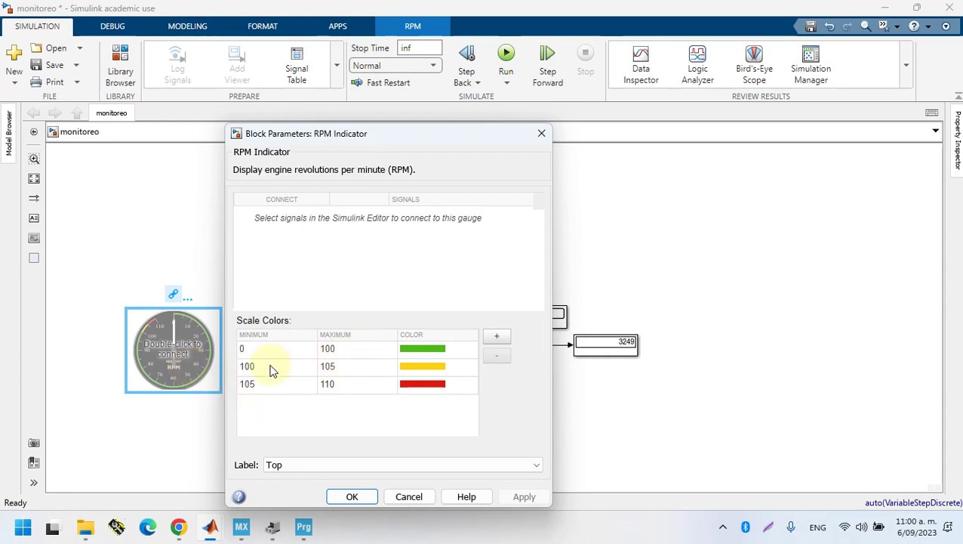
{"action": "double_click", "coordinate": [271, 366]}
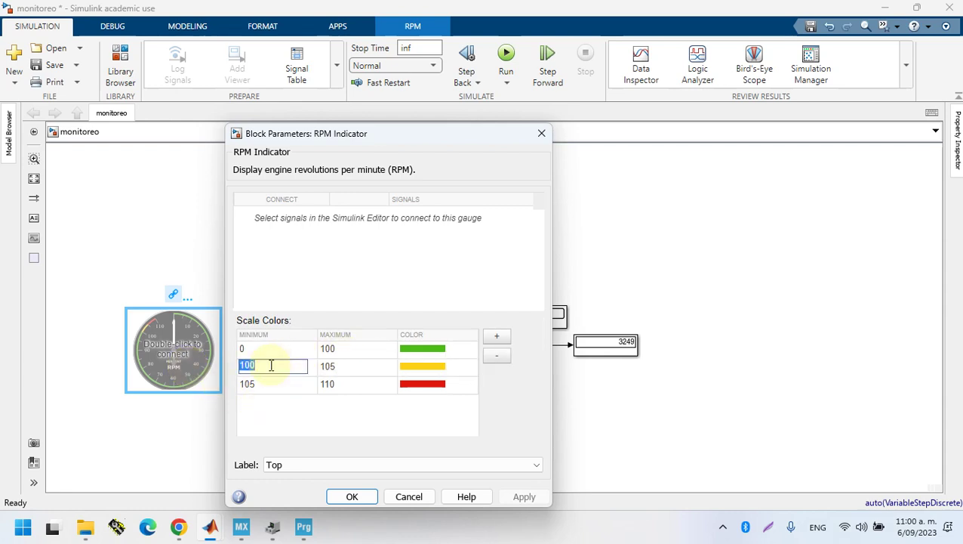
{"action": "double_click", "coordinate": [341, 385]}
{"action": "type", "text": "65535"}
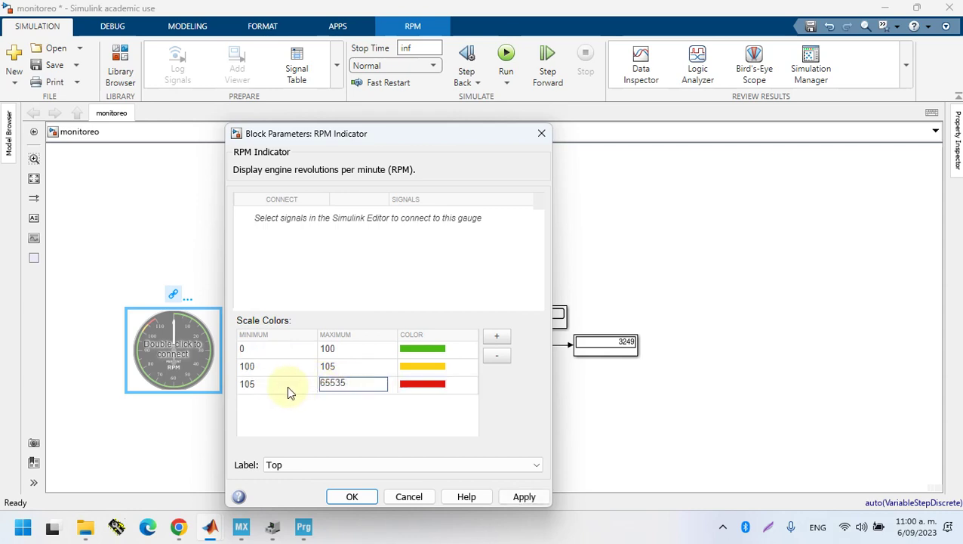
{"action": "double_click", "coordinate": [334, 349]}
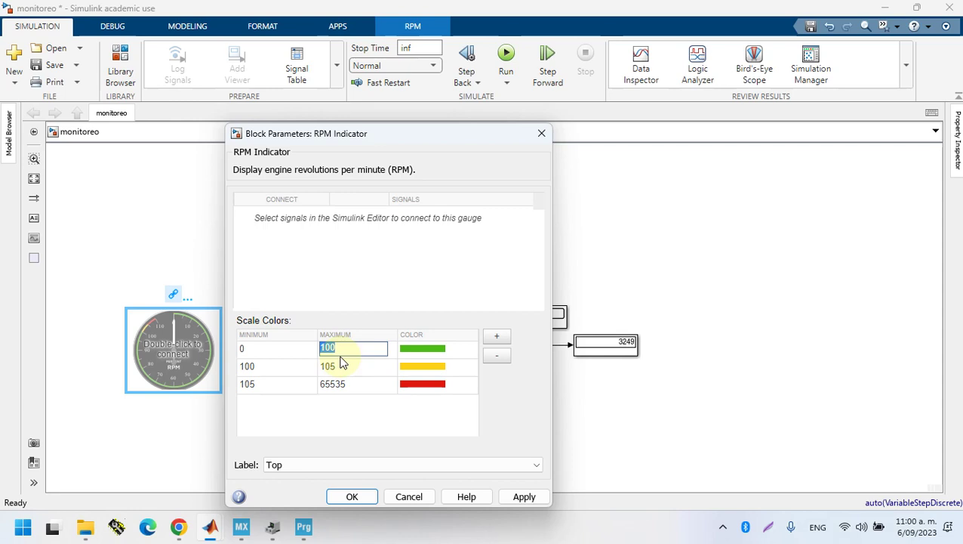
{"action": "double_click", "coordinate": [345, 382]}
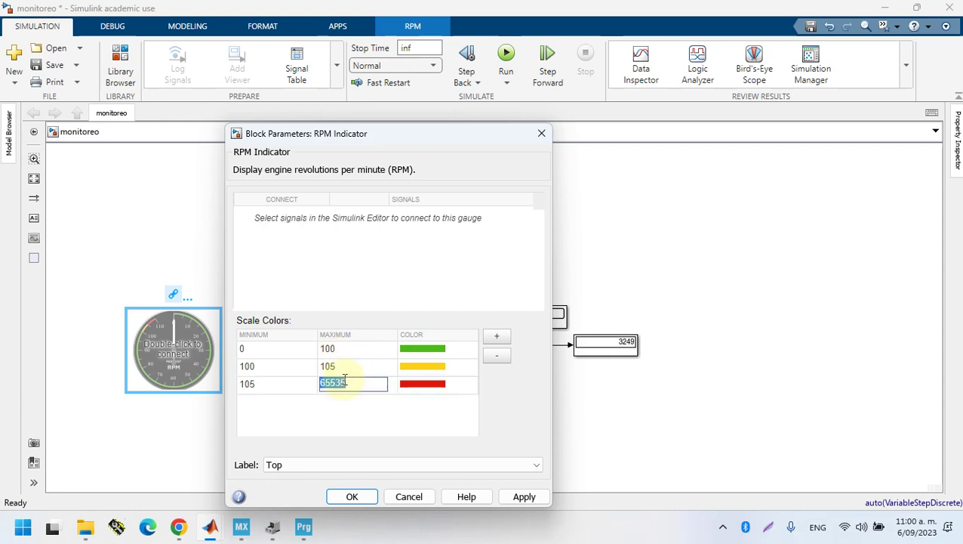
{"action": "type", "text": "4095"}
Set the green range's maximum and the yellow range's minimum to 2000 in the scale colors
{"action": "left_click", "coordinate": [340, 348]}
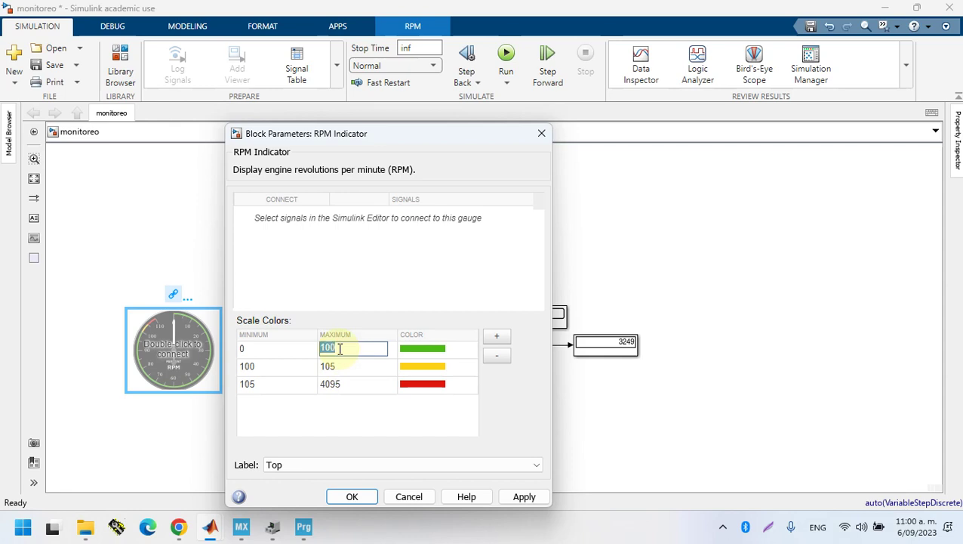
{"action": "type", "text": "2000"}
{"action": "left_click", "coordinate": [325, 384]}
{"action": "left_click", "coordinate": [292, 364]}
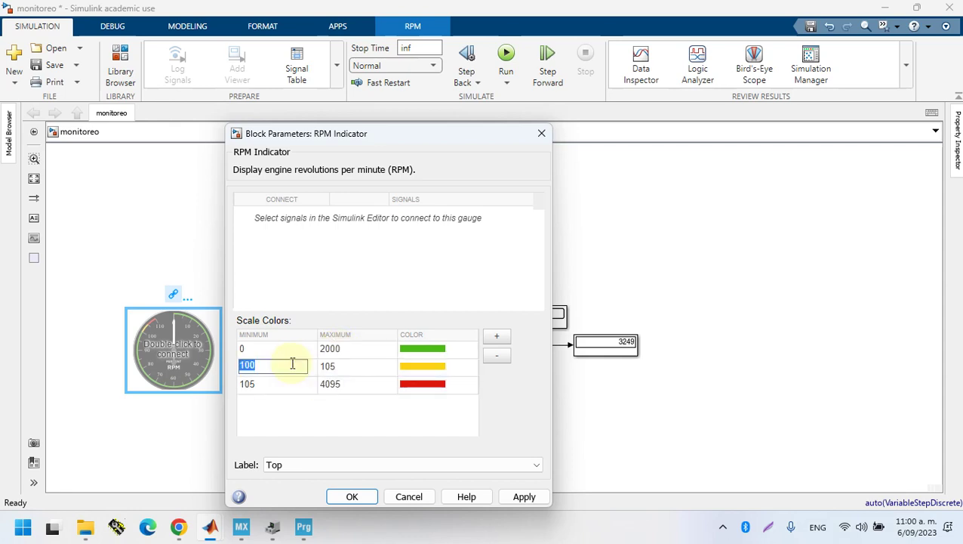
{"action": "type", "text": "2000"}
Set the yellow range's maximum and the red range's minimum to 3500, and accept the RPM Indicator parameters
{"action": "left_click", "coordinate": [330, 365]}
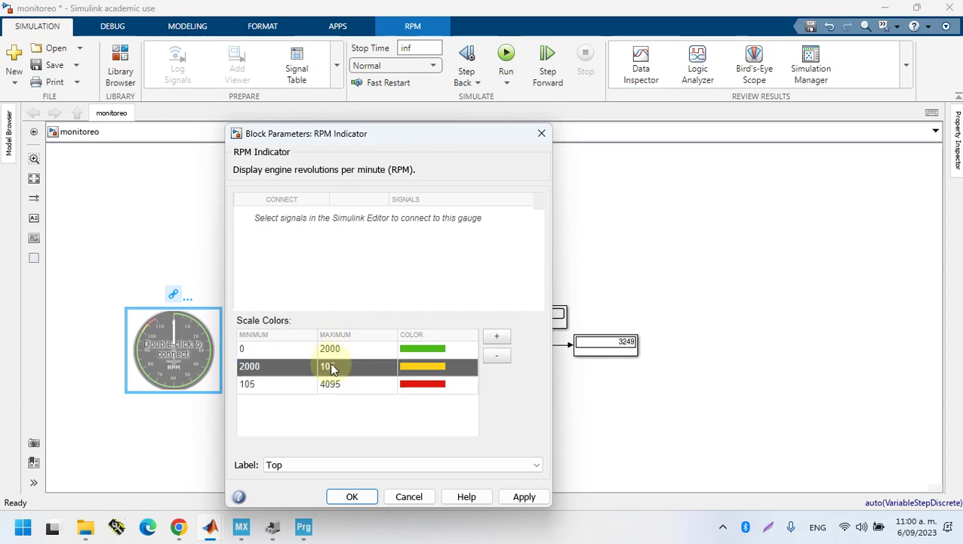
{"action": "double_click", "coordinate": [331, 365]}
{"action": "type", "text": "3500"}
{"action": "left_click", "coordinate": [265, 387]}
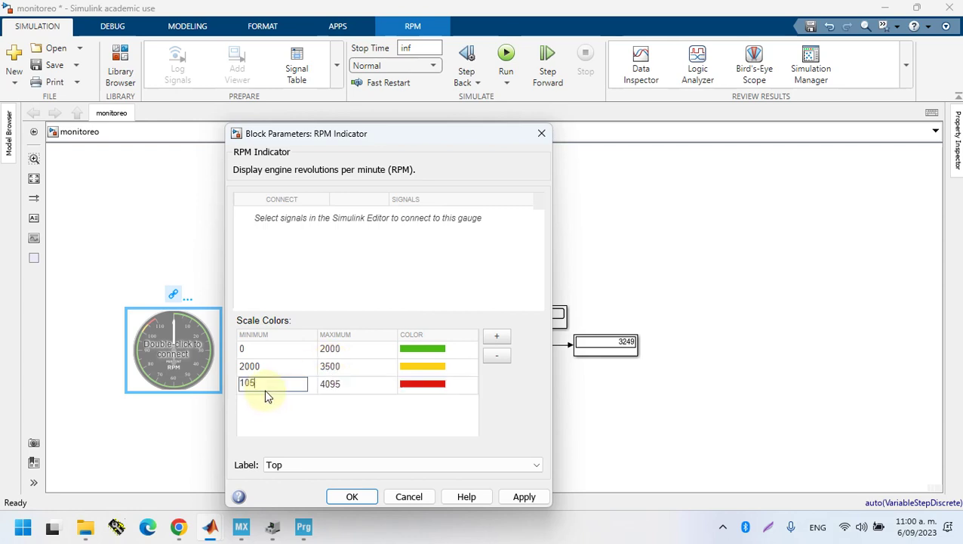
{"action": "double_click", "coordinate": [259, 383]}
{"action": "type", "text": "3500"}
{"action": "left_click", "coordinate": [281, 415]}
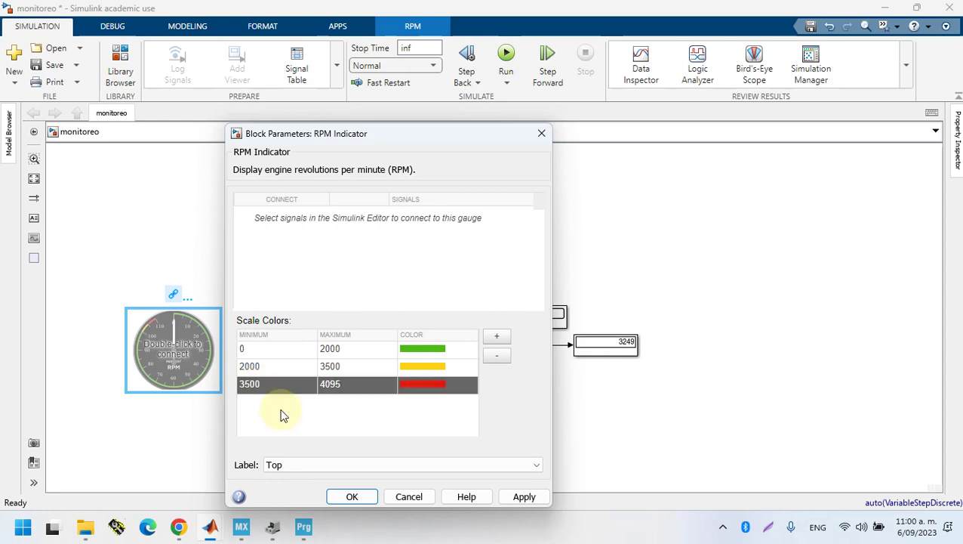
{"action": "left_click", "coordinate": [349, 496]}
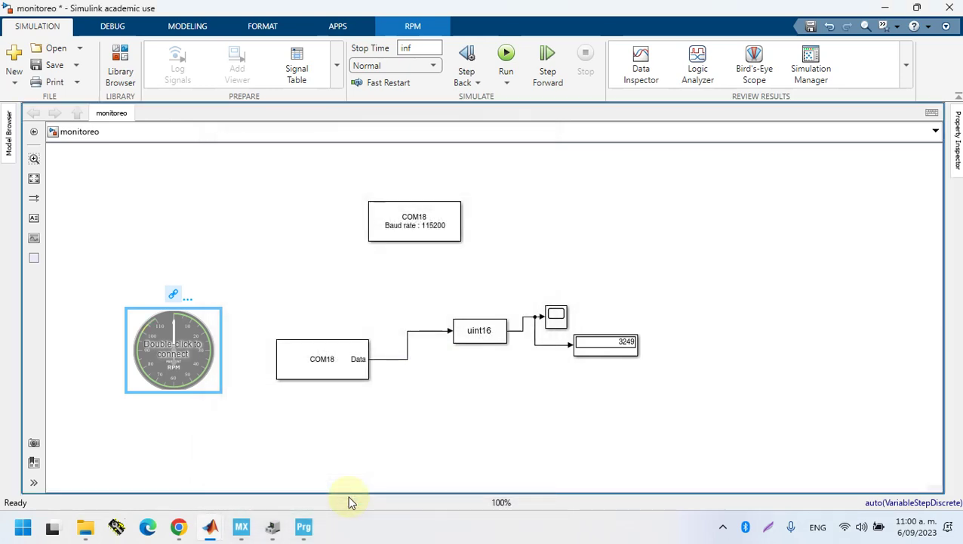
Reopen the RPM Indicator's parameters to review its signal connection and scale color ranges, and close them
{"action": "double_click", "coordinate": [194, 368]}
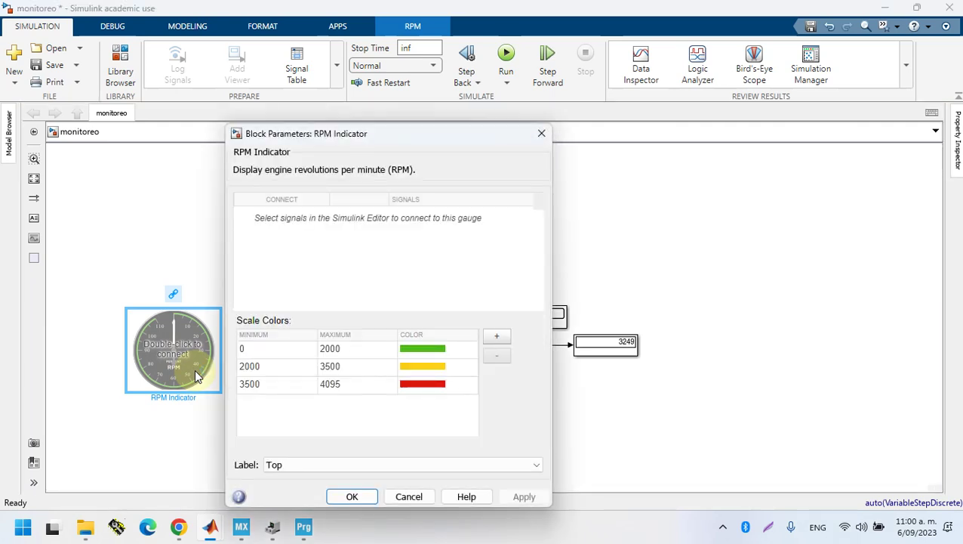
{"action": "left_click", "coordinate": [349, 494]}
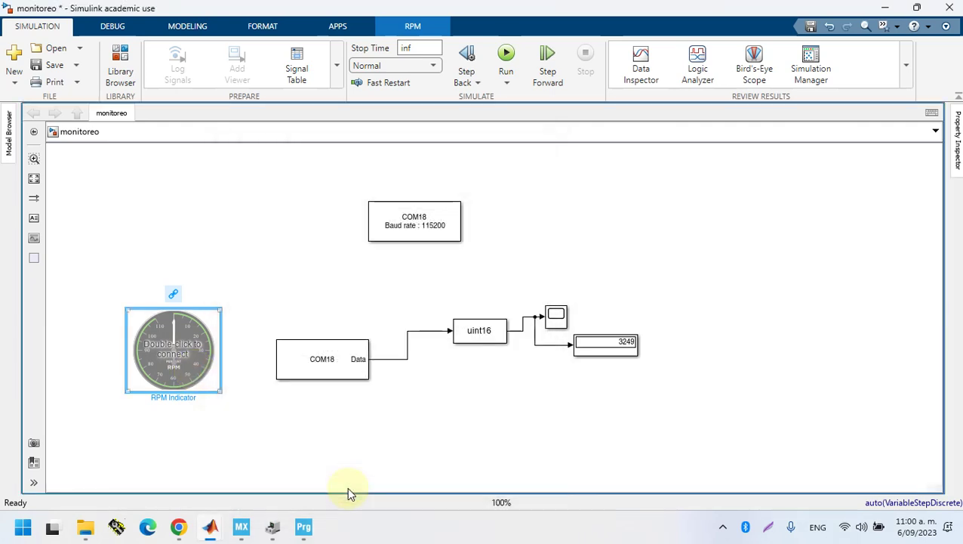
{"action": "double_click", "coordinate": [152, 349]}
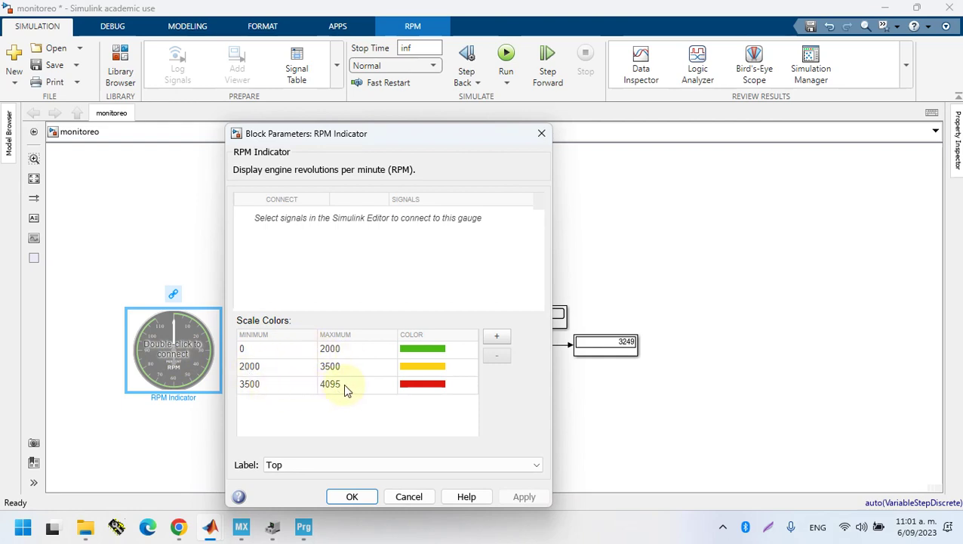
{"action": "left_click", "coordinate": [349, 496]}
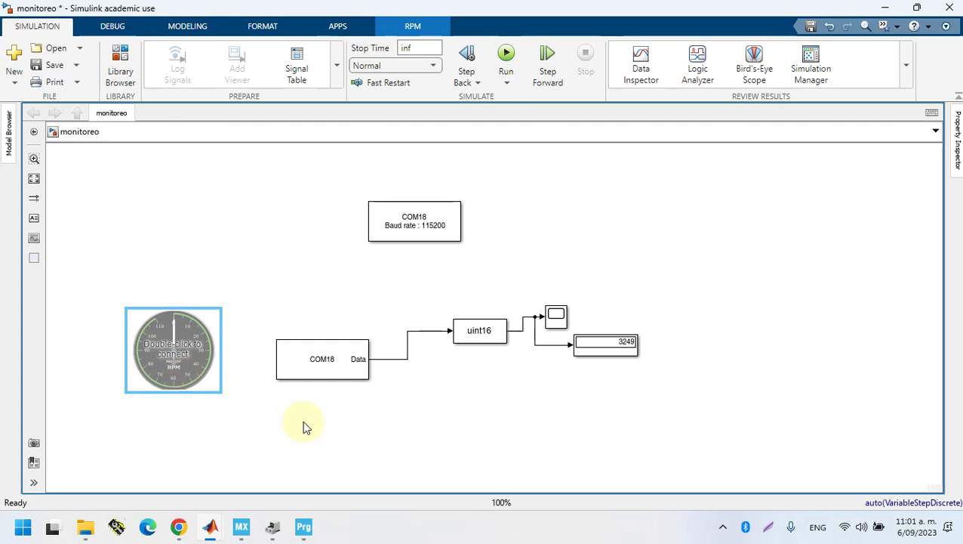
Delete the uint16 block's output lines, move the Scope above the Display, and reconnect uint16 to the Display only
{"action": "left_click", "coordinate": [517, 338]}
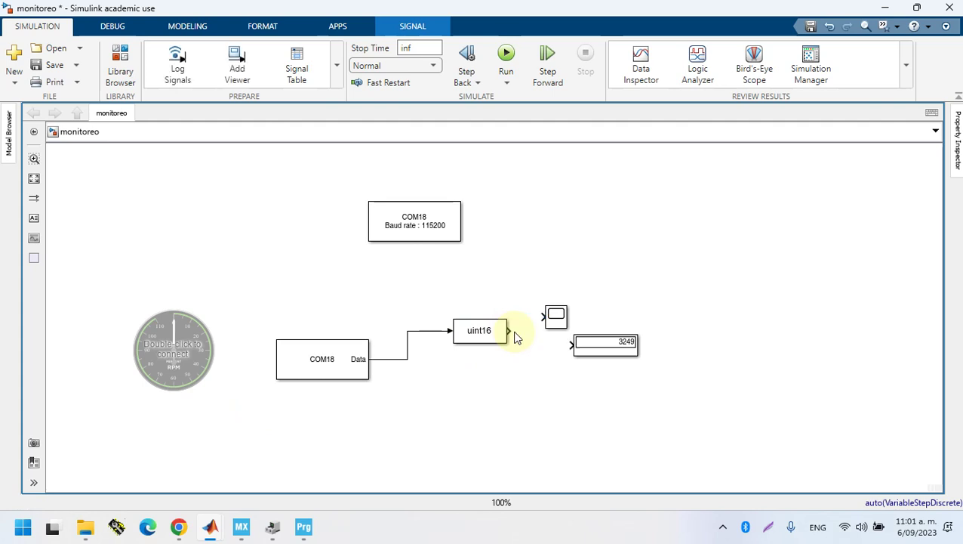
{"action": "key", "text": "Delete"}
{"action": "left_click", "coordinate": [552, 326]}
{"action": "left_click_drag", "start_coordinate": [552, 326], "coordinate": [596, 319]}
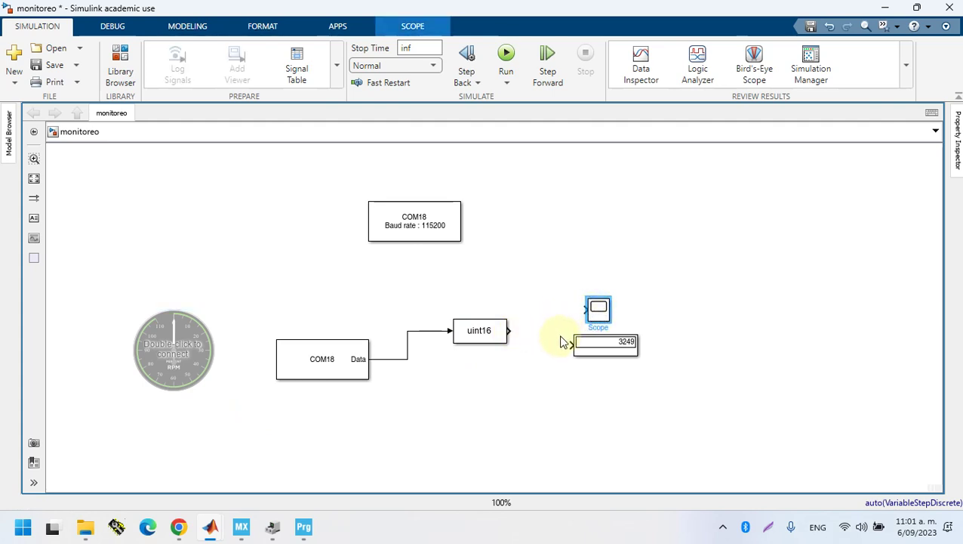
{"action": "left_click_drag", "start_coordinate": [510, 333], "coordinate": [576, 344]}
{"action": "left_click_drag", "start_coordinate": [513, 330], "coordinate": [568, 345]}
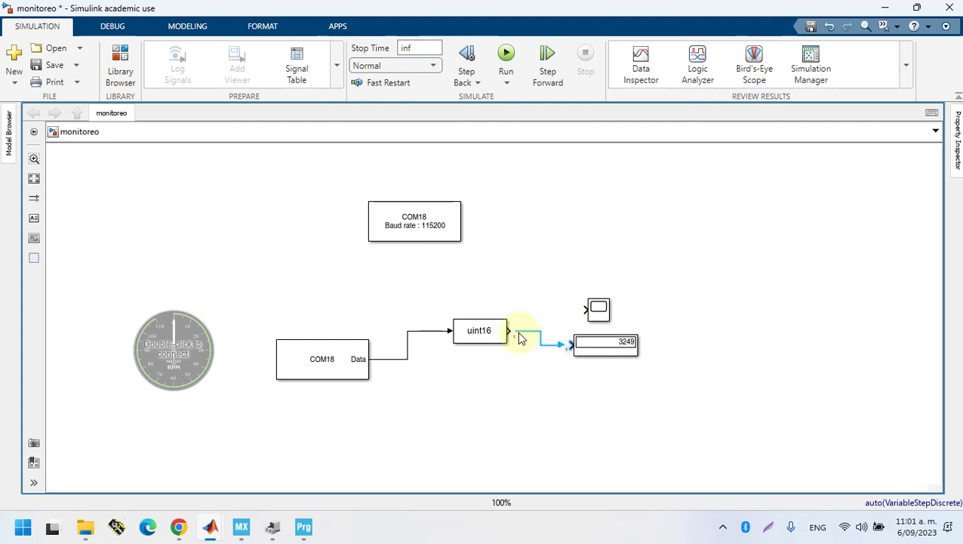
Add a Mux below the uint16 block, fed by a branch of its output, and move the Scope beside the Mux
{"action": "double_click", "coordinate": [491, 408]}
{"action": "type", "text": "mux"}
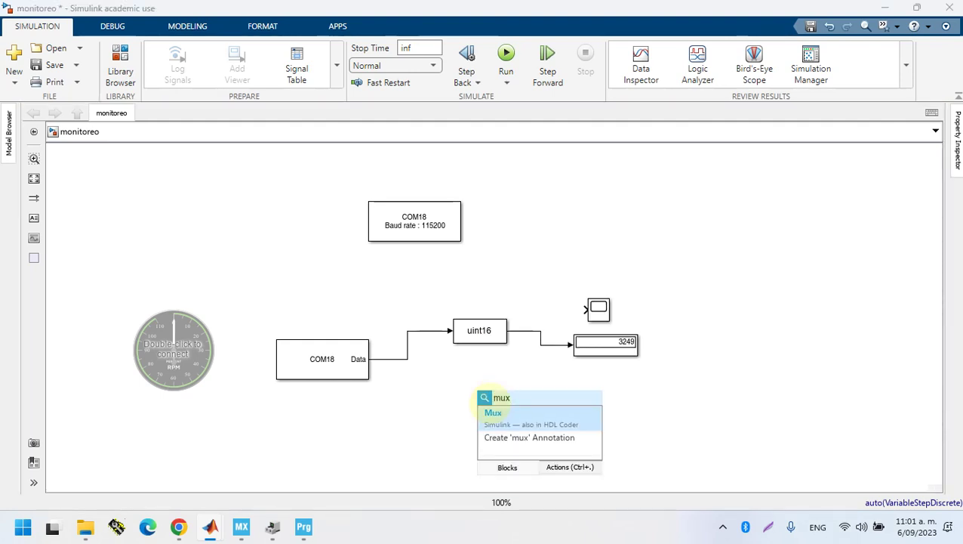
{"action": "left_click", "coordinate": [538, 416]}
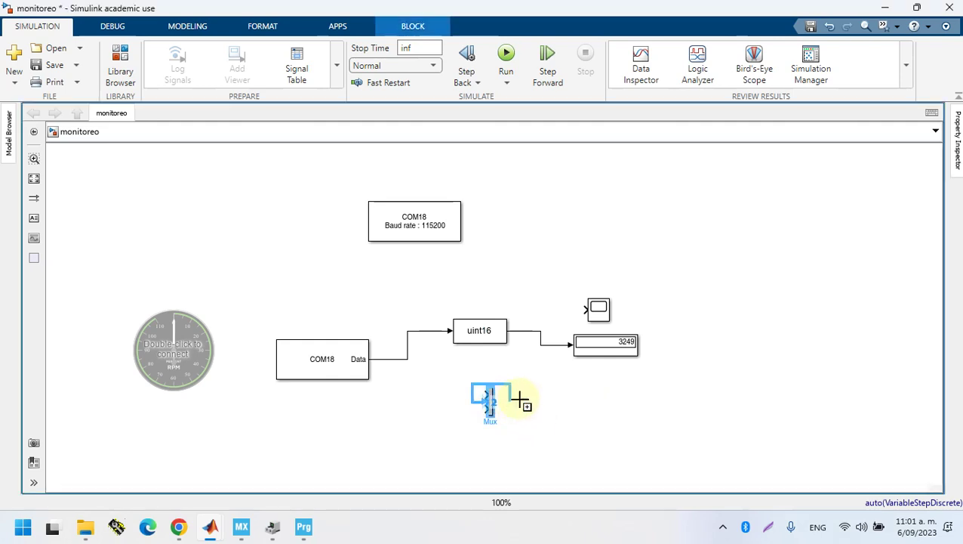
{"action": "mouse_move", "coordinate": [540, 387]}
{"action": "left_mouse_down"}
{"action": "mouse_move", "coordinate": [505, 355]}
{"action": "mouse_move", "coordinate": [526, 339]}
{"action": "left_mouse_up"}
{"action": "left_click", "coordinate": [598, 311]}
{"action": "left_click_drag", "start_coordinate": [602, 334], "coordinate": [586, 420]}
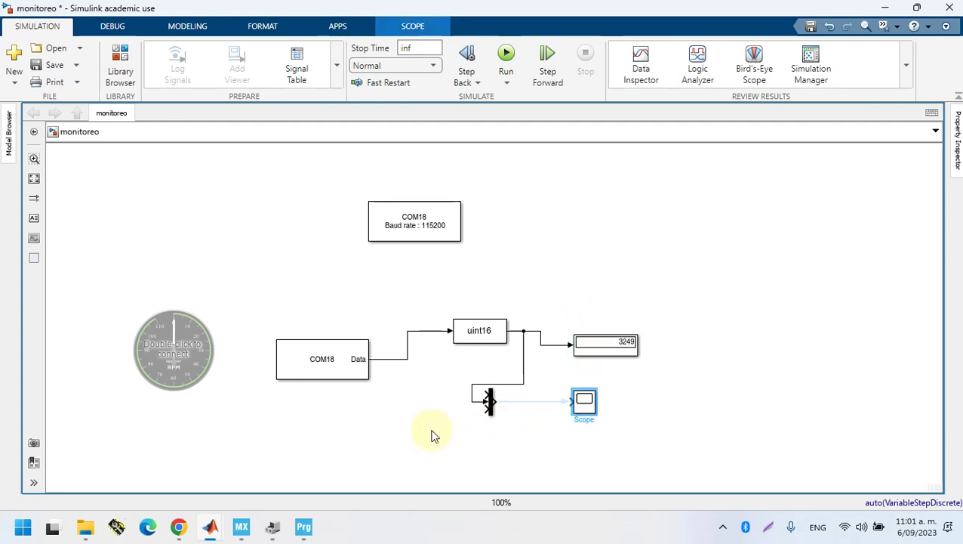
Replace the branch into the Mux with one to its first input, and connect the Mux output to the Scope
{"action": "left_click", "coordinate": [475, 403]}
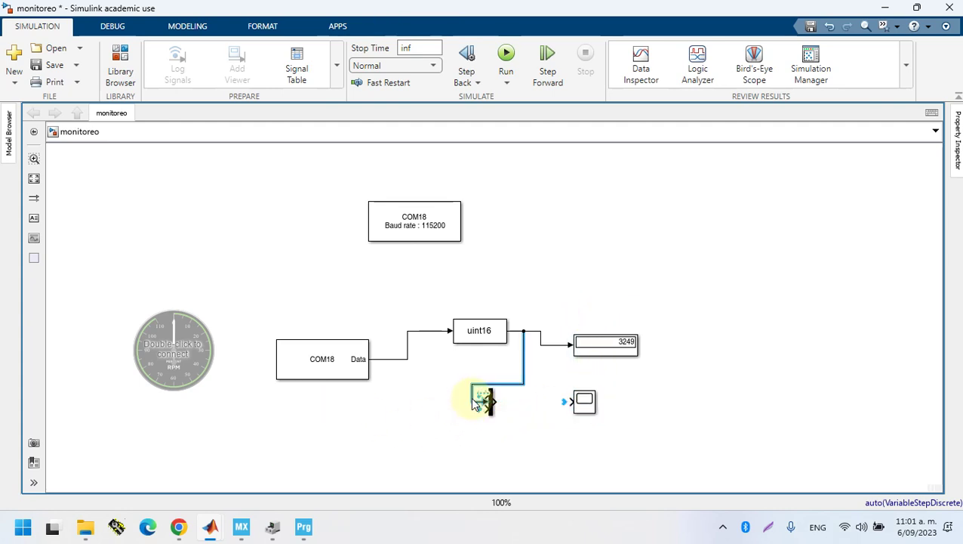
{"action": "key", "text": "Delete"}
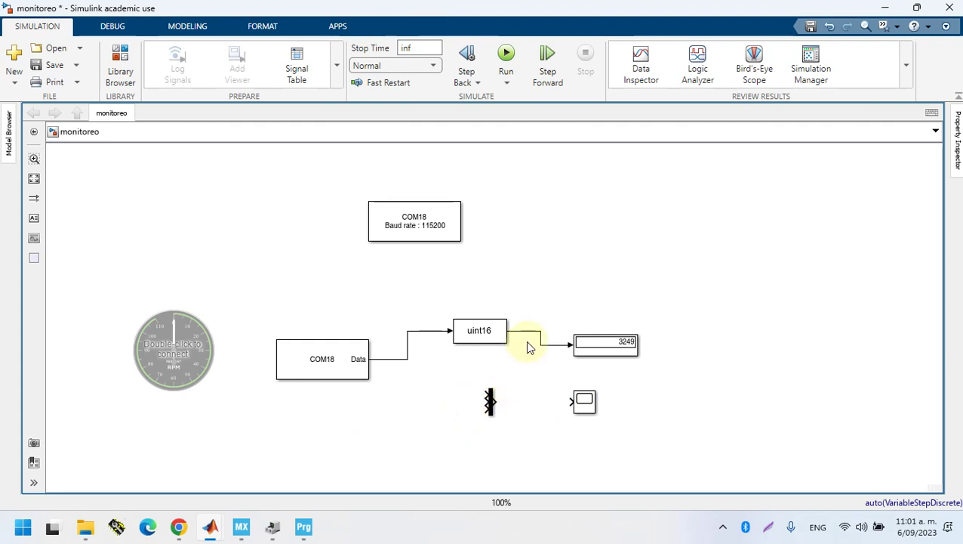
{"action": "mouse_move", "coordinate": [521, 339]}
{"action": "left_mouse_down"}
{"action": "mouse_move", "coordinate": [491, 398]}
{"action": "mouse_move", "coordinate": [477, 404]}
{"action": "left_mouse_up"}
{"action": "left_click", "coordinate": [476, 411]}
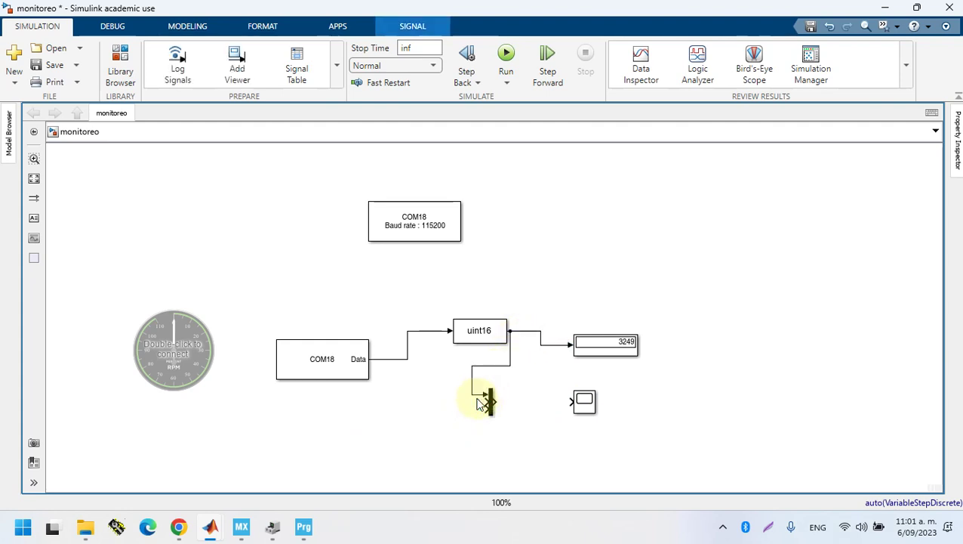
{"action": "mouse_move", "coordinate": [574, 400]}
{"action": "left_mouse_down"}
{"action": "mouse_move", "coordinate": [499, 419]}
{"action": "mouse_move", "coordinate": [503, 410]}
{"action": "left_mouse_up"}
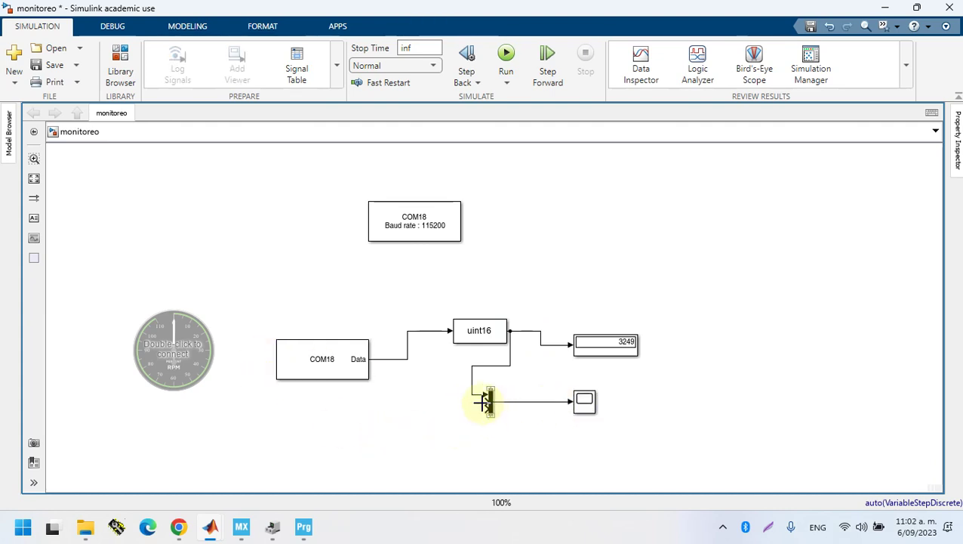
Add a Constant block to the left of the Mux, below the branch from uint16
{"action": "left_click", "coordinate": [182, 364]}
{"action": "left_click", "coordinate": [444, 424]}
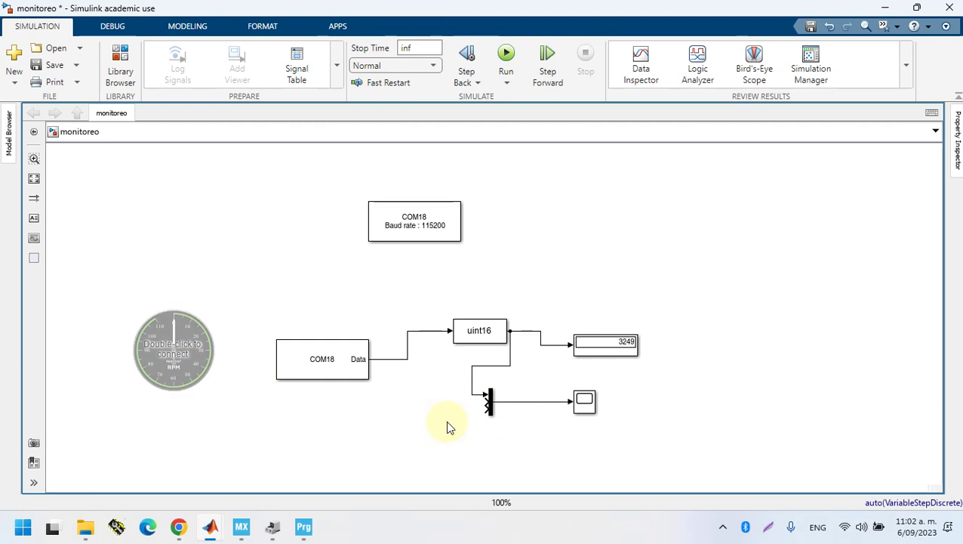
{"action": "double_click", "coordinate": [447, 421]}
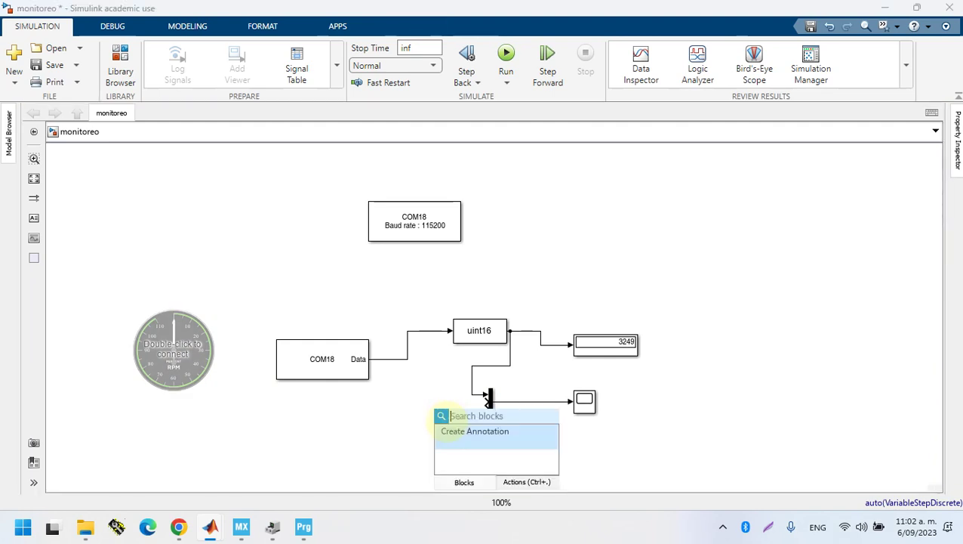
{"action": "type", "text": "con"}
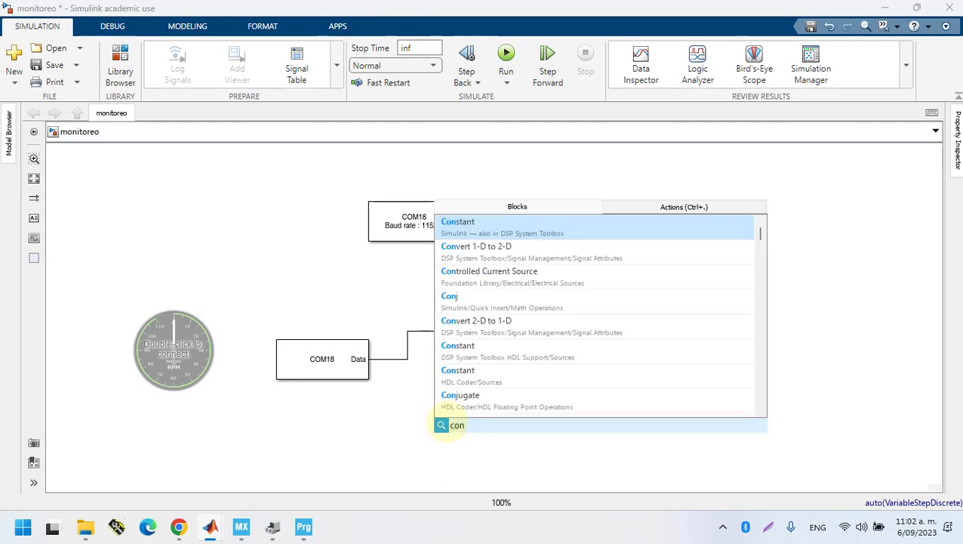
{"action": "left_click", "coordinate": [488, 235]}
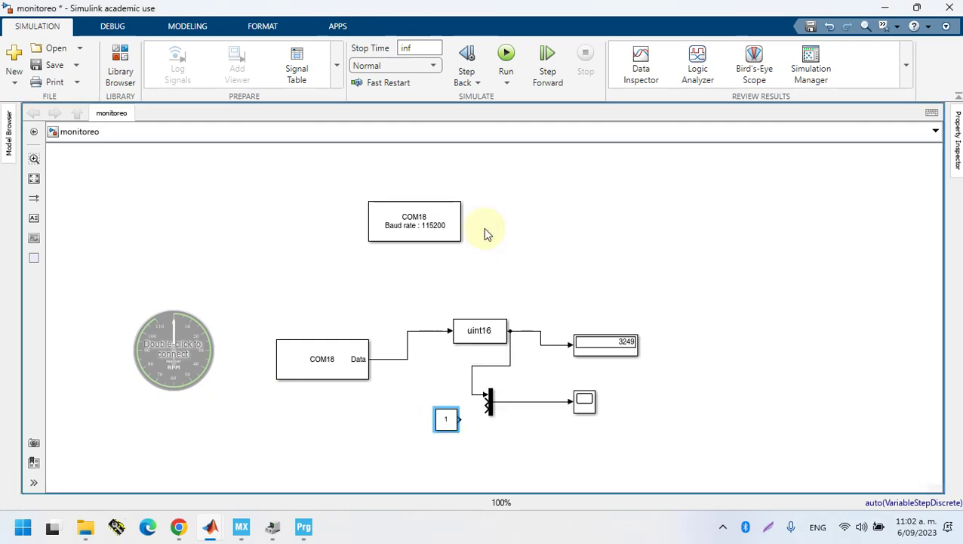
{"action": "left_click", "coordinate": [489, 408]}
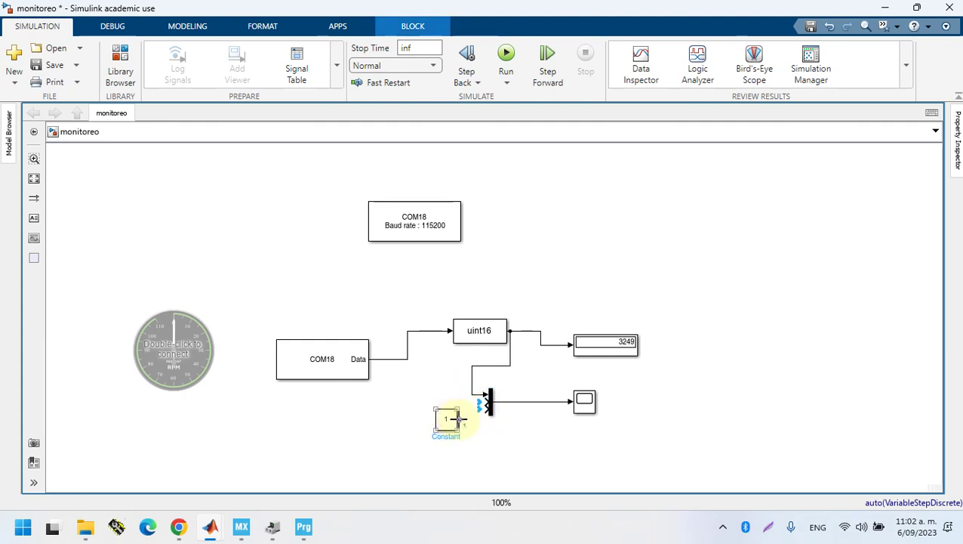